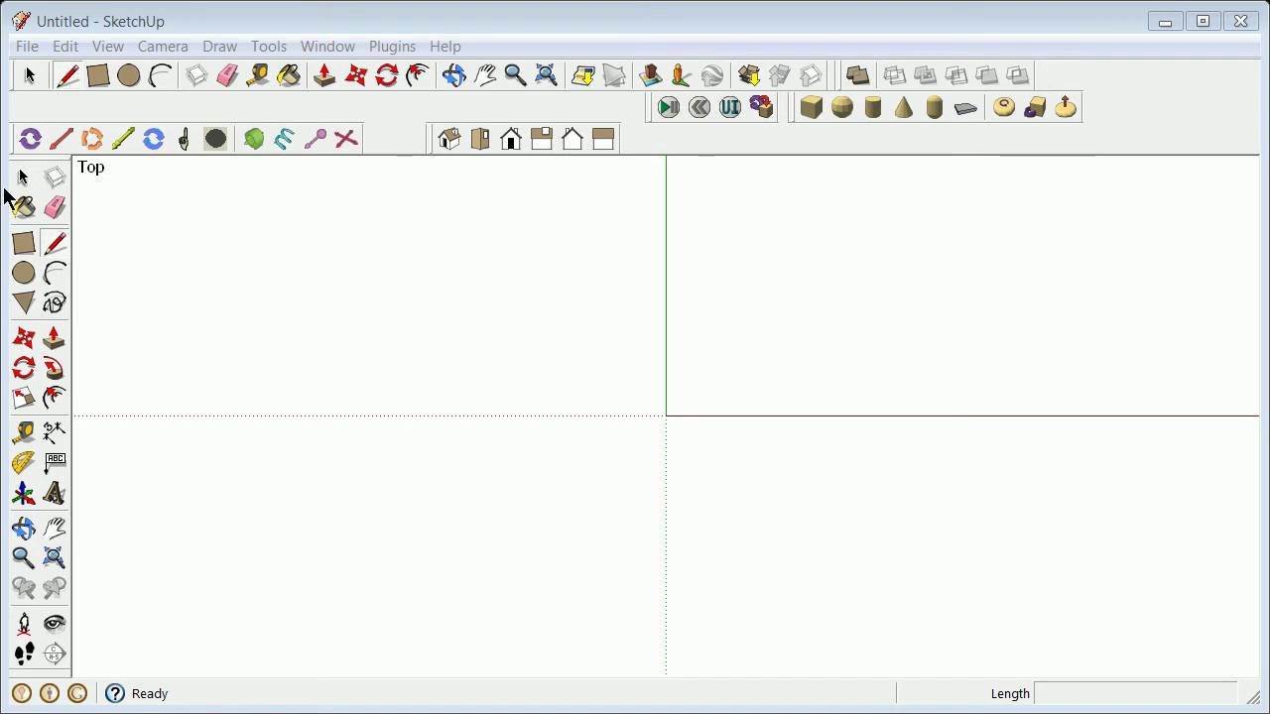
# Step: Set the model's length units to decimal feet in the model information settings
pyautogui.click(338, 48)
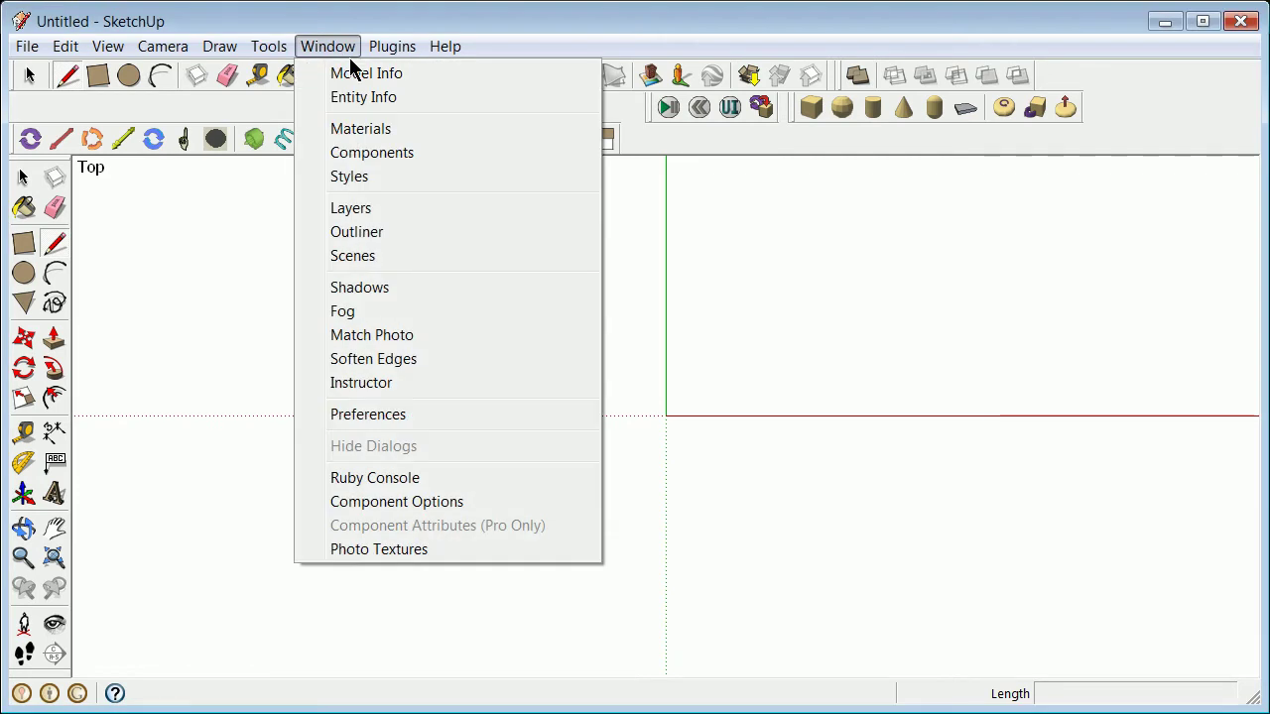
pyautogui.click(353, 74)
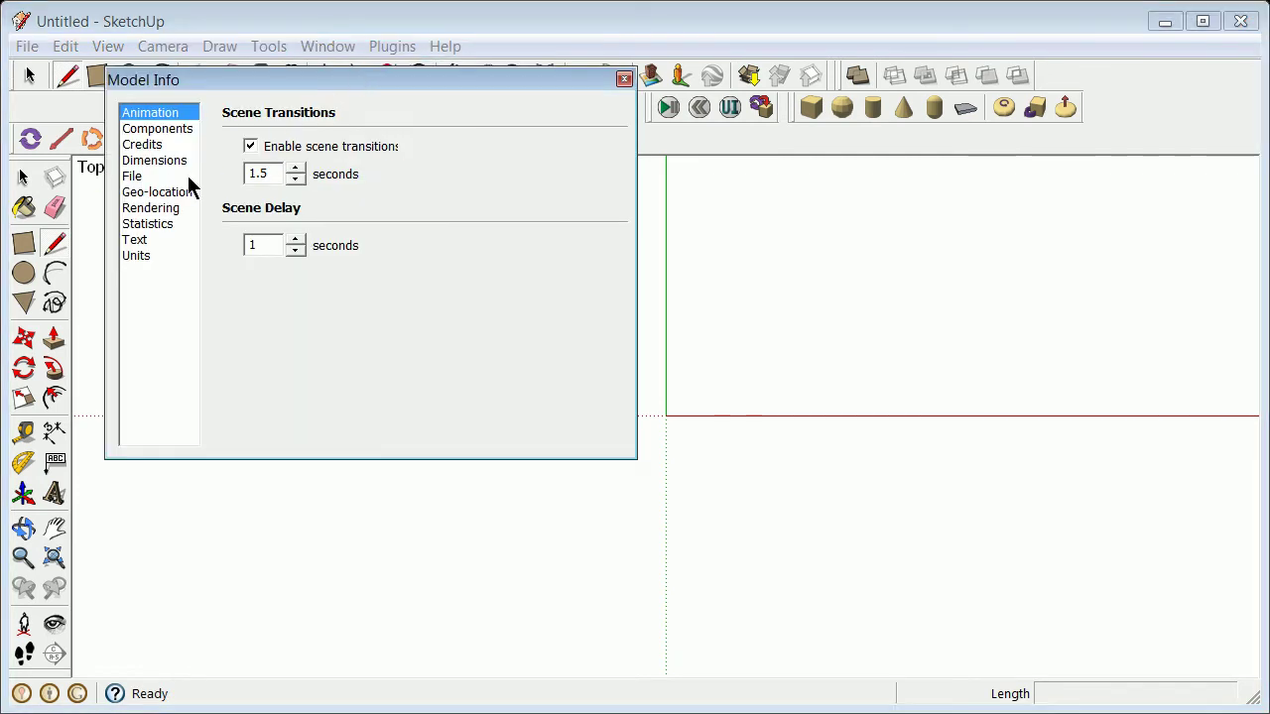
pyautogui.click(136, 256)
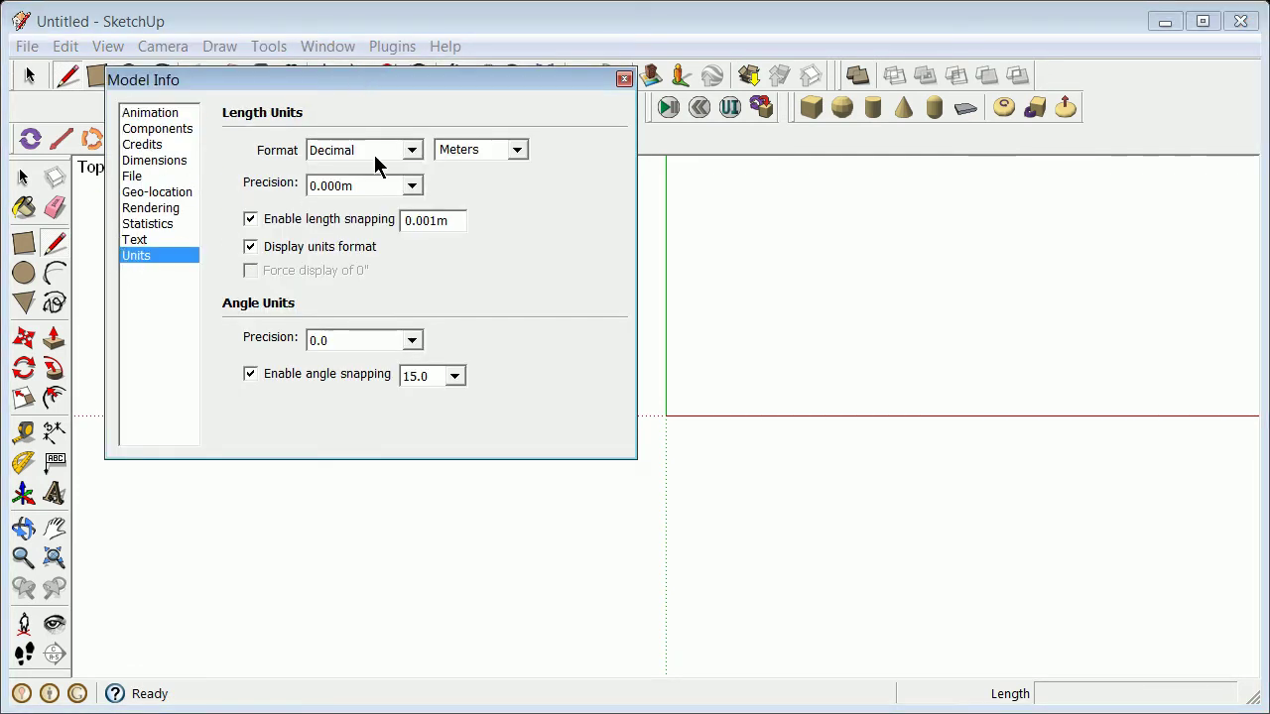
pyautogui.click(516, 150)
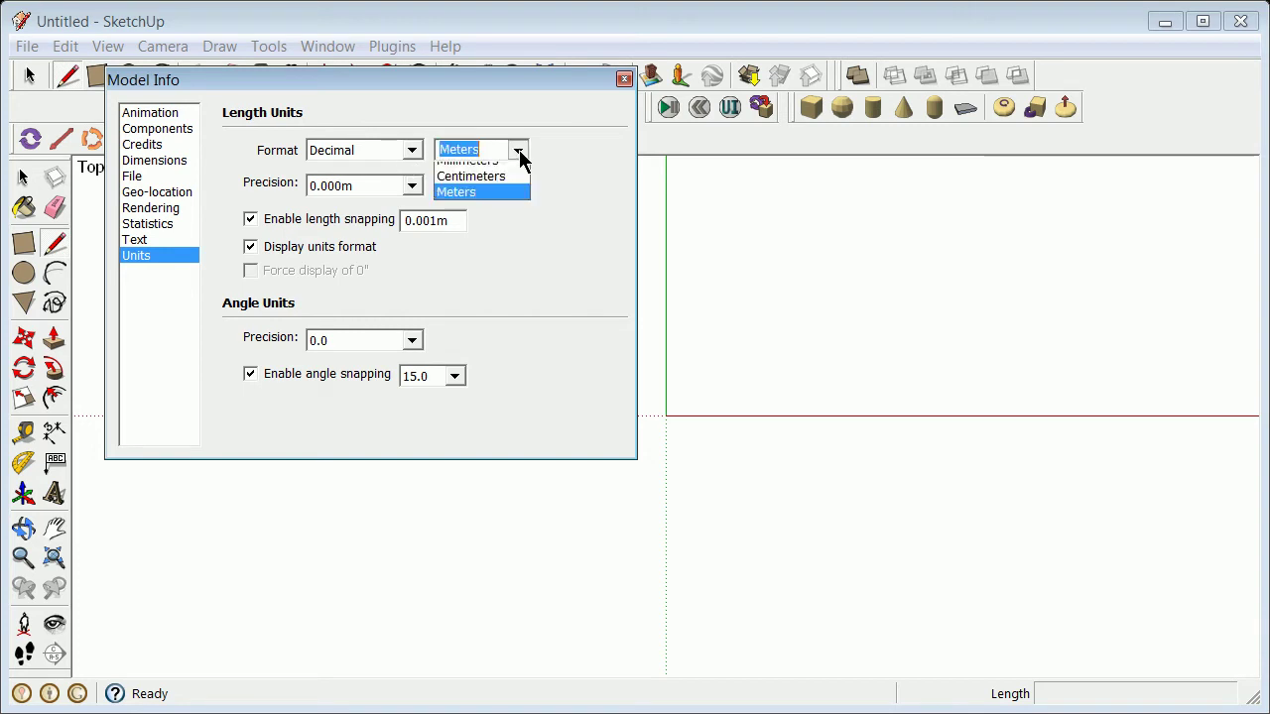
pyautogui.click(487, 189)
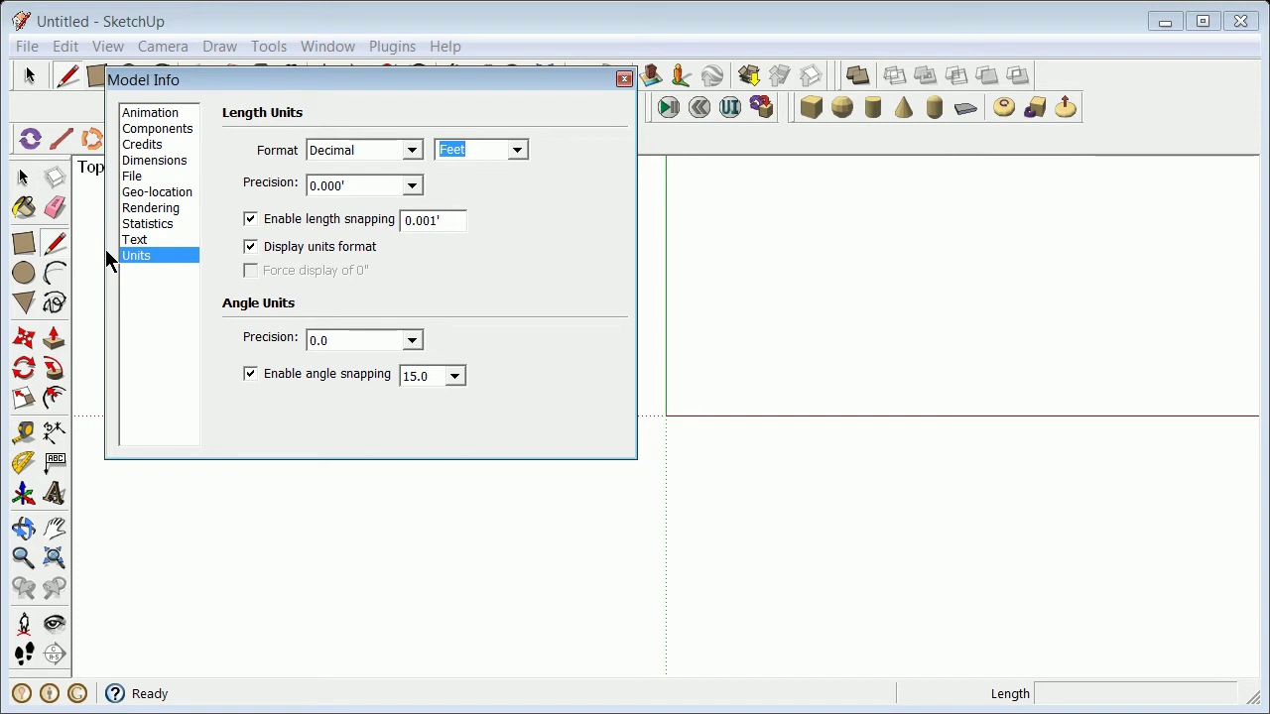
pyautogui.click(624, 79)
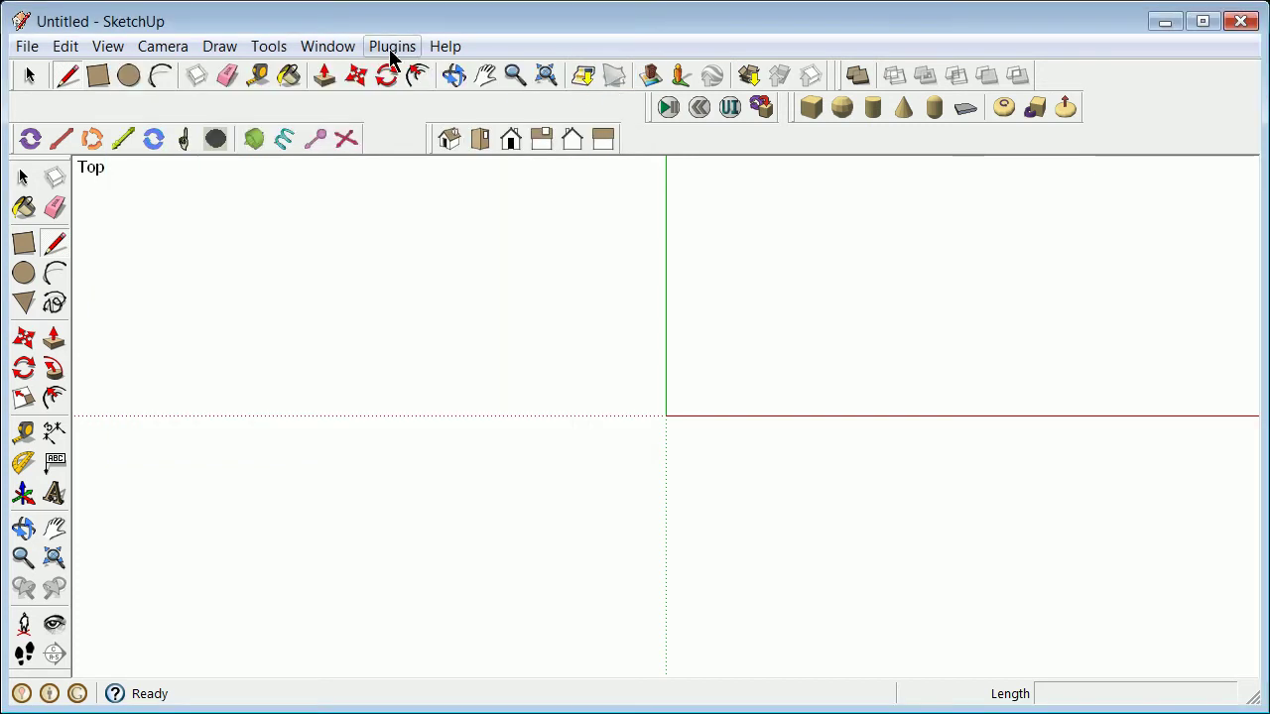
# Step: Examine the model's list of layers, then close it
pyautogui.click(332, 52)
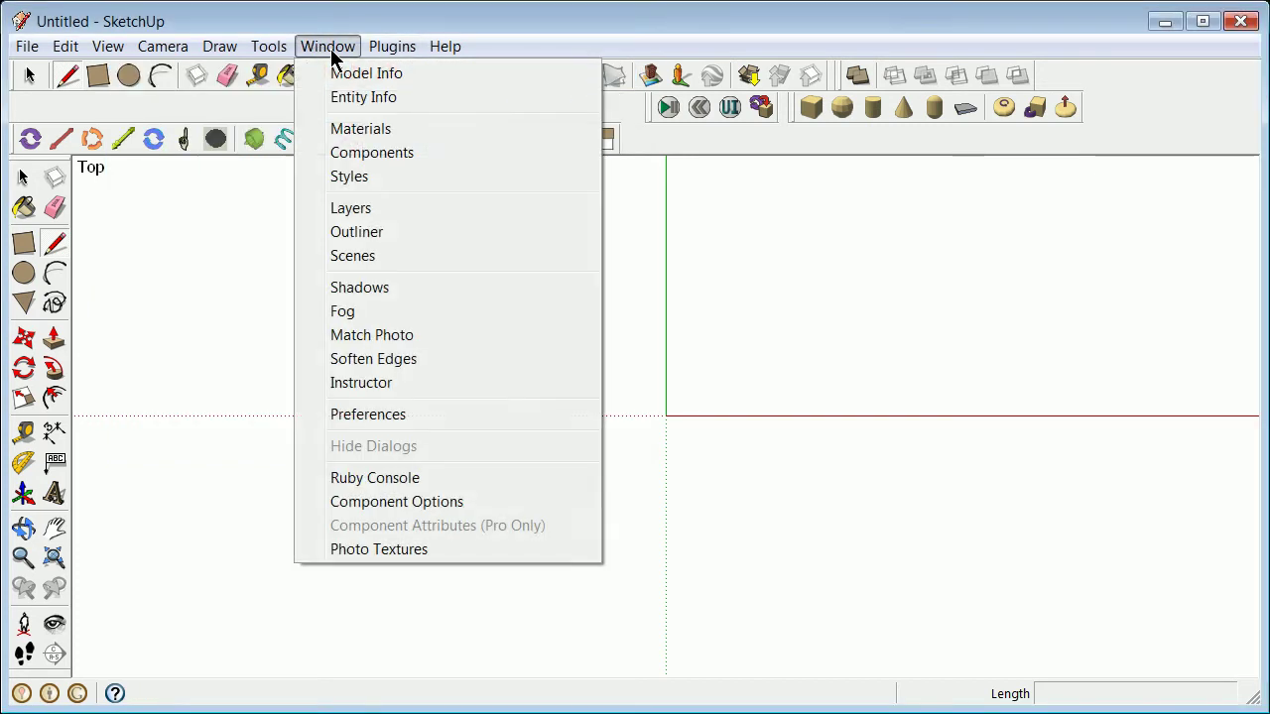
pyautogui.click(406, 216)
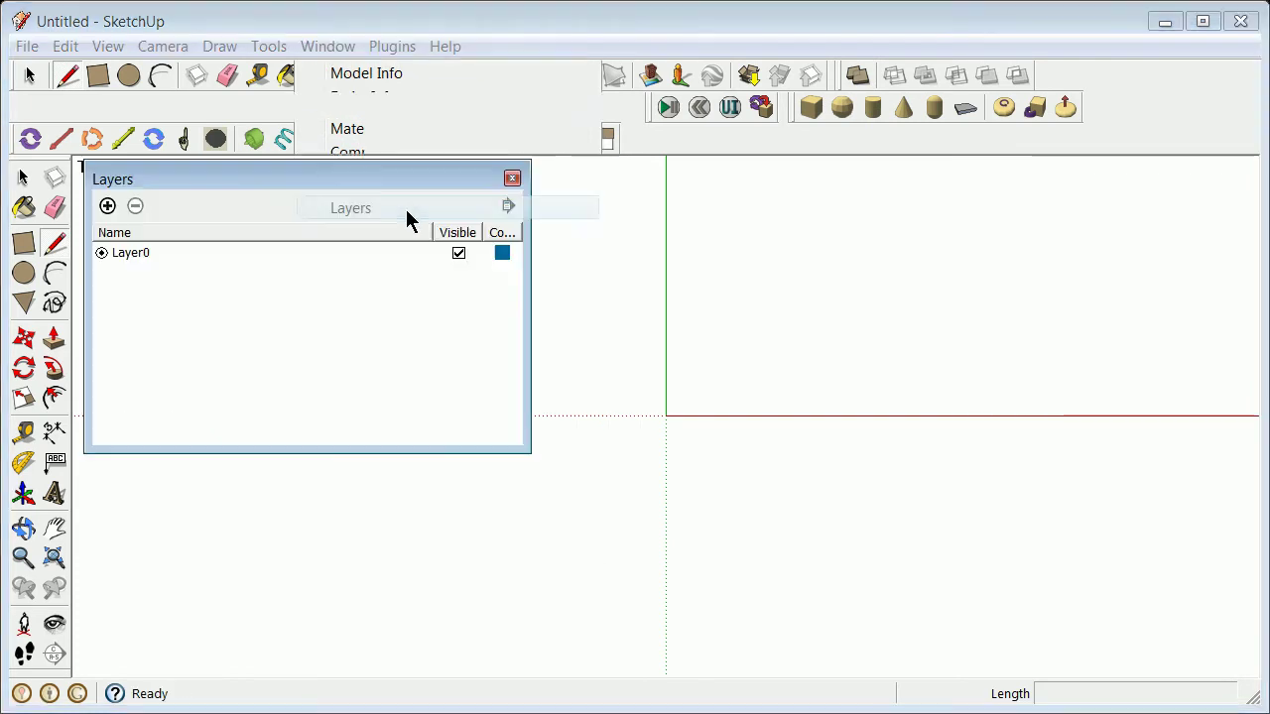
pyautogui.click(512, 179)
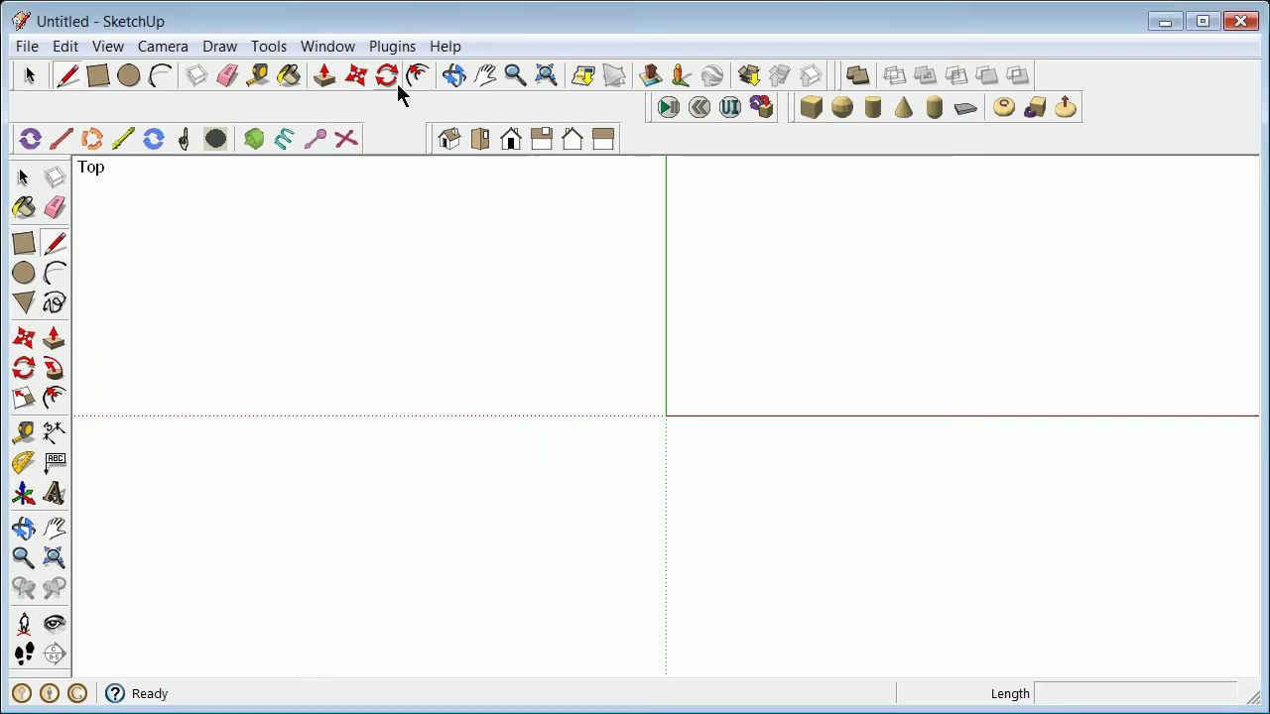
pyautogui.click(382, 47)
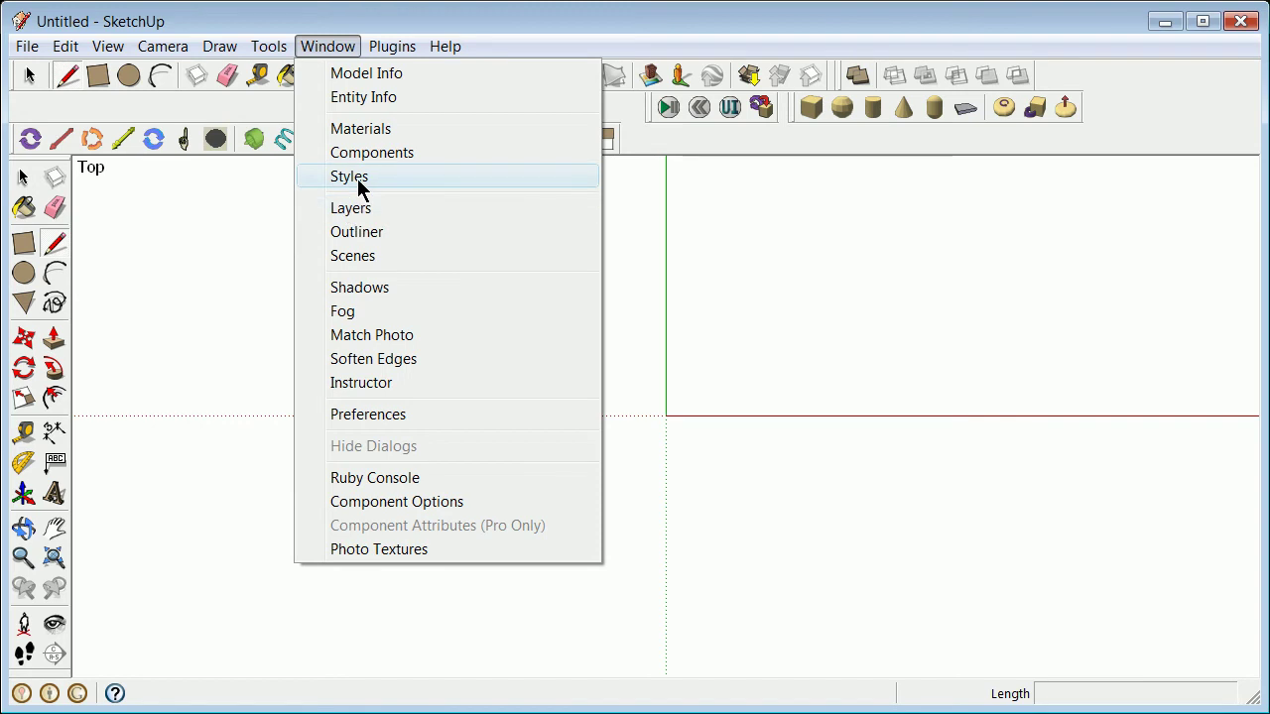
pyautogui.moveTo(104, 50)
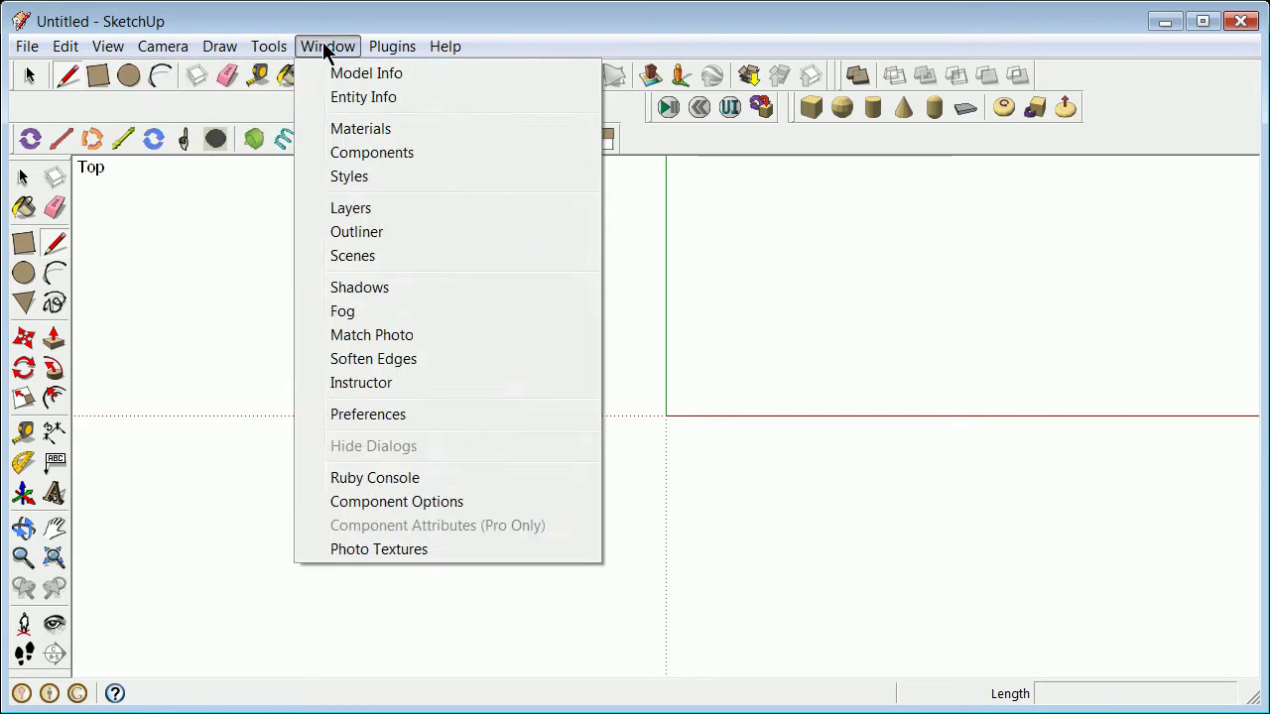
pyautogui.moveTo(384, 52)
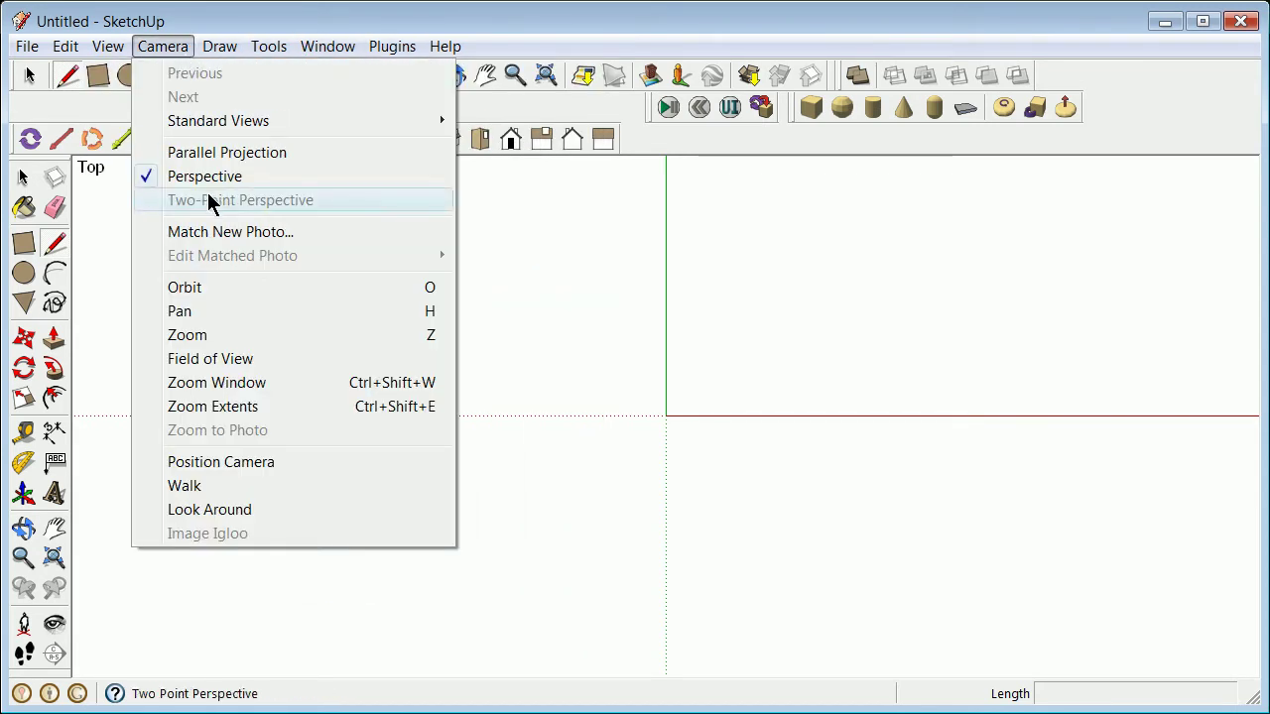
pyautogui.click(70, 48)
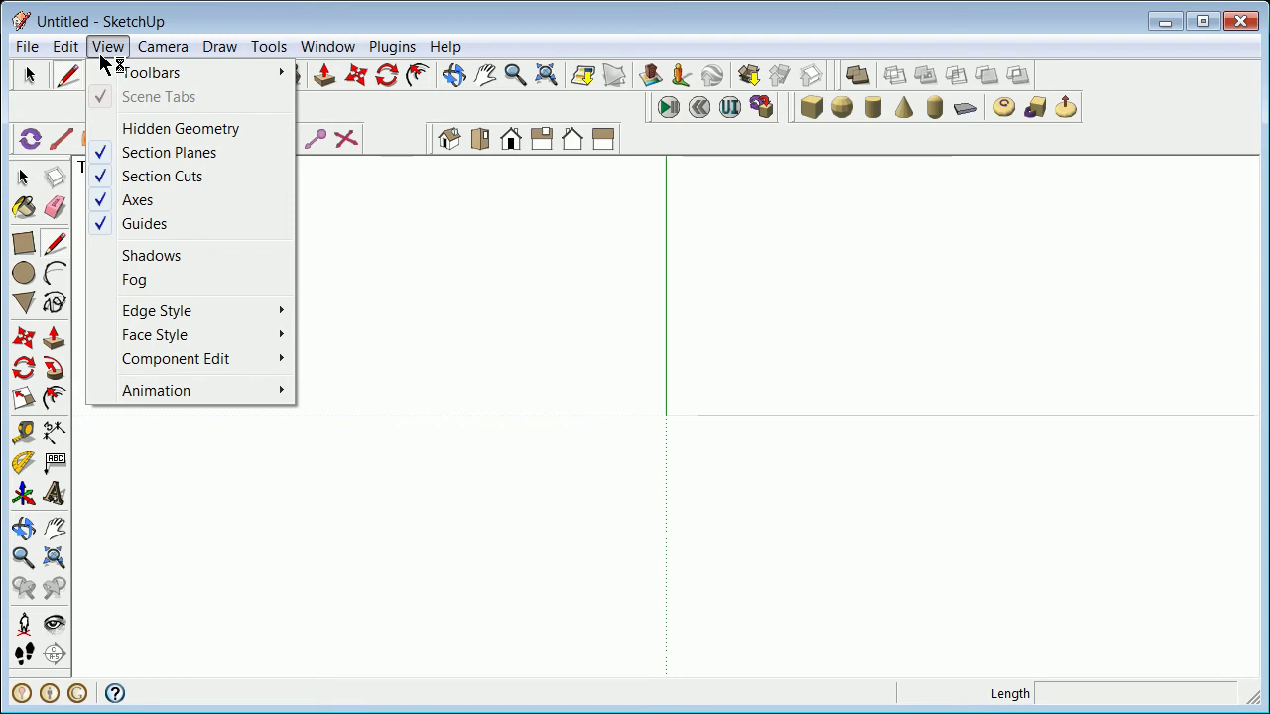
pyautogui.moveTo(256, 401)
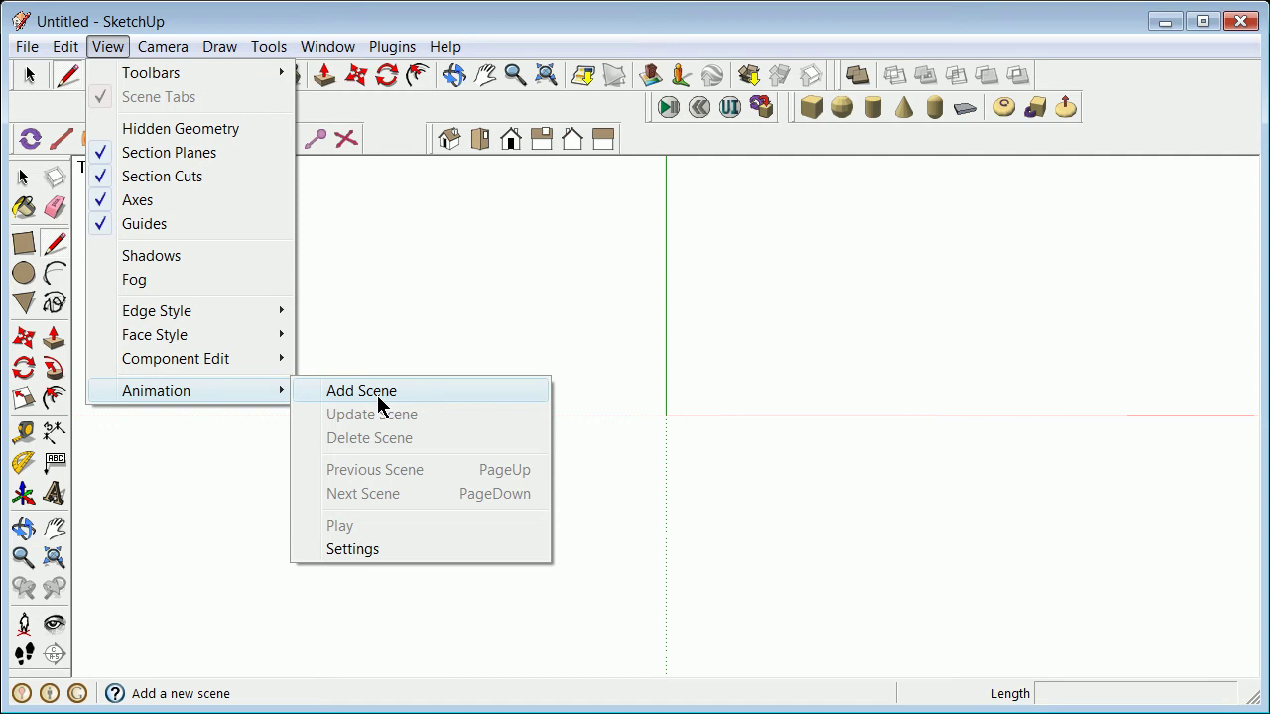
pyautogui.click(484, 288)
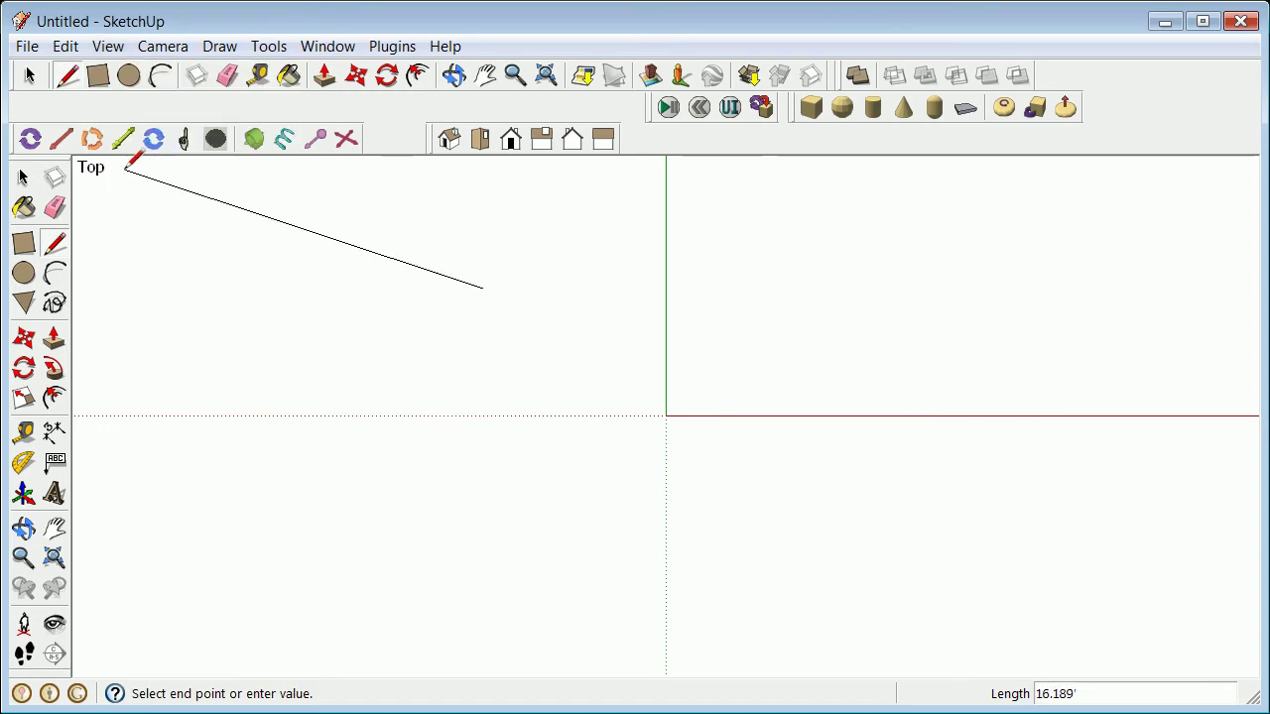
pyautogui.click(24, 177)
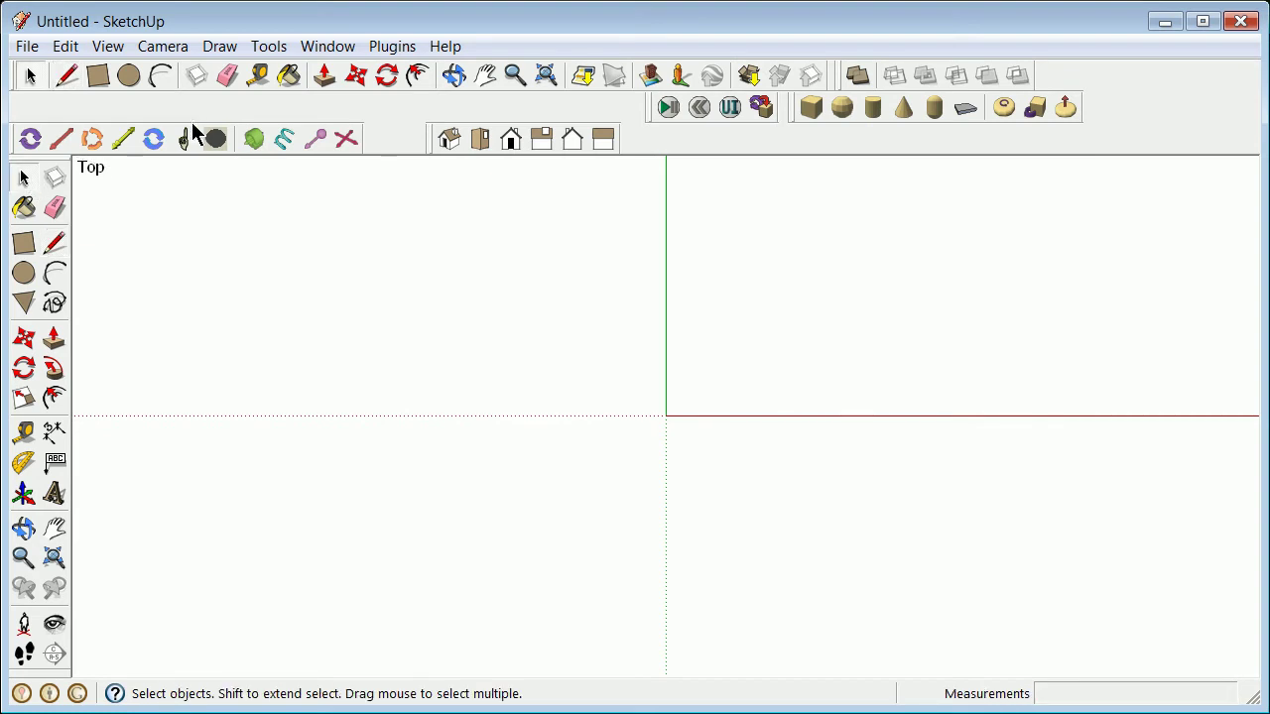
pyautogui.click(324, 46)
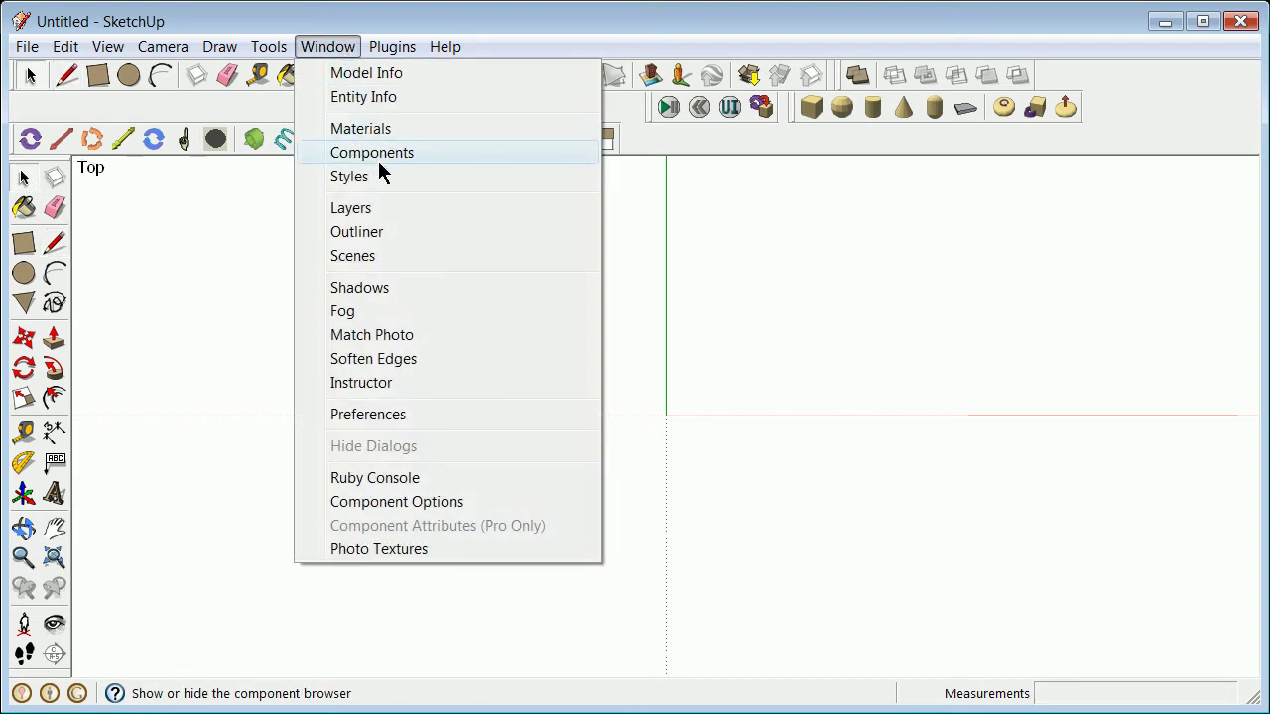
pyautogui.click(215, 256)
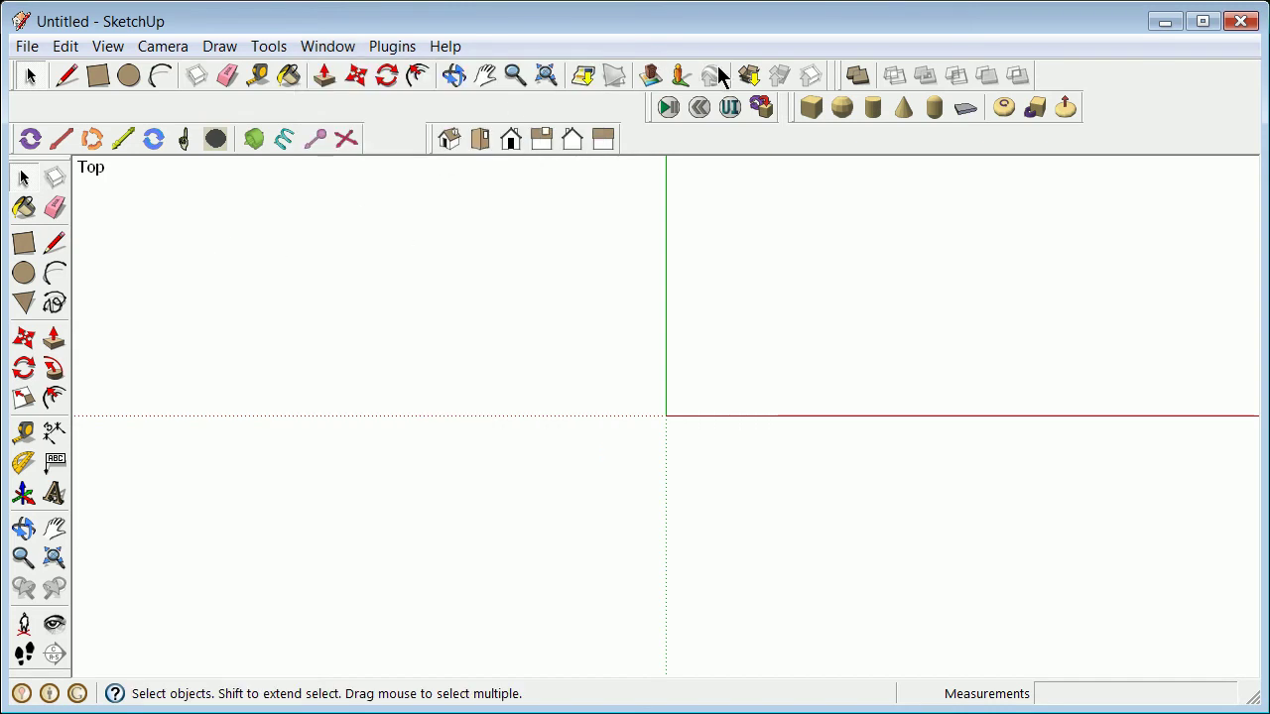
# Step: Open the 3D Warehouse and search its models for "2d schematic"
pyautogui.click(750, 78)
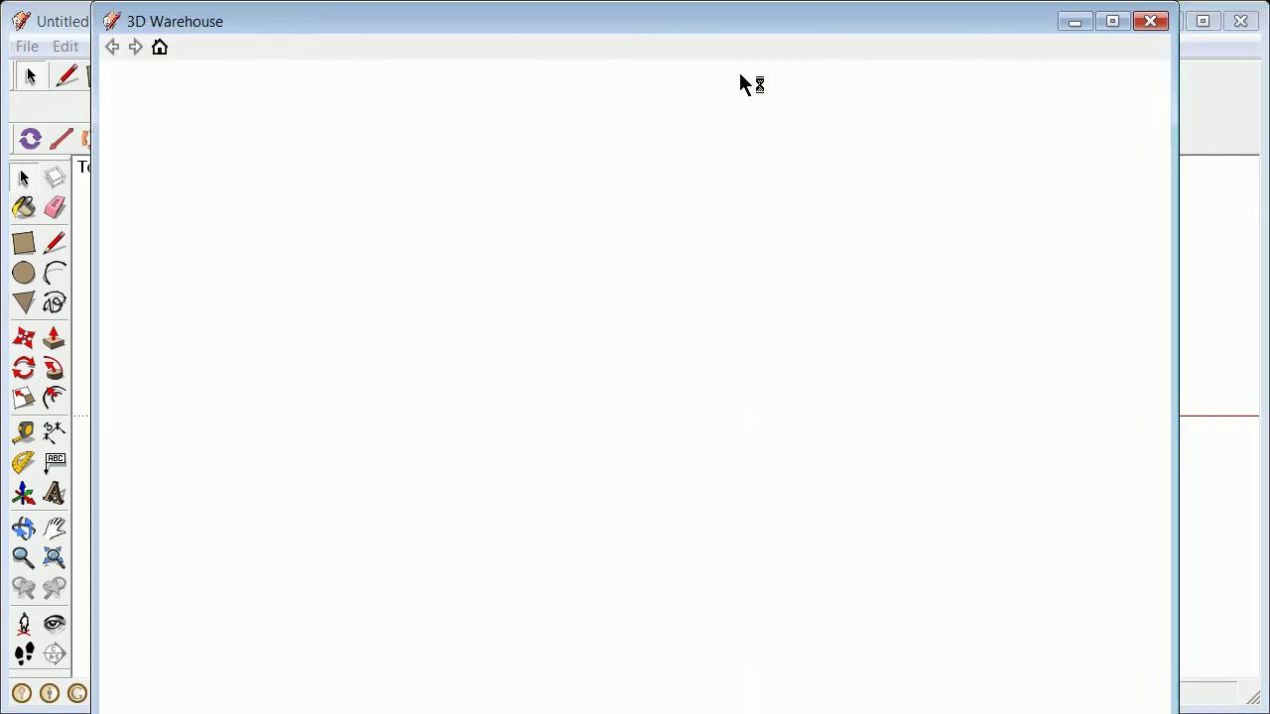
pyautogui.click(490, 199)
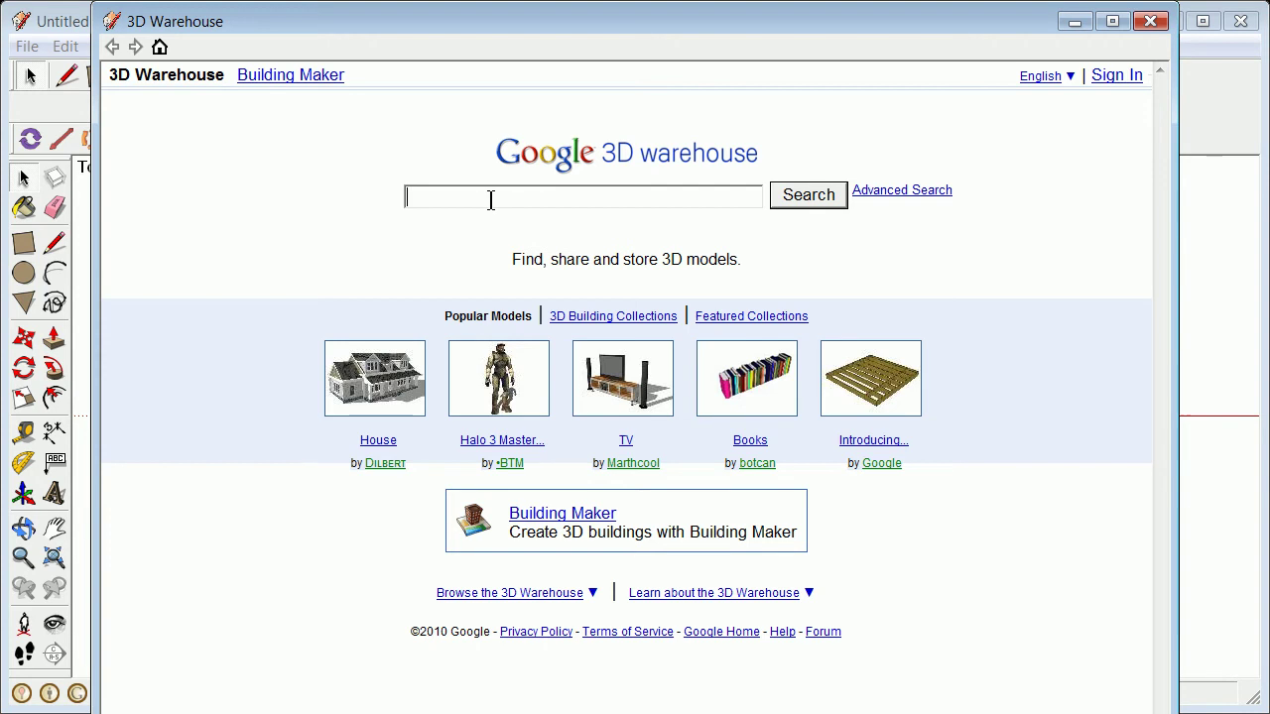
pyautogui.write('2d sc')
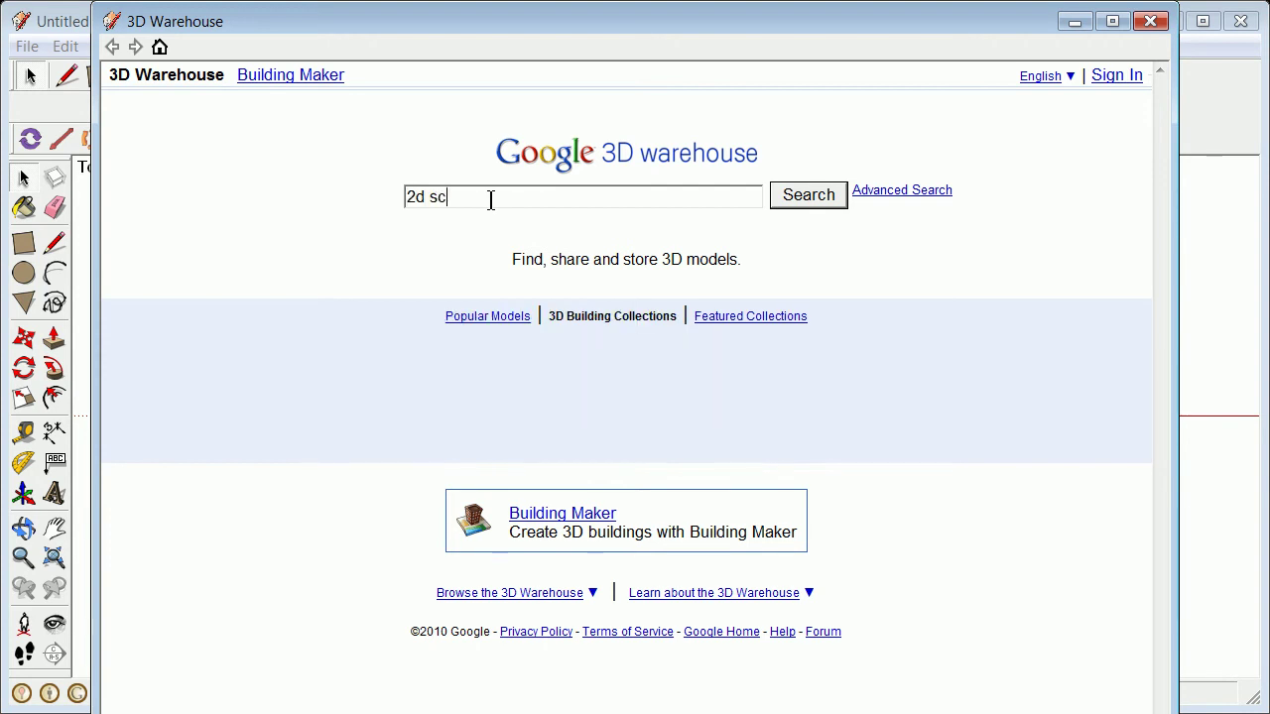
pyautogui.write('hematic')
pyautogui.press('Return')
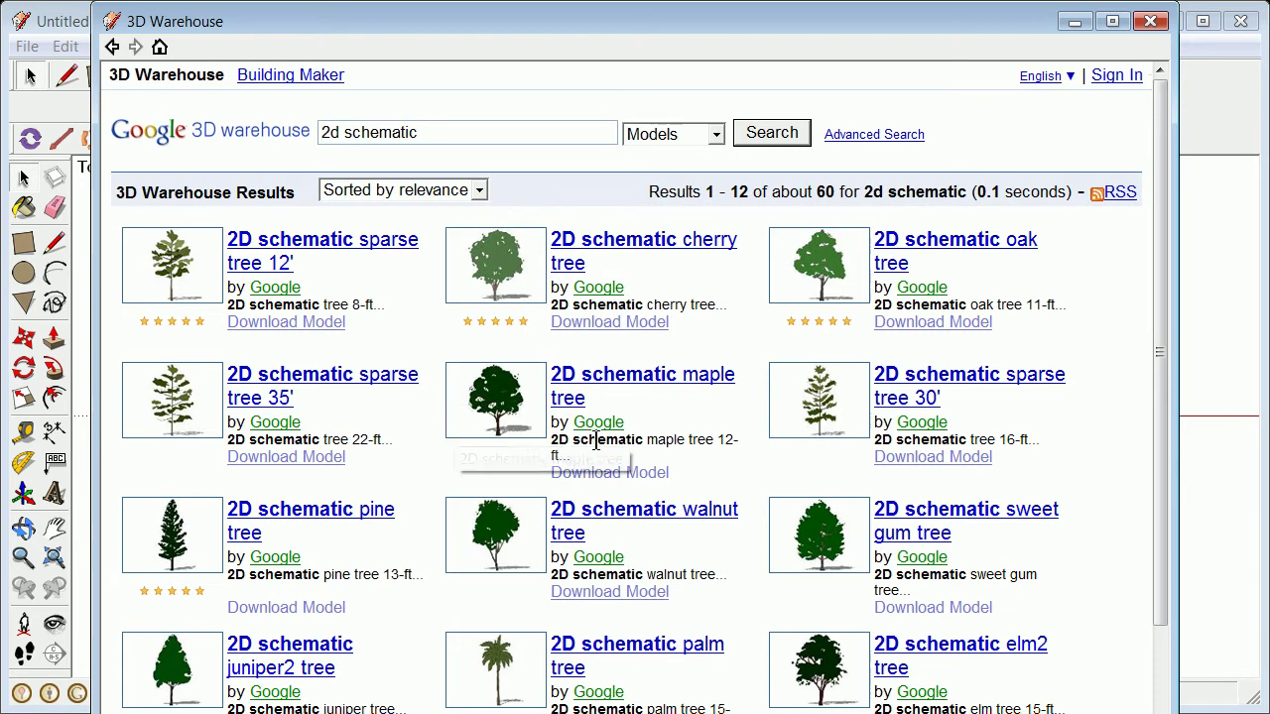
# Step: Browse the "2d schematic" search results from page 1 through page 5
pyautogui.moveTo(1155, 243); pyautogui.dragTo(1117, 402)
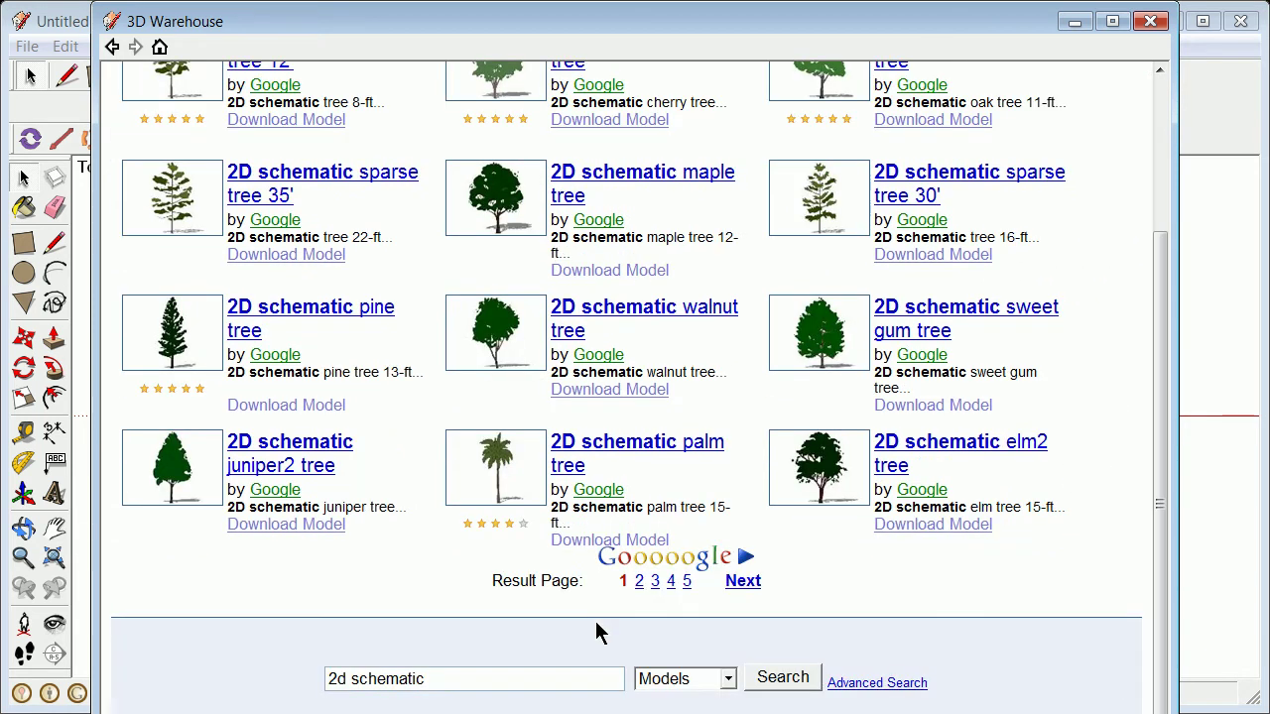
pyautogui.click(640, 584)
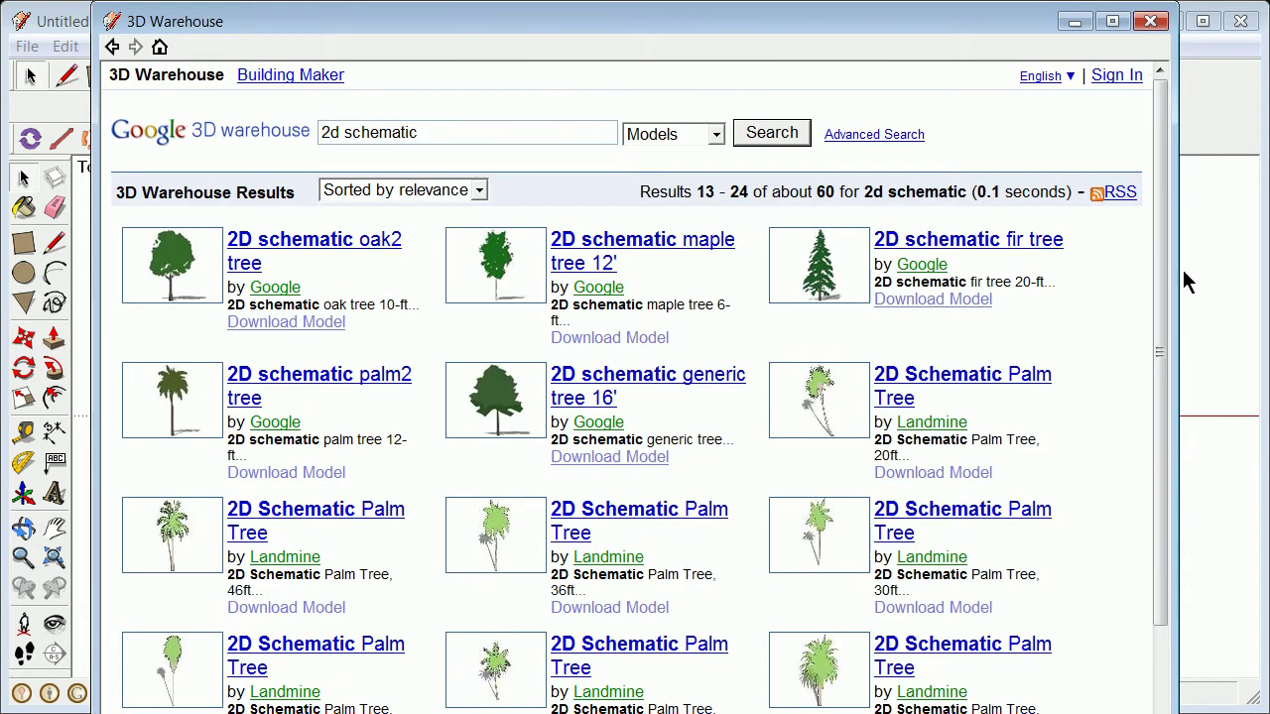
pyautogui.moveTo(1158, 282); pyautogui.dragTo(1150, 447)
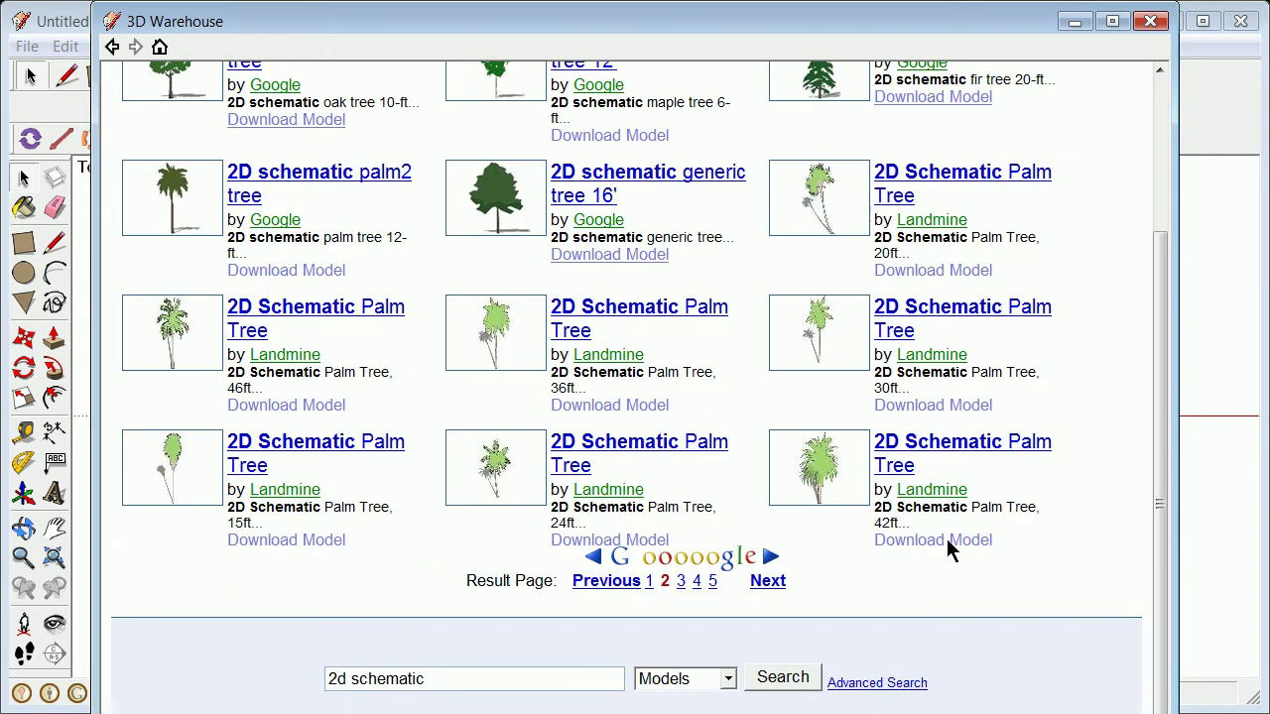
pyautogui.click(680, 582)
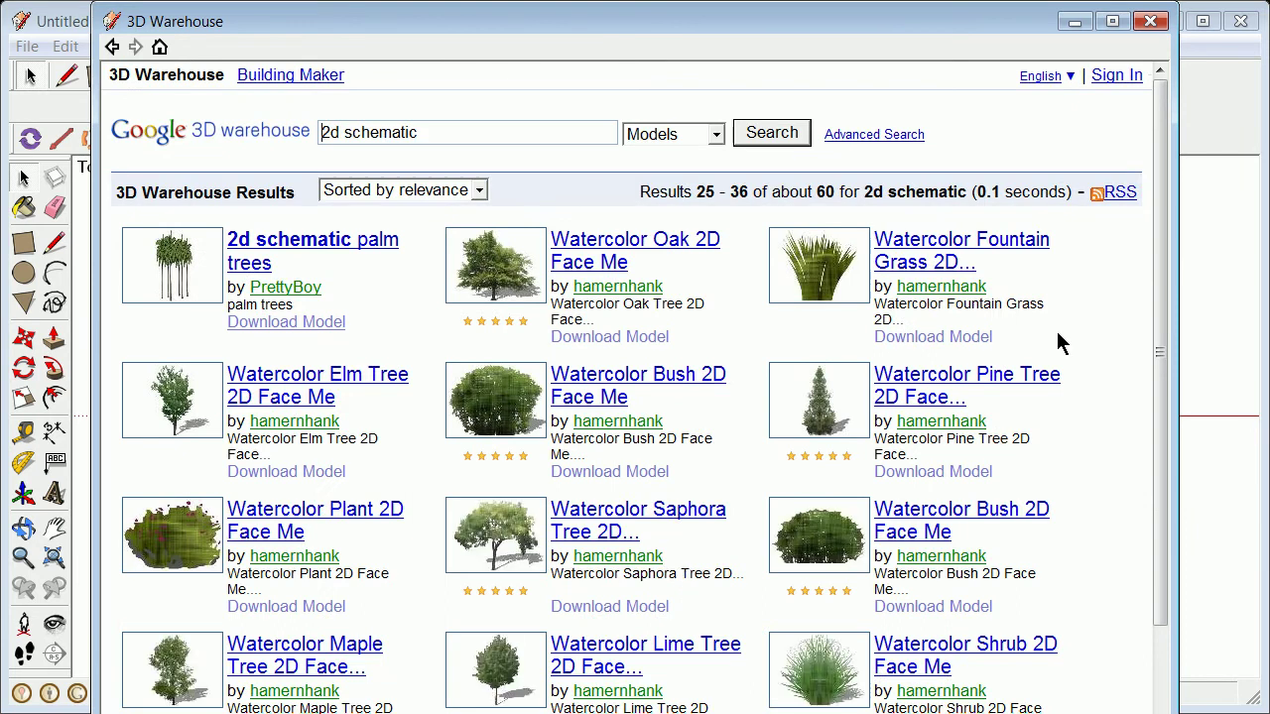
pyautogui.moveTo(1157, 277); pyautogui.dragTo(1099, 552)
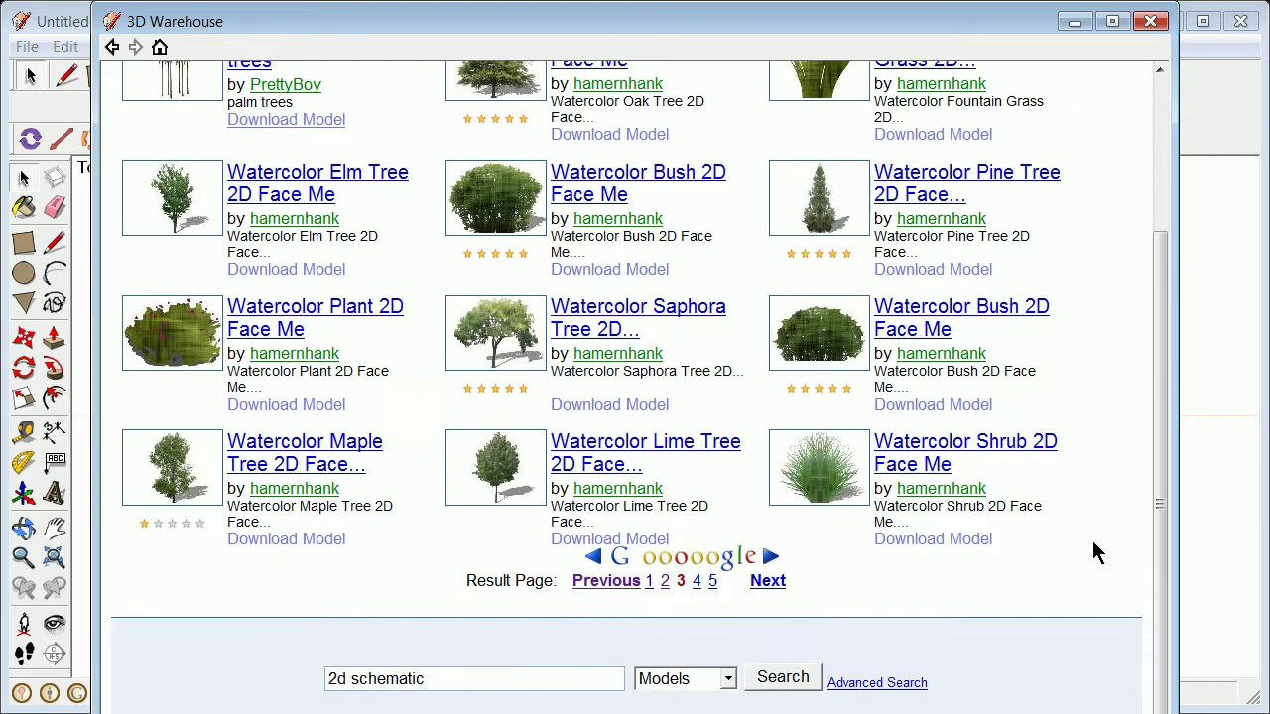
pyautogui.click(699, 582)
pyautogui.moveTo(1163, 266); pyautogui.dragTo(906, 586)
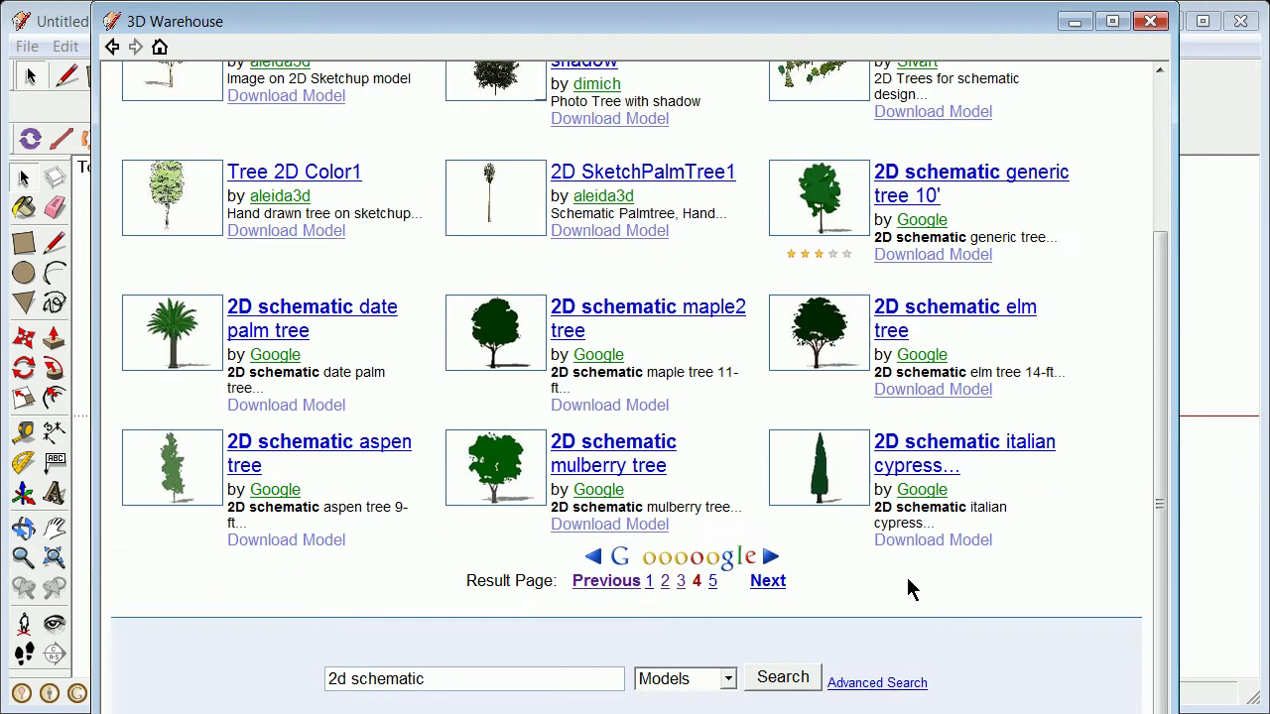
pyautogui.click(713, 582)
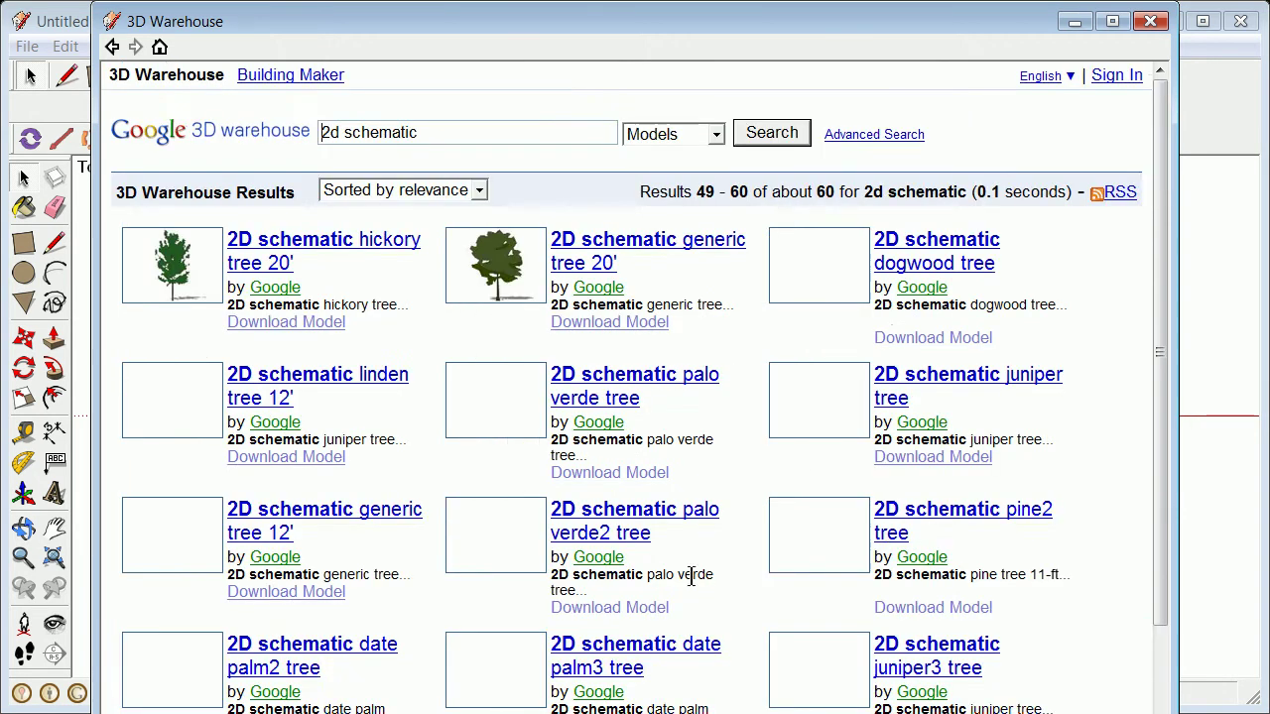
# Step: Extend the 3D Warehouse search to "2d schematic electrical"
pyautogui.click(439, 132)
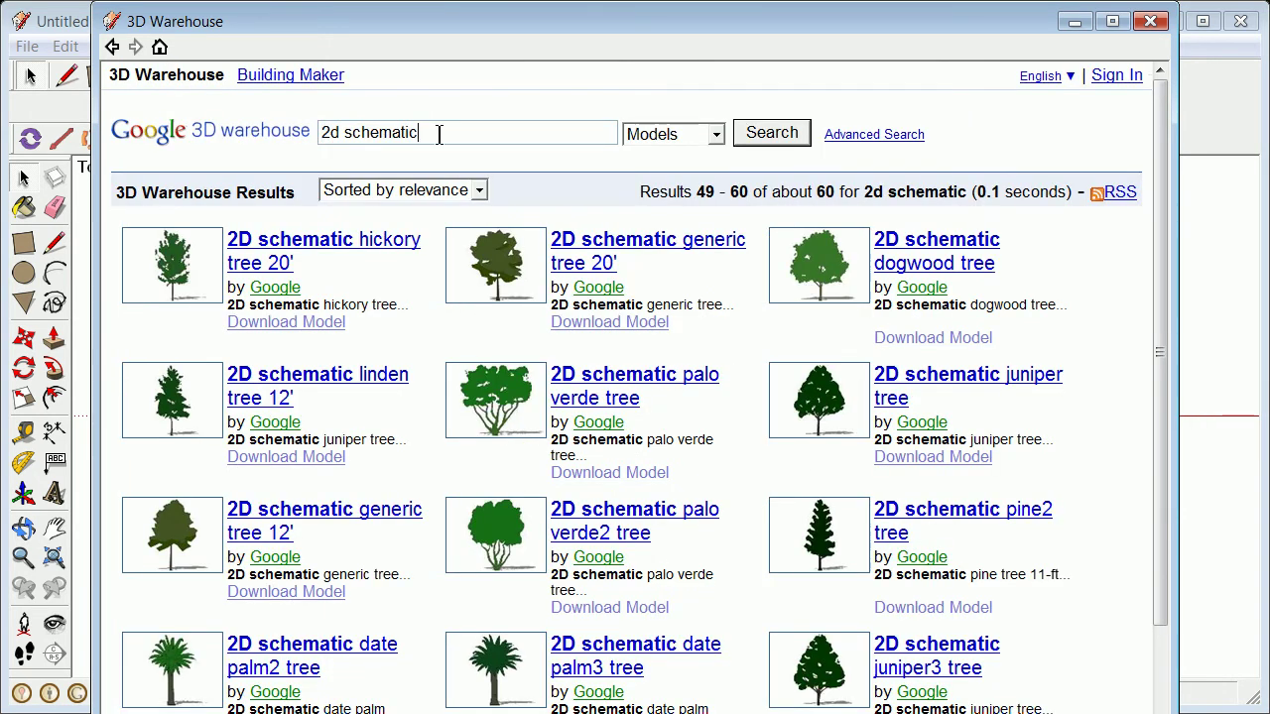
pyautogui.write('electrical')
pyautogui.press('Return')
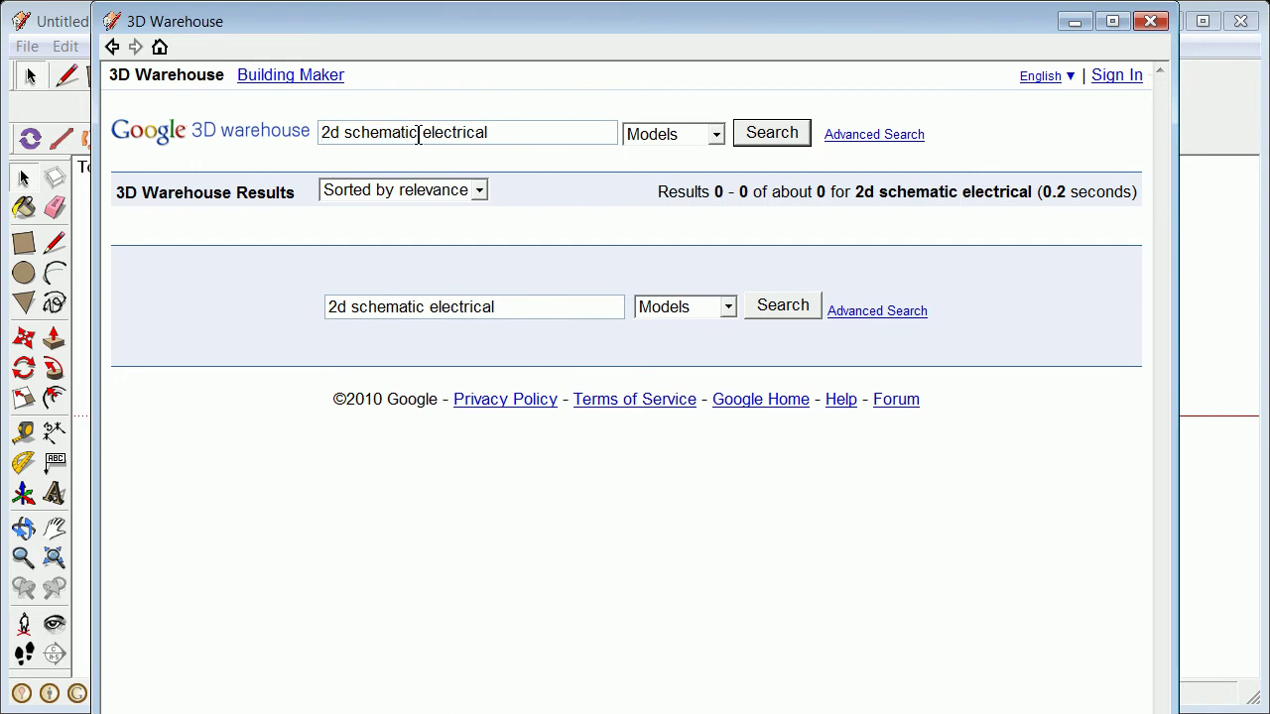
# Step: Reduce the search phrase to "electrical" and run the model search again
pyautogui.moveTo(419, 132); pyautogui.dragTo(167, 93)
pyautogui.press('BackSpace')
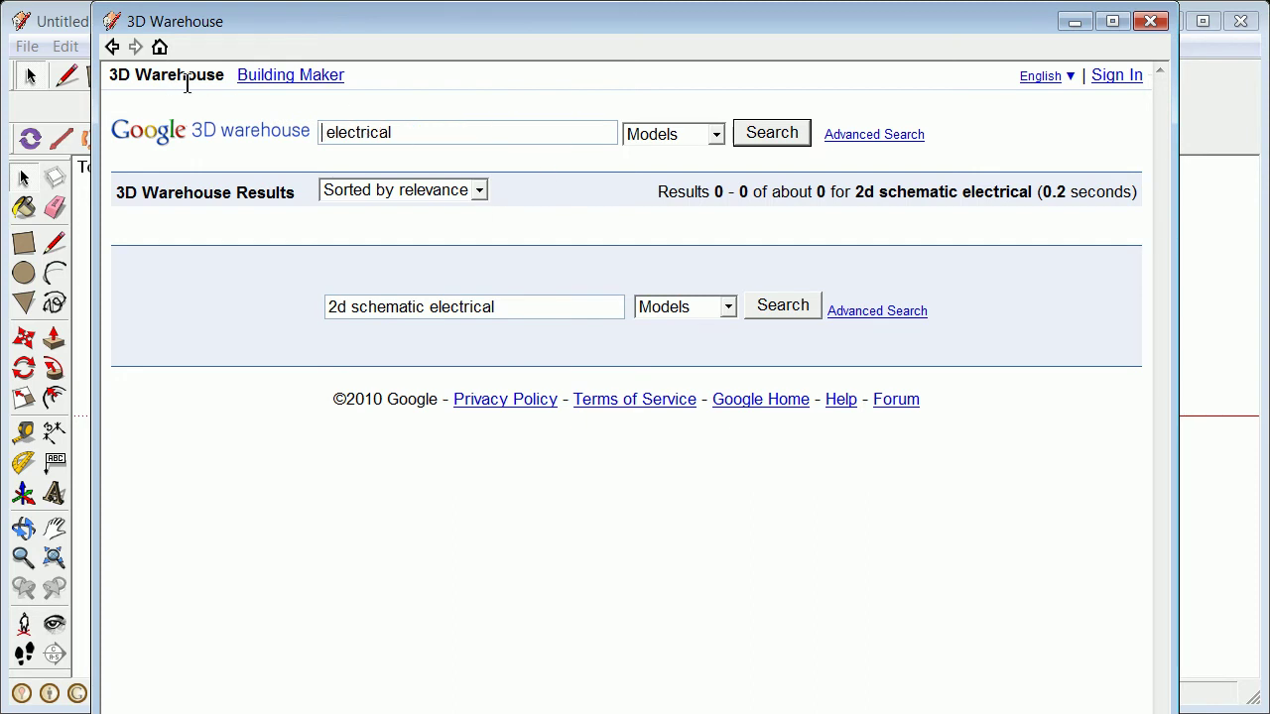
pyautogui.click(780, 140)
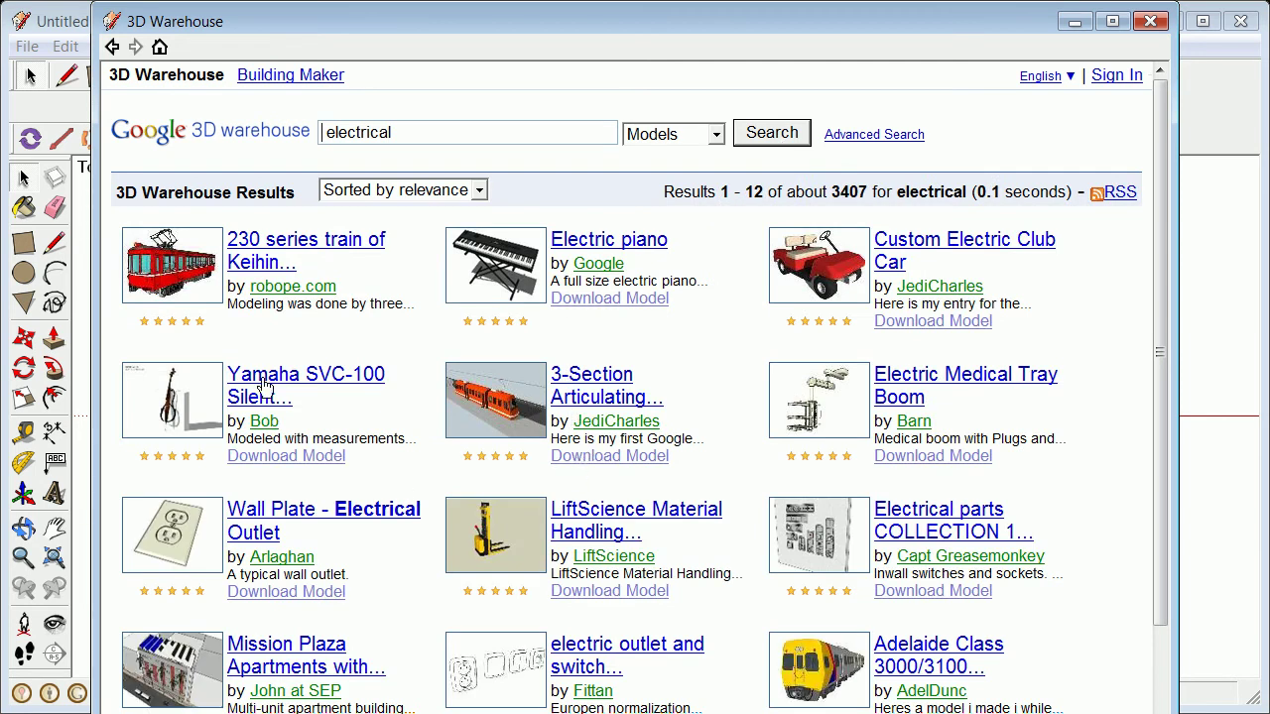
# Step: Download the "Electrical parts COLLECTION 1 inwall switches and sockets" model directly into the SketchUp model and place it near the origin
pyautogui.click(891, 513)
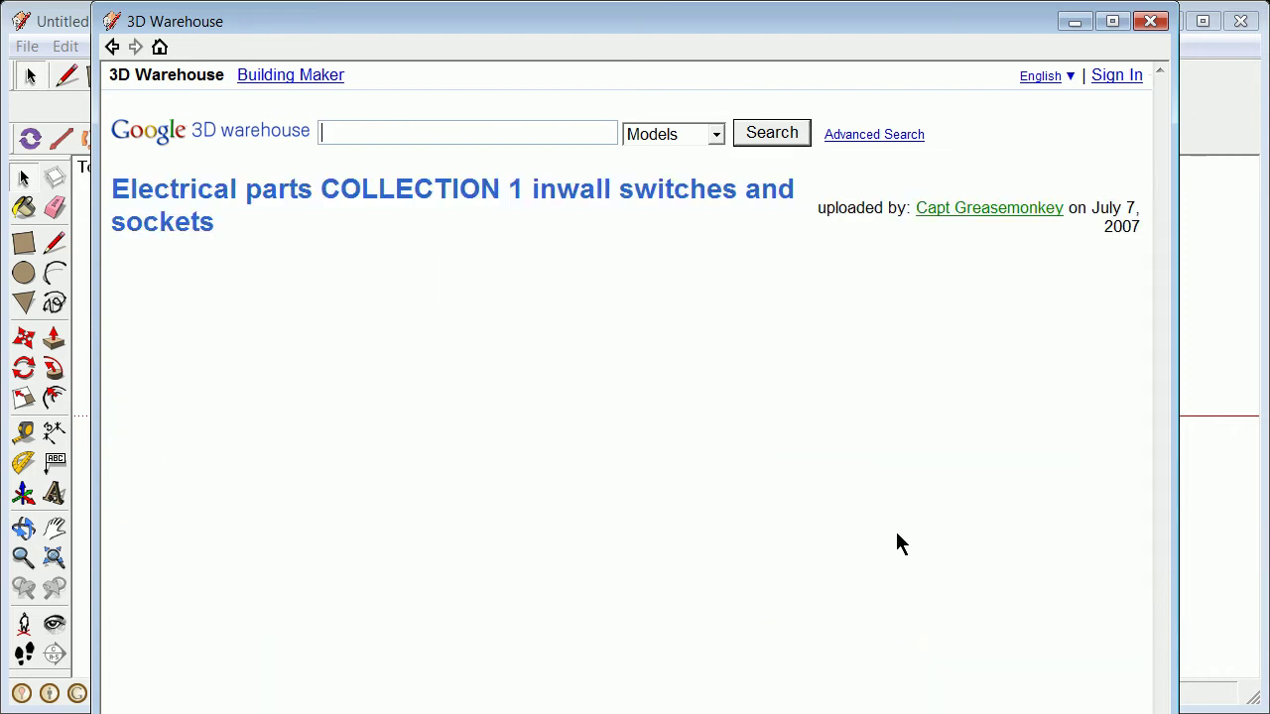
pyautogui.click(484, 615)
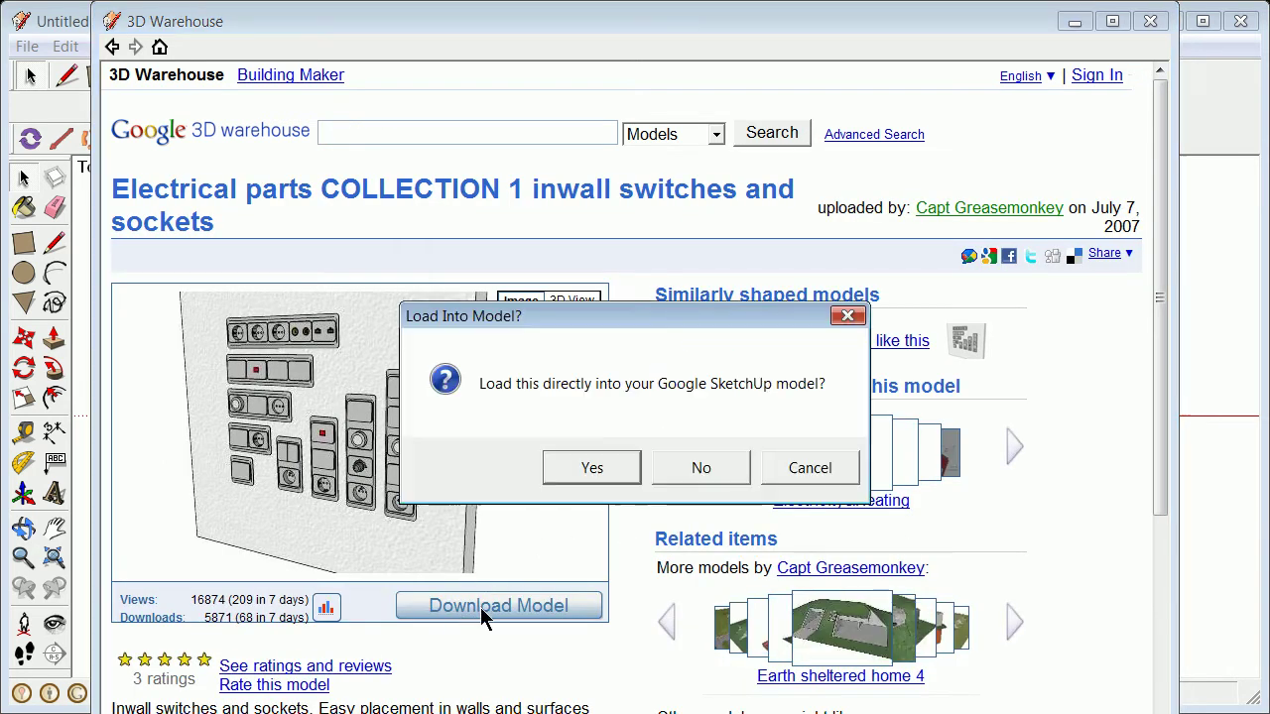
pyautogui.click(592, 468)
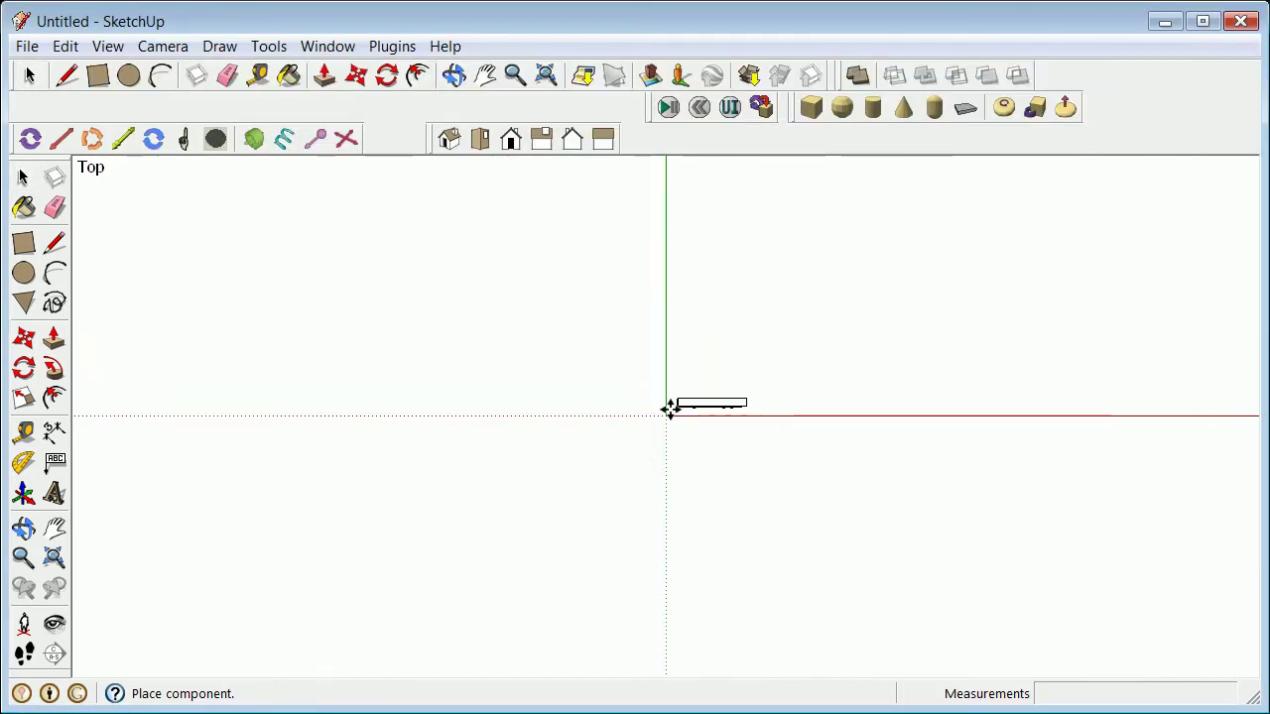
pyautogui.click(670, 410)
pyautogui.scroll(5, 705, 398)
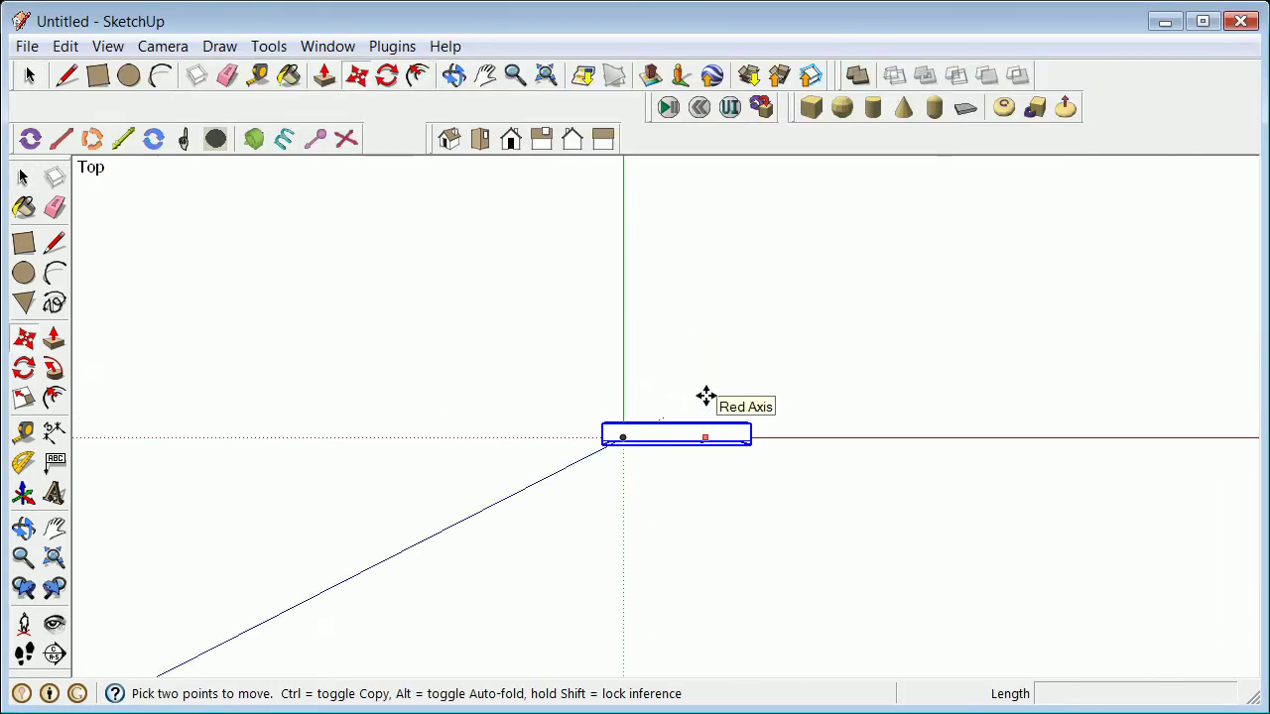
# Step: Examine the imported switch and socket panel from the front in 3D and check its entity information
pyautogui.click(23, 529)
pyautogui.moveTo(148, 547); pyautogui.dragTo(363, 104)
pyautogui.scroll(-5, 399, 355)
pyautogui.moveTo(630, 471); pyautogui.dragTo(489, 527)
pyautogui.scroll(5, 570, 377)
pyautogui.scroll(3, 573, 370)
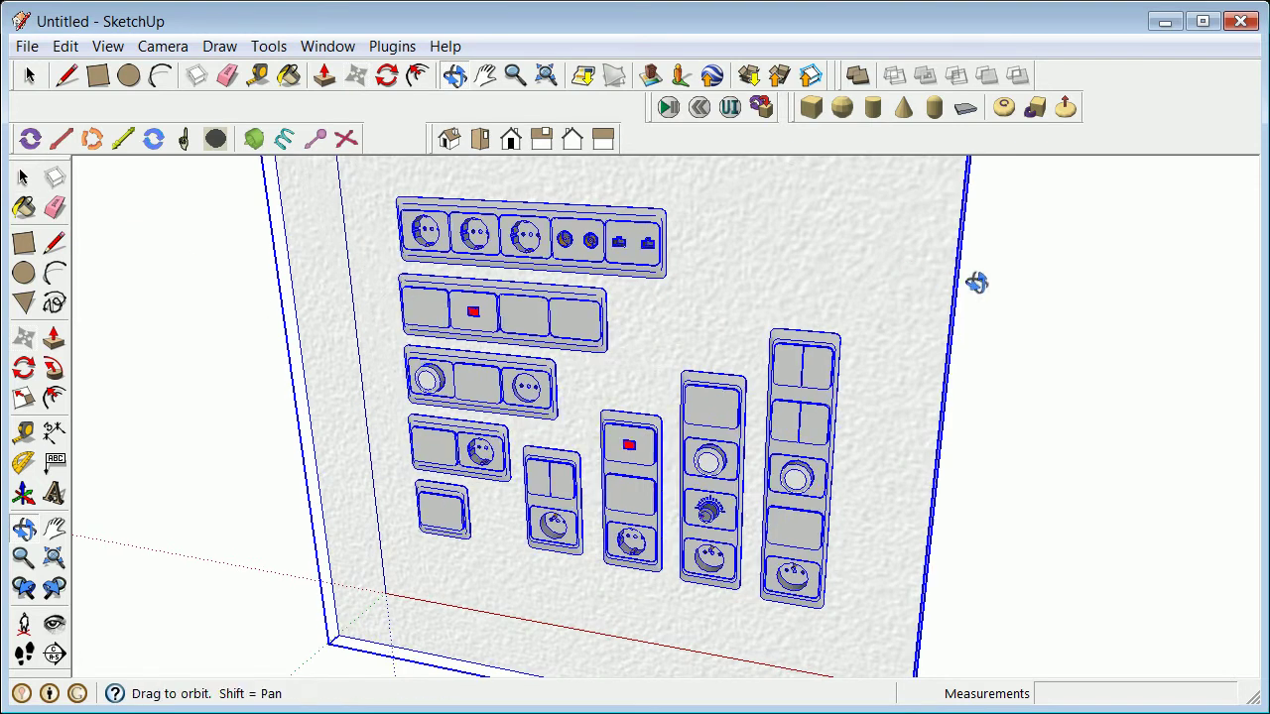
pyautogui.scroll(-3, 992, 292)
pyautogui.click(24, 177)
pyautogui.click(381, 290)
pyautogui.click(638, 281)
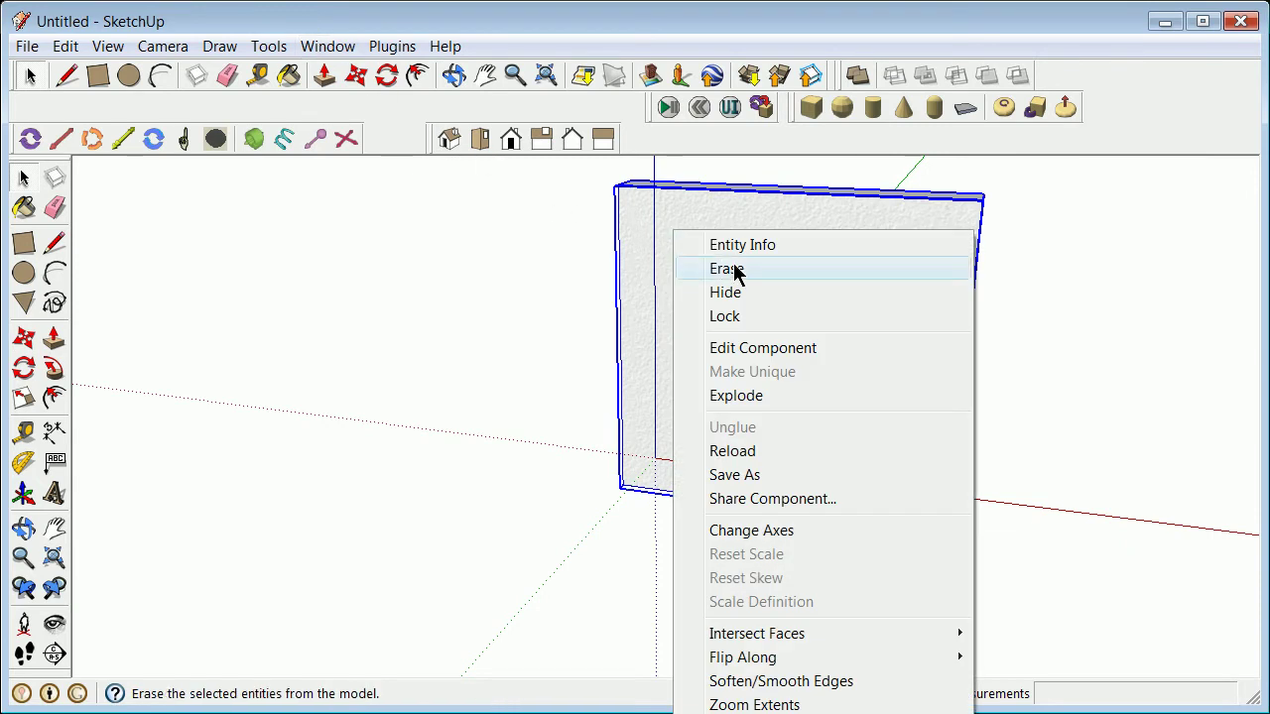
pyautogui.click(756, 248)
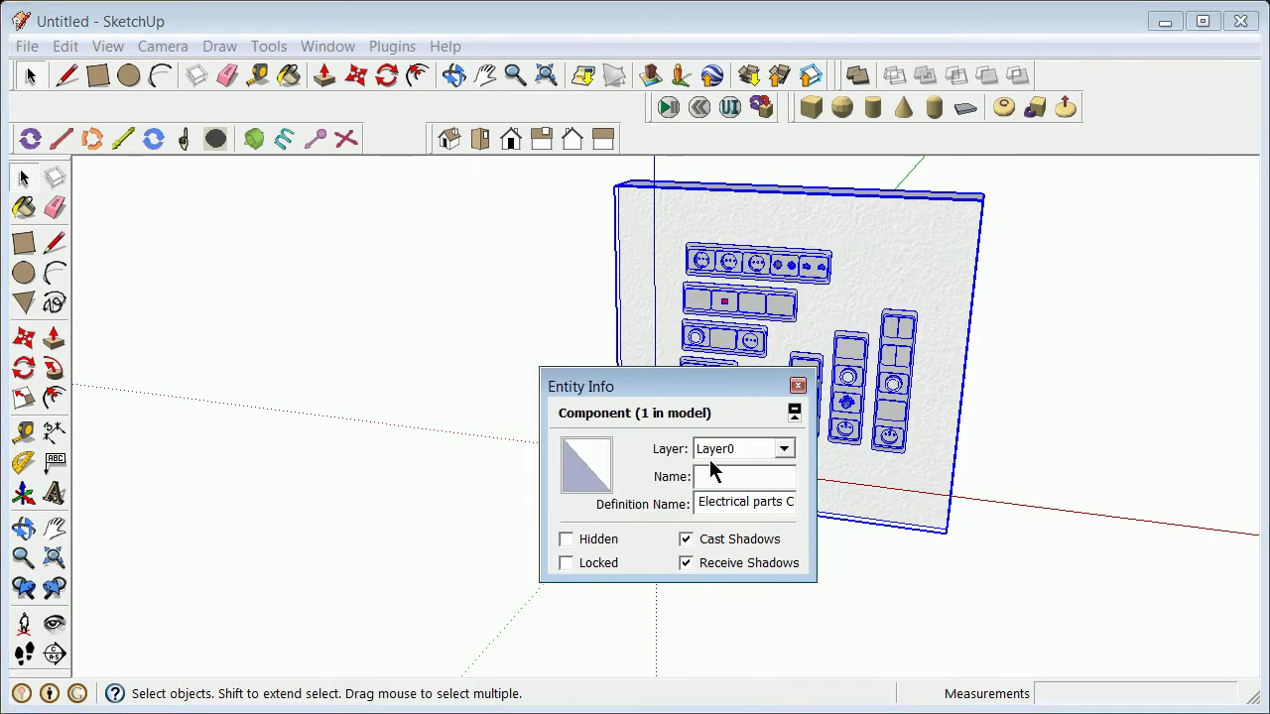
pyautogui.click(797, 384)
# Step: View the list of components contained in the current model in the Components browser, then close the browser
pyautogui.click(394, 50)
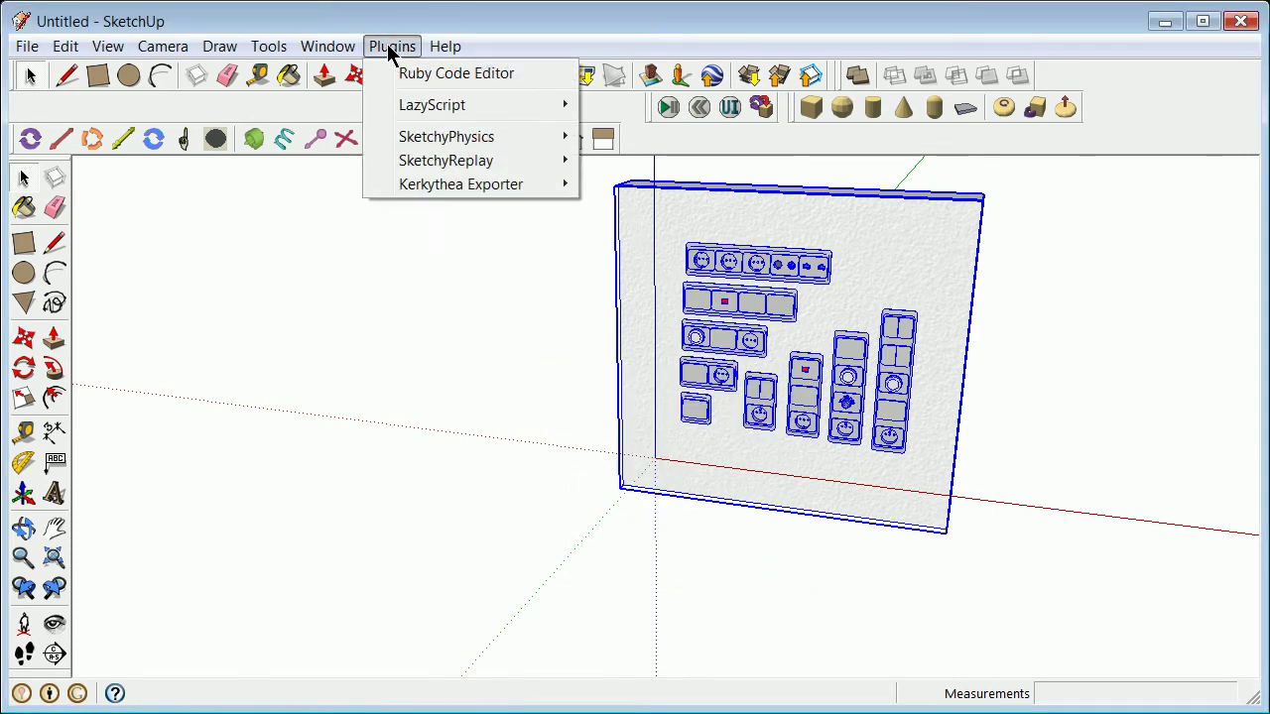
pyautogui.moveTo(343, 49)
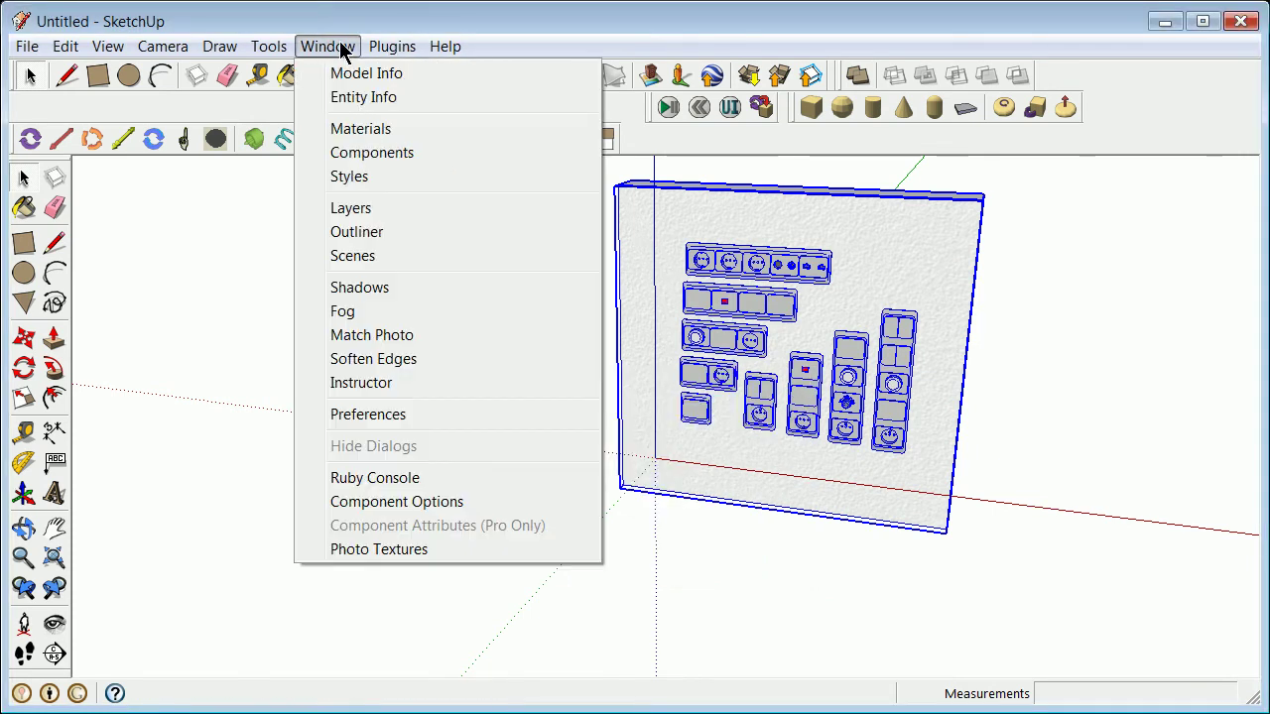
pyautogui.click(402, 155)
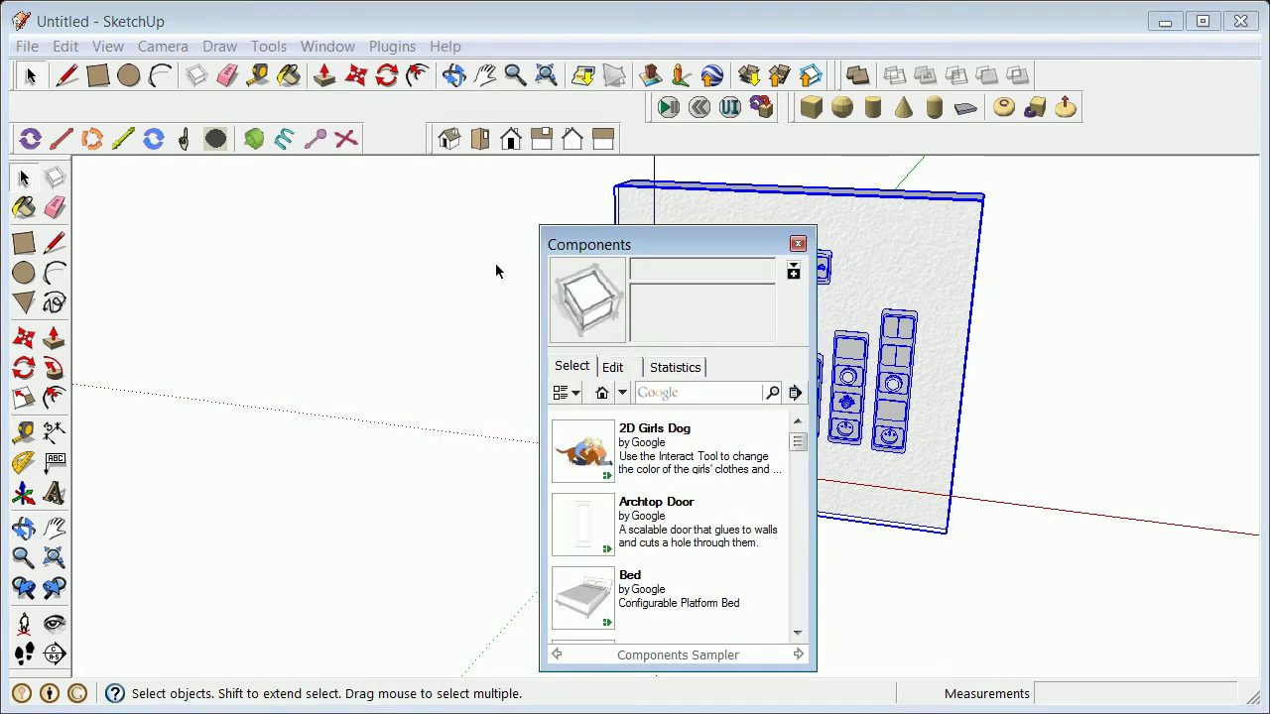
pyautogui.click(623, 395)
pyautogui.click(635, 419)
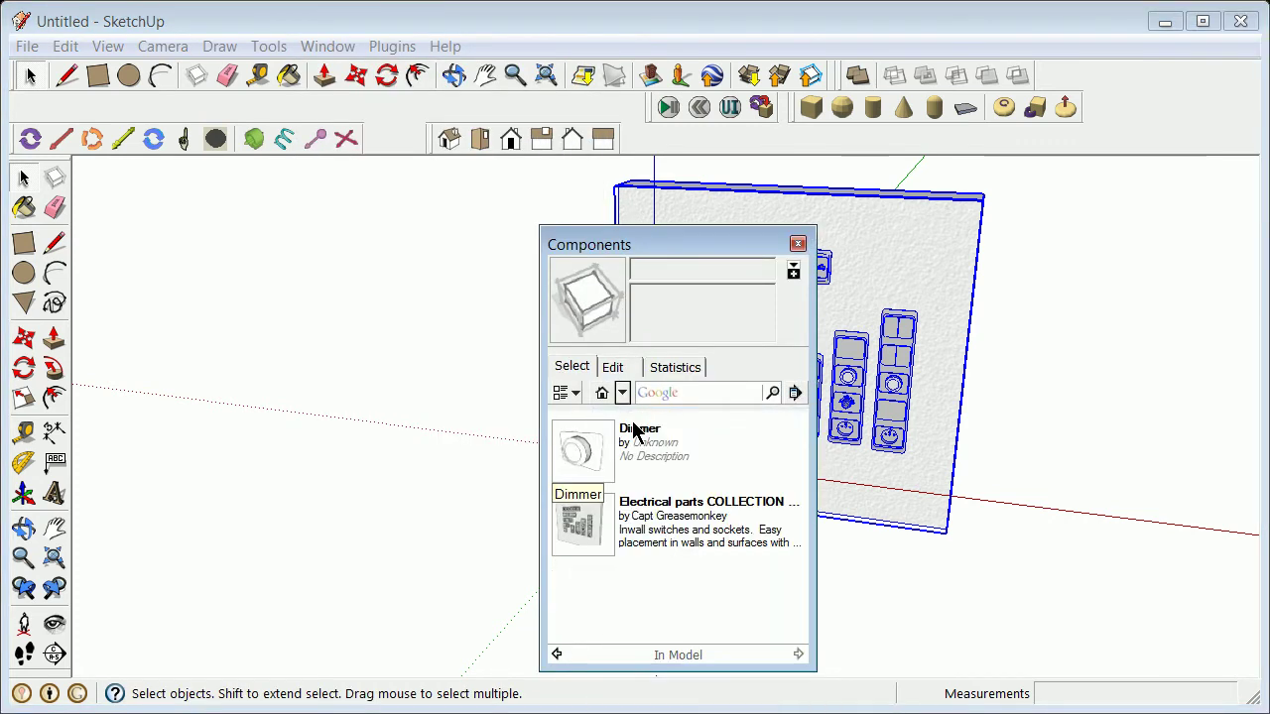
pyautogui.moveTo(649, 244); pyautogui.dragTo(544, 118)
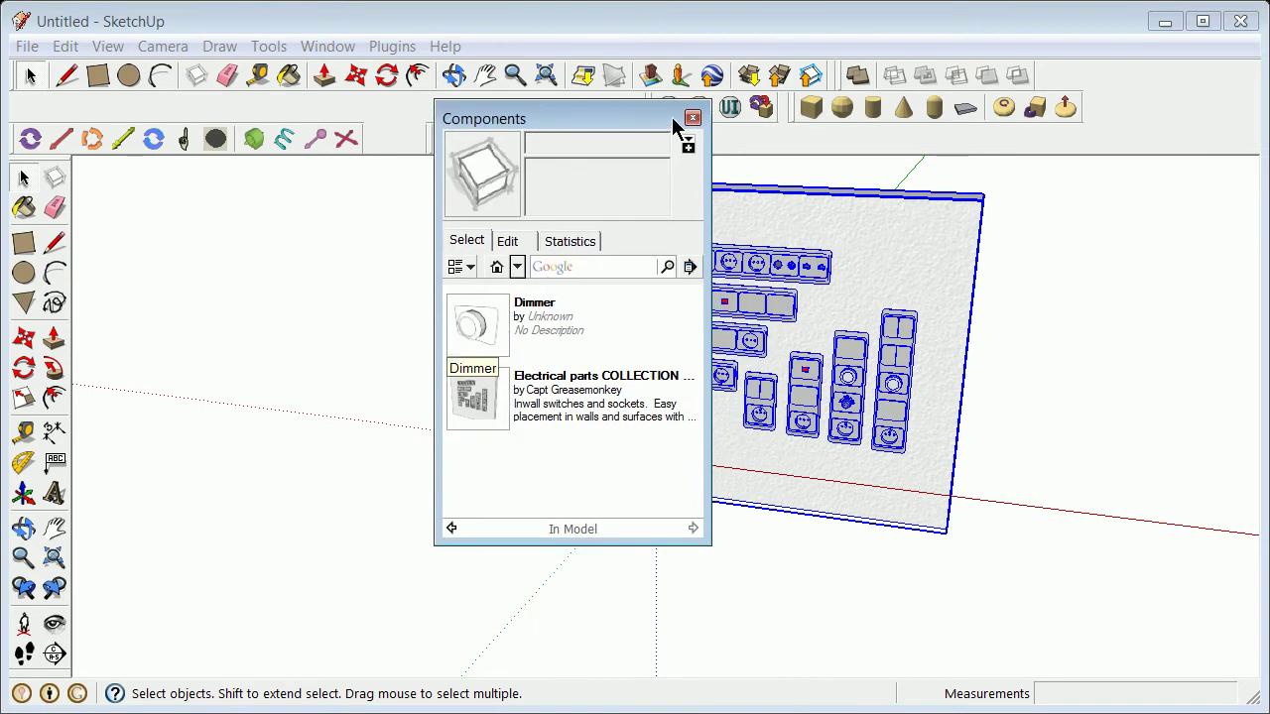
pyautogui.click(693, 119)
# Step: Explode the imported electrical parts collection into its separate wall and switch components
pyautogui.click(545, 287)
pyautogui.click(739, 312)
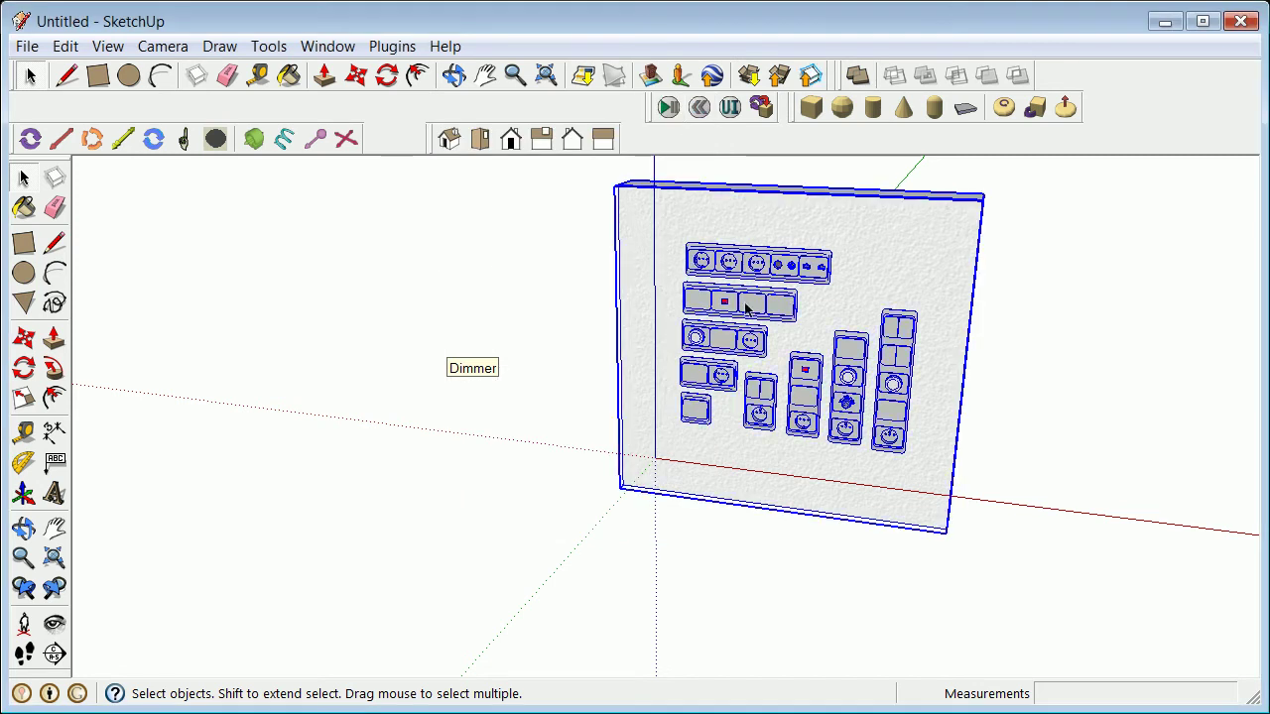
pyautogui.rightClick(749, 314)
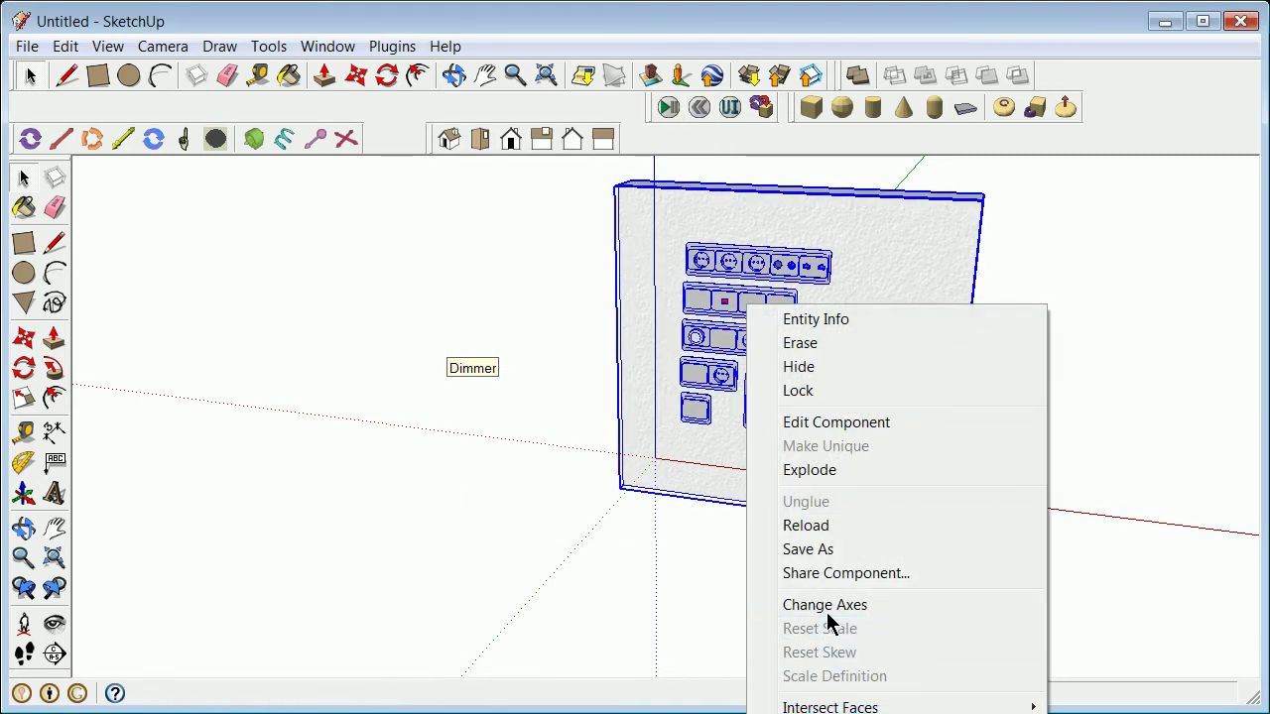
pyautogui.click(825, 470)
pyautogui.click(487, 400)
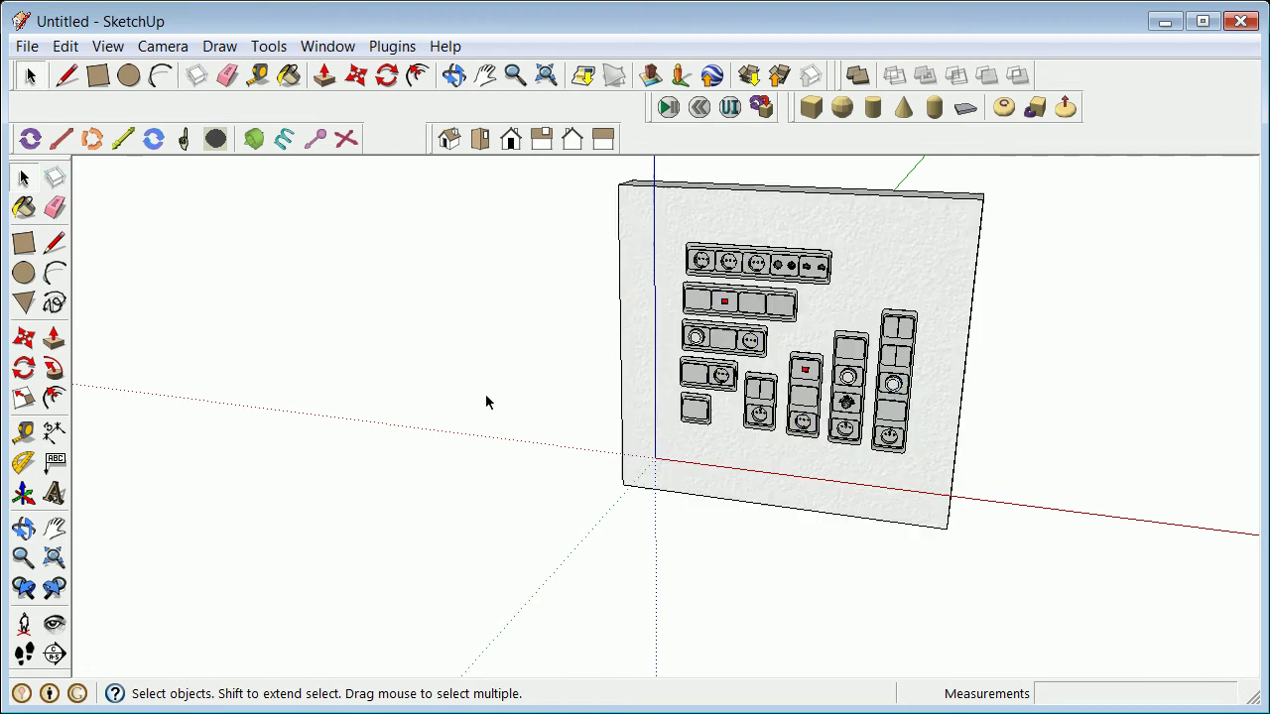
pyautogui.click(725, 319)
pyautogui.click(475, 206)
# Step: Review the full list of in-model components from Dimmer through insert UTP, then close the Components browser
pyautogui.click(381, 47)
pyautogui.moveTo(320, 45)
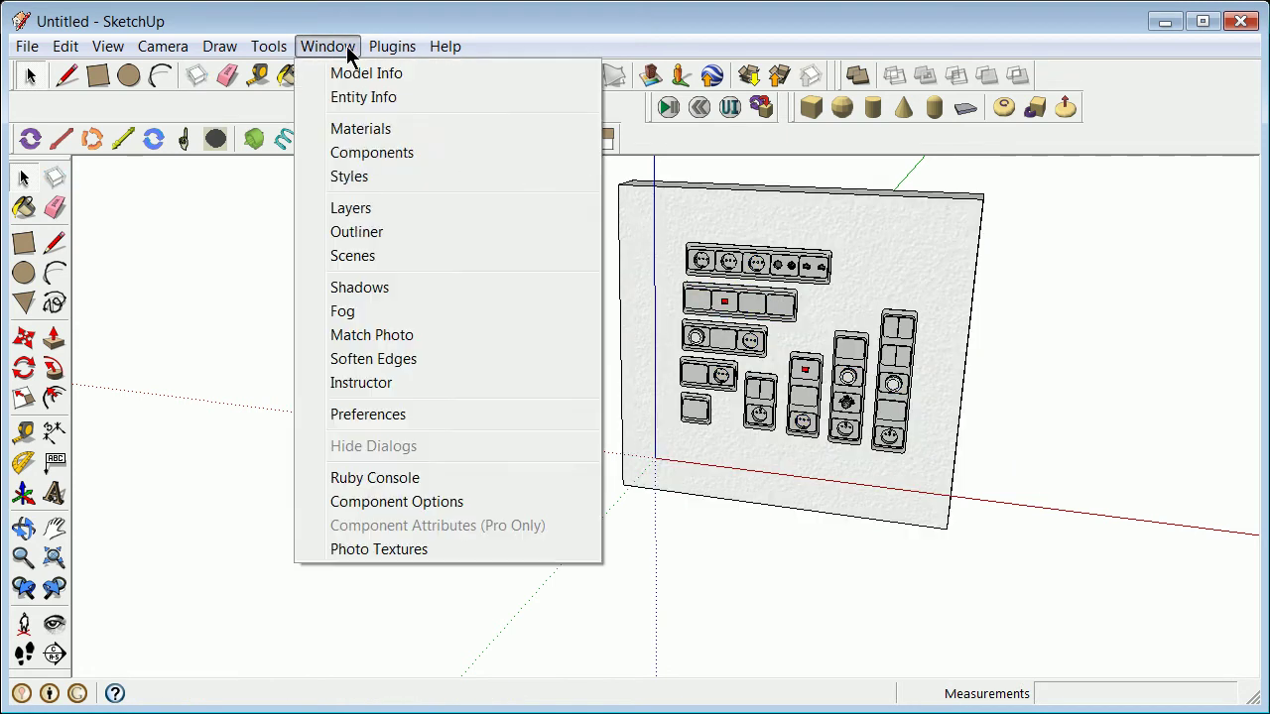
pyautogui.click(368, 159)
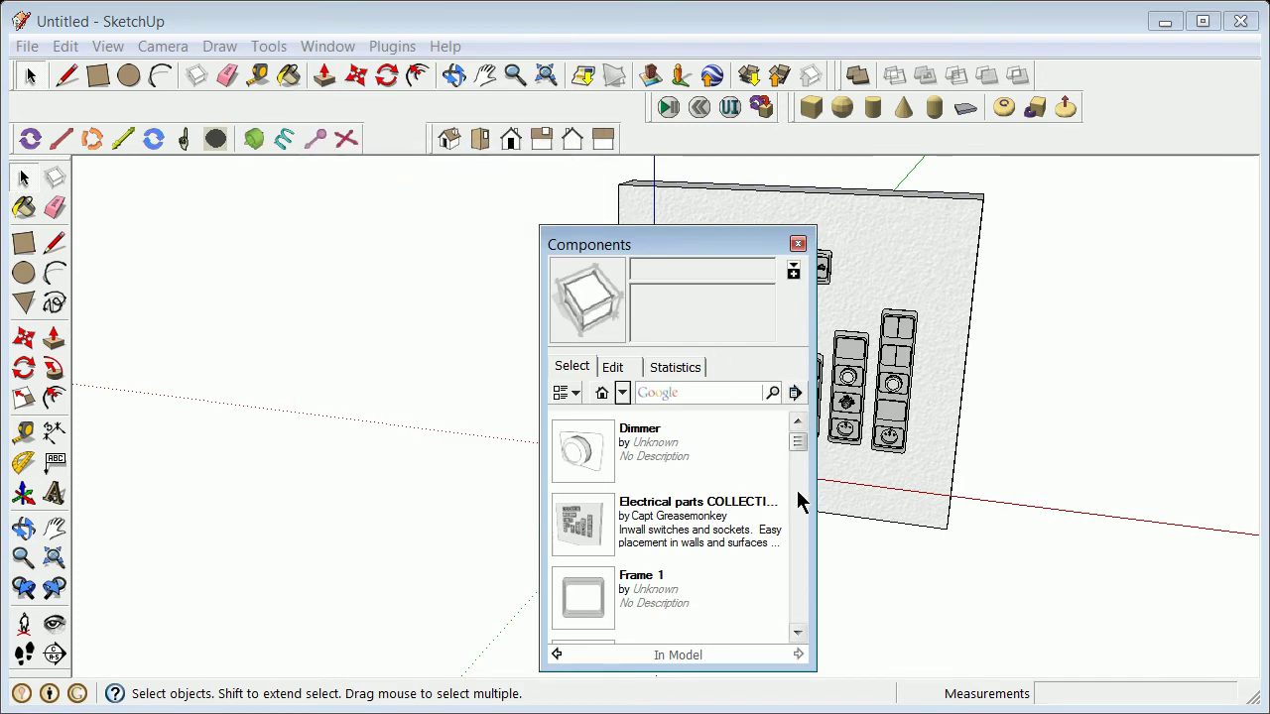
pyautogui.click(797, 632)
pyautogui.click(798, 632)
pyautogui.click(797, 632)
pyautogui.click(799, 635)
pyautogui.click(798, 635)
pyautogui.click(798, 634)
pyautogui.click(798, 635)
pyautogui.click(798, 632)
pyautogui.click(798, 632)
pyautogui.click(797, 632)
pyautogui.click(798, 632)
pyautogui.click(798, 632)
pyautogui.click(799, 632)
pyautogui.click(797, 633)
pyautogui.click(798, 633)
pyautogui.click(798, 634)
pyautogui.click(799, 635)
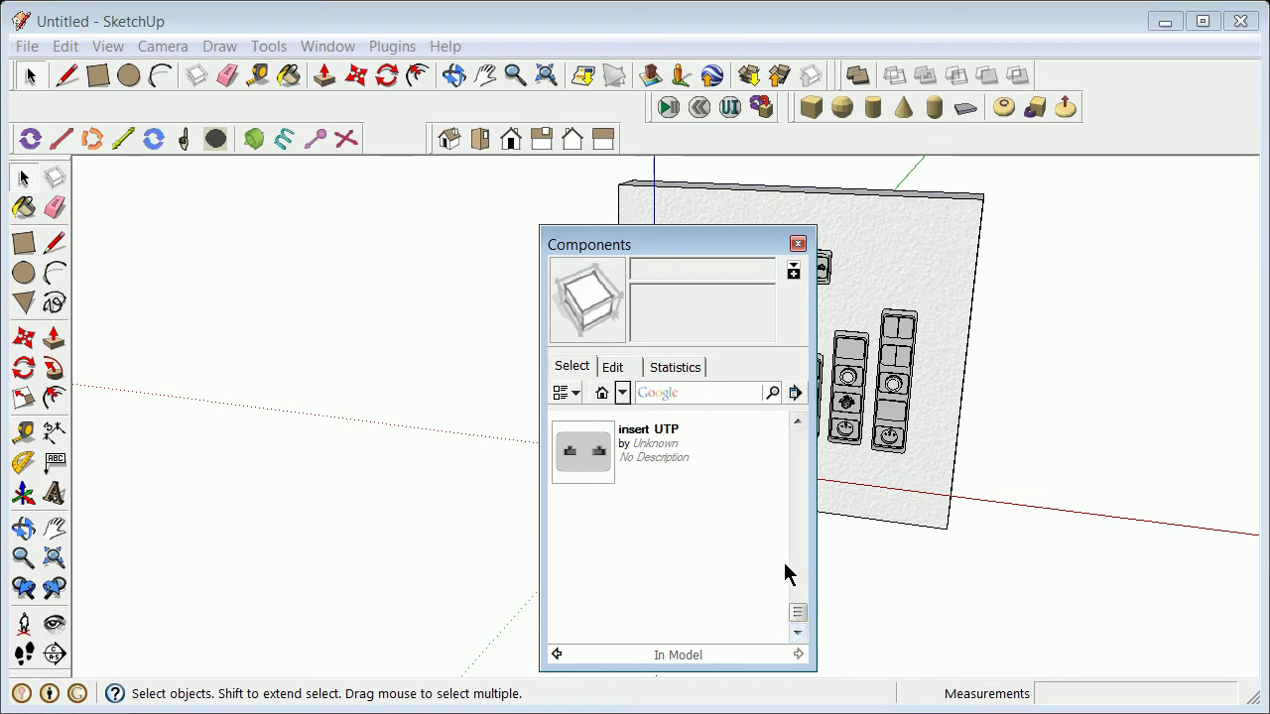
pyautogui.moveTo(800, 617); pyautogui.dragTo(774, 435)
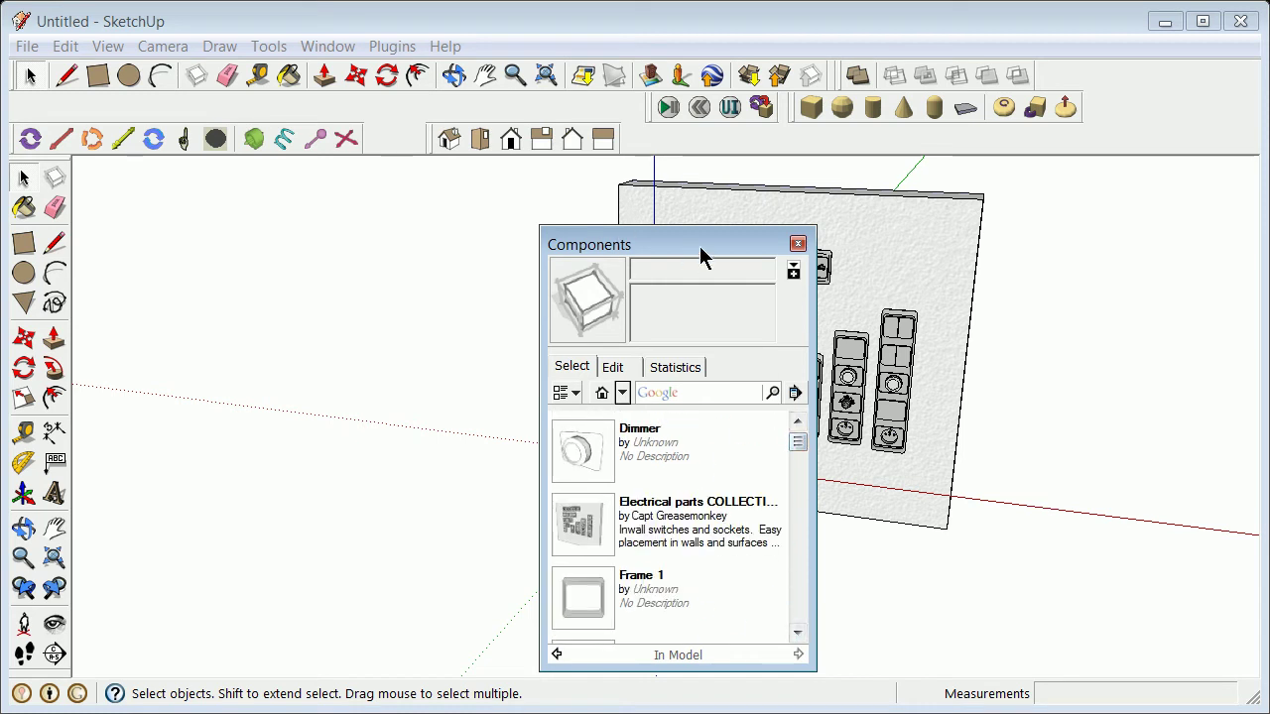
pyautogui.click(796, 244)
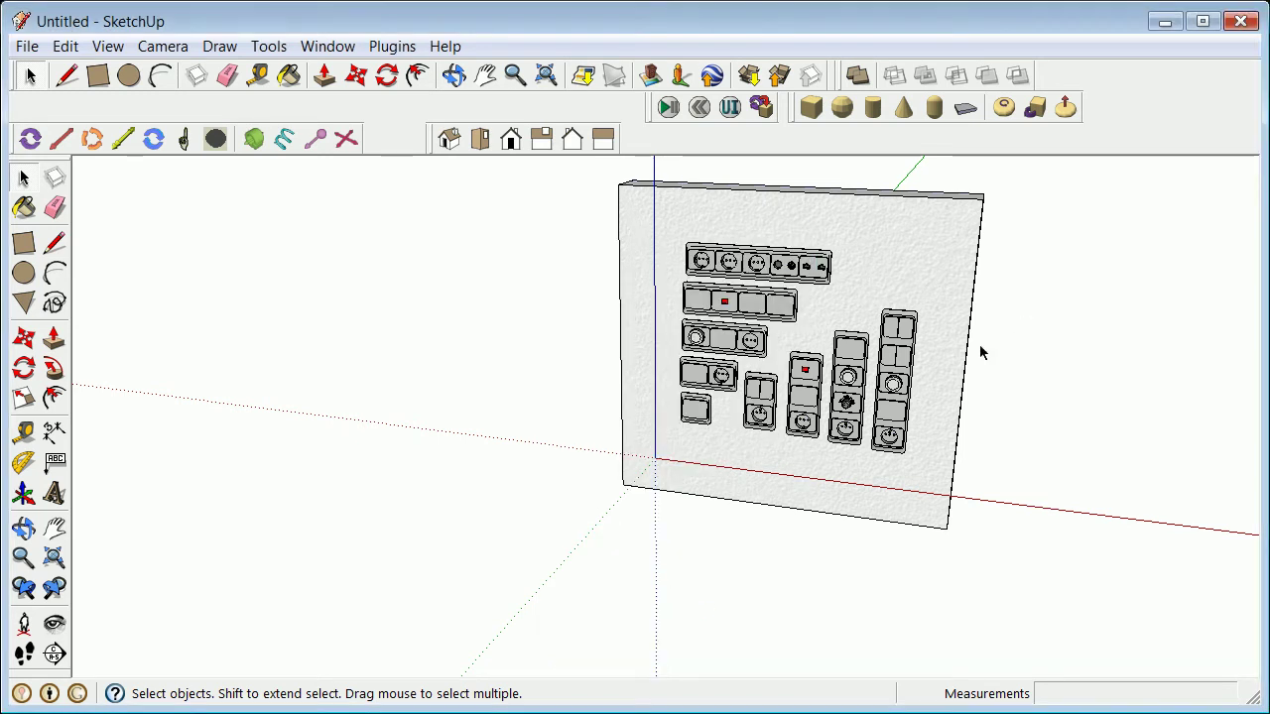
# Step: Explode the rotary knob insert with the dial marks and select the front face of its knob
pyautogui.scroll(6, 822, 387)
pyautogui.click(882, 515)
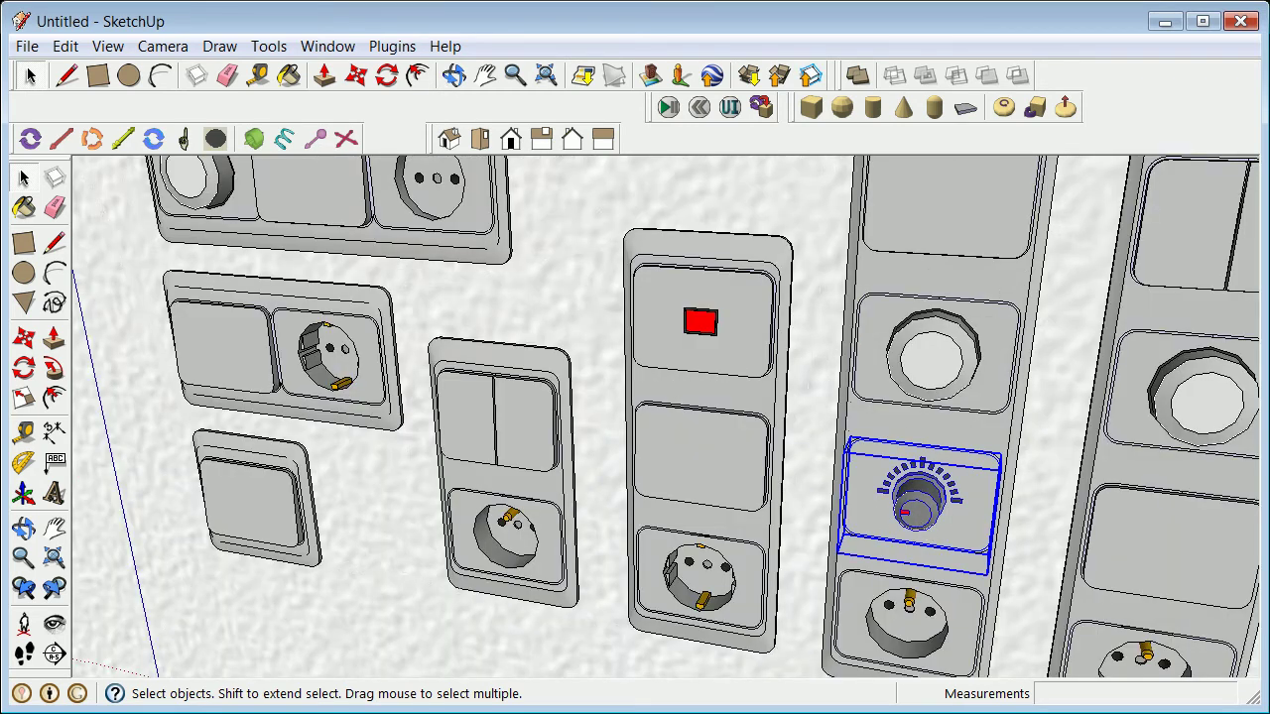
pyautogui.rightClick(909, 507)
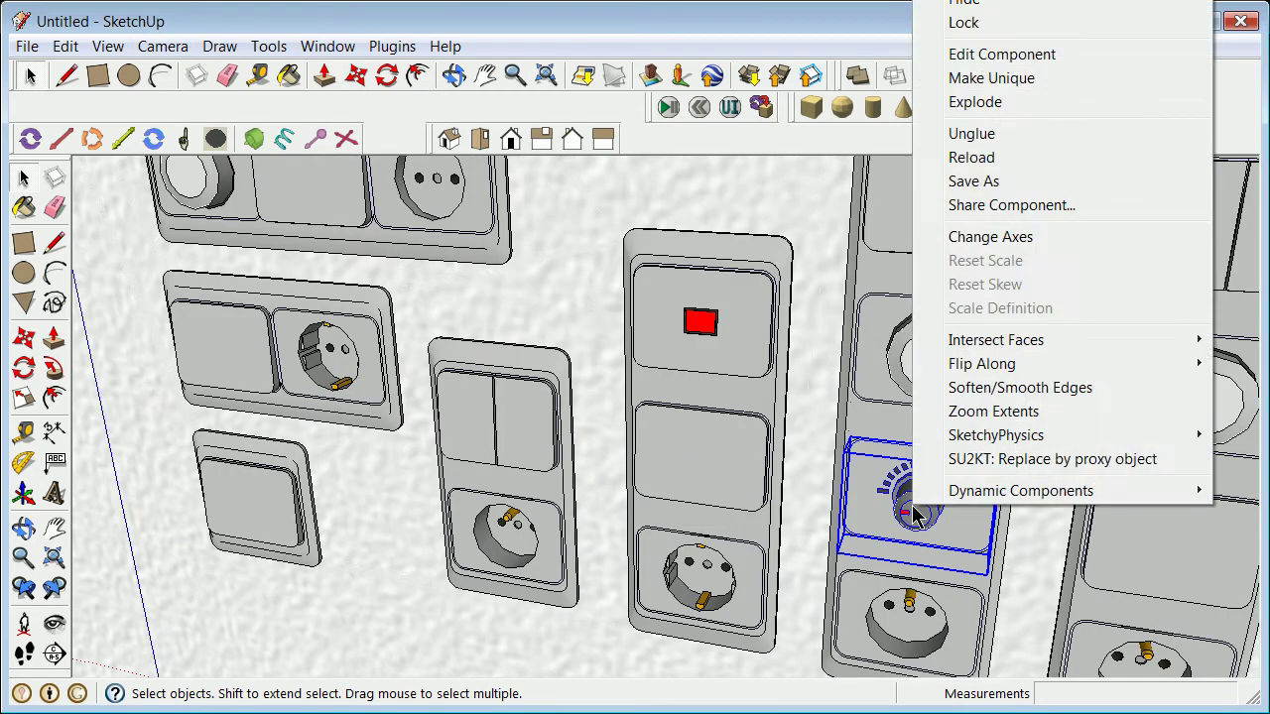
pyautogui.click(1037, 103)
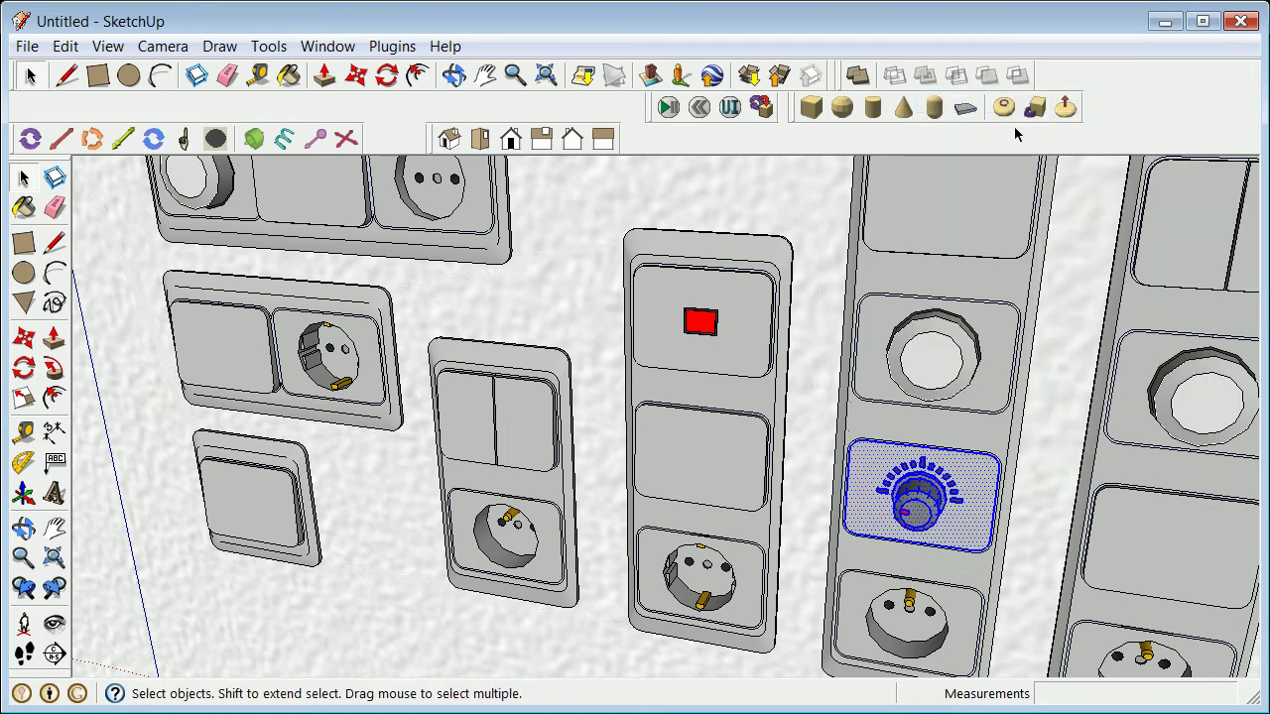
pyautogui.click(826, 529)
pyautogui.click(930, 524)
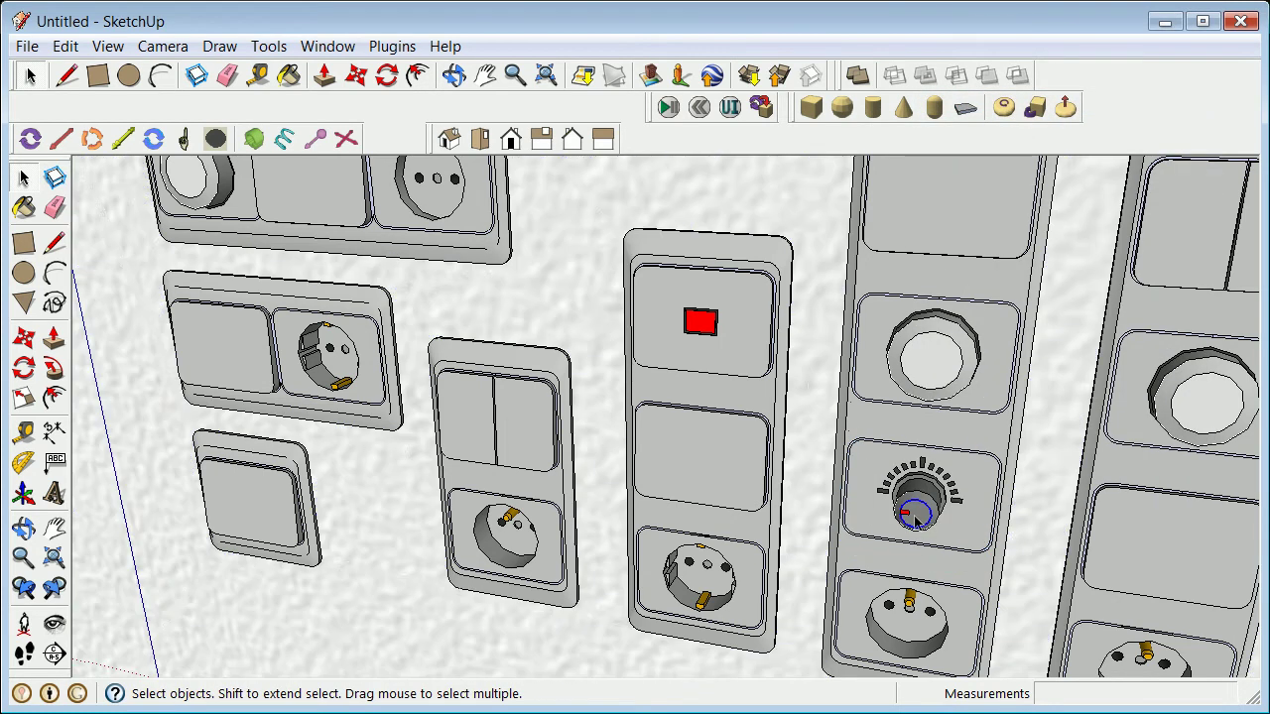
pyautogui.scroll(5, 917, 496)
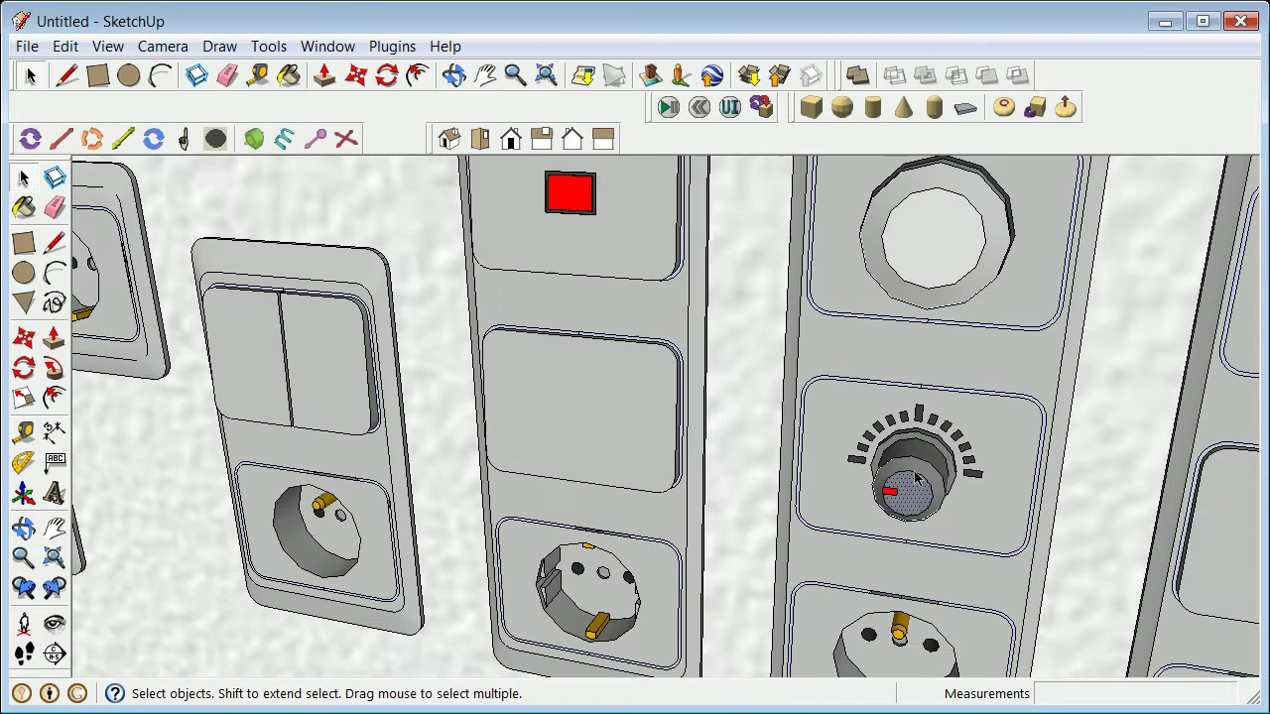
# Step: Place an "Insert switch with neon light" component from the in-model components on the ground beside the wall panel
pyautogui.scroll(-7, 915, 478)
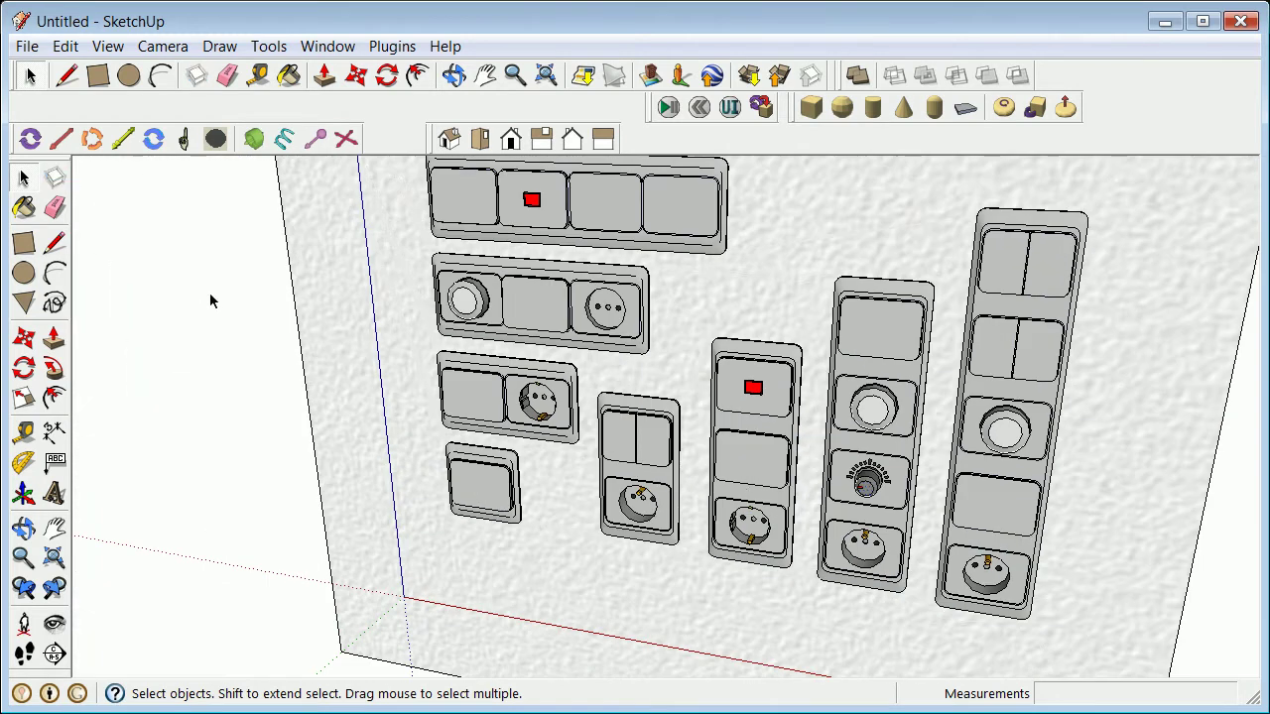
pyautogui.scroll(-3, 209, 294)
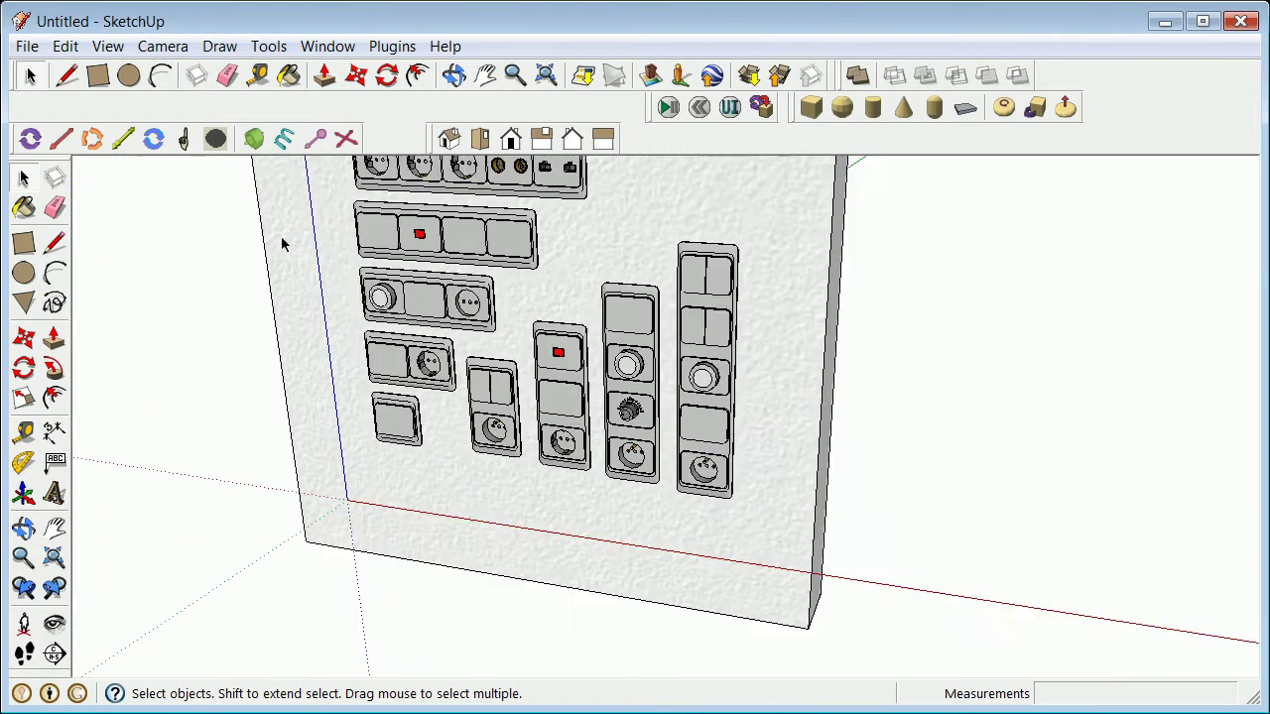
pyautogui.scroll(-4, 542, 272)
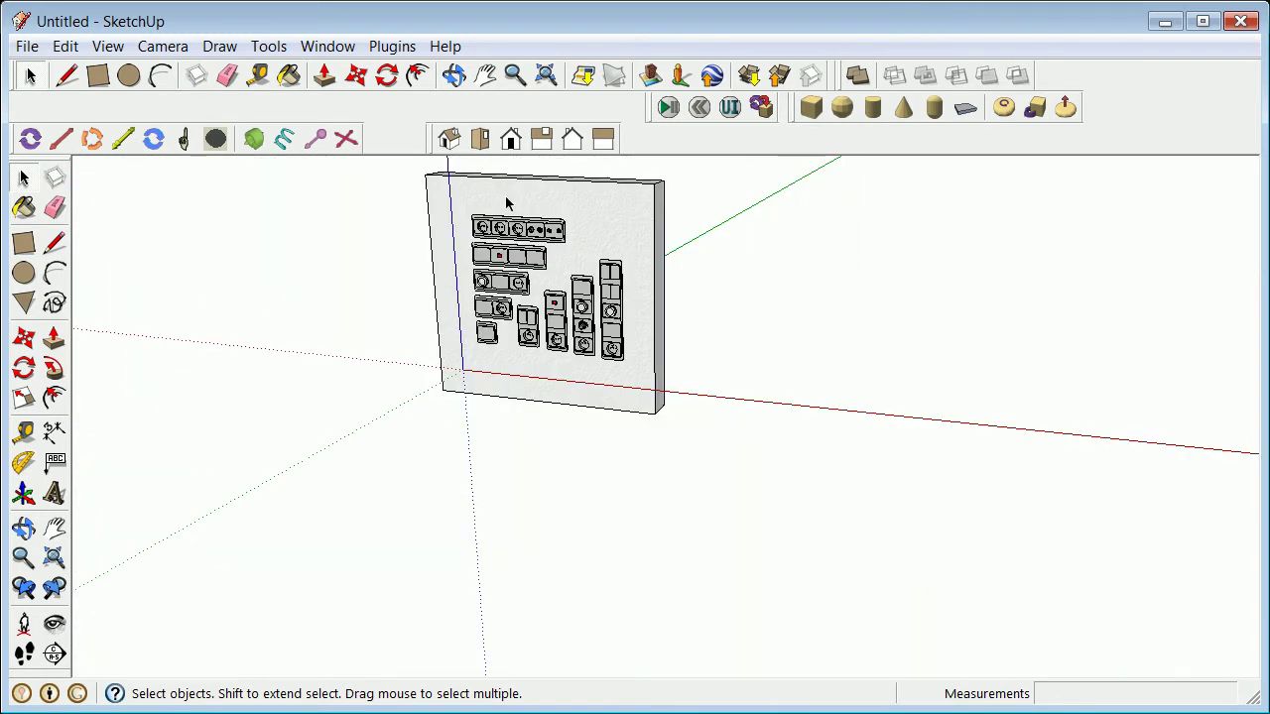
pyautogui.click(390, 49)
pyautogui.moveTo(324, 55)
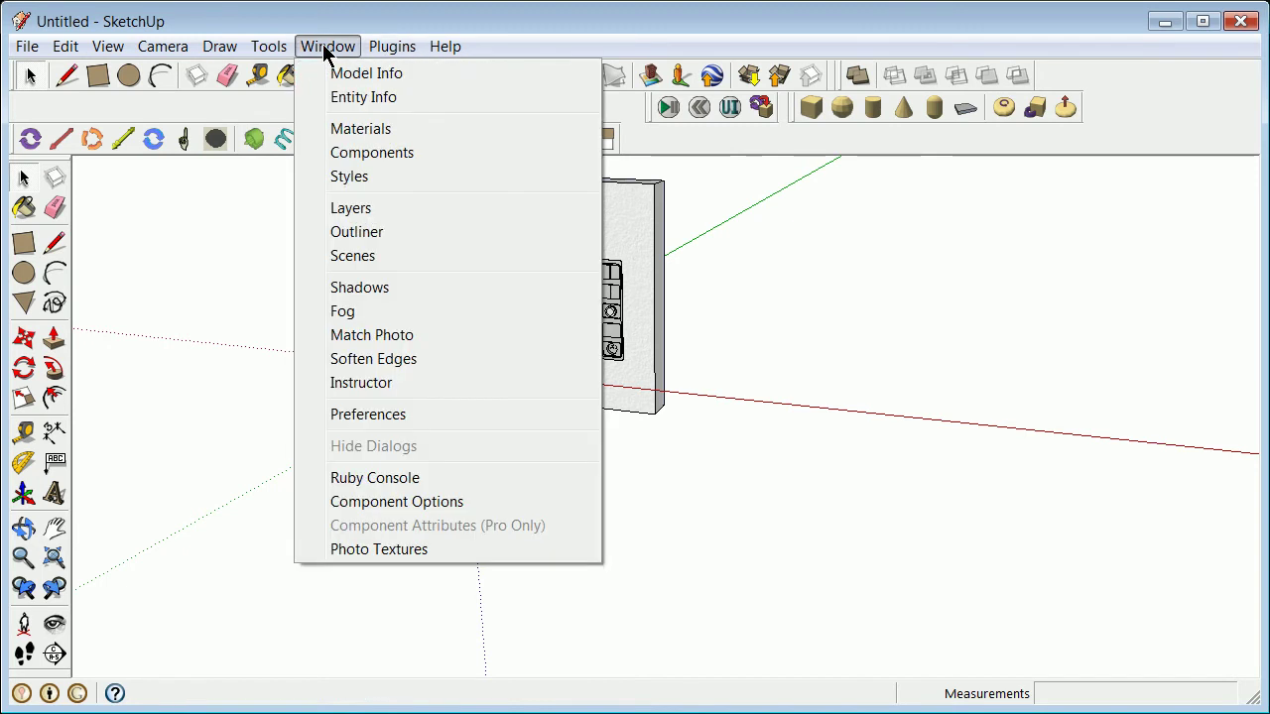
pyautogui.click(379, 154)
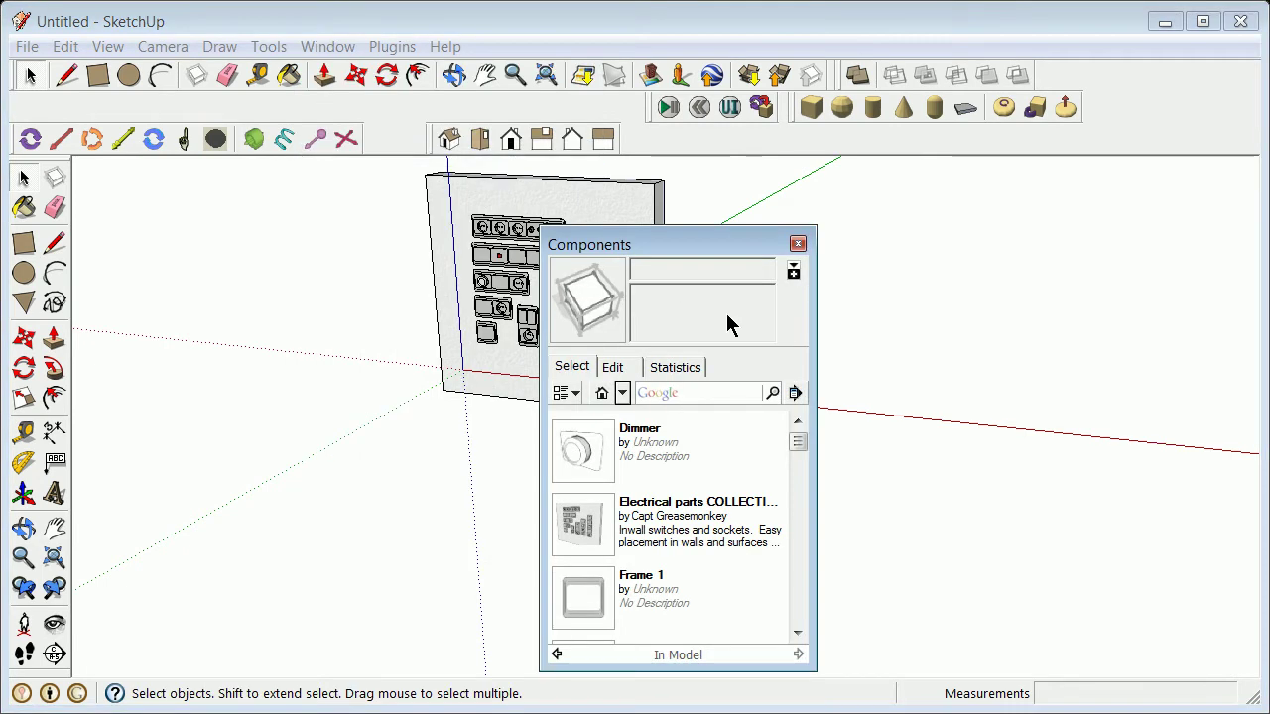
pyautogui.moveTo(797, 442); pyautogui.dragTo(801, 598)
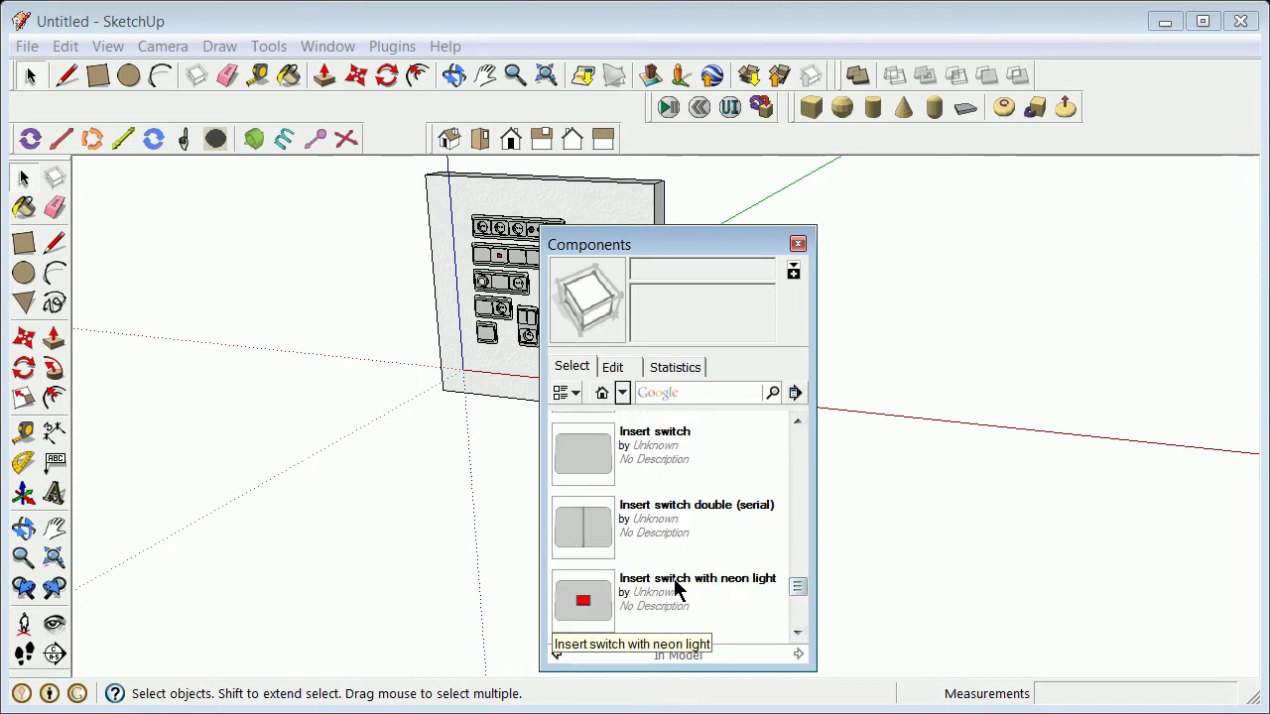
pyautogui.click(607, 600)
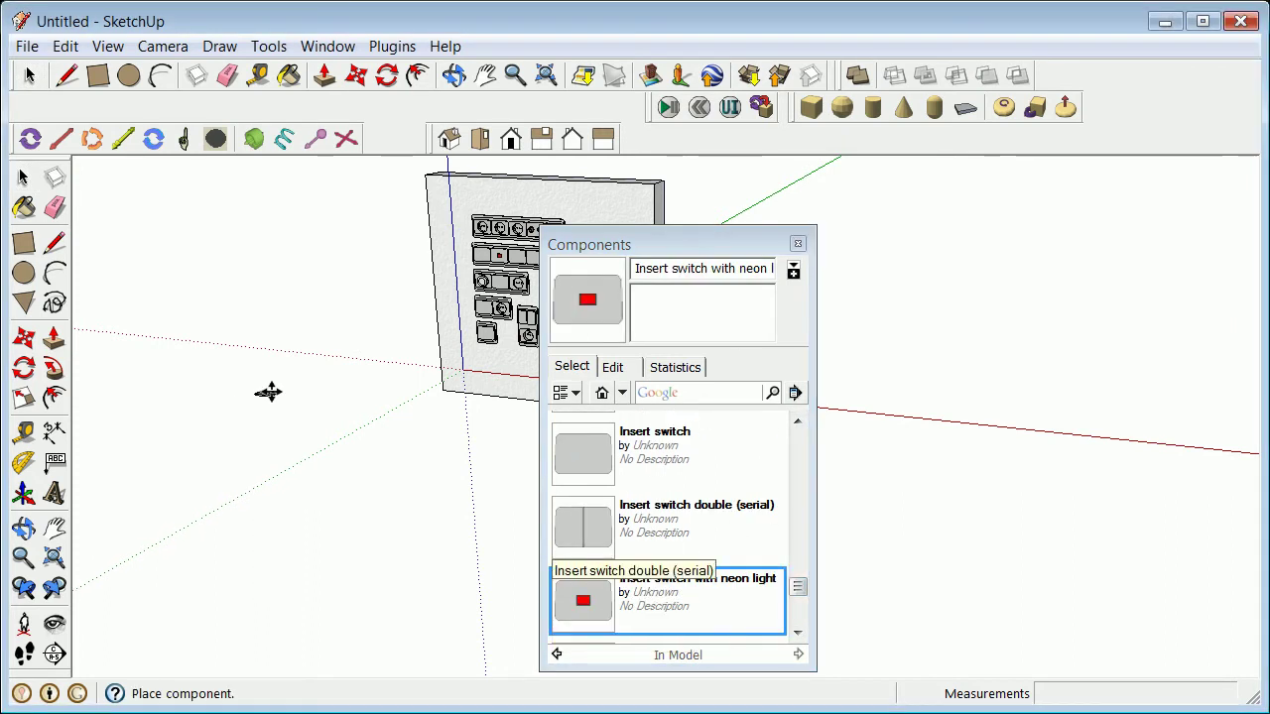
pyautogui.scroll(5, 360, 369)
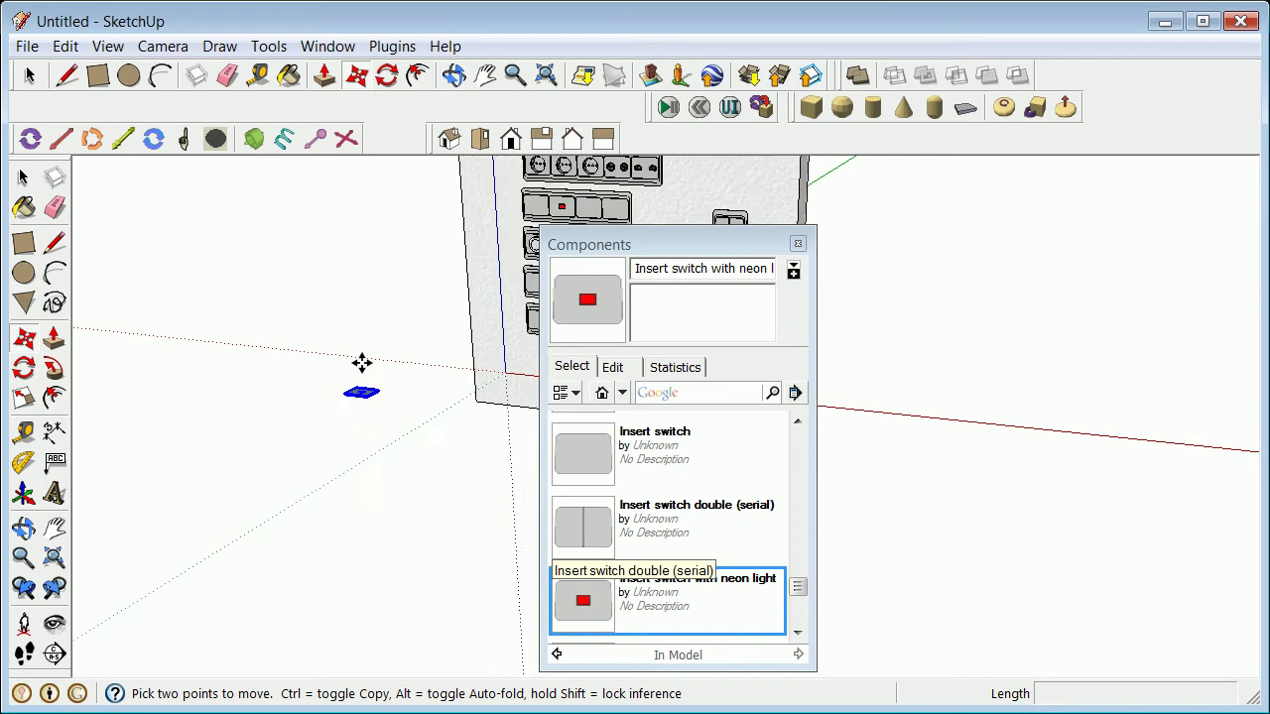
pyautogui.scroll(3, 351, 422)
pyautogui.click(24, 177)
pyautogui.click(218, 340)
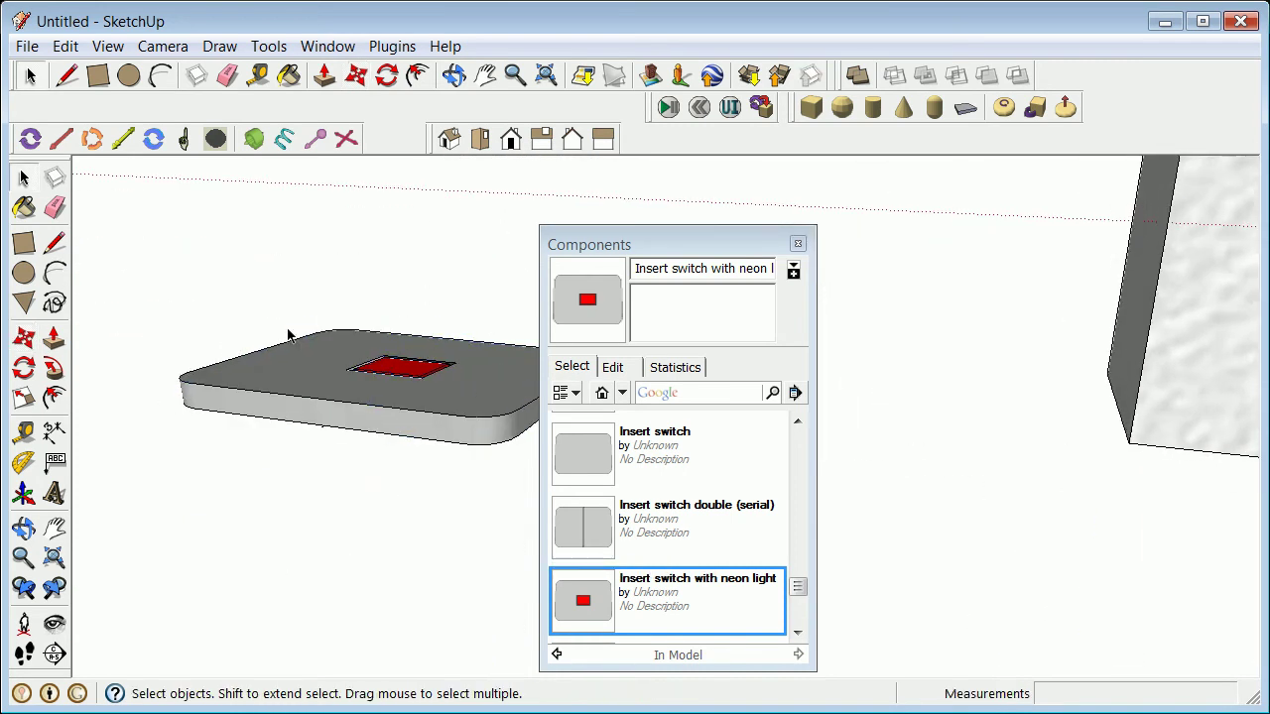
pyautogui.click(55, 559)
pyautogui.scroll(-5, 346, 417)
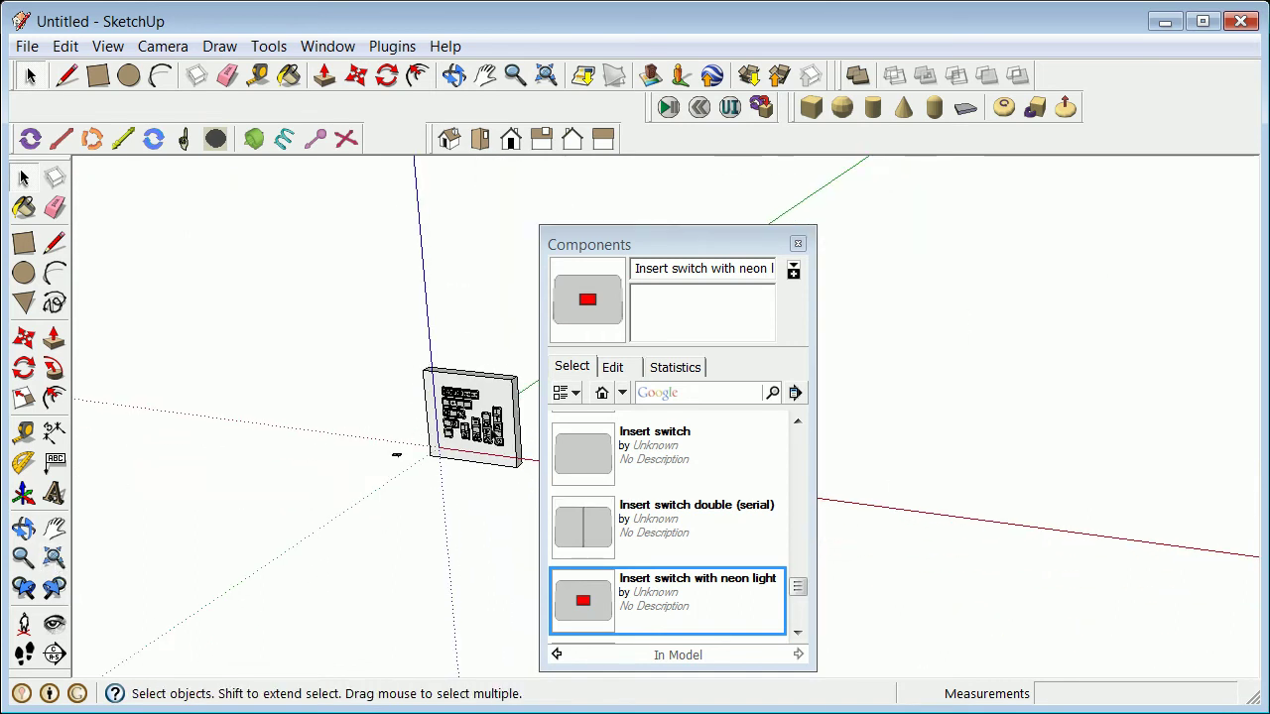
# Step: Inspect the switches and sockets on the wall panel up close and from farther away, then close the Components browser
pyautogui.scroll(8, 493, 434)
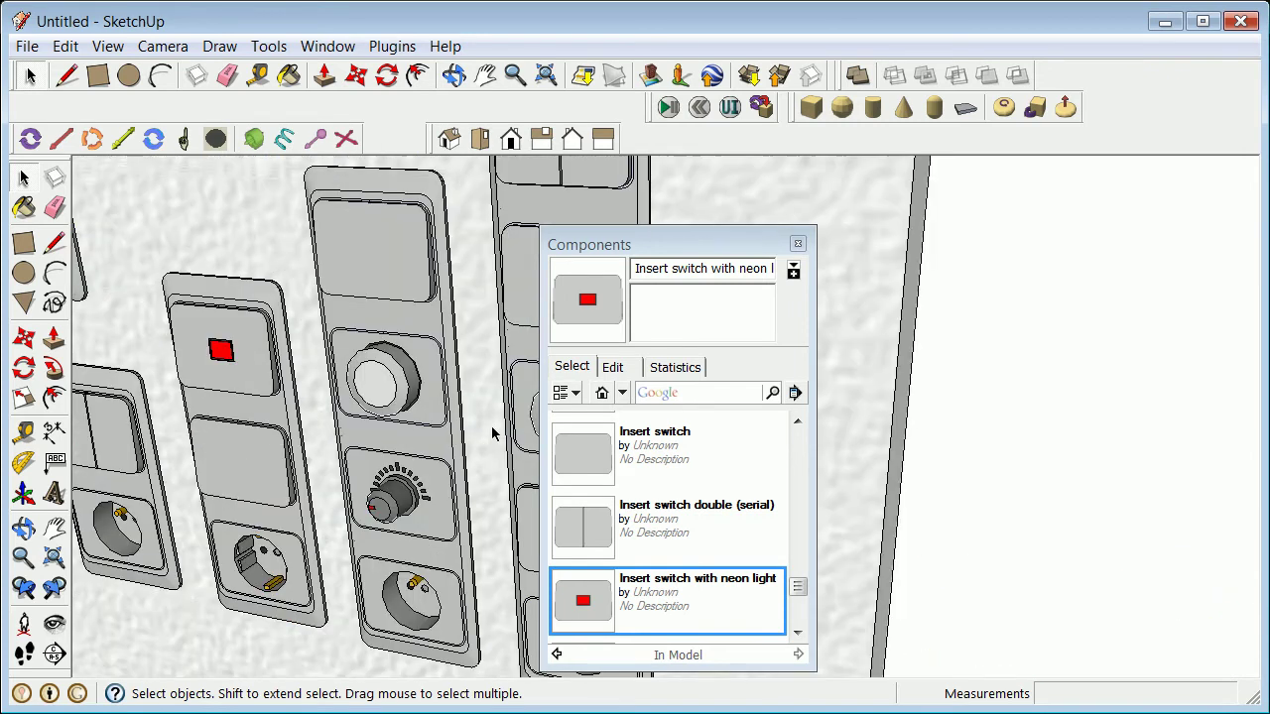
pyautogui.scroll(-10, 493, 434)
pyautogui.moveTo(767, 256); pyautogui.dragTo(951, 173)
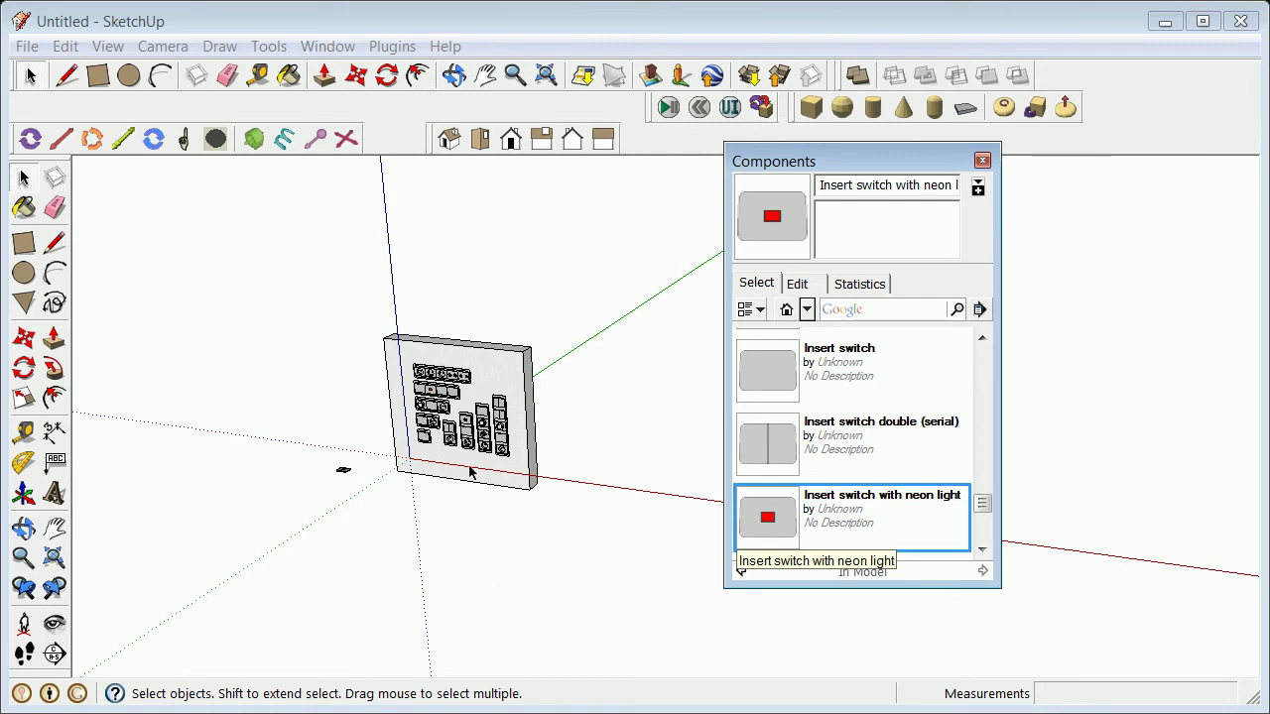
pyautogui.scroll(8, 465, 393)
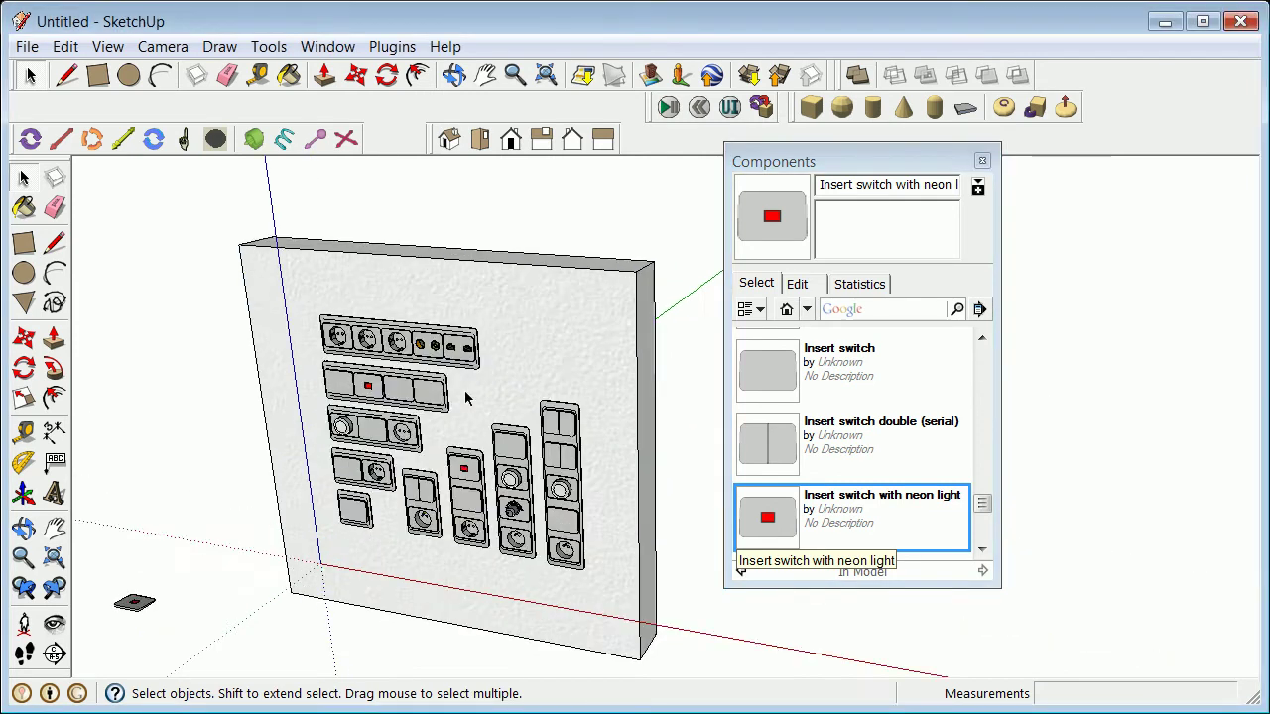
pyautogui.scroll(-8, 464, 397)
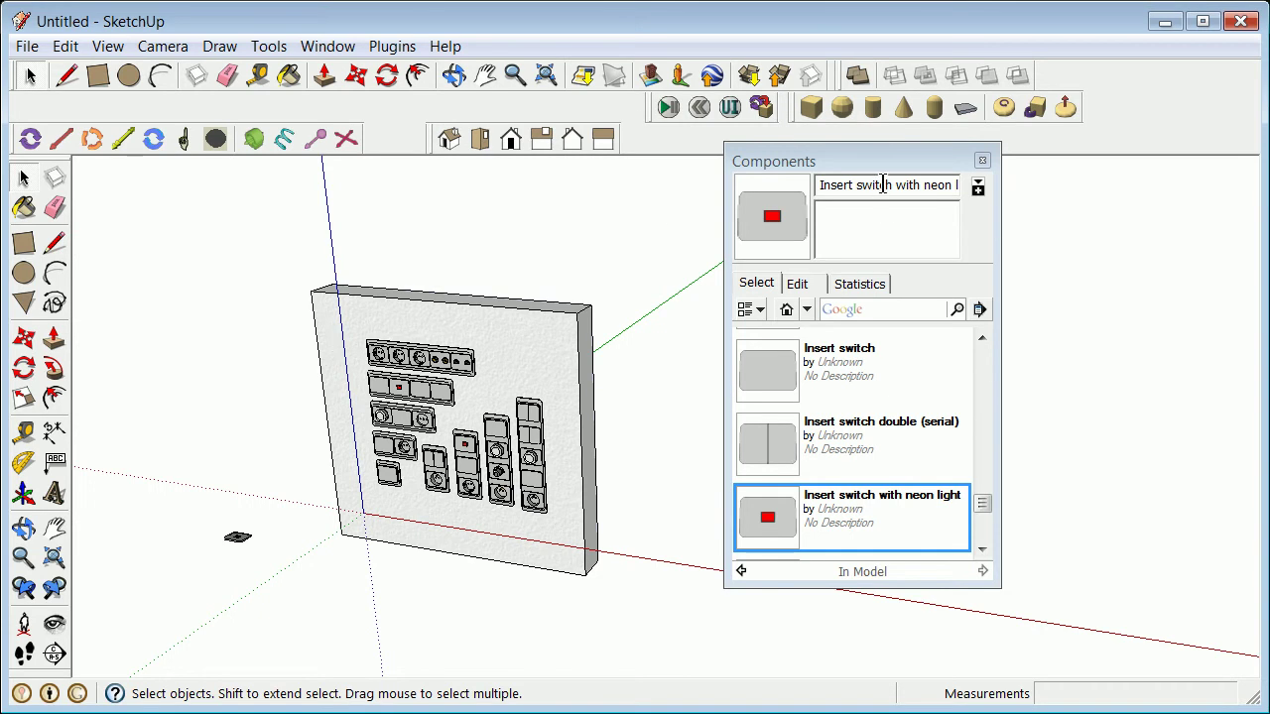
pyautogui.click(982, 160)
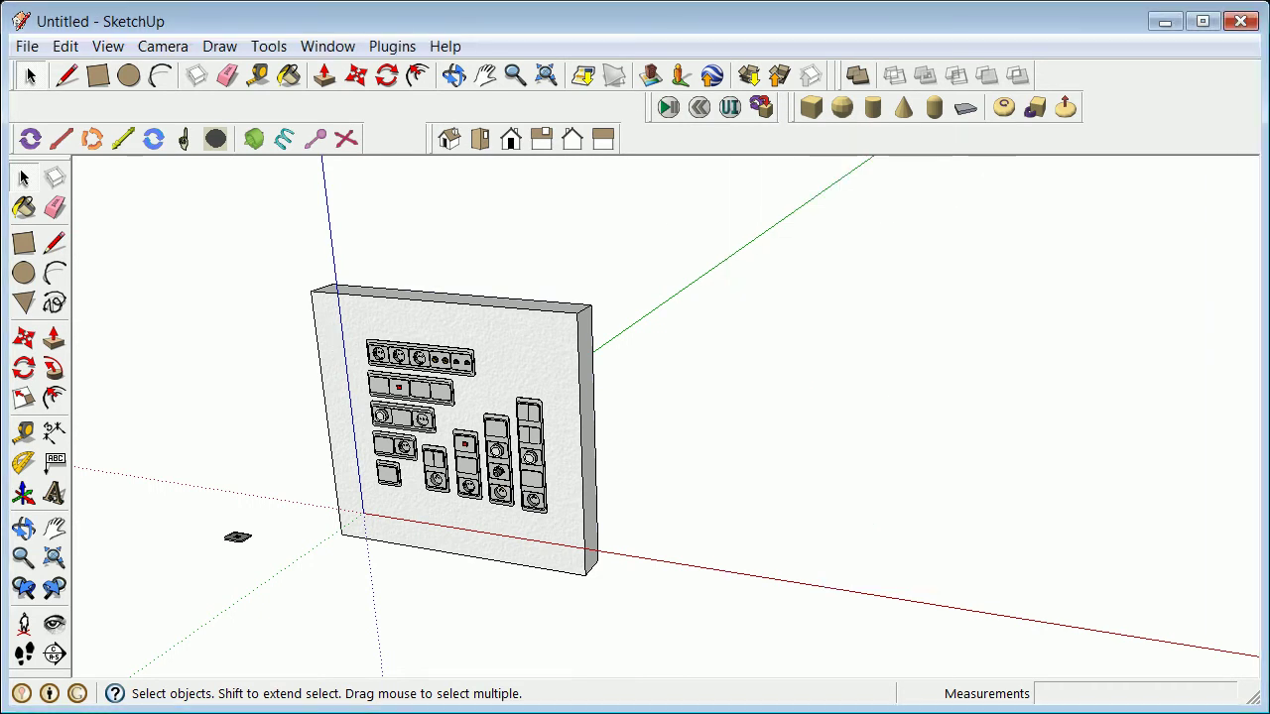
# Step: Review the file types that can be imported, then cancel the import
pyautogui.click(27, 45)
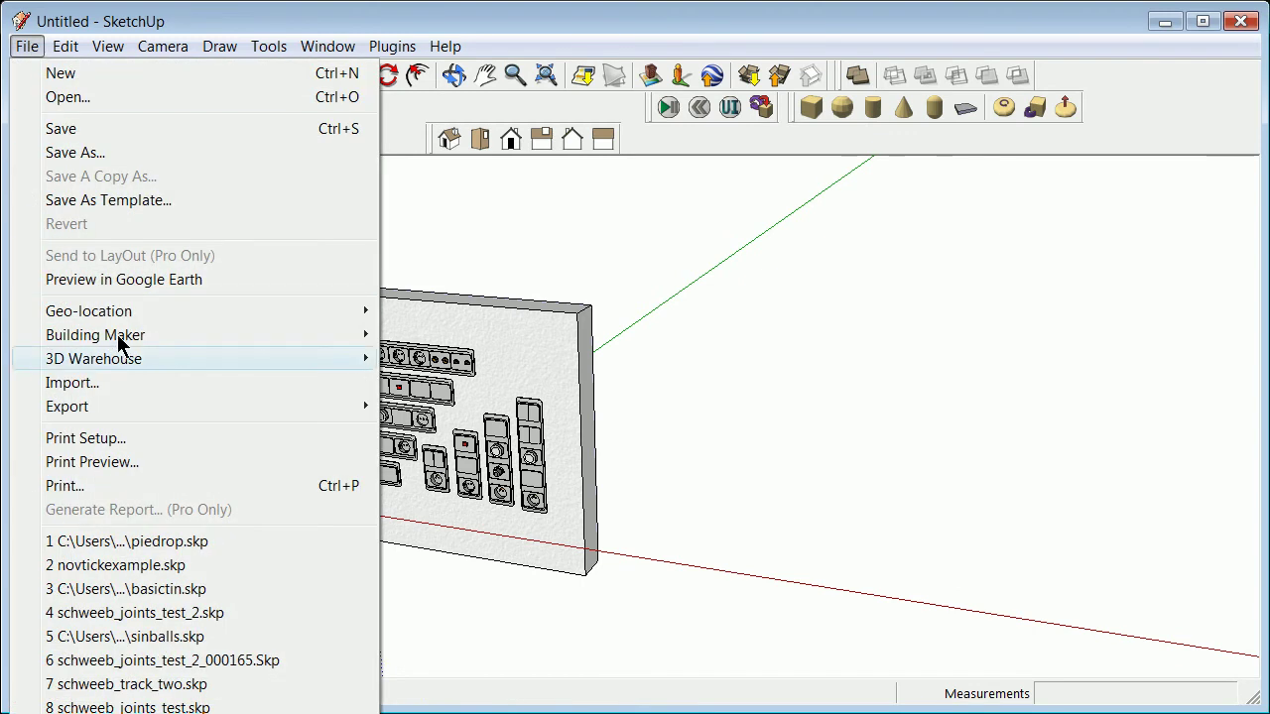
pyautogui.click(127, 393)
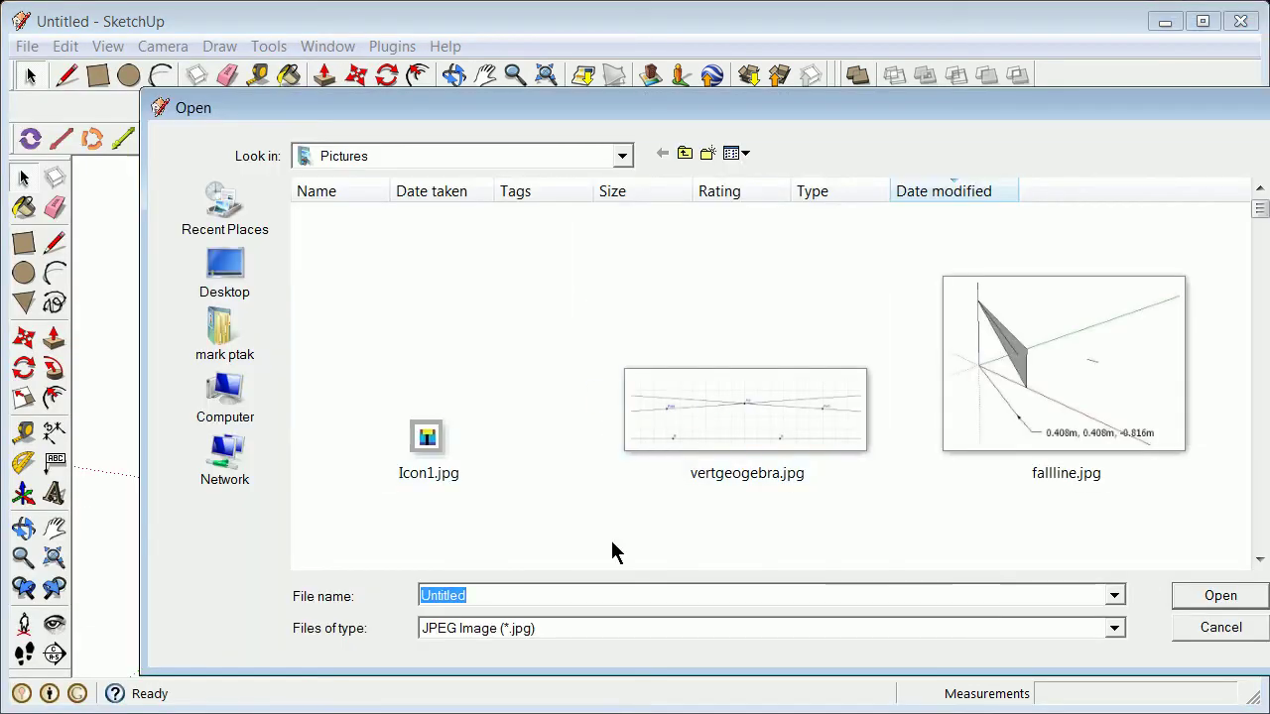
pyautogui.moveTo(708, 105); pyautogui.dragTo(619, 87)
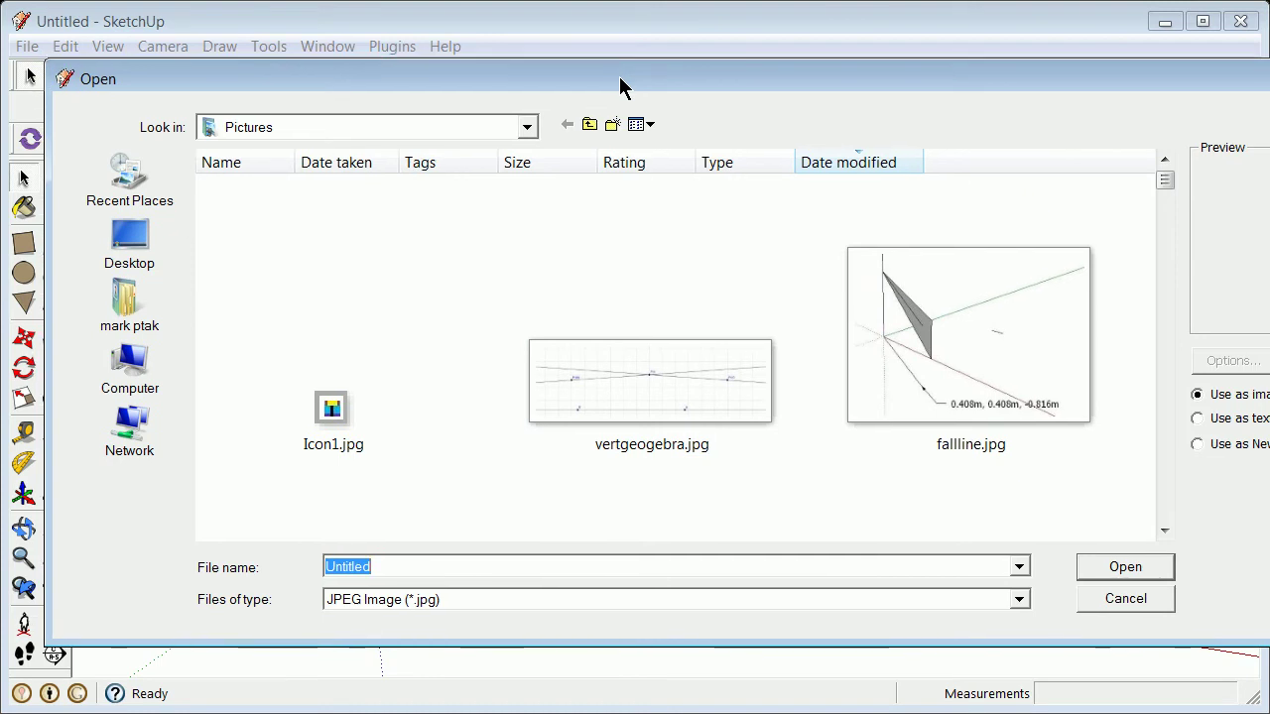
pyautogui.click(1020, 601)
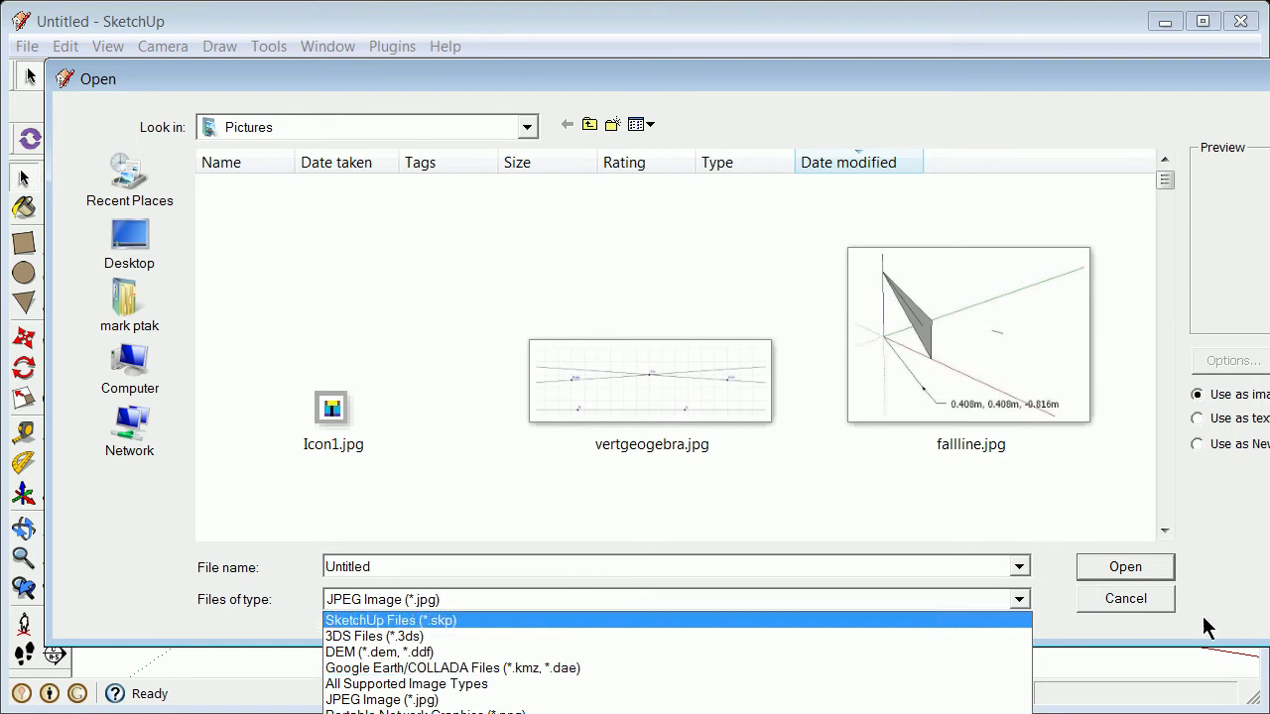
pyautogui.click(1131, 598)
pyautogui.click(1126, 597)
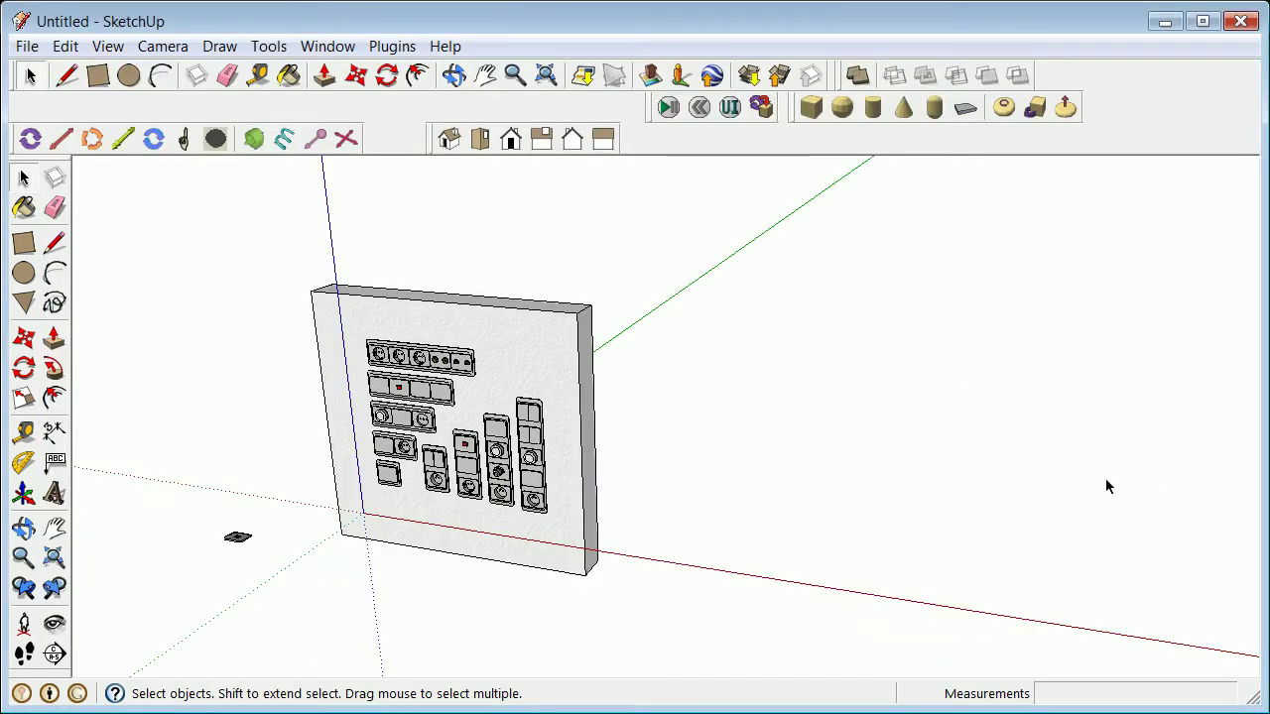
# Step: Add a layer named imagecollection and make it the active layer
pyautogui.scroll(-2, 948, 500)
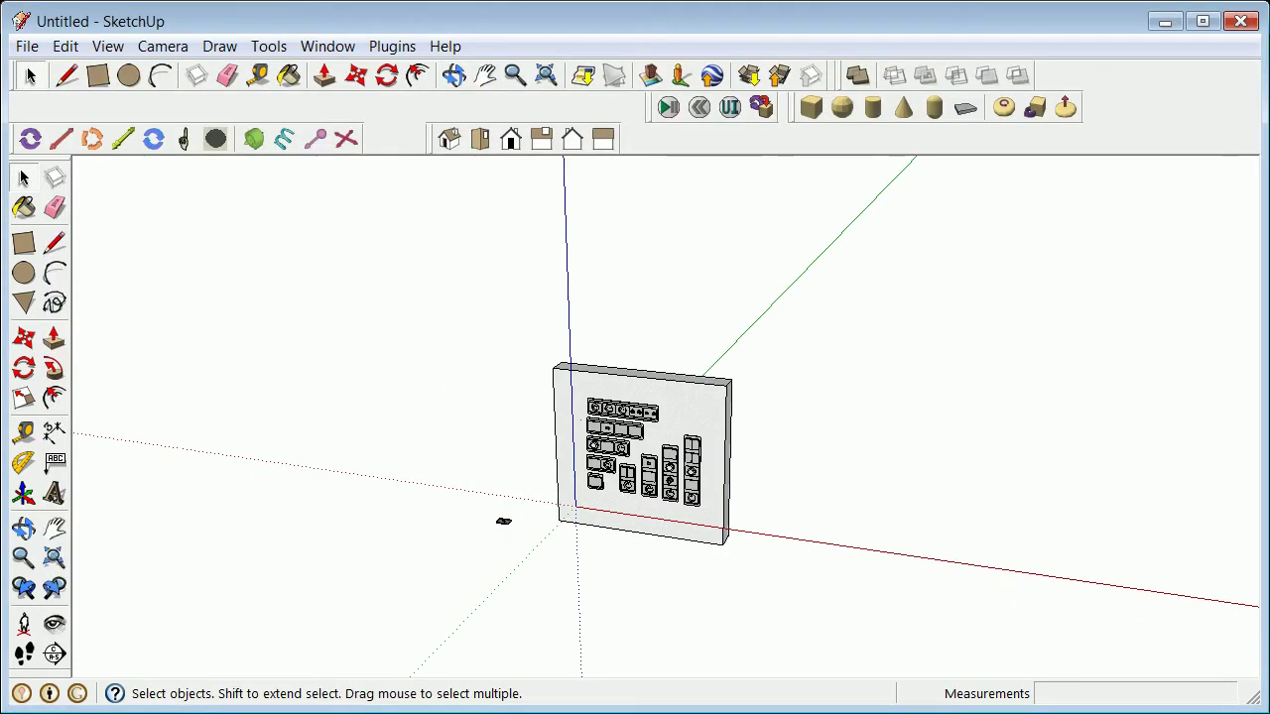
pyautogui.click(337, 52)
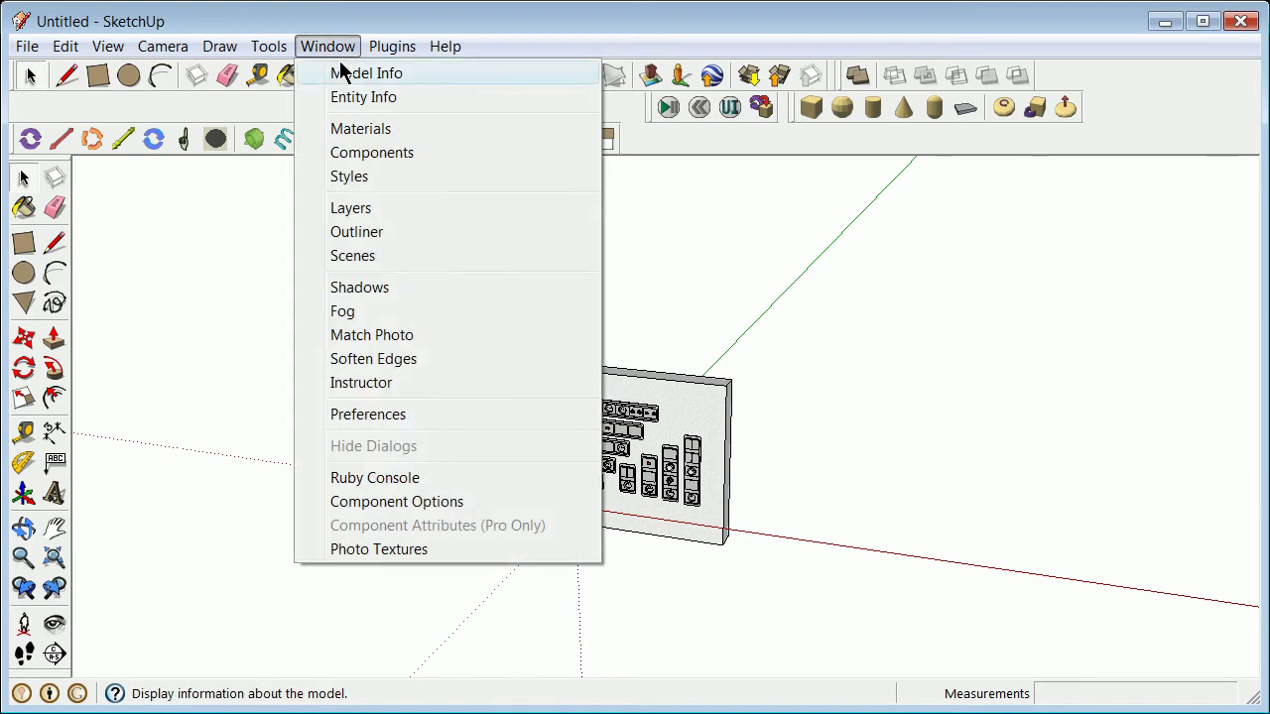
pyautogui.click(391, 209)
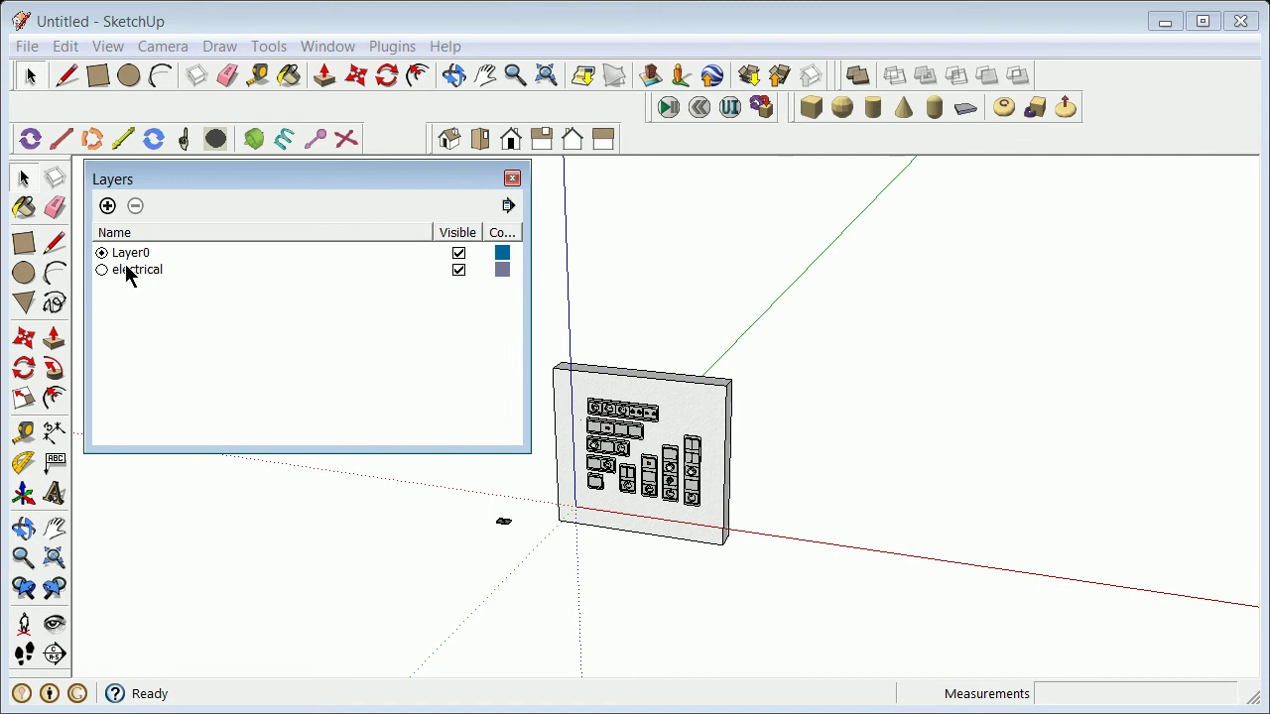
pyautogui.click(106, 208)
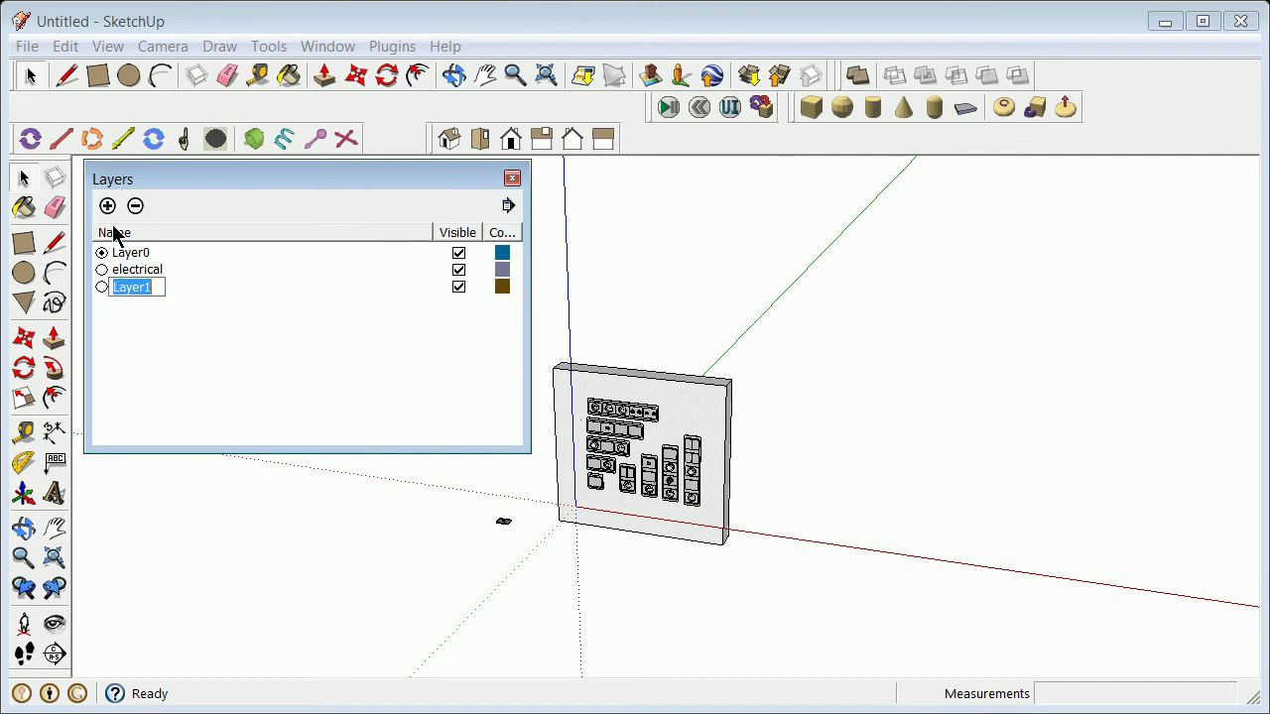
pyautogui.write('imagecollection')
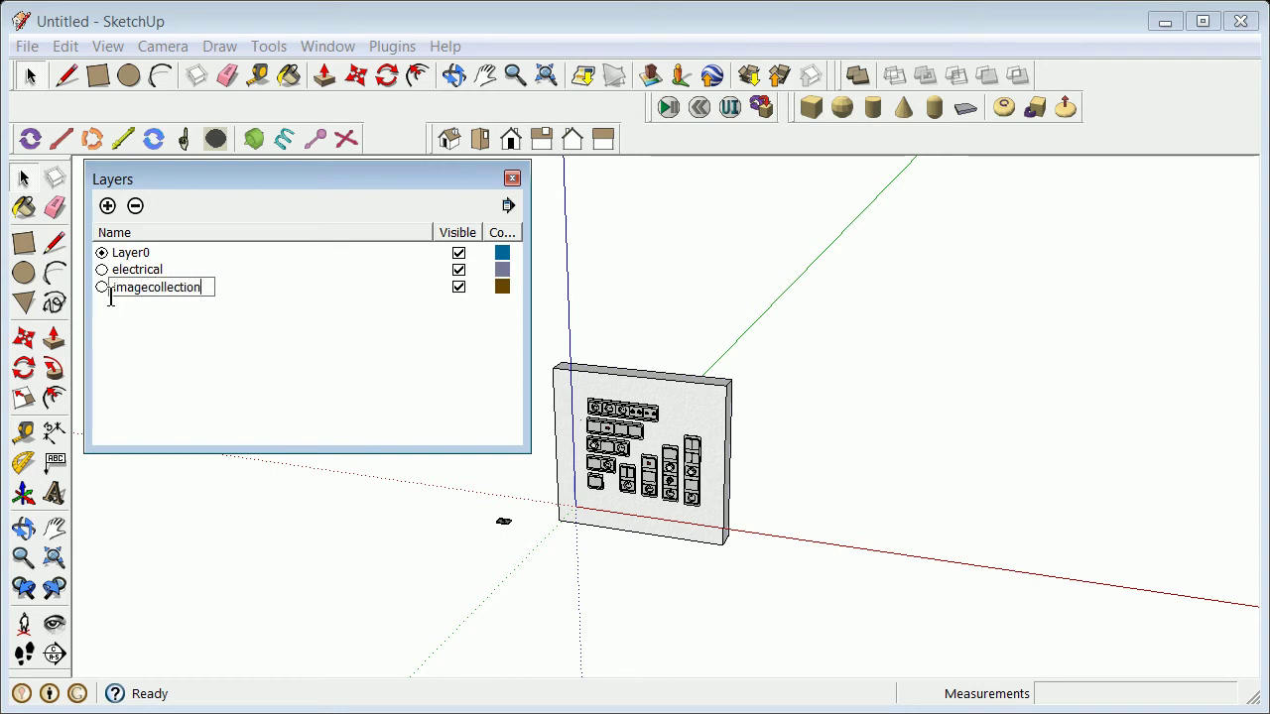
pyautogui.click(101, 286)
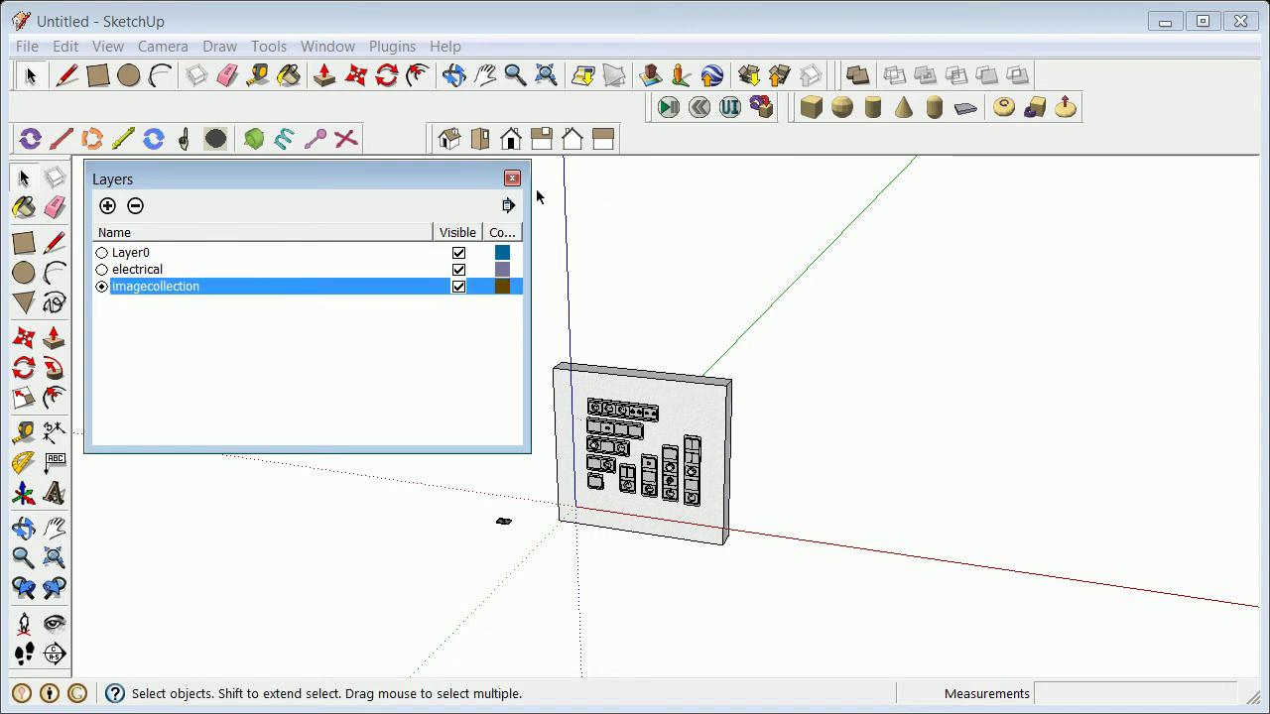
pyautogui.click(512, 180)
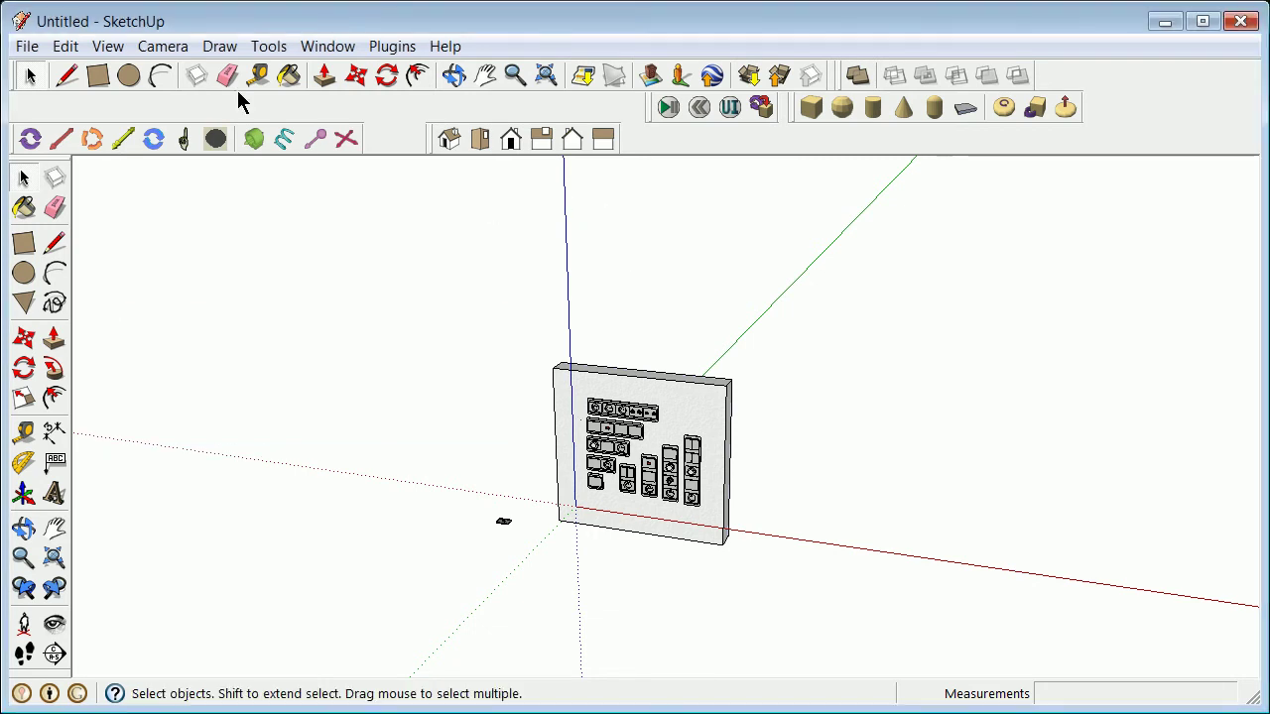
# Step: Import Icon1.jpg from the Pictures folder as an image and place it flat along the red axis beside the wall panel
pyautogui.click(28, 46)
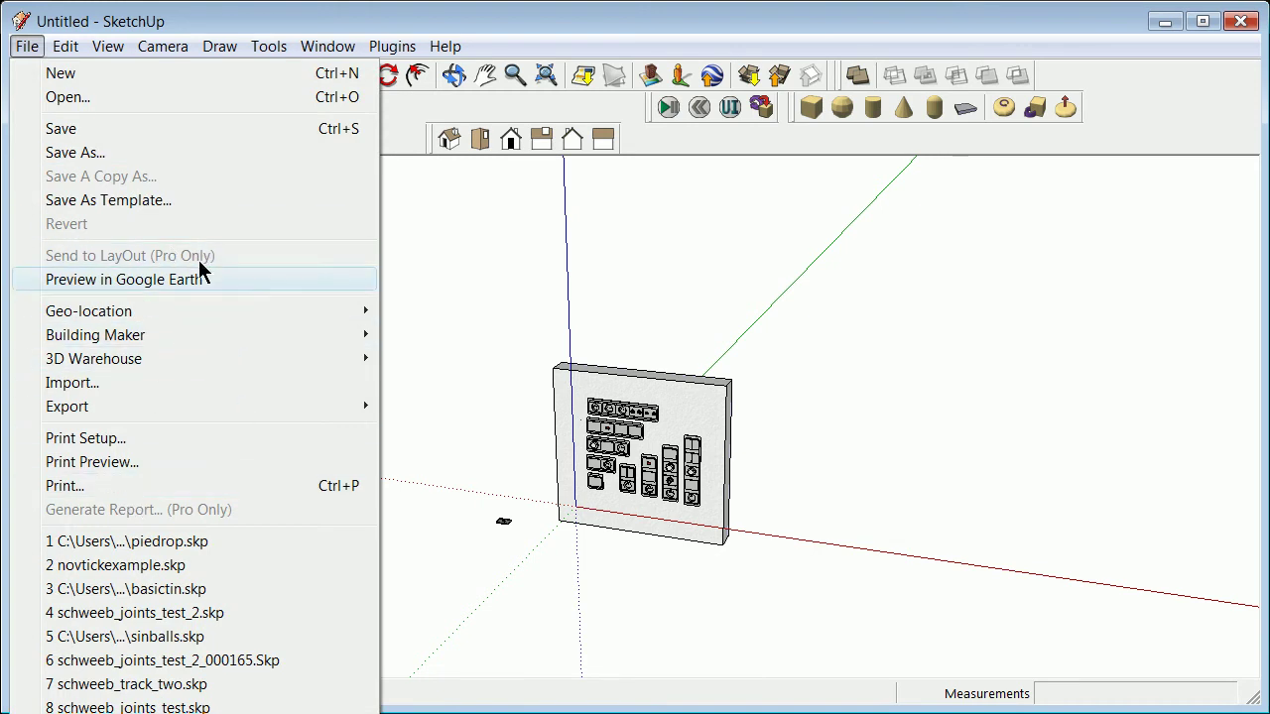
pyautogui.click(146, 382)
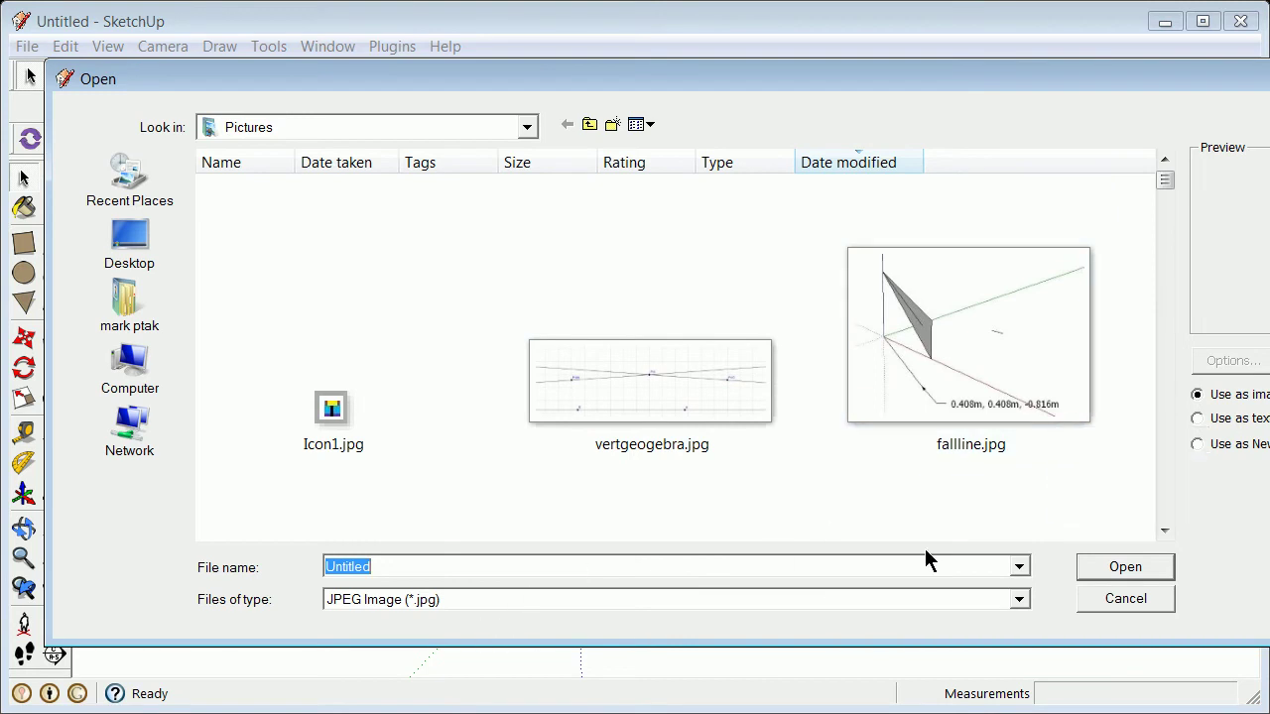
pyautogui.click(527, 127)
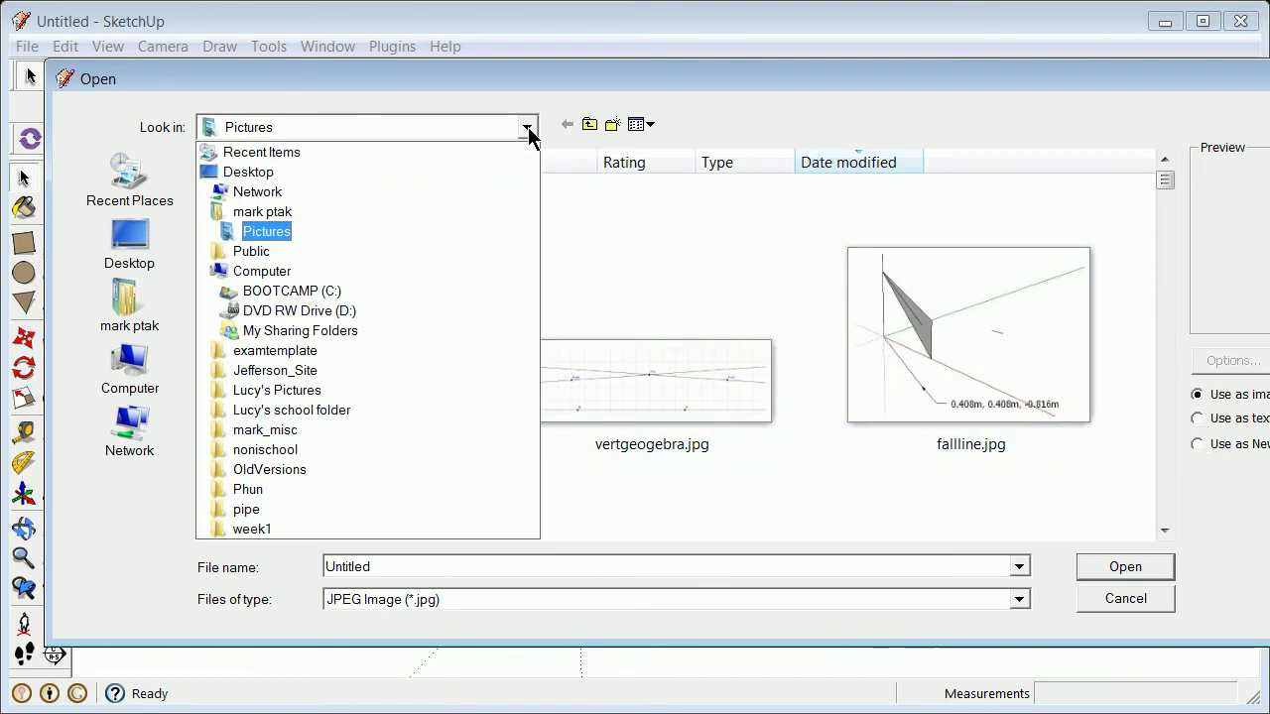
pyautogui.click(265, 232)
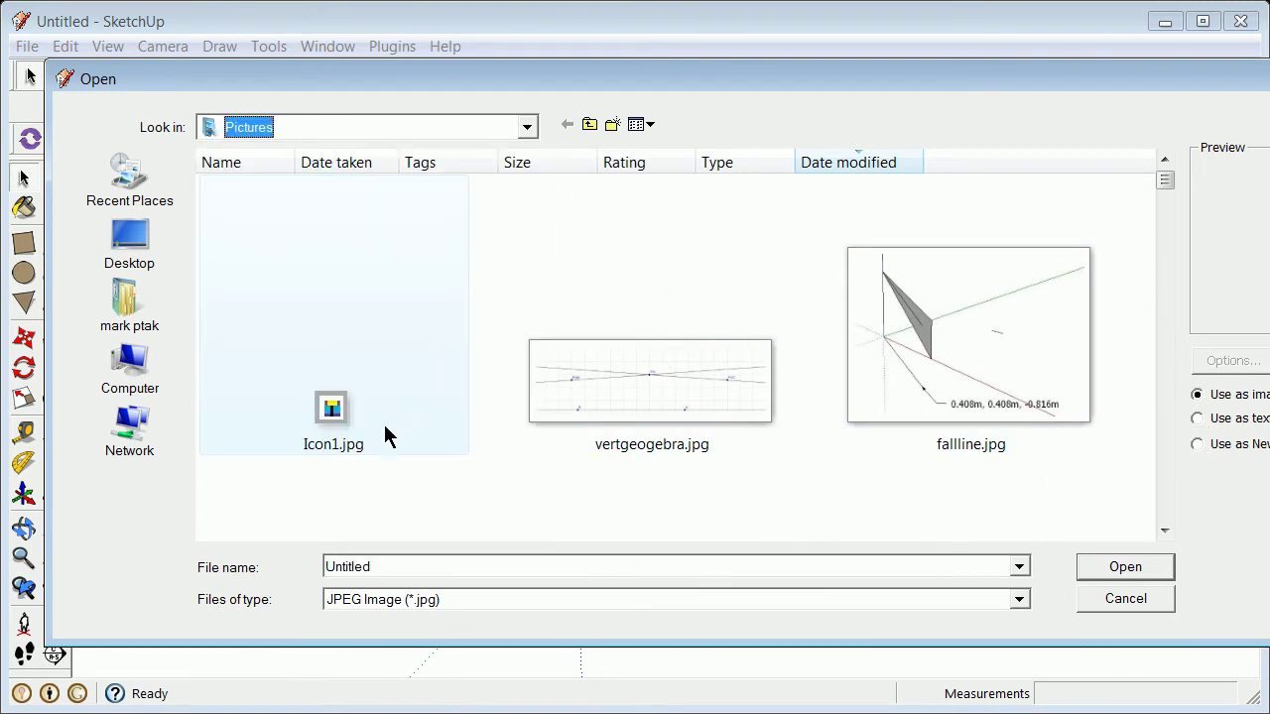
pyautogui.click(333, 429)
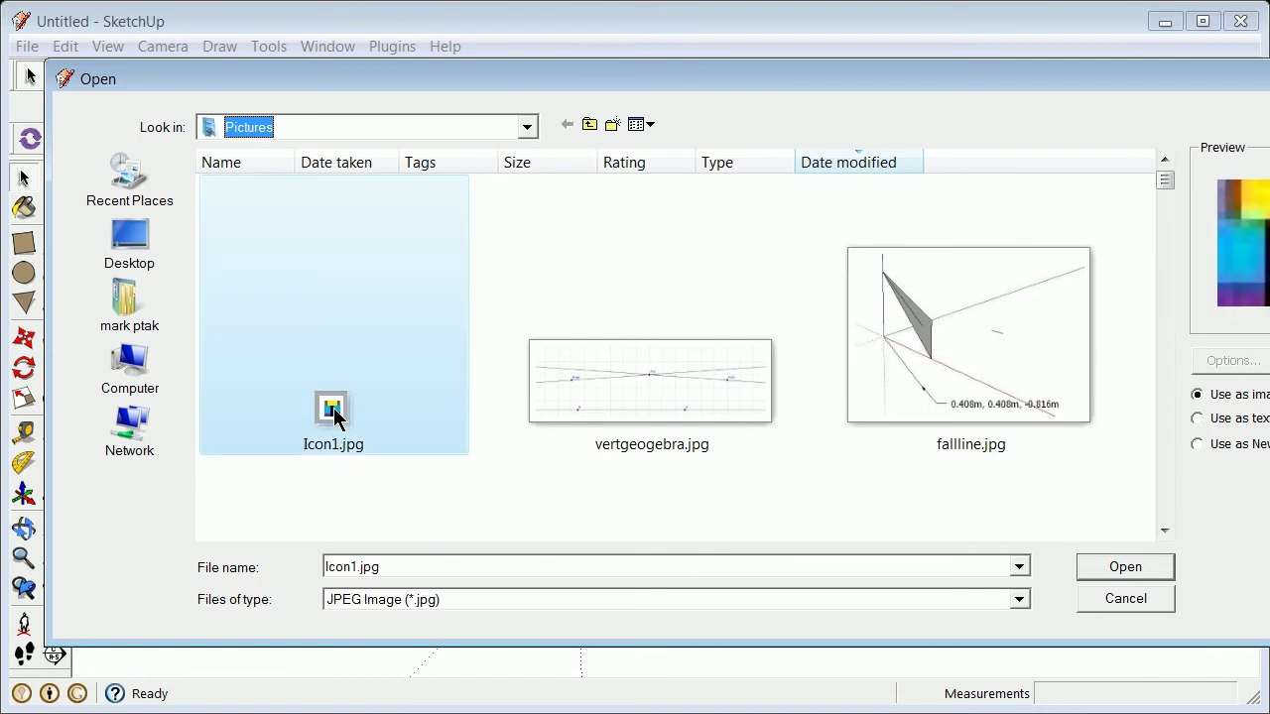
pyautogui.click(1089, 574)
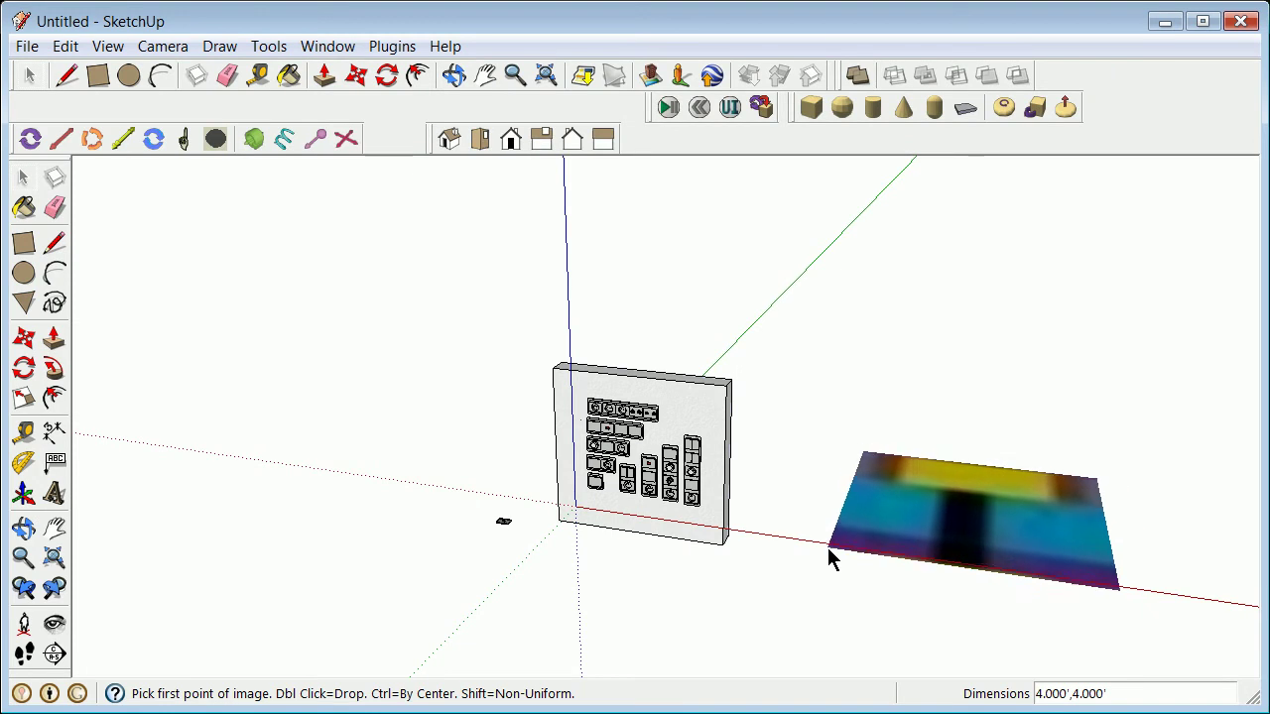
pyautogui.click(823, 545)
pyautogui.click(996, 496)
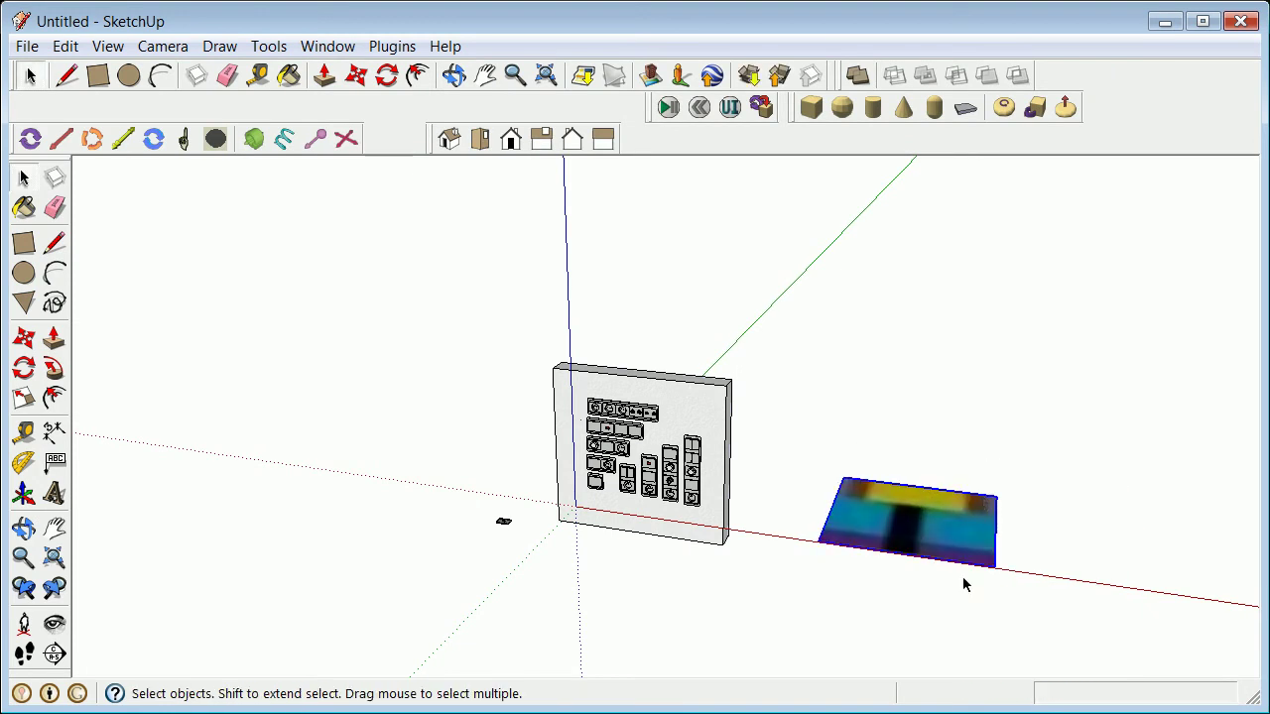
# Step: Examine the imported icon image up close and from above, then deselect it
pyautogui.scroll(-2, 1025, 546)
pyautogui.scroll(5, 885, 478)
pyautogui.scroll(-1, 886, 478)
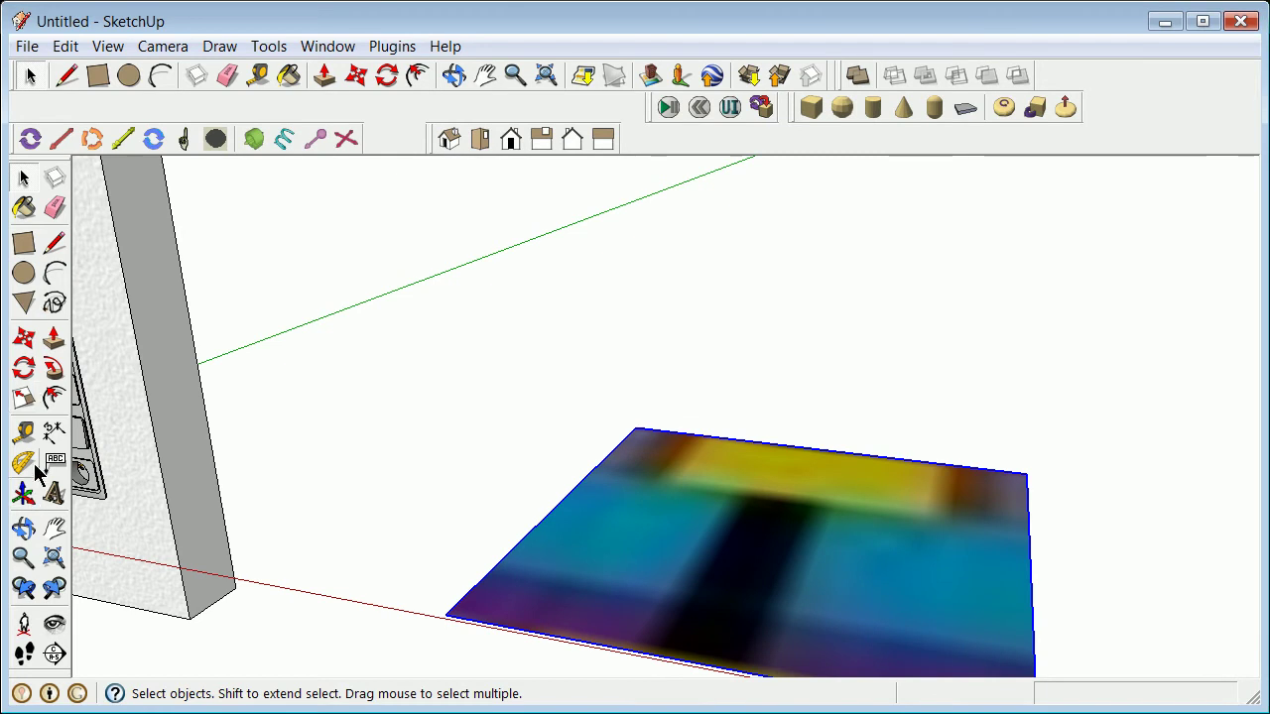
pyautogui.click(27, 535)
pyautogui.moveTo(751, 420); pyautogui.dragTo(879, 625)
pyautogui.scroll(3, 879, 625)
pyautogui.scroll(-5, 887, 635)
pyautogui.scroll(3, 961, 654)
pyautogui.scroll(2, 961, 655)
pyautogui.moveTo(718, 626); pyautogui.dragTo(771, 666)
pyautogui.scroll(-4, 770, 666)
pyautogui.scroll(4, 775, 669)
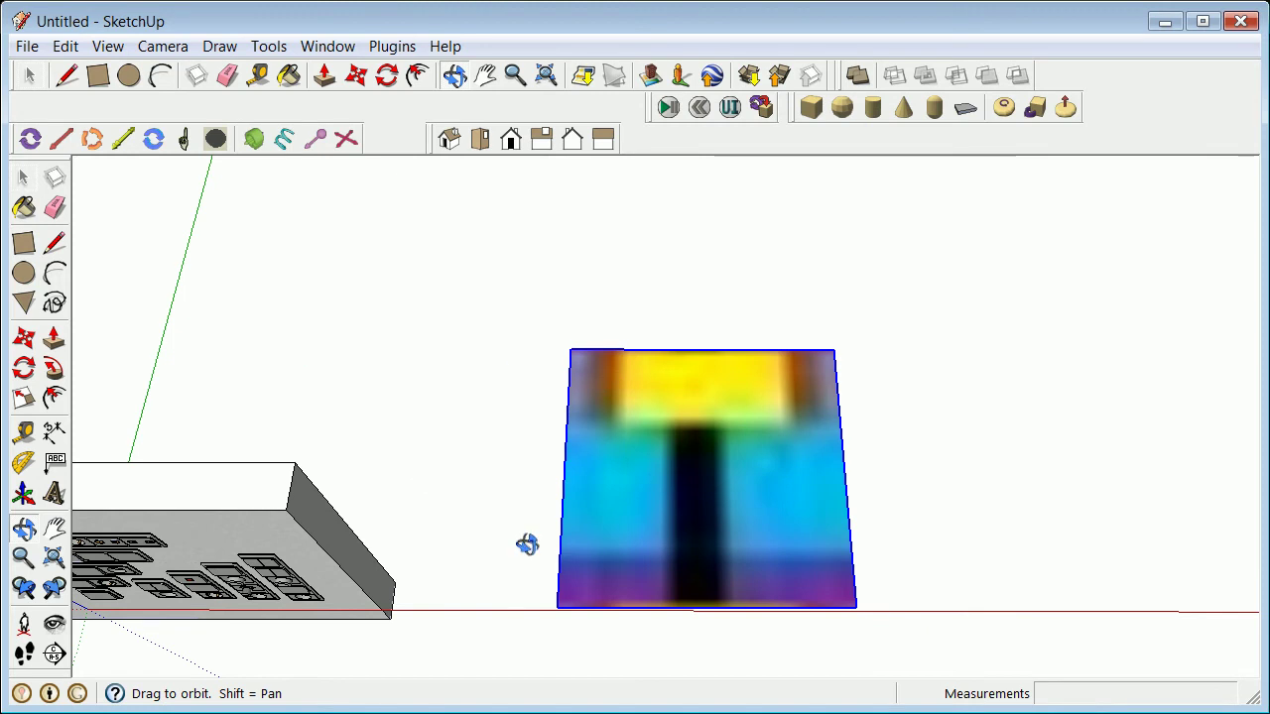
pyautogui.click(24, 178)
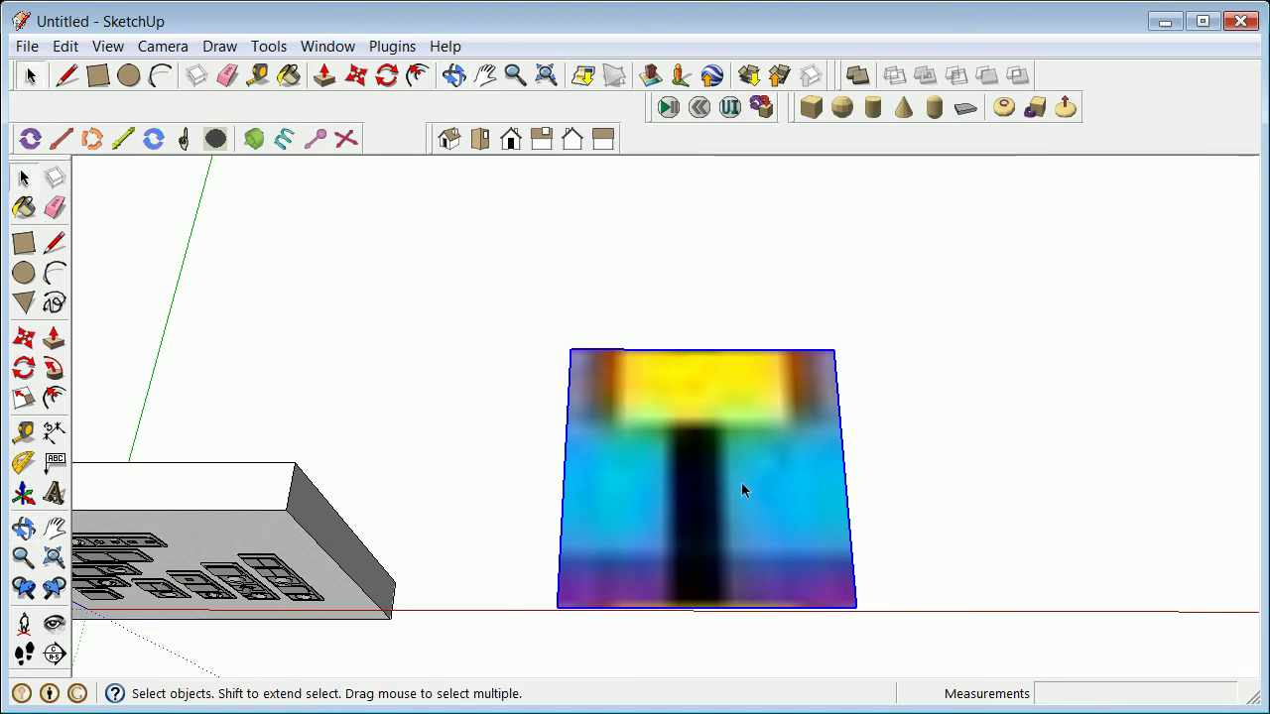
pyautogui.scroll(-3, 549, 348)
pyautogui.click(820, 433)
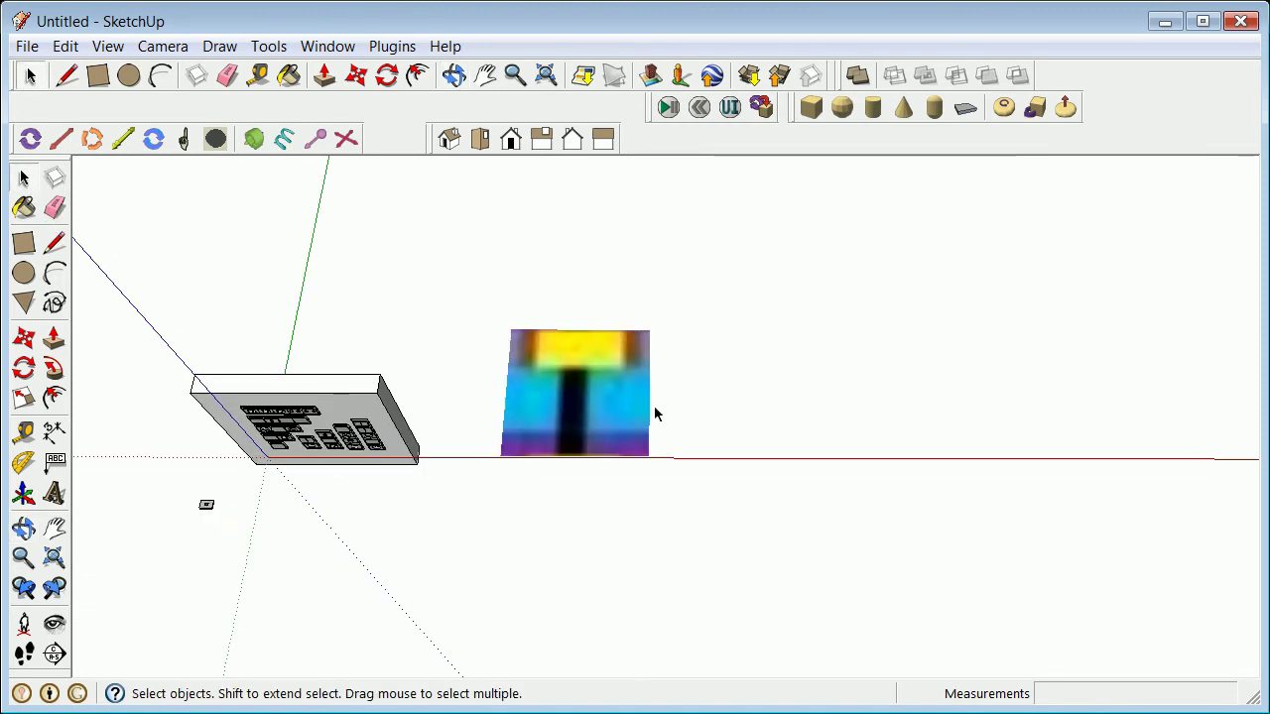
# Step: Rotate the icon image 90 degrees about its edge on the red axis so that it stands upright
pyautogui.click(646, 396)
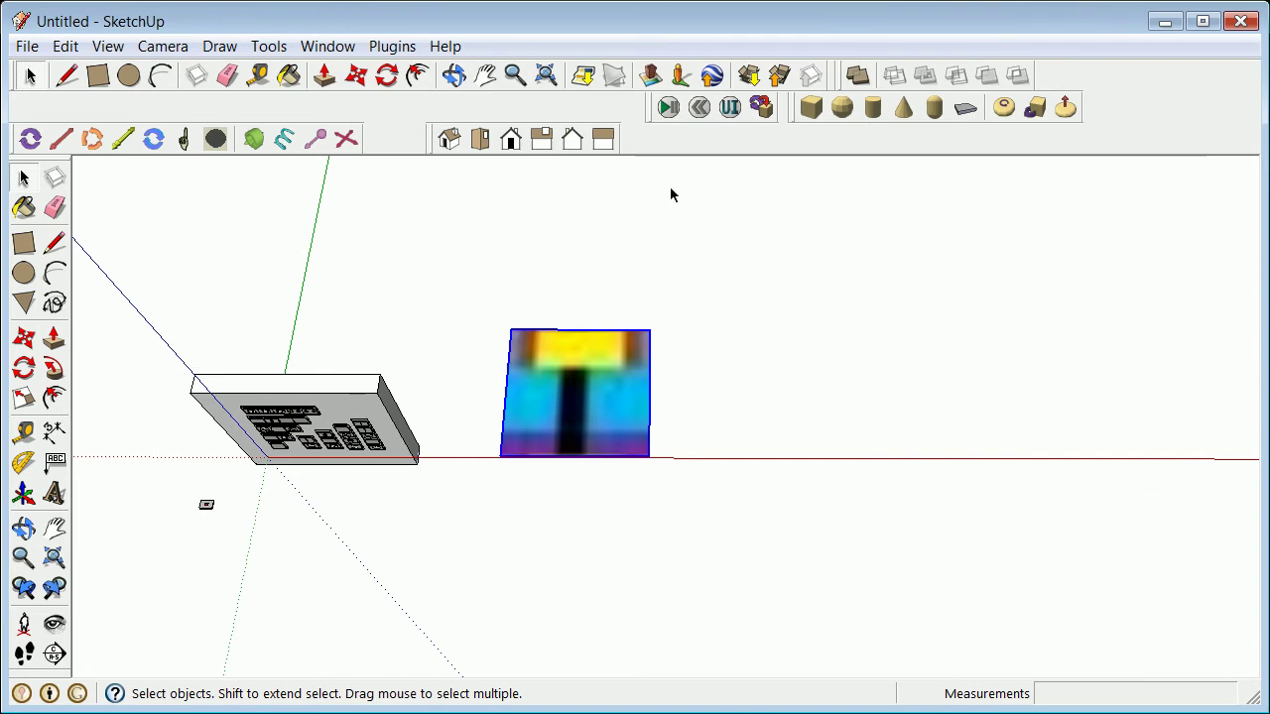
pyautogui.click(386, 76)
pyautogui.scroll(3, 413, 445)
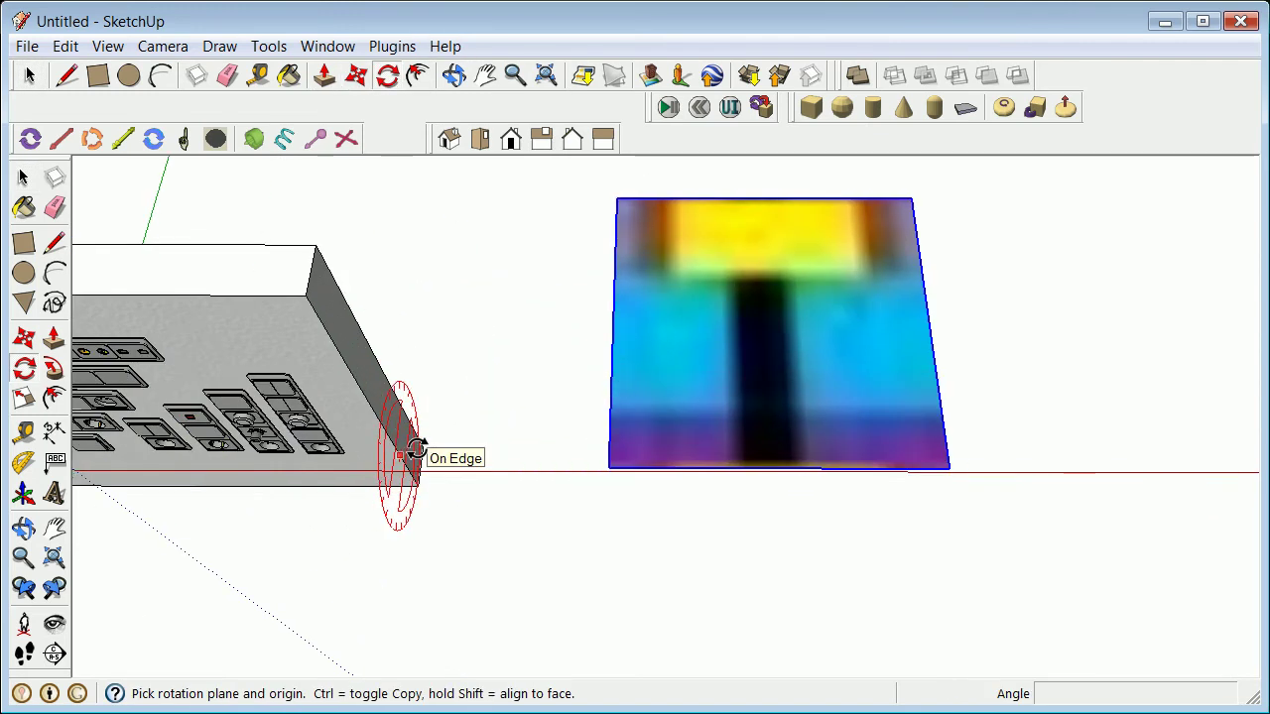
pyautogui.click(608, 466)
pyautogui.click(615, 375)
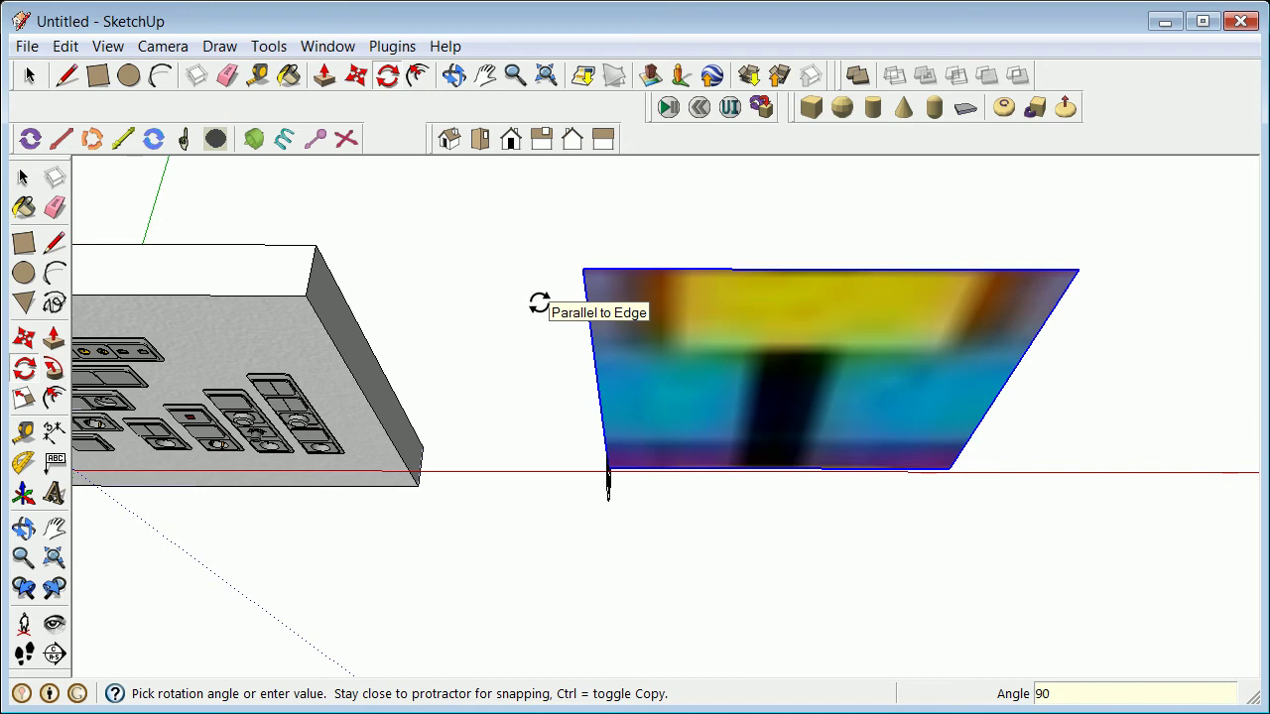
pyautogui.click(538, 304)
pyautogui.scroll(-6, 546, 307)
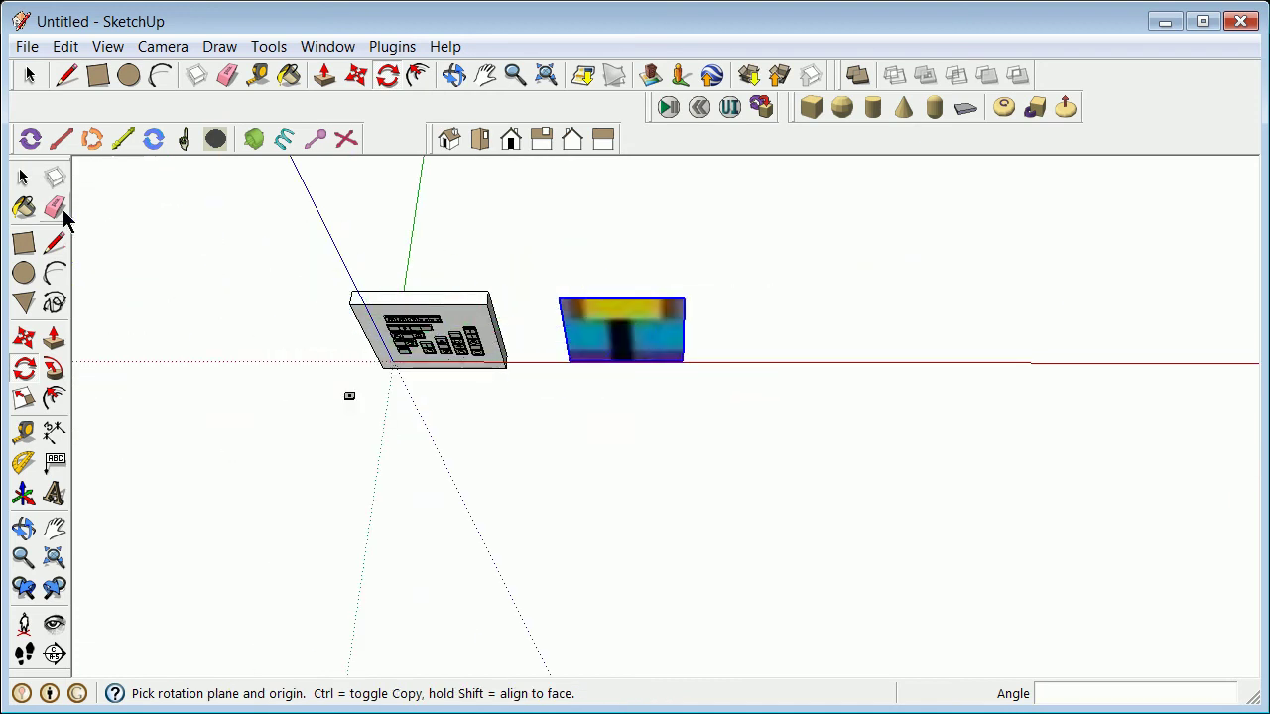
# Step: Examine the upright icon image from the front and select it
pyautogui.click(23, 176)
pyautogui.scroll(3, 671, 375)
pyautogui.click(263, 510)
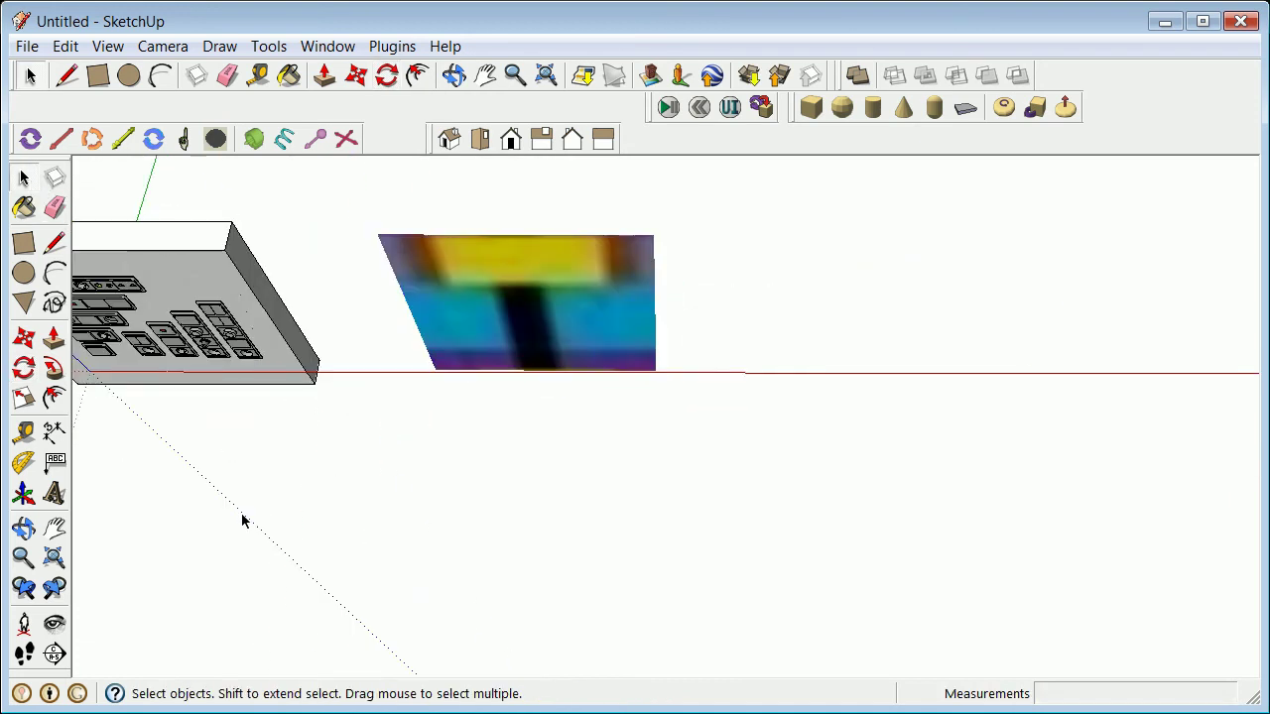
pyautogui.click(22, 528)
pyautogui.moveTo(387, 387); pyautogui.dragTo(420, 343)
pyautogui.scroll(-2, 420, 343)
pyautogui.scroll(4, 522, 363)
pyautogui.scroll(-3, 522, 363)
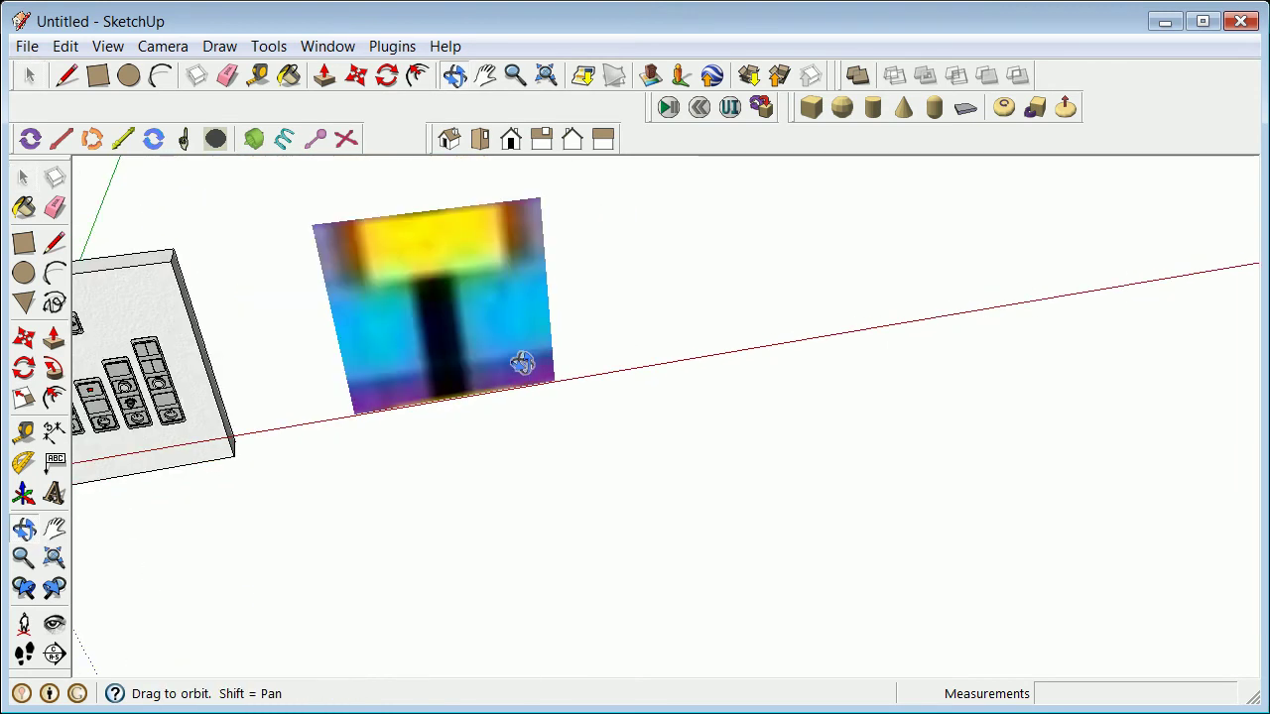
pyautogui.click(24, 178)
pyautogui.click(320, 249)
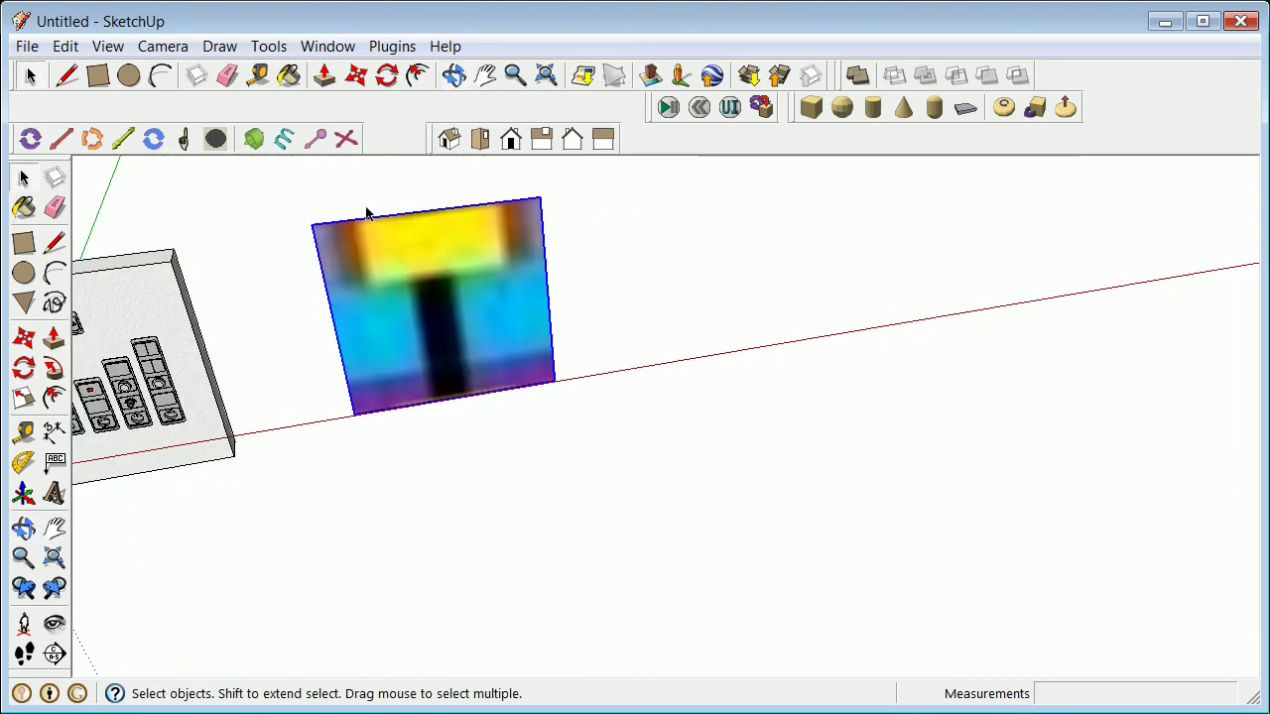
# Step: Copy the upright icon image along the red axis edge to edge and array it 5x into a row
pyautogui.click(357, 77)
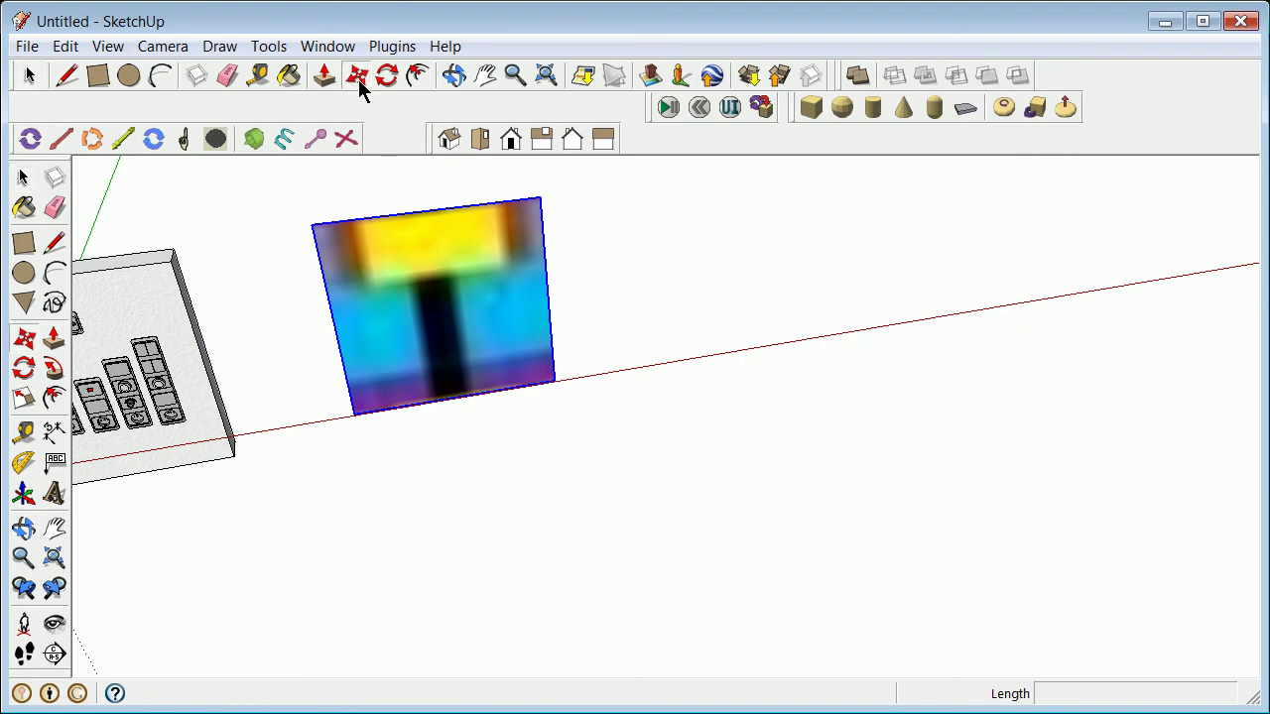
pyautogui.click(354, 415)
pyautogui.press('ctrl')
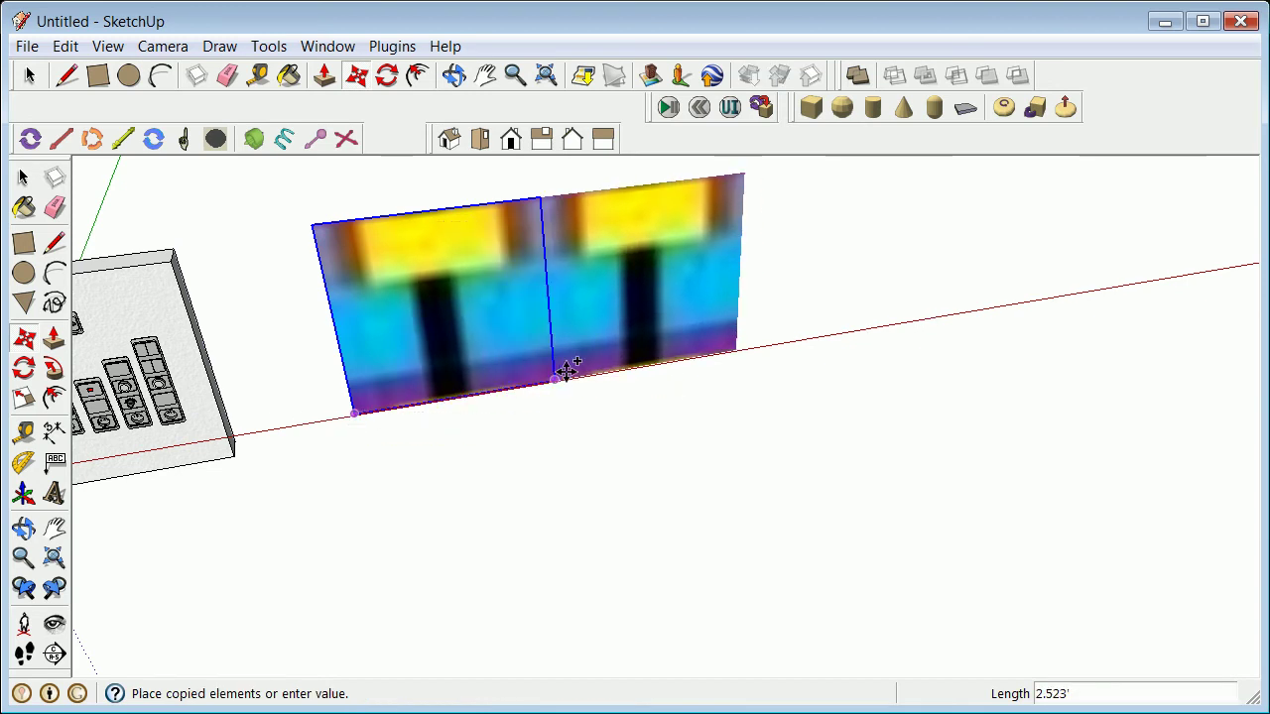
pyautogui.click(559, 372)
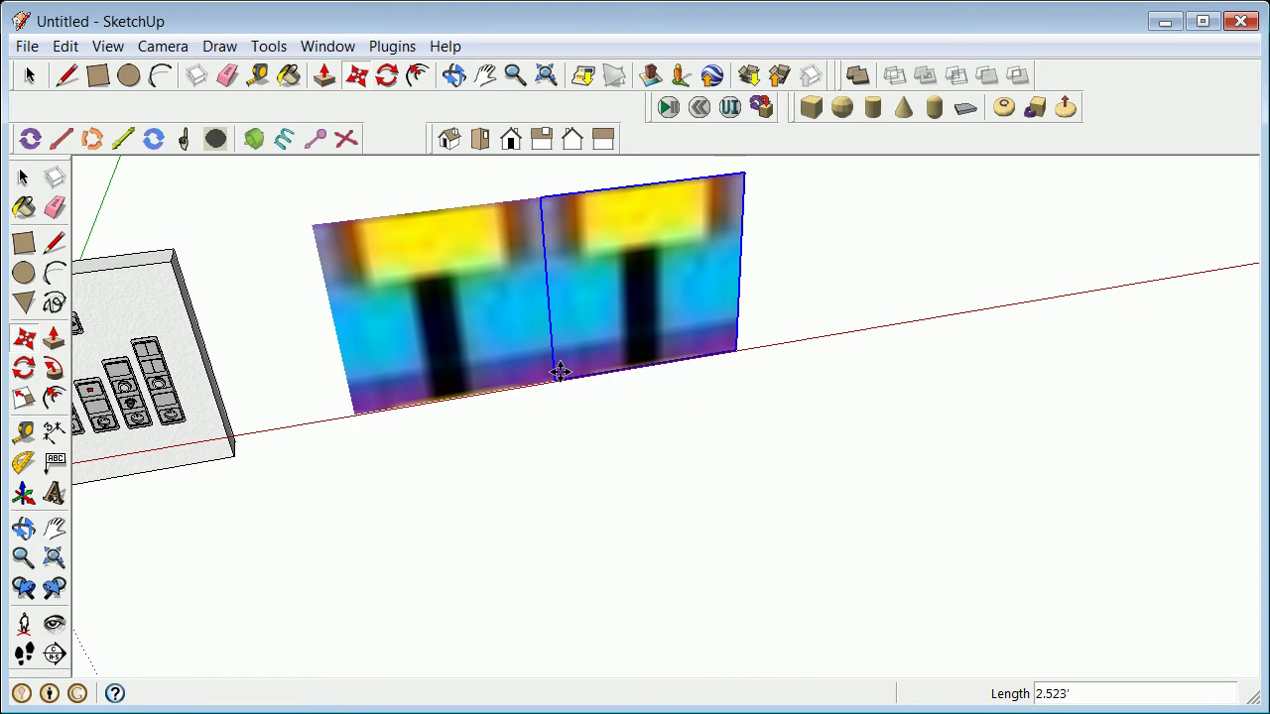
pyautogui.write('5x')
pyautogui.press('Return')
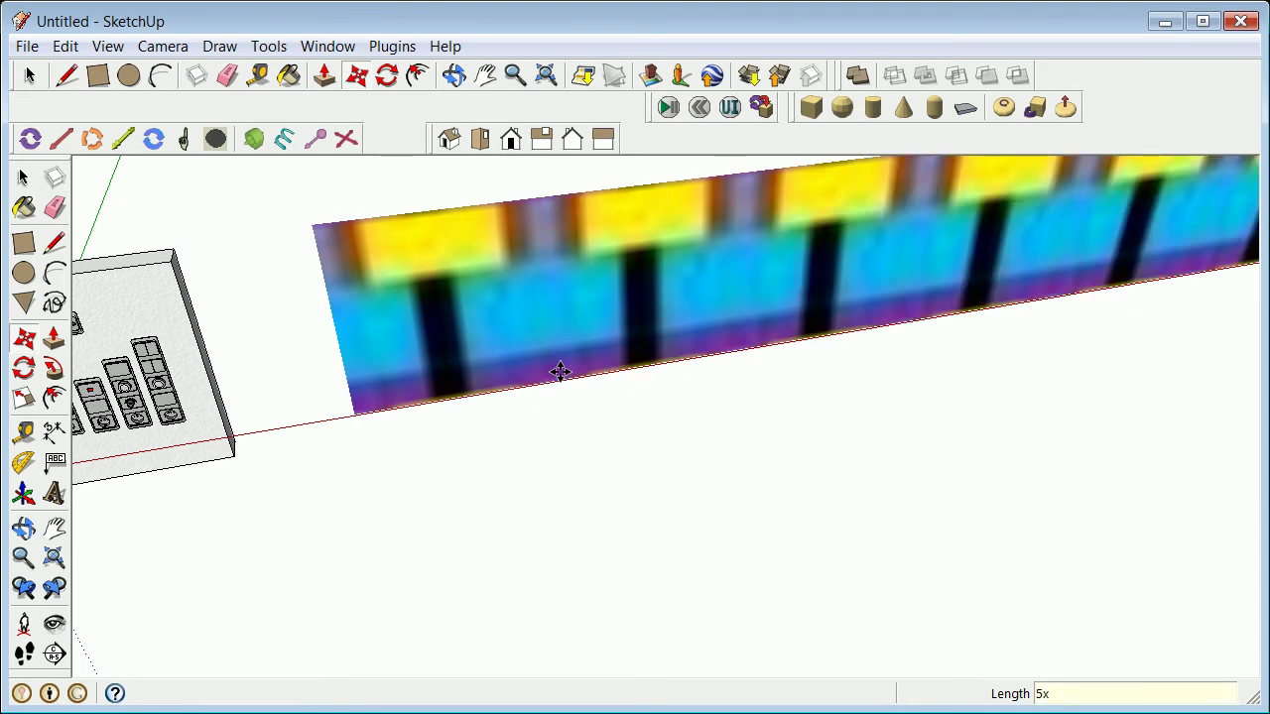
pyautogui.scroll(-5, 566, 352)
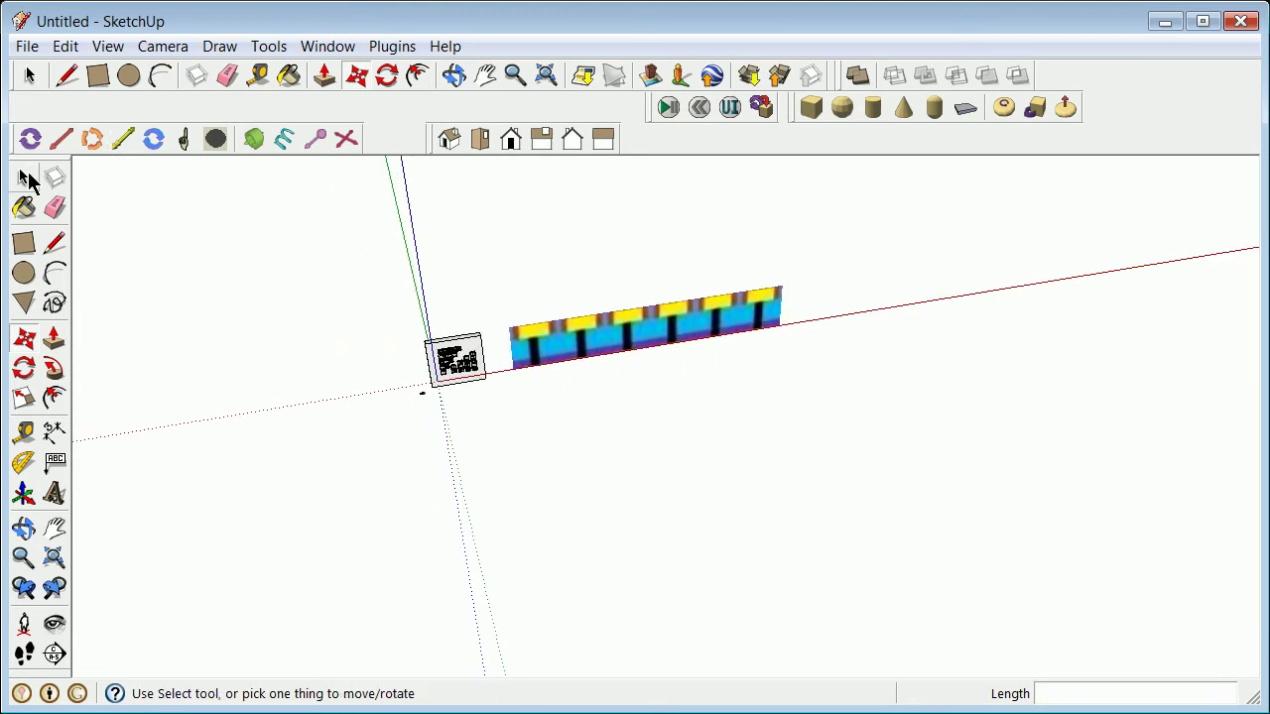
pyautogui.click(25, 178)
pyautogui.scroll(3, 670, 313)
pyautogui.moveTo(248, 238); pyautogui.dragTo(1012, 498)
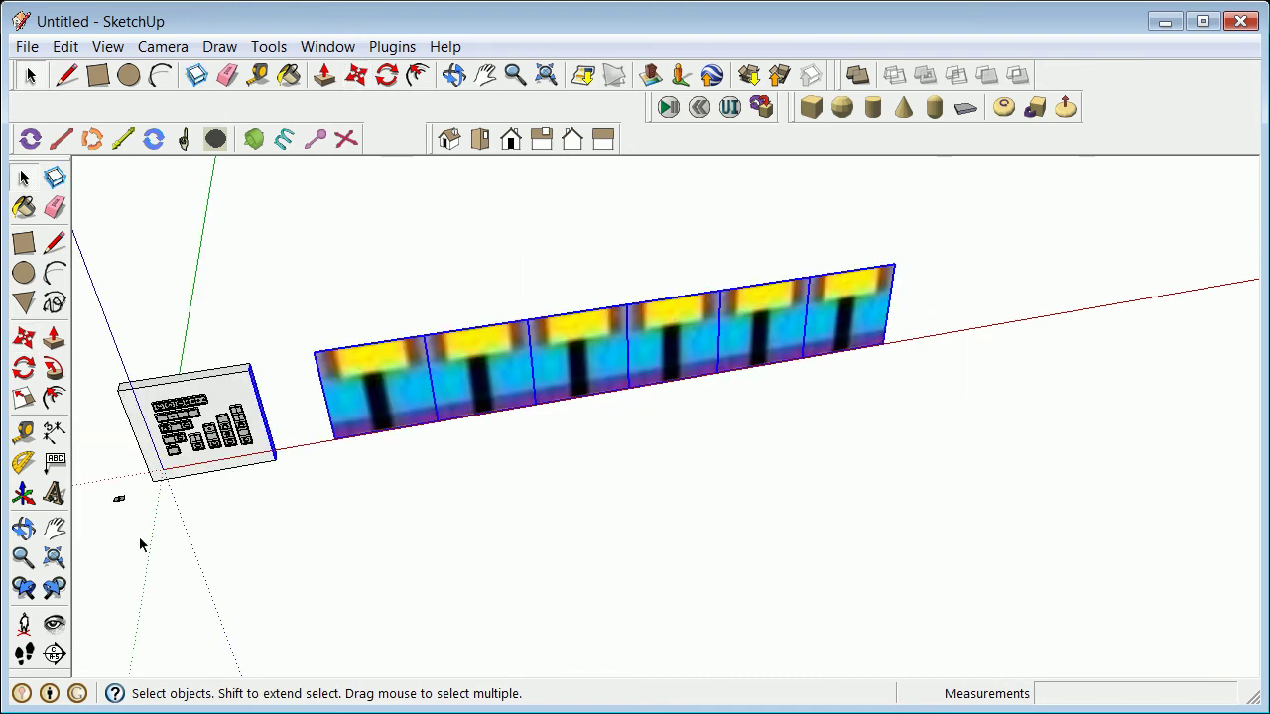
pyautogui.click(23, 338)
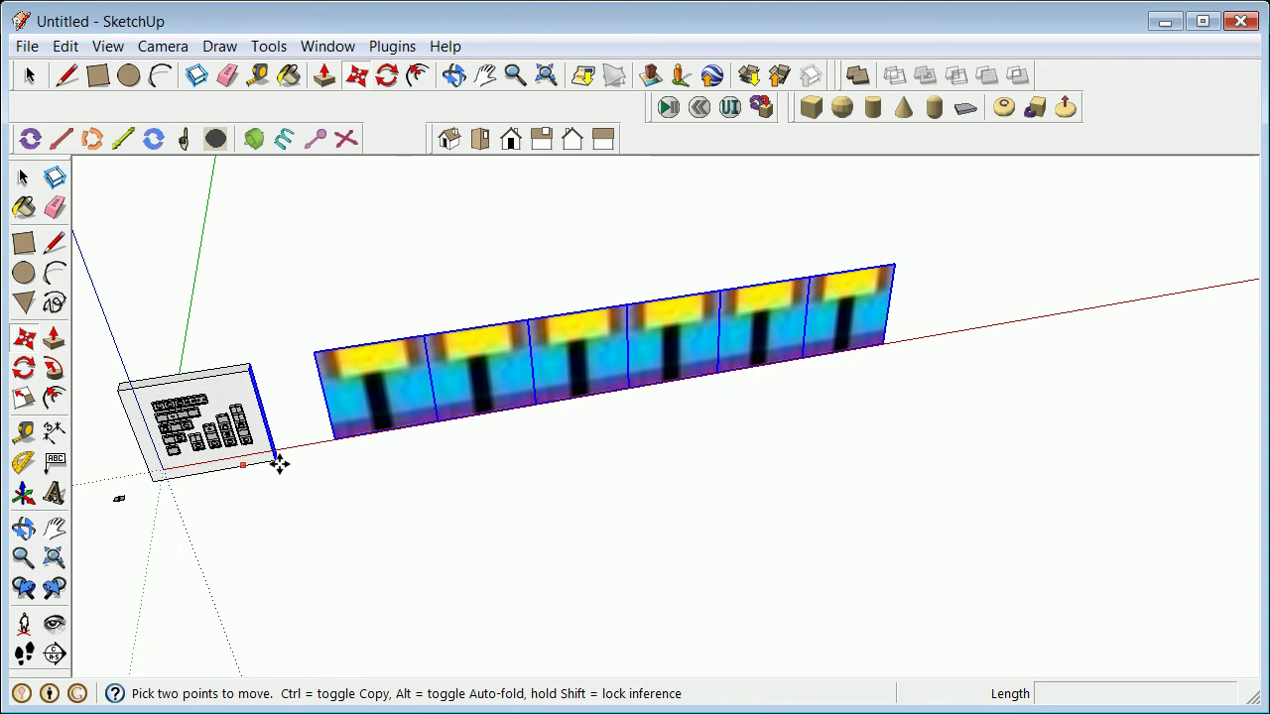
pyautogui.click(337, 441)
pyautogui.press('ctrl')
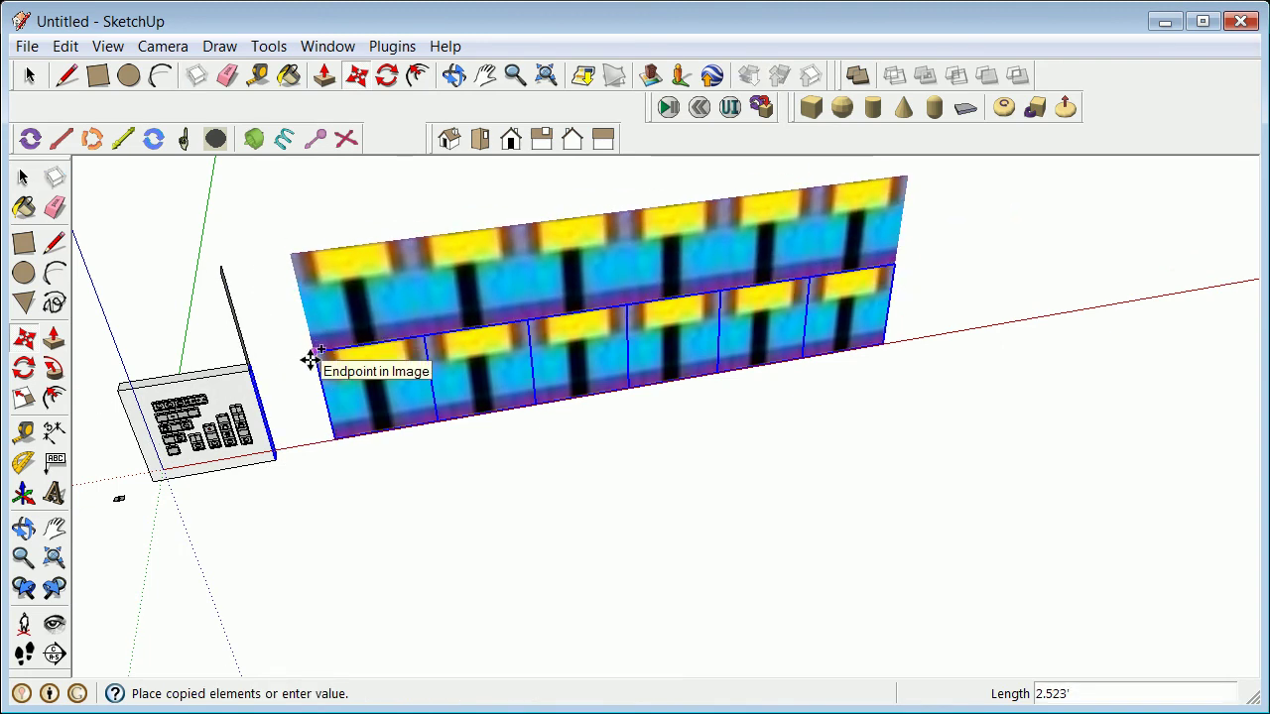
pyautogui.press('Escape')
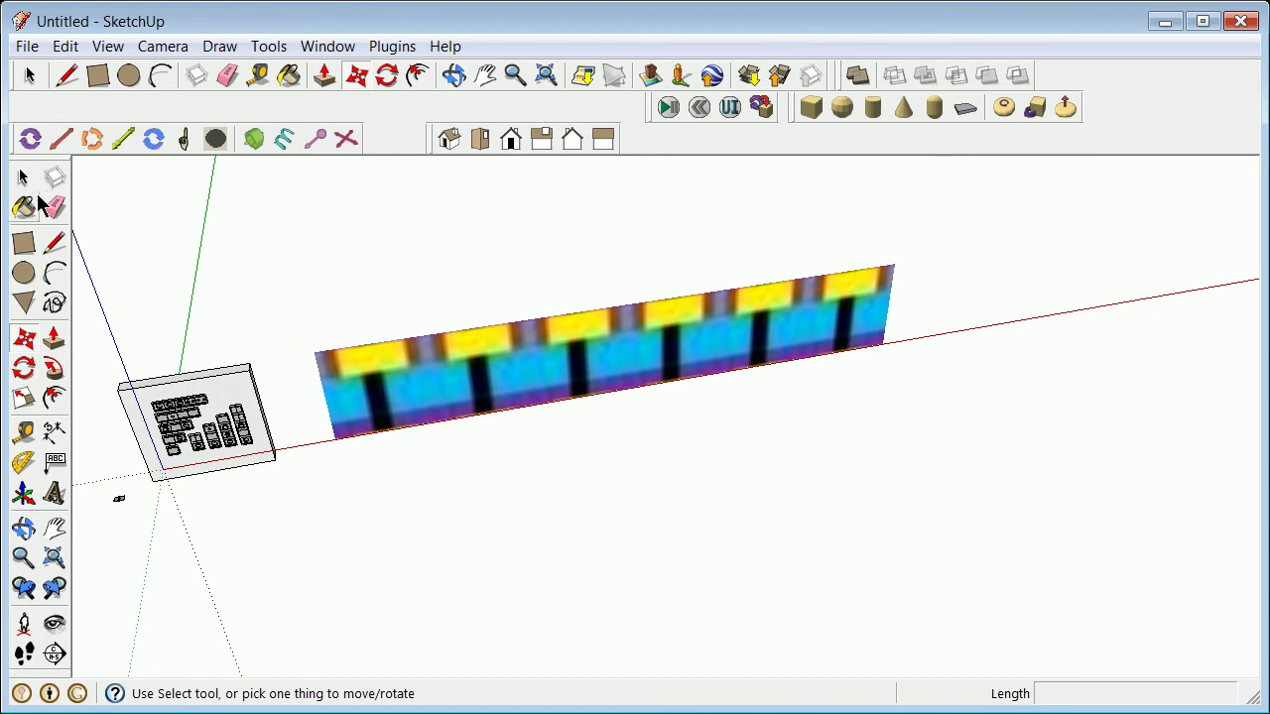
# Step: Select only the six images in the row, copy them straight up by one image height and array the copy 5x
pyautogui.click(24, 177)
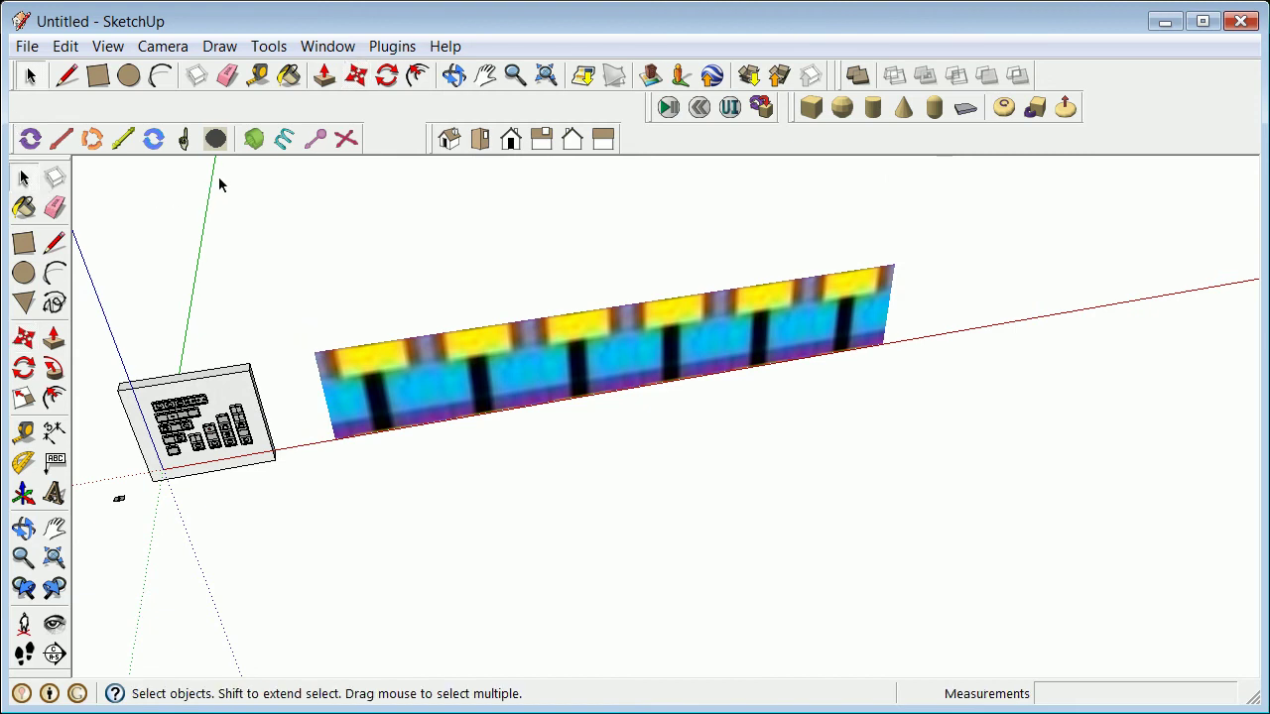
pyautogui.moveTo(232, 175); pyautogui.dragTo(653, 449)
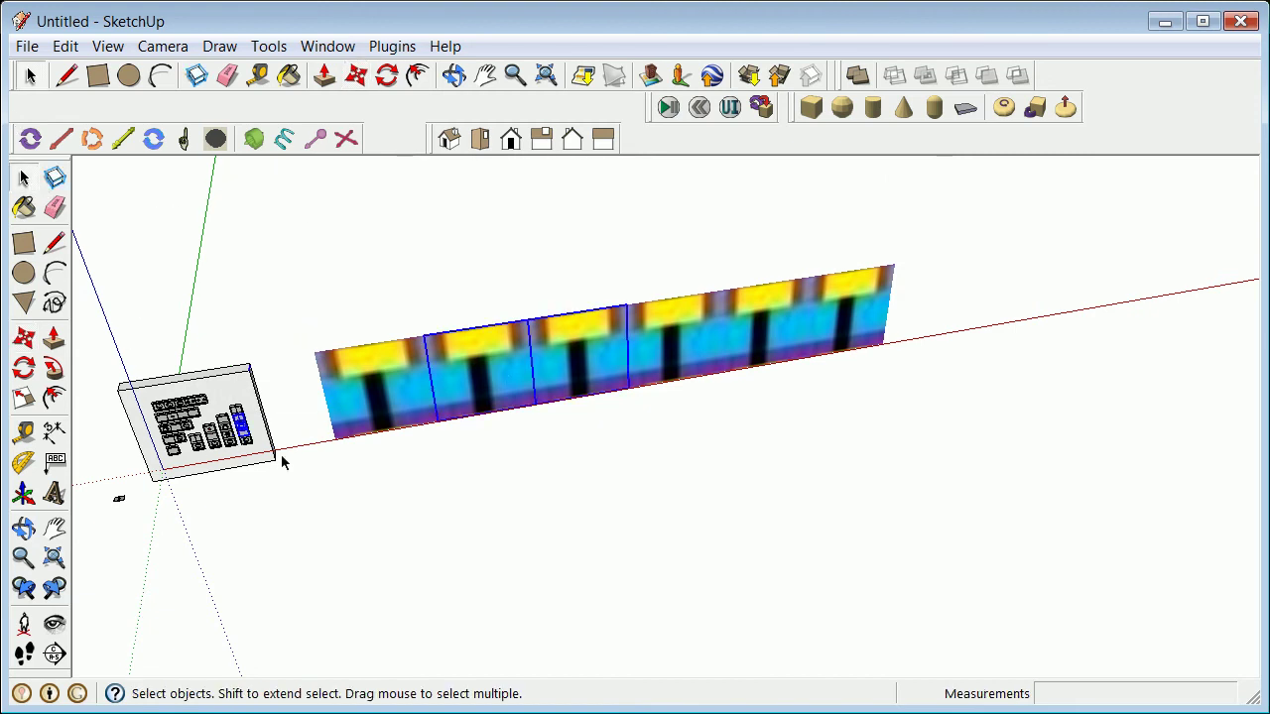
pyautogui.click(308, 473)
pyautogui.moveTo(322, 479); pyautogui.dragTo(894, 209)
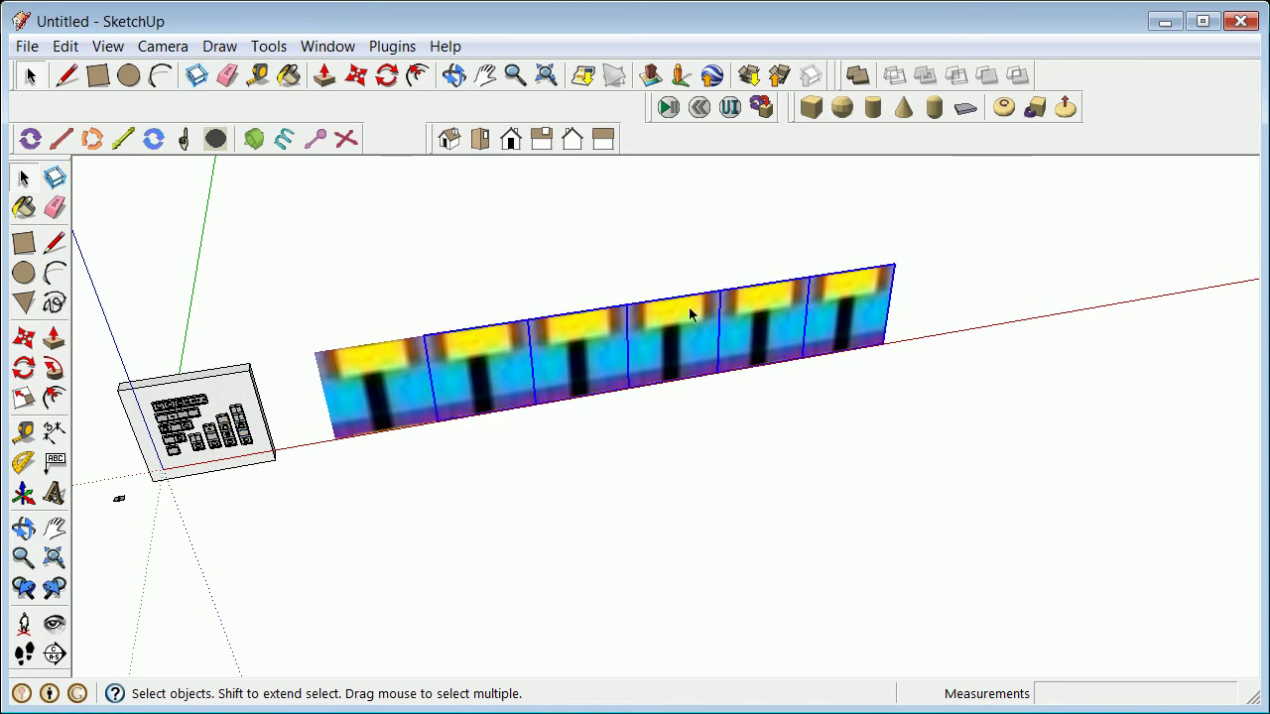
pyautogui.keyDown('shift'); pyautogui.click(340, 386); pyautogui.keyUp('shift')
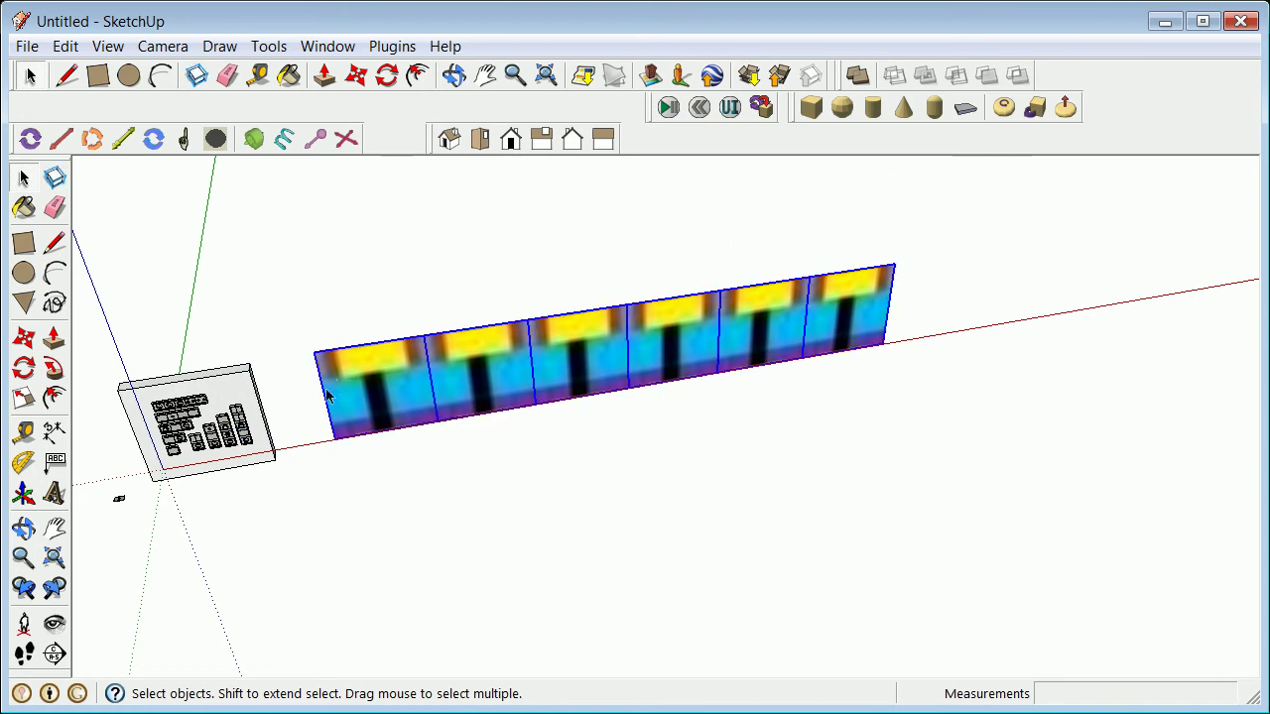
pyautogui.click(23, 340)
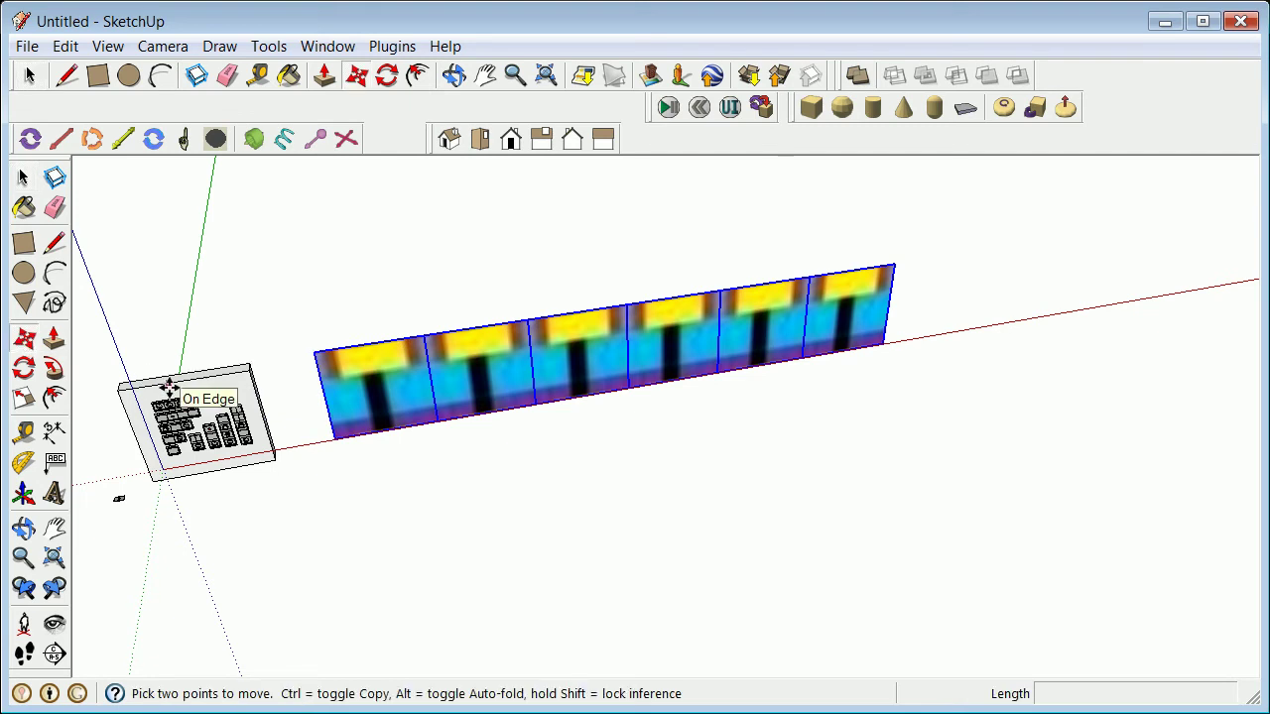
pyautogui.press('ctrl')
pyautogui.click(340, 438)
pyautogui.click(308, 352)
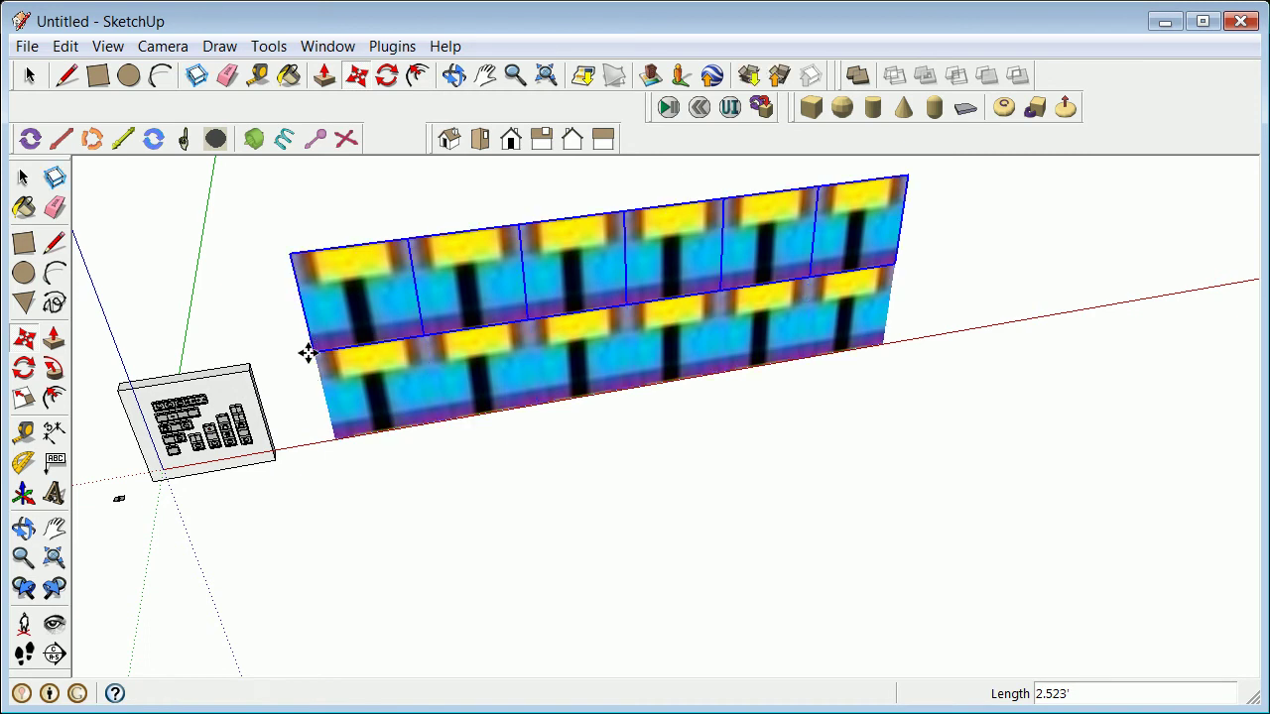
pyautogui.press('Return')
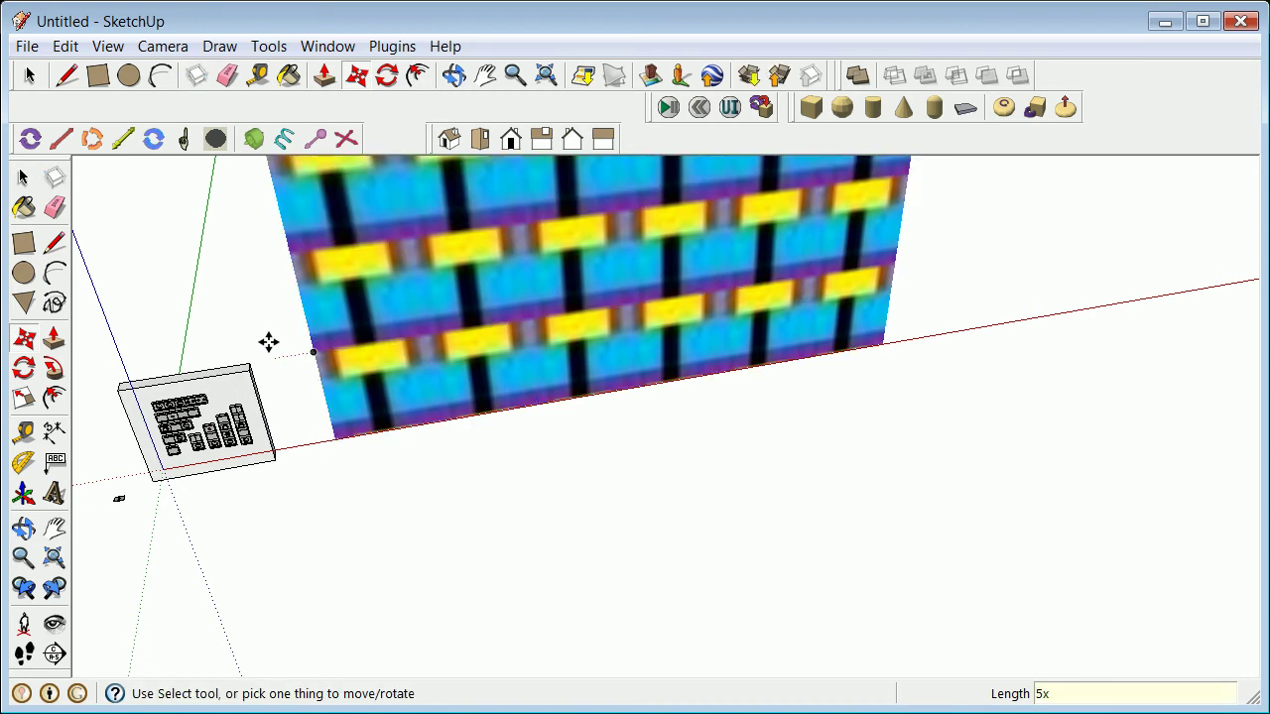
# Step: Examine the tiled image wall from several angles and distances
pyautogui.scroll(-5, 277, 343)
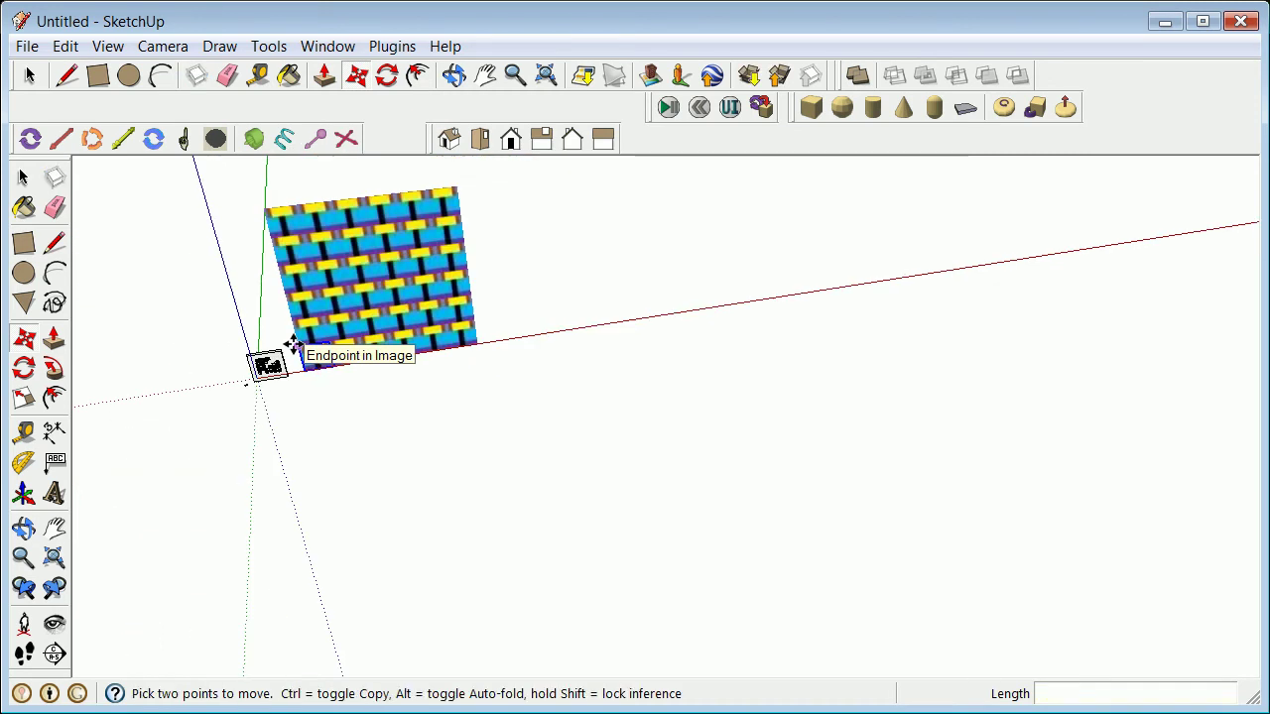
pyautogui.click(24, 529)
pyautogui.moveTo(447, 383); pyautogui.dragTo(431, 420)
pyautogui.scroll(-7, 431, 419)
pyautogui.moveTo(679, 361); pyautogui.dragTo(526, 385)
pyautogui.scroll(3, 686, 316)
pyautogui.scroll(-6, 691, 312)
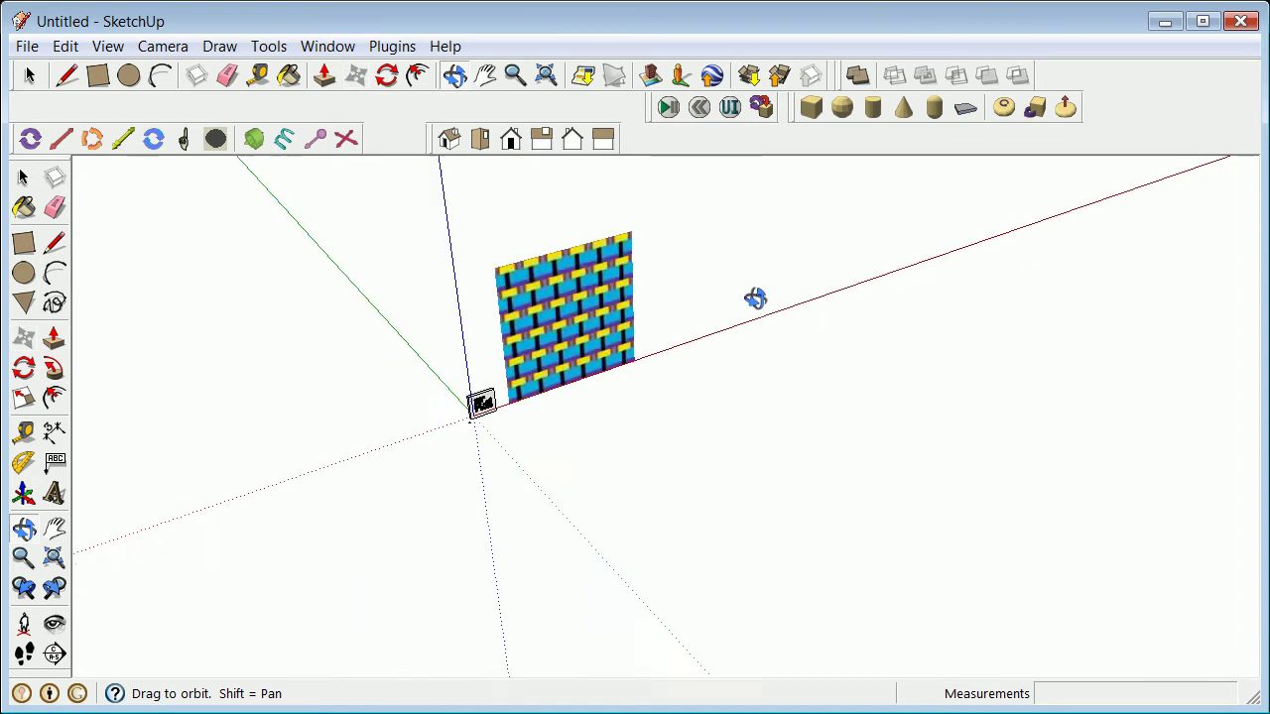
pyautogui.scroll(4, 856, 252)
pyautogui.scroll(2, 859, 223)
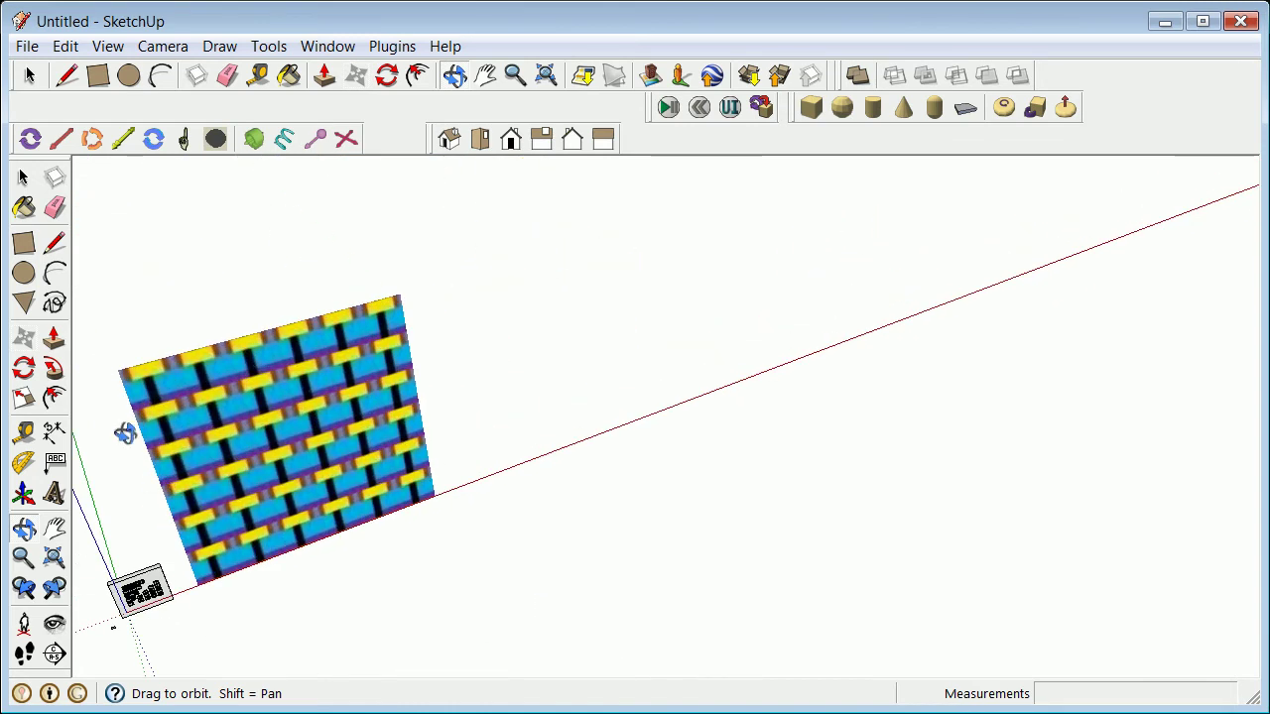
# Step: Draw a line along the red axis beyond the tiled image wall, and hide the model axes
pyautogui.click(25, 243)
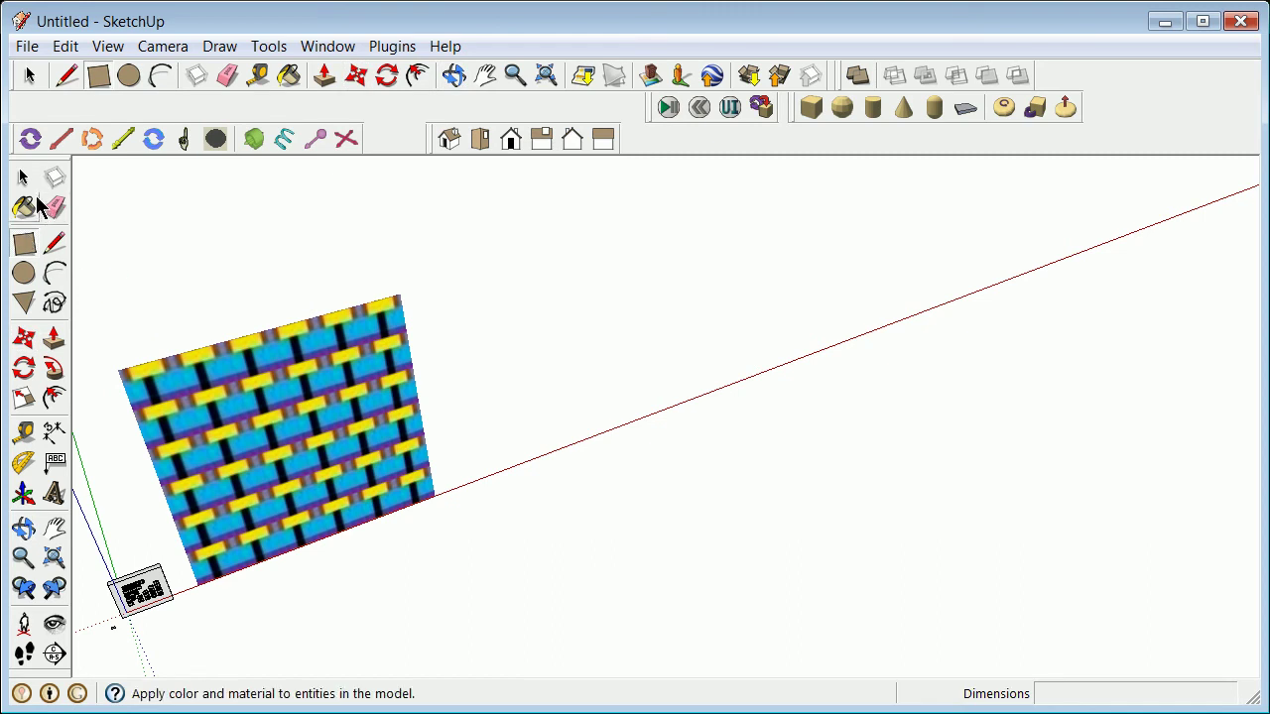
pyautogui.click(54, 244)
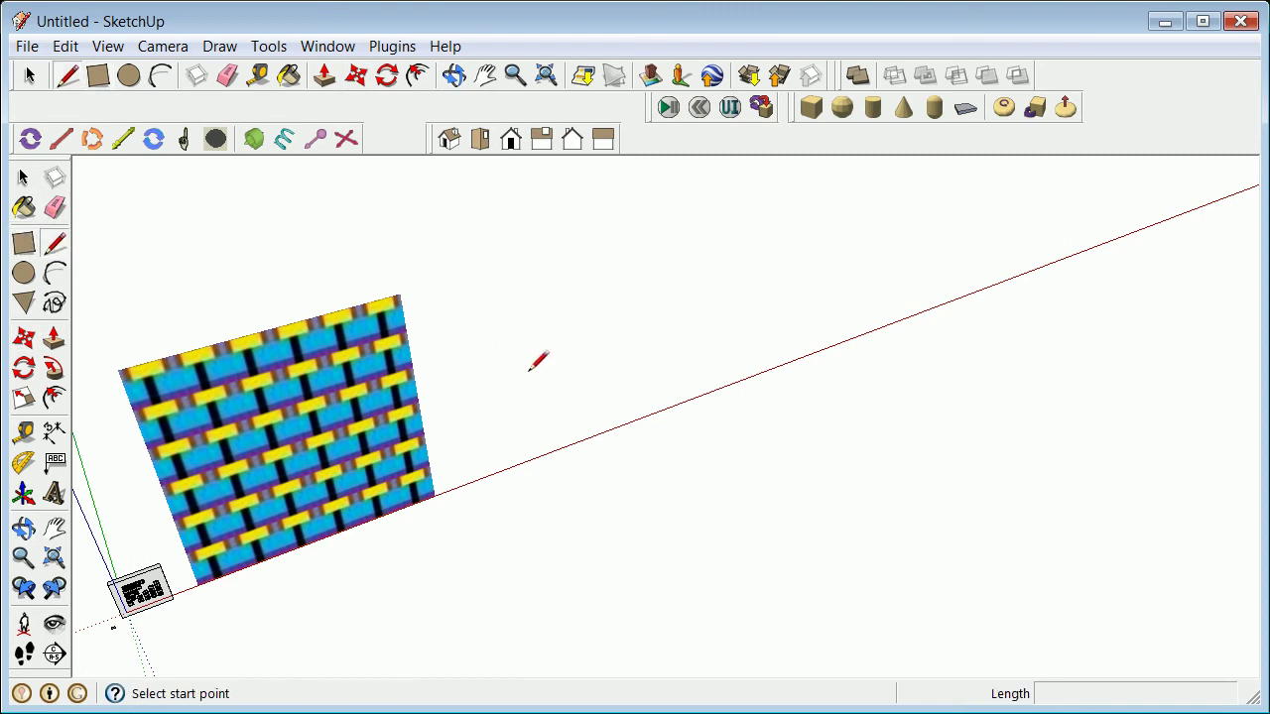
pyautogui.click(492, 473)
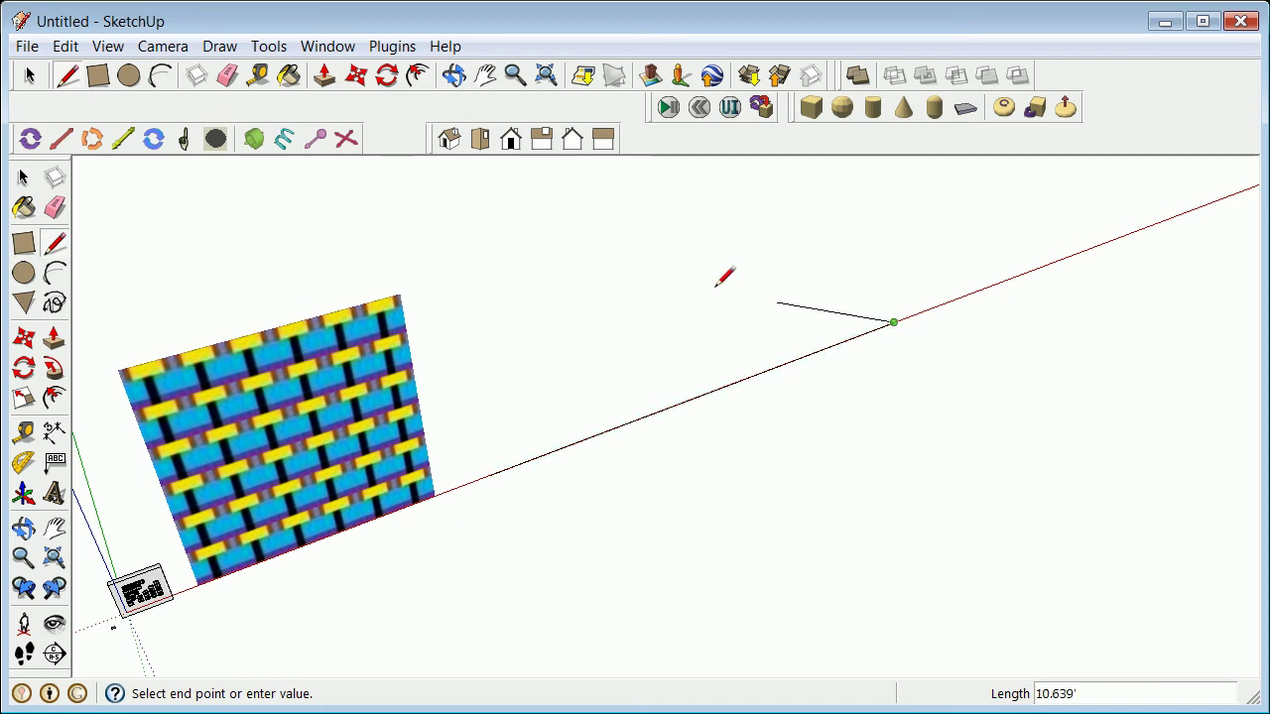
pyautogui.click(23, 176)
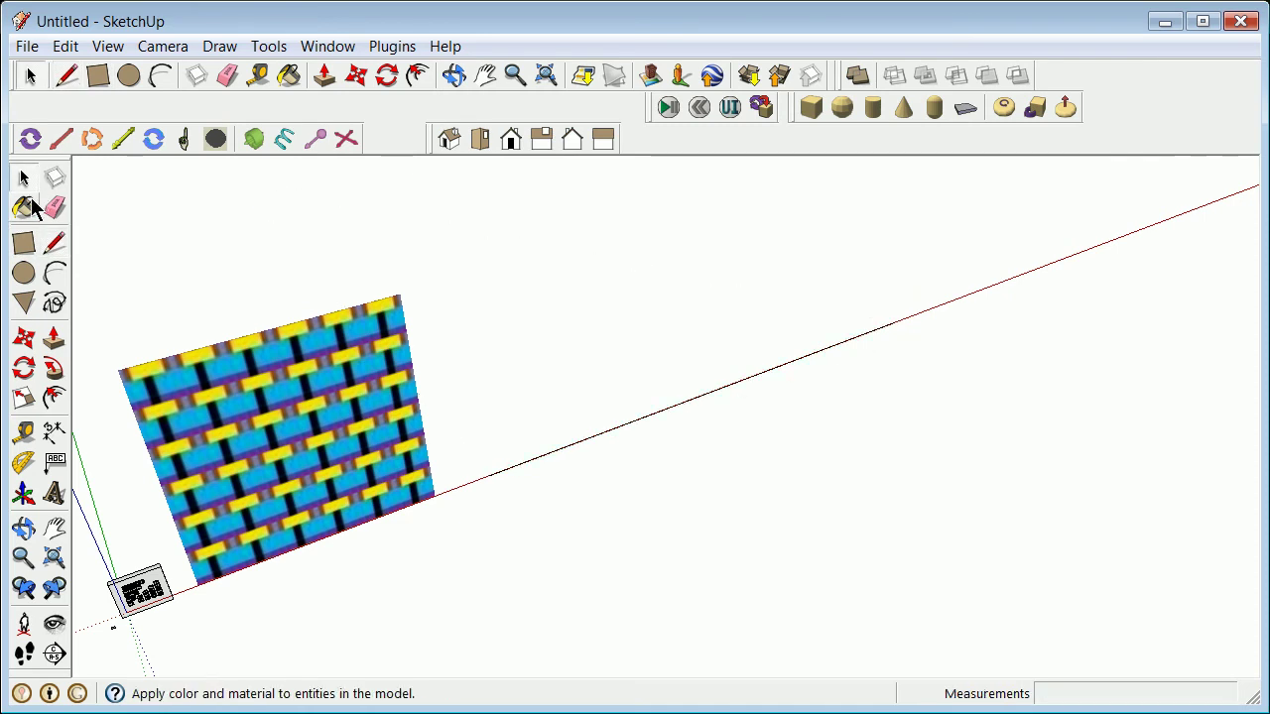
pyautogui.click(105, 46)
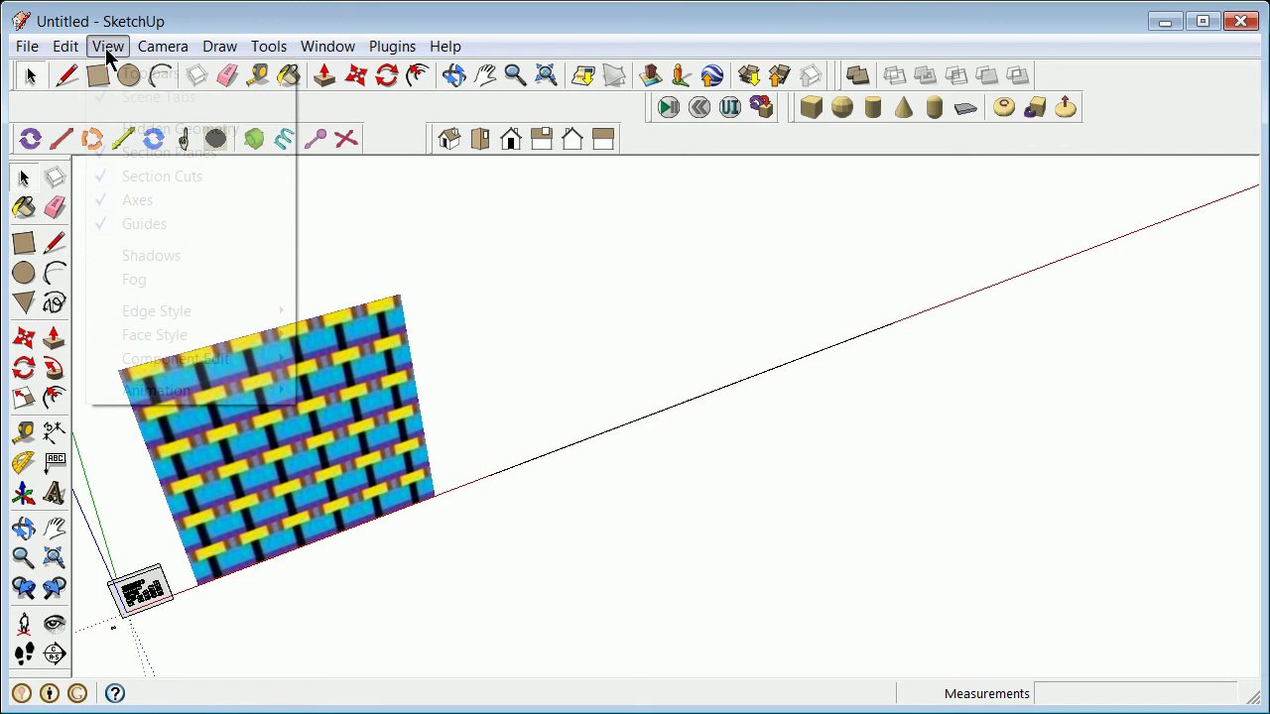
pyautogui.click(104, 202)
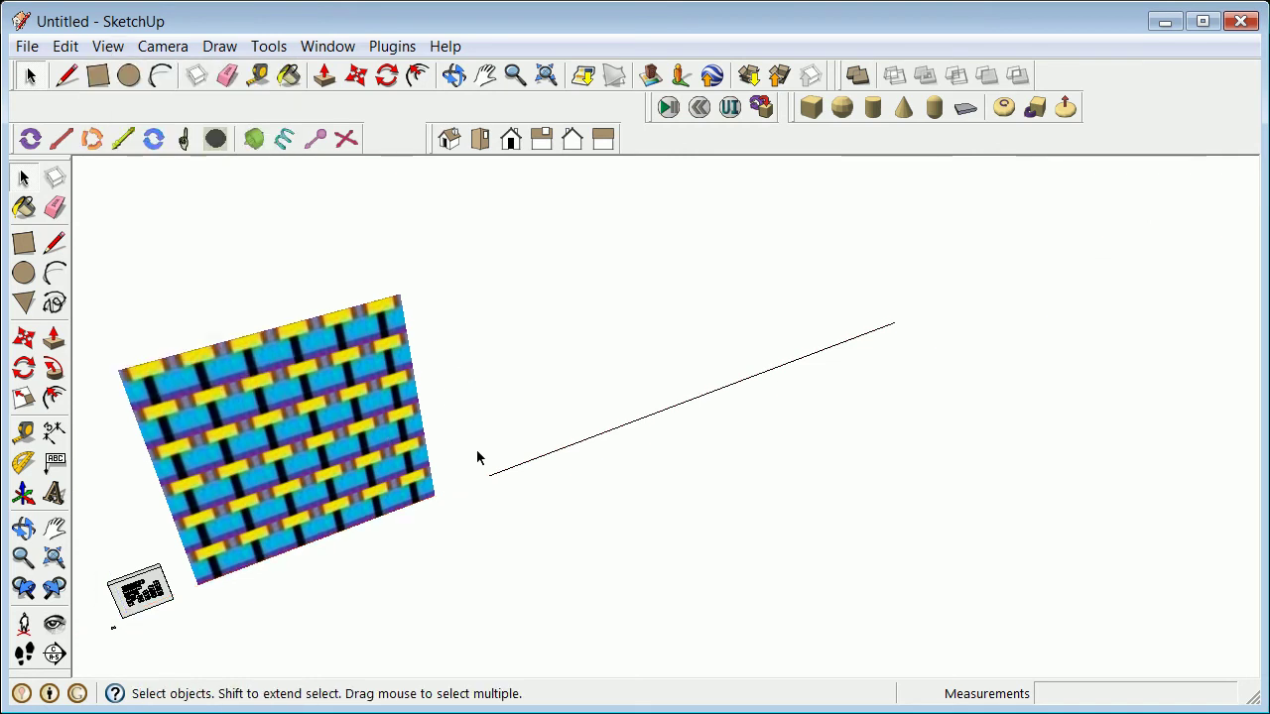
# Step: Copy the line straight up about 15.1 feet, level with the top edge of the tiled image wall
pyautogui.click(524, 464)
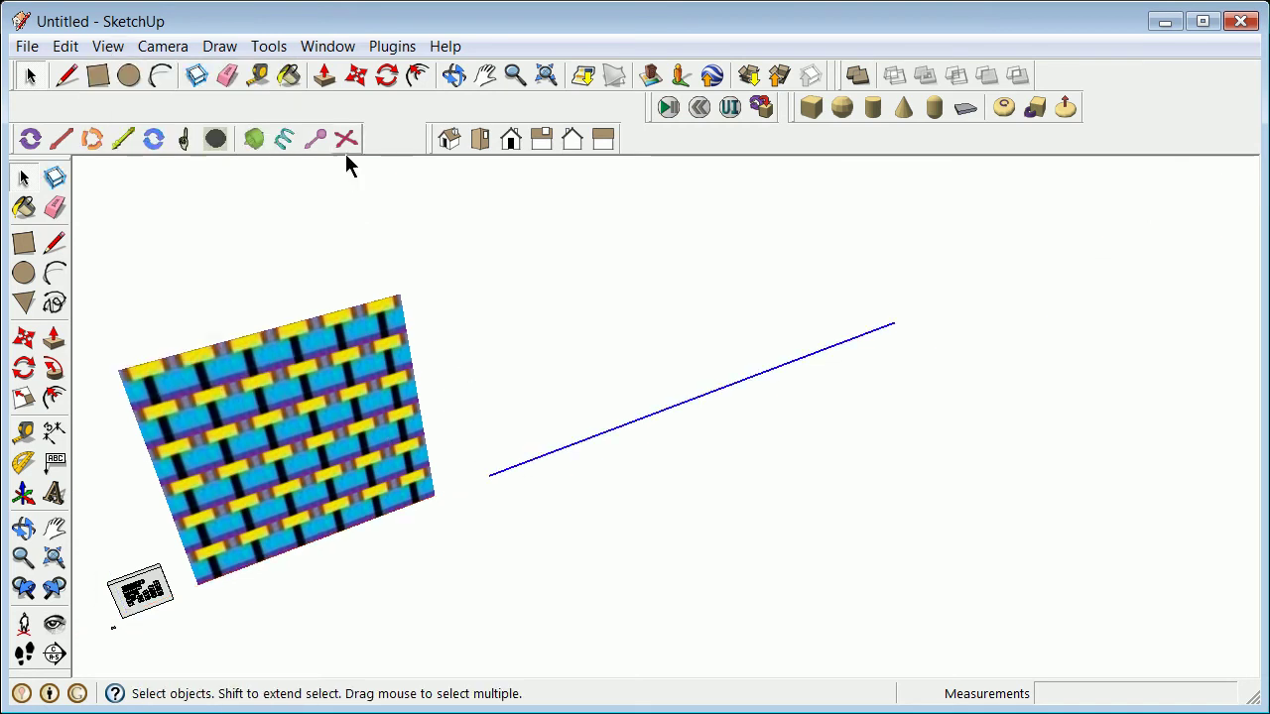
pyautogui.click(358, 79)
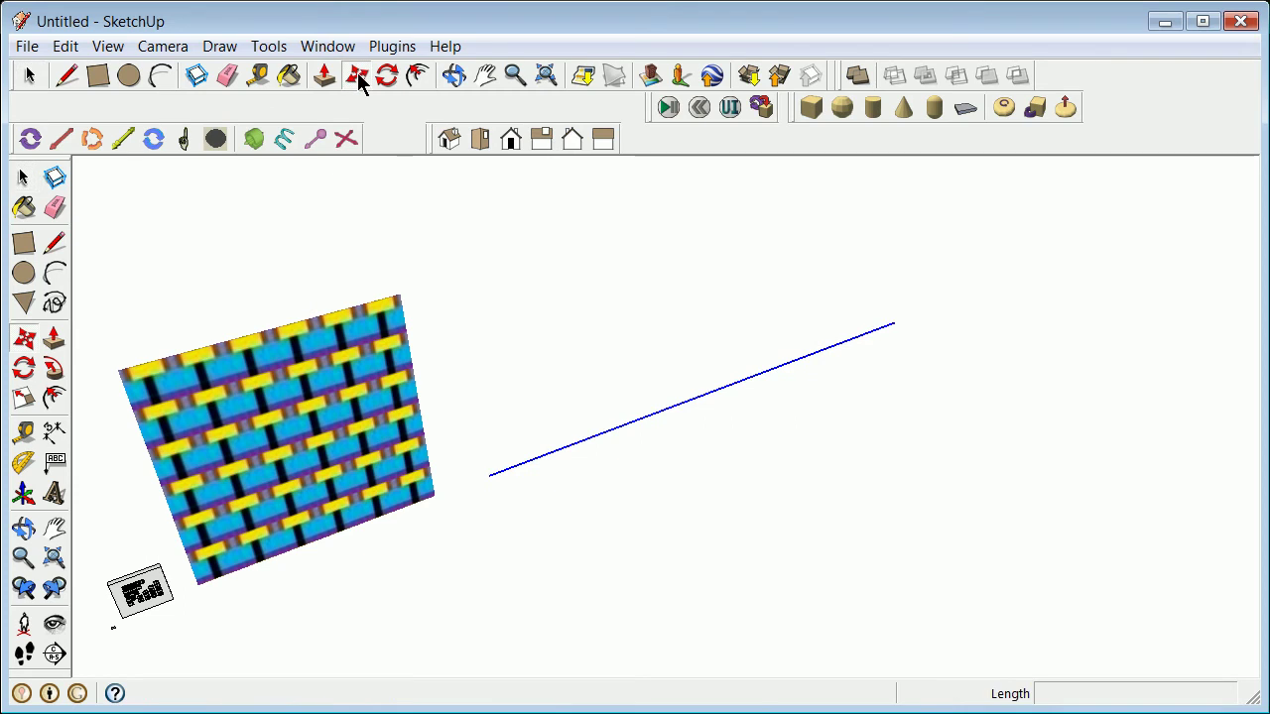
pyautogui.click(489, 475)
pyautogui.press('ctrl')
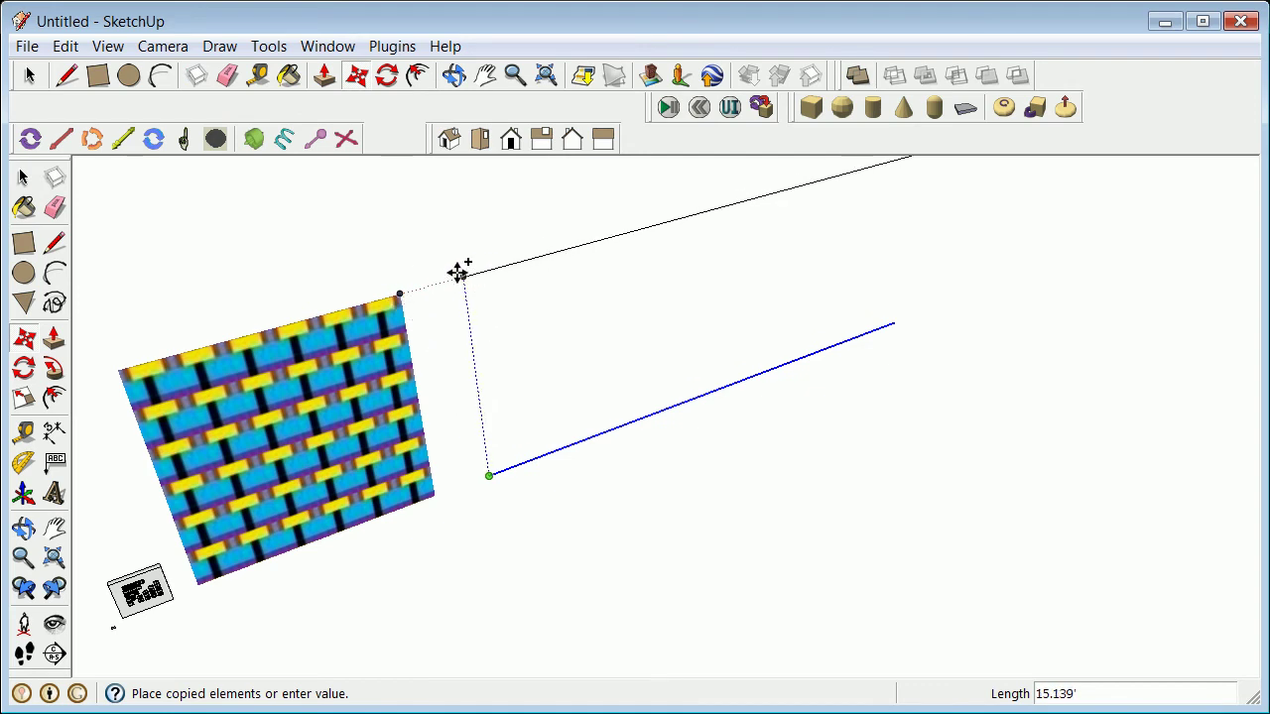
pyautogui.click(462, 274)
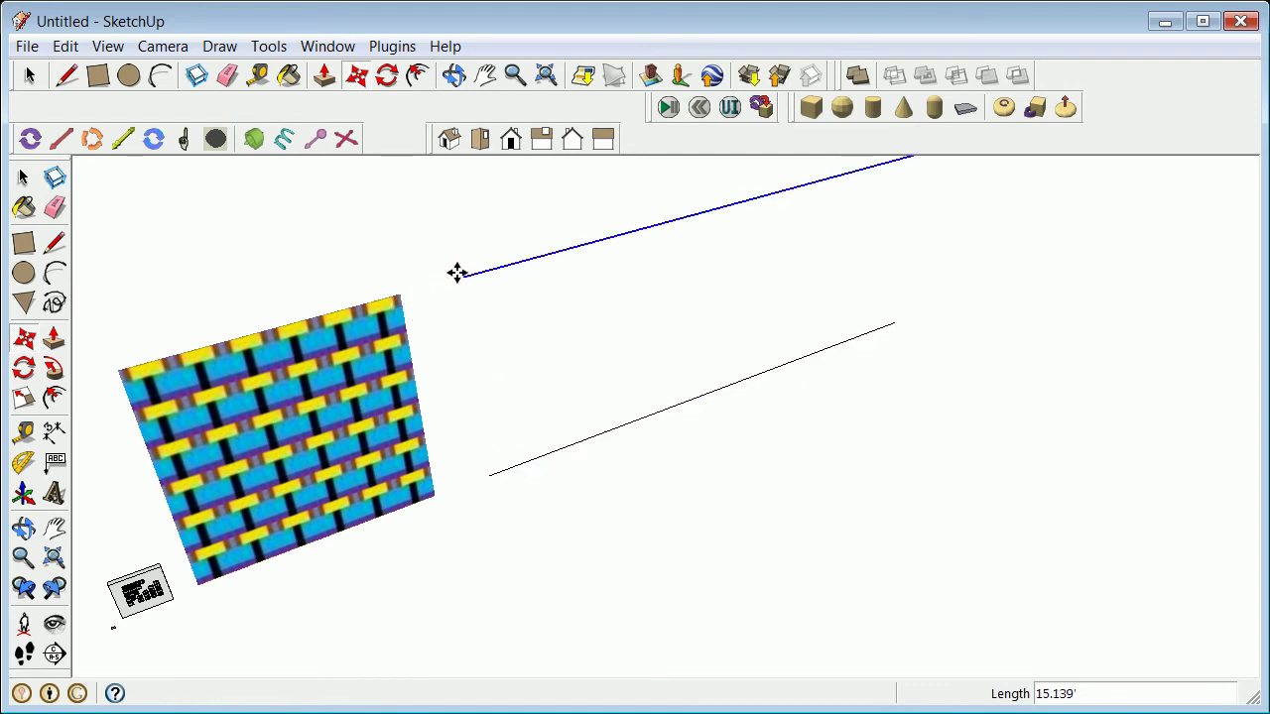
# Step: Draw a vertical line joining the ends of the upper and lower lines nearest the tiled image wall
pyautogui.click(54, 243)
pyautogui.click(464, 275)
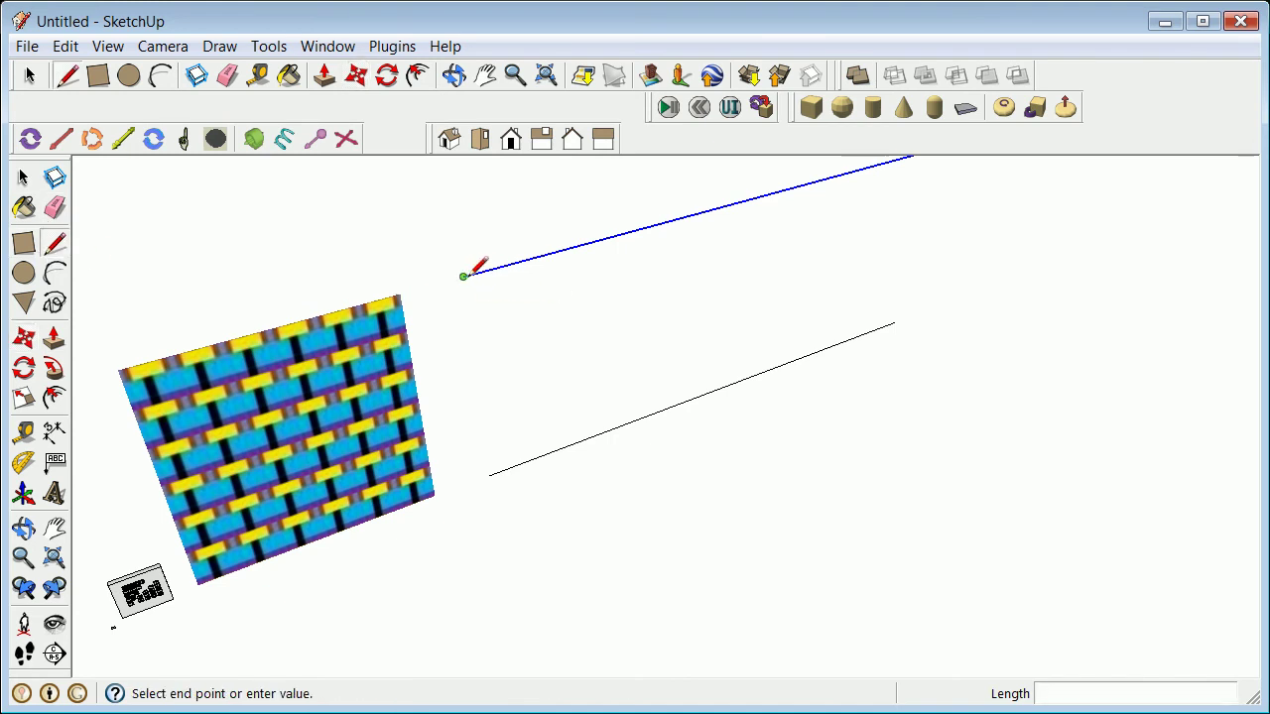
pyautogui.click(489, 475)
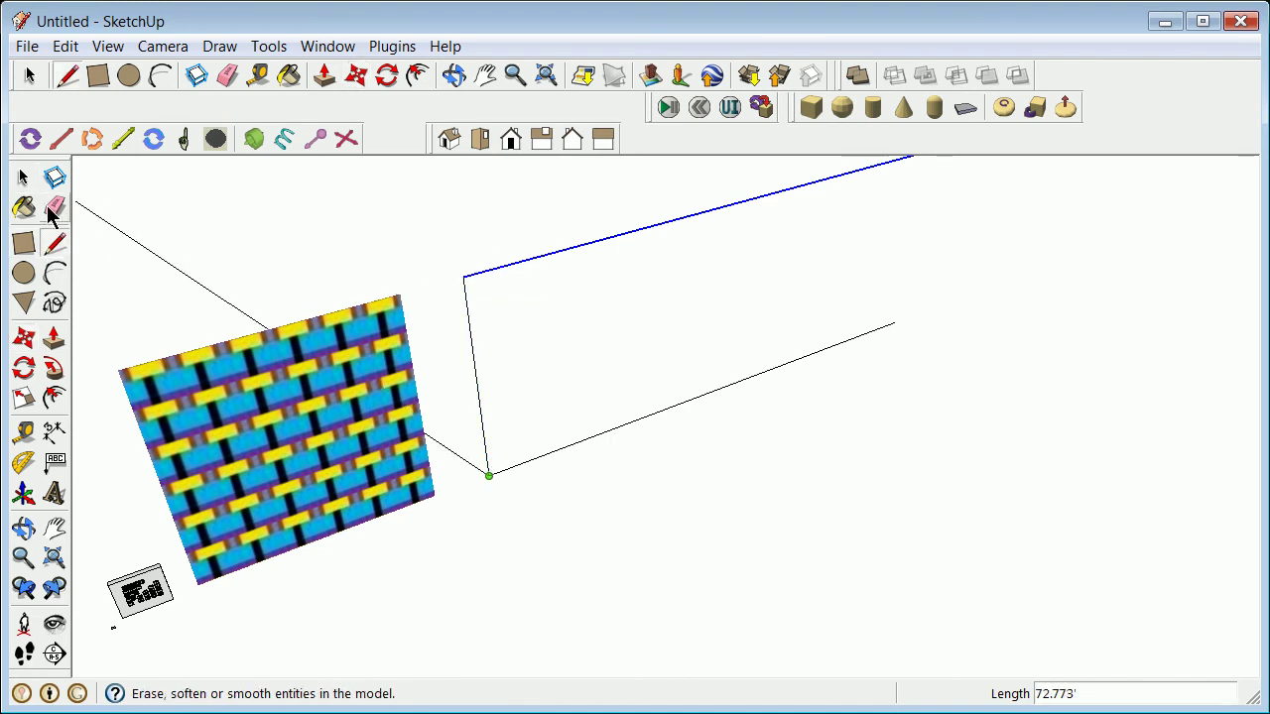
pyautogui.click(55, 246)
# Step: Draw a vertical line joining the far ends of the upper and lower lines to close the upright rectangle
pyautogui.scroll(-3, 760, 207)
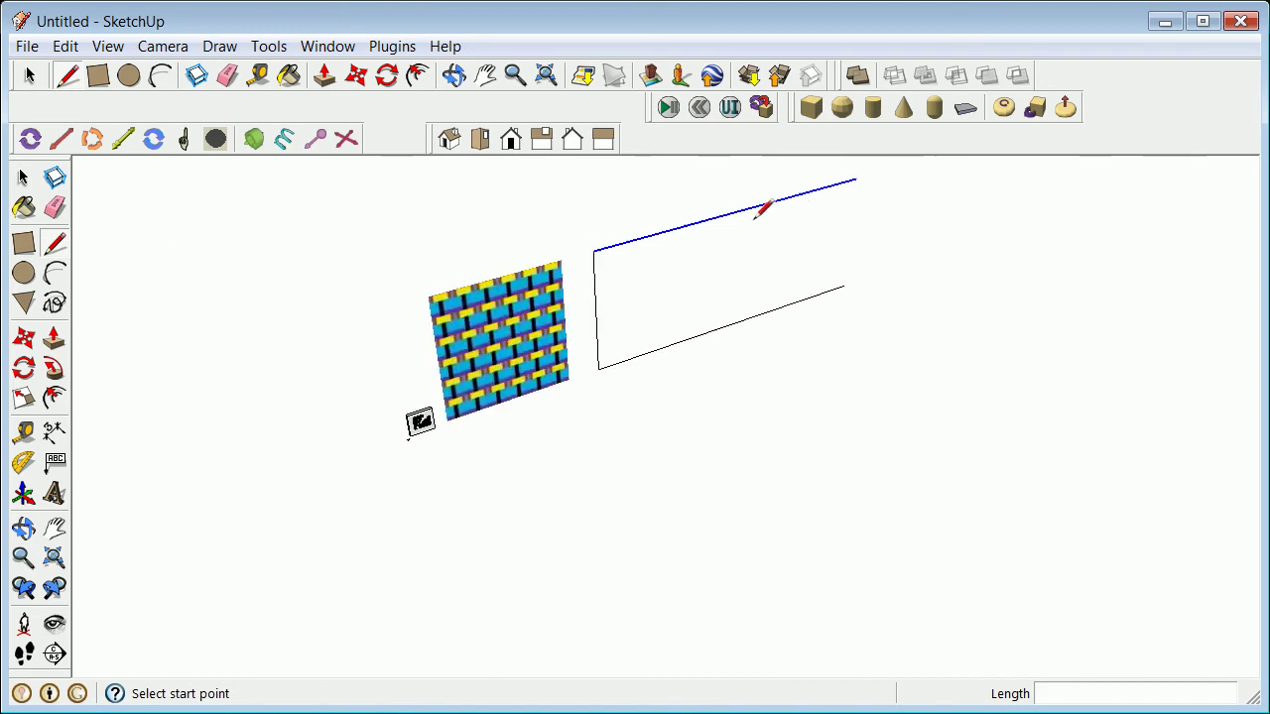
pyautogui.click(846, 182)
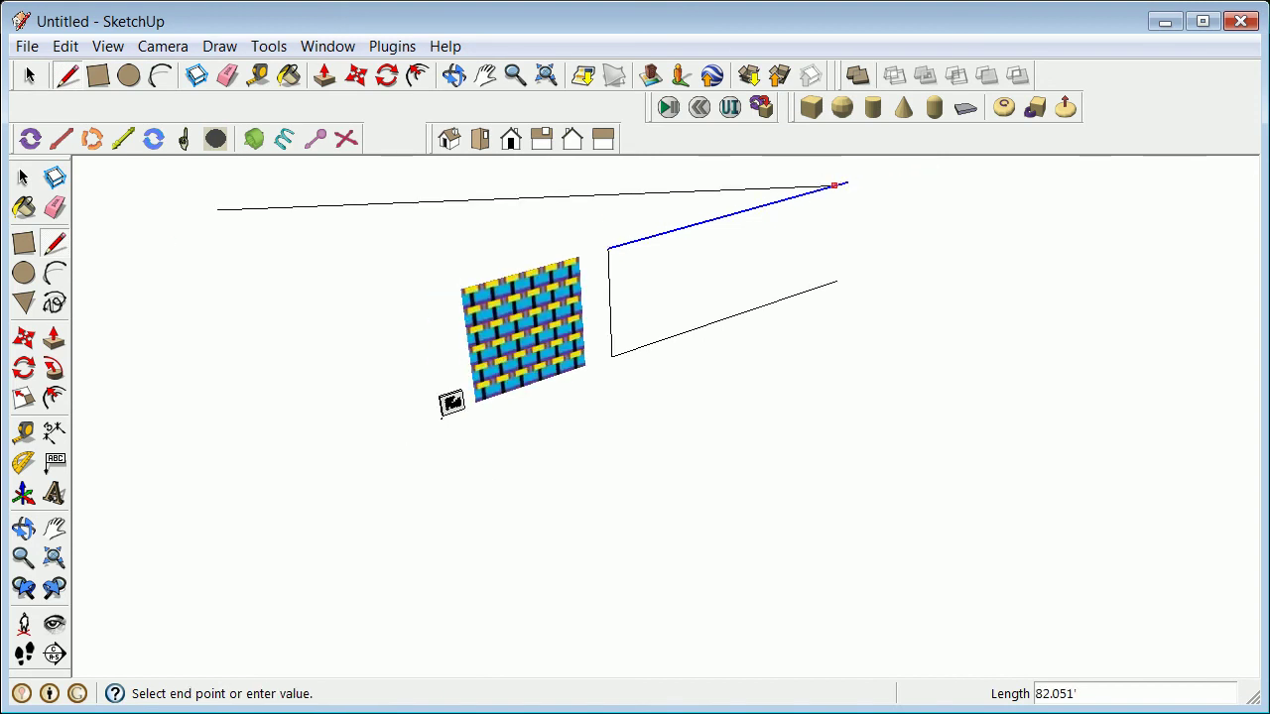
pyautogui.click(18, 181)
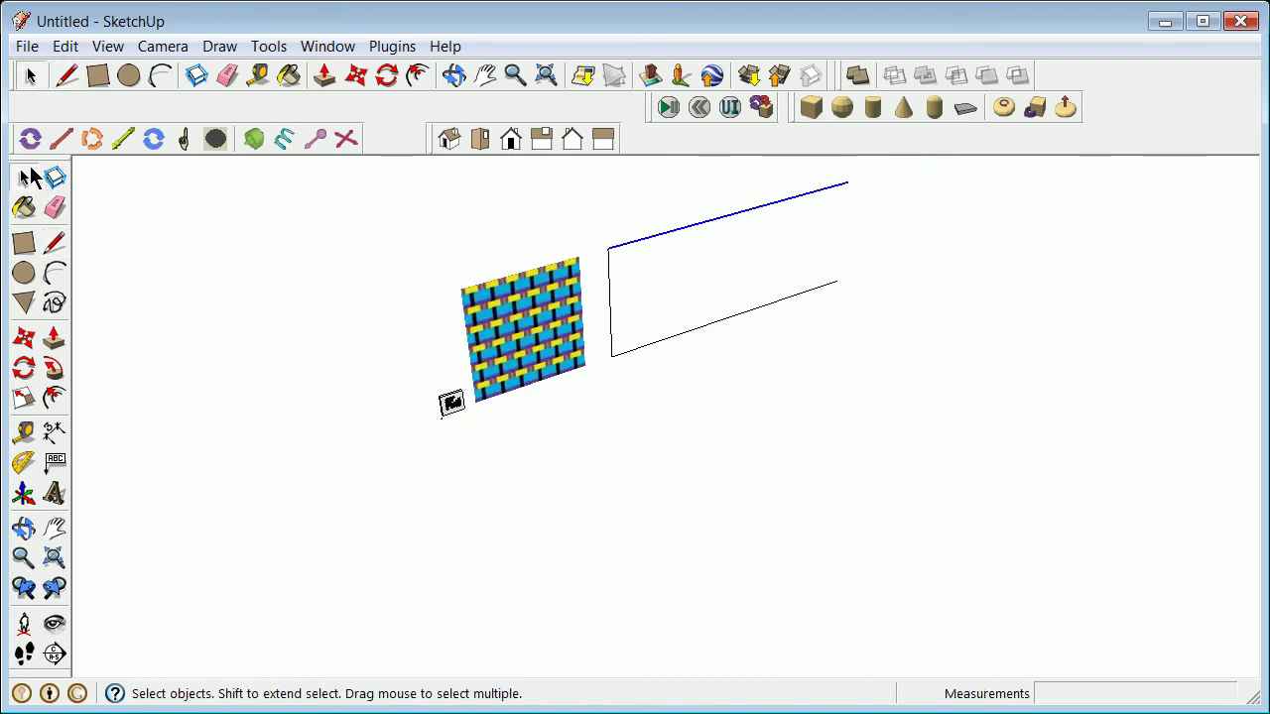
pyautogui.click(66, 77)
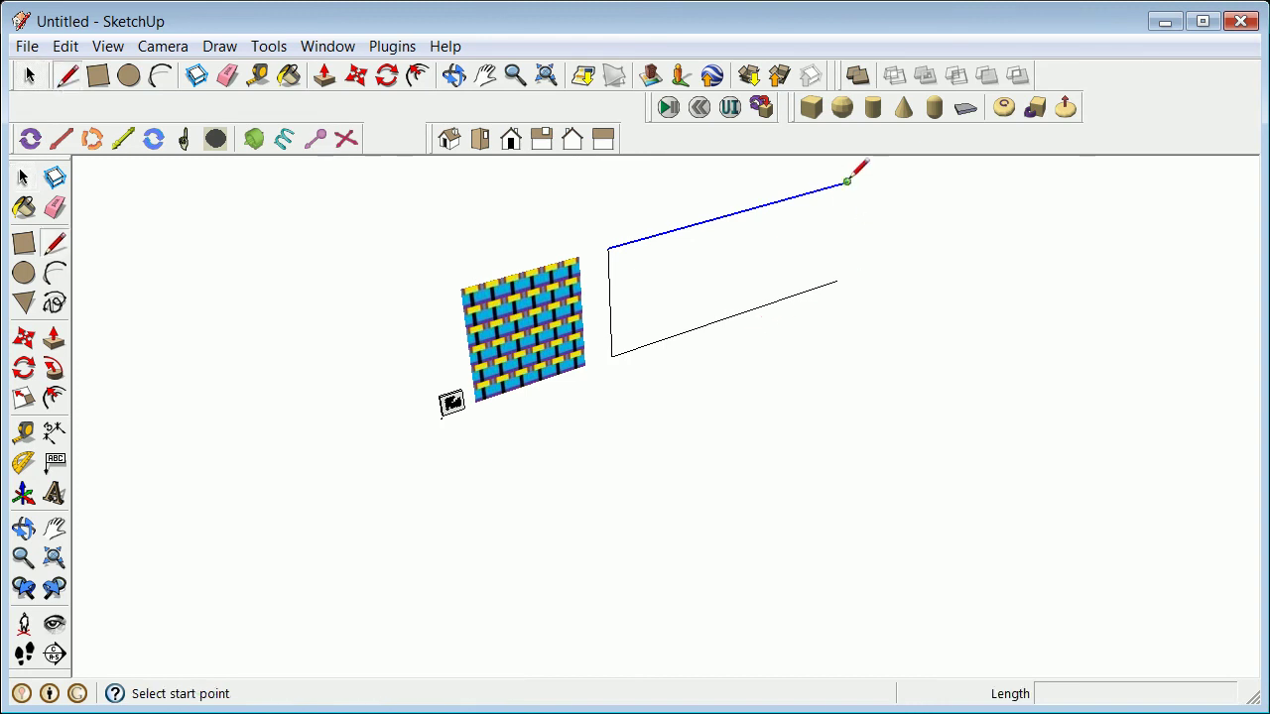
pyautogui.click(846, 181)
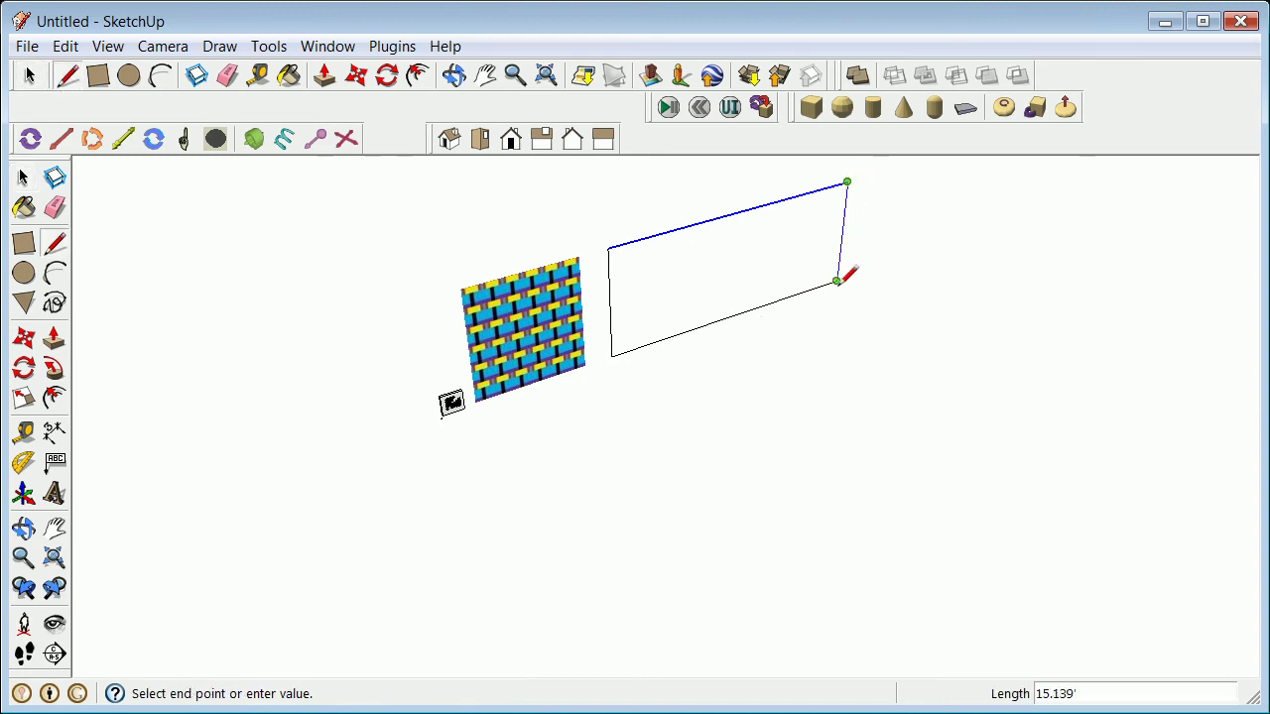
pyautogui.click(839, 282)
pyautogui.click(22, 182)
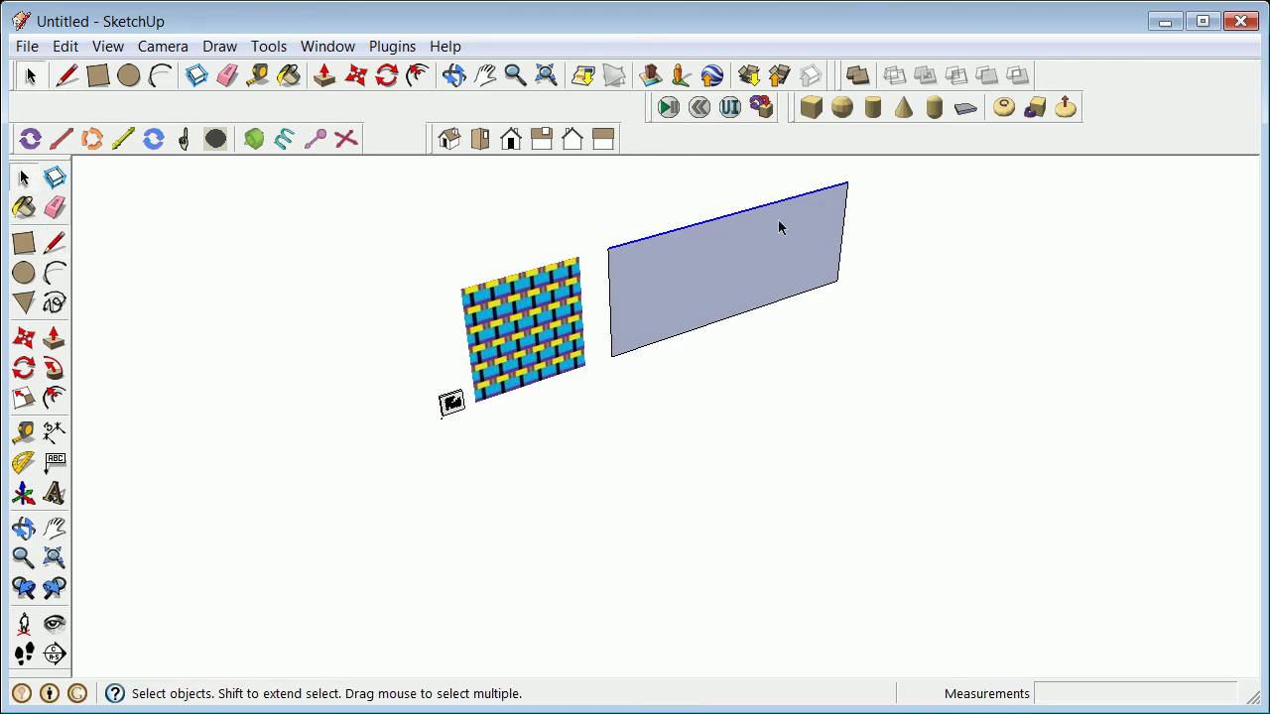
# Step: Draw a flat horizontal rectangle beyond the far end of the upright rectangle
pyautogui.scroll(3, 752, 145)
pyautogui.scroll(-4, 535, 346)
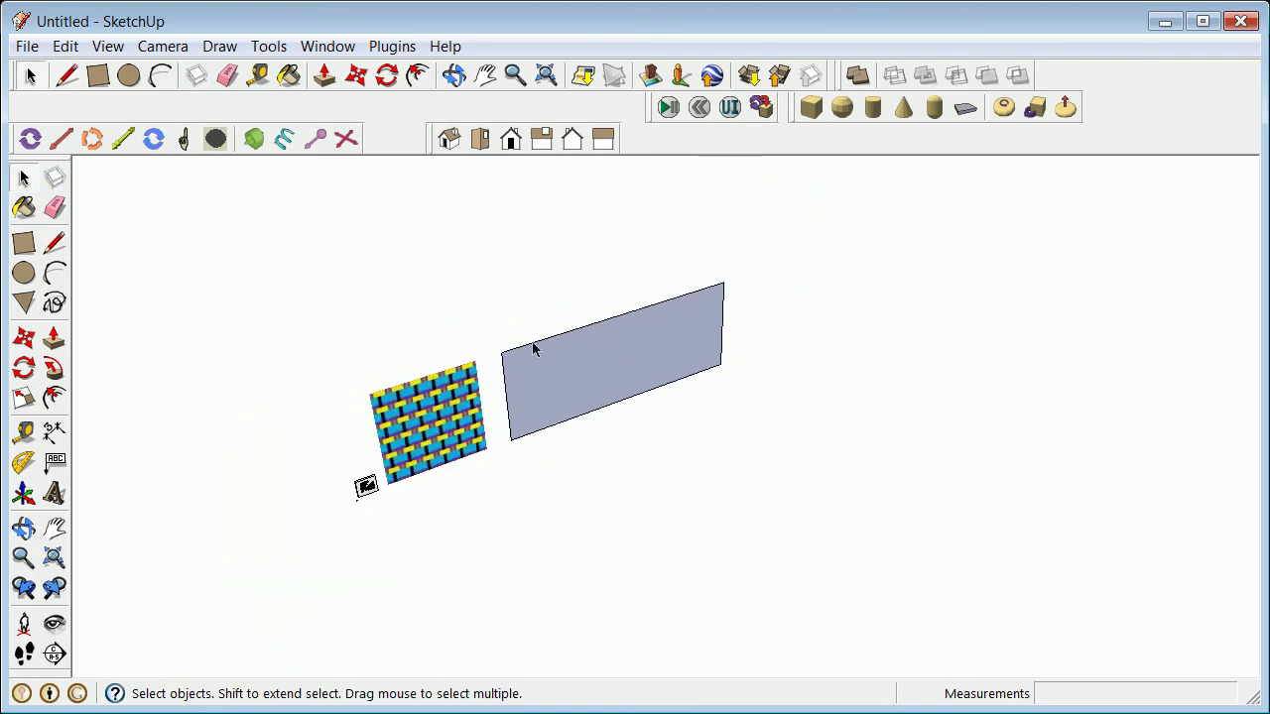
pyautogui.click(24, 243)
pyautogui.click(787, 368)
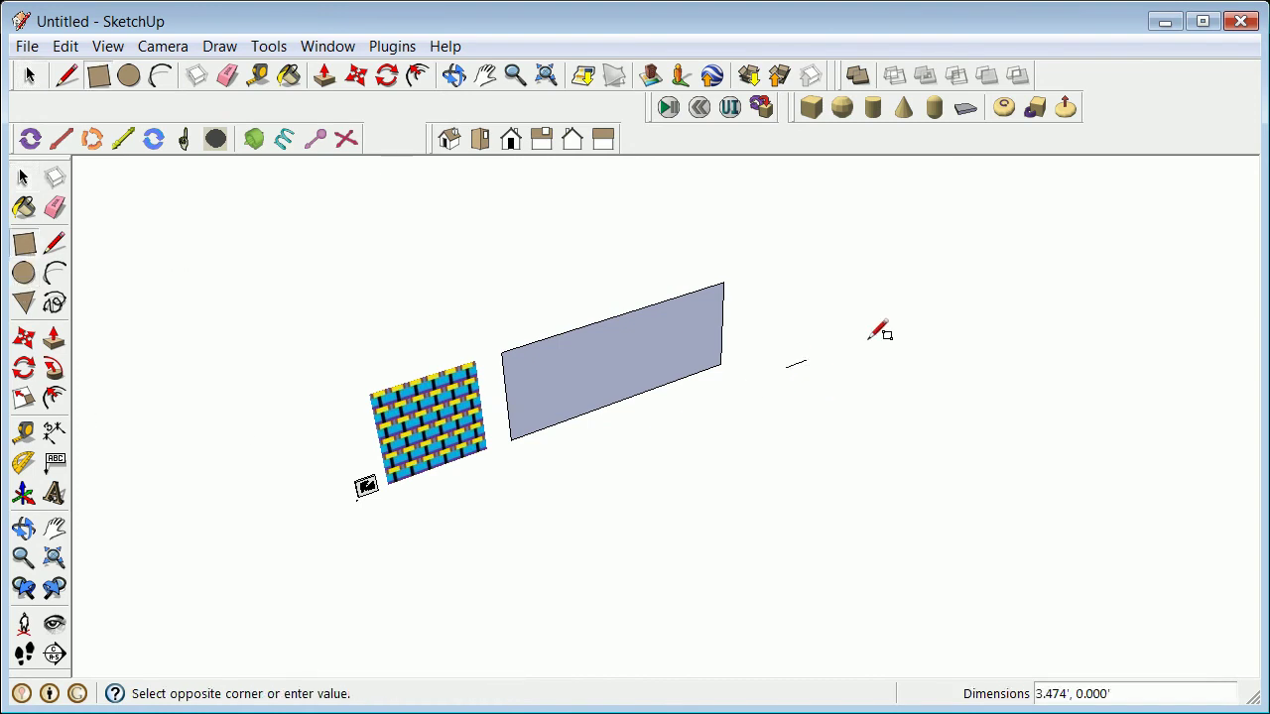
pyautogui.click(1109, 352)
pyautogui.scroll(2, 599, 278)
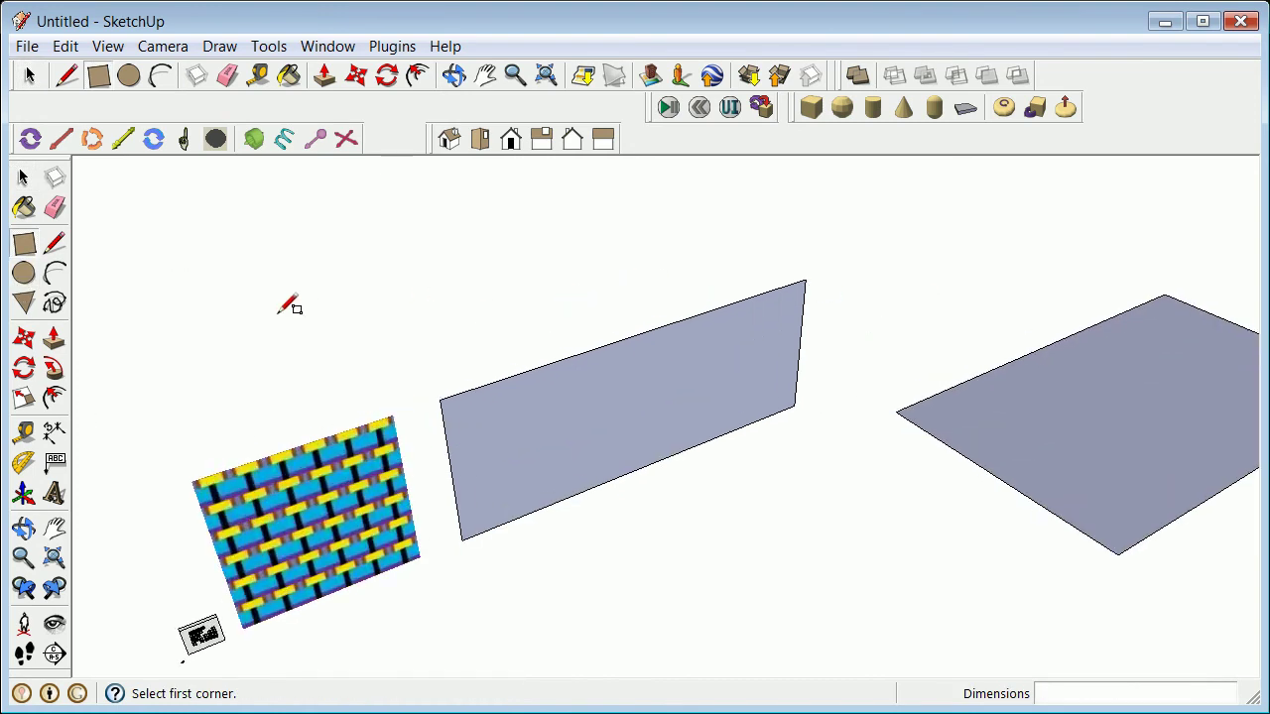
pyautogui.click(23, 184)
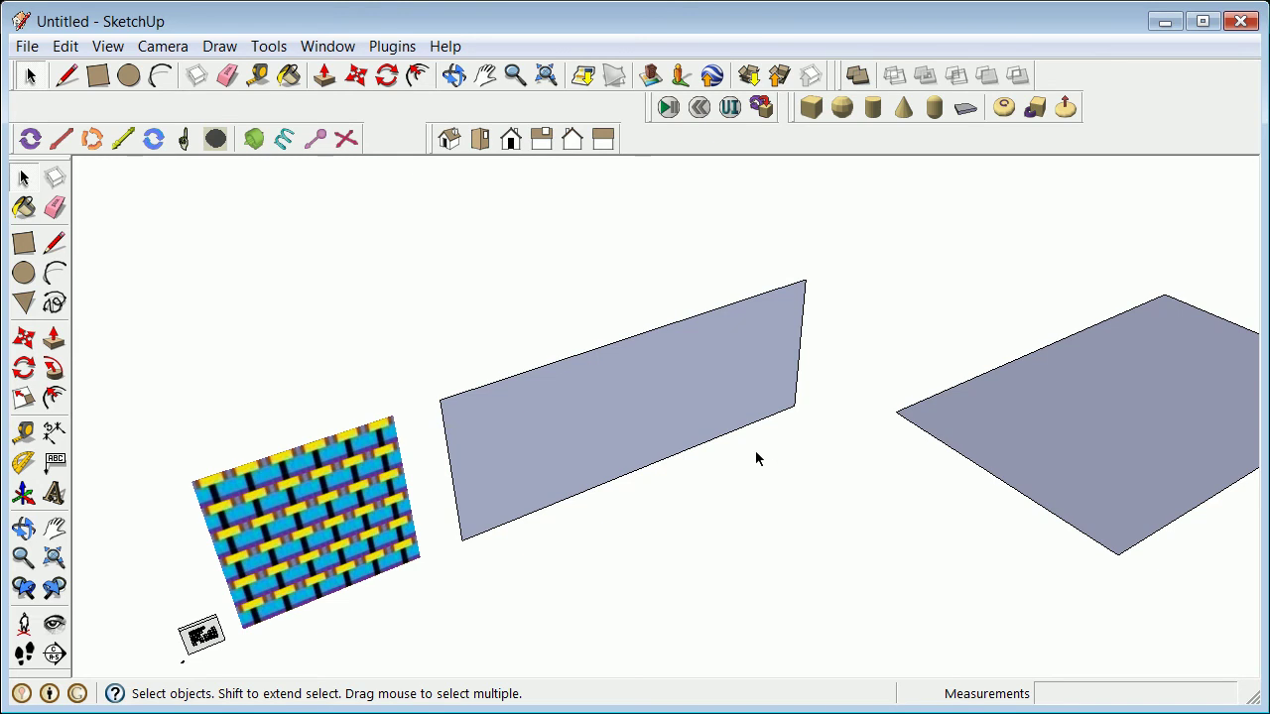
# Step: Import Icon1.jpg as a texture and tile it across the upright rectangle from its lower corner nearest the tiled image wall
pyautogui.scroll(4, 609, 383)
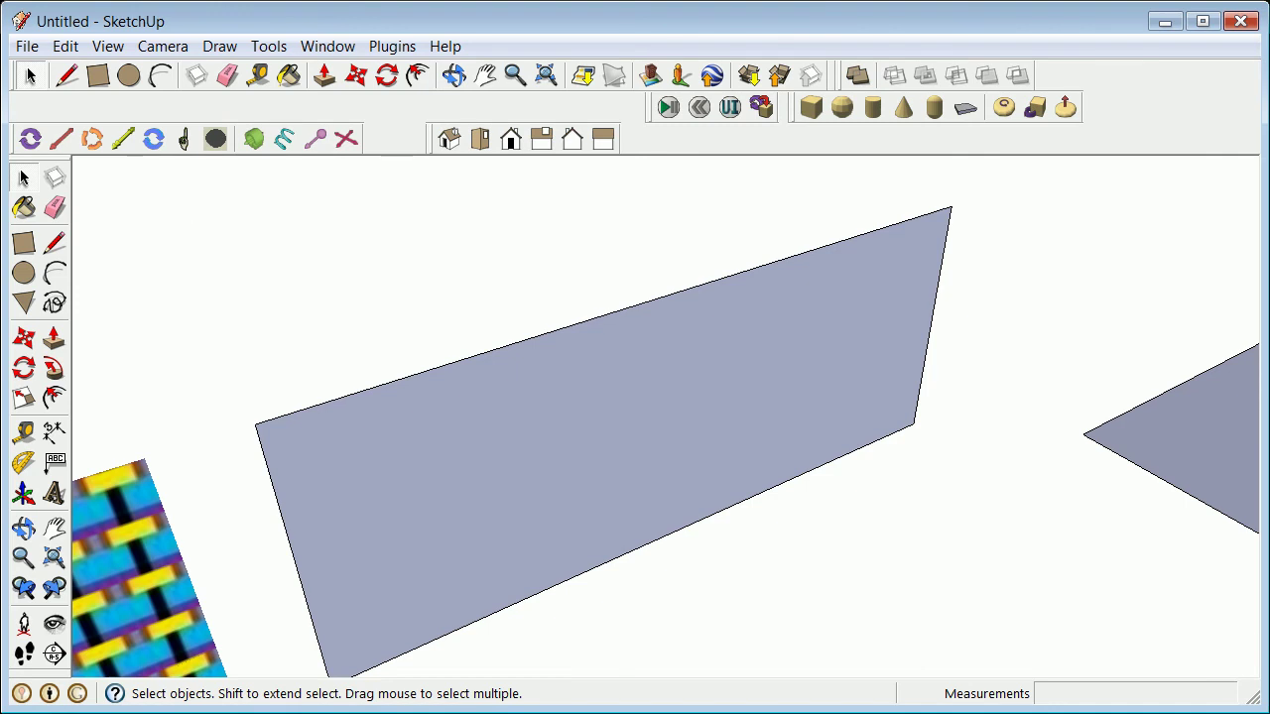
pyautogui.scroll(3, 551, 574)
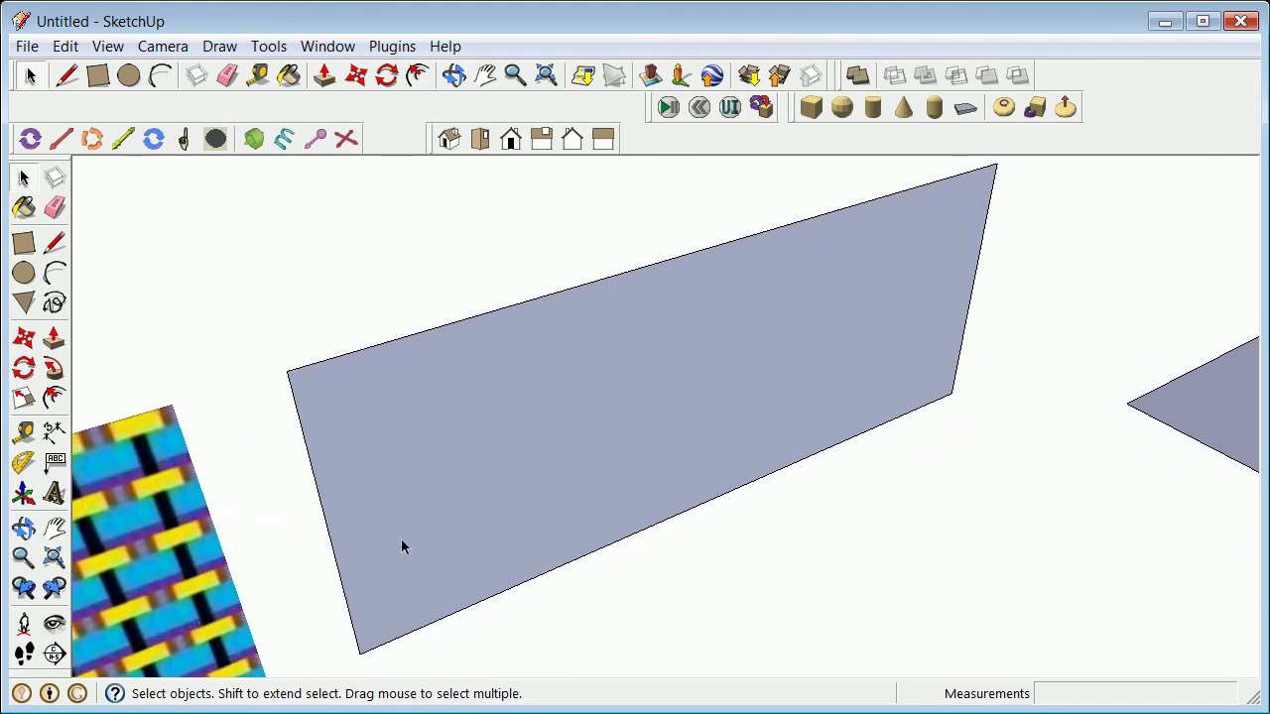
pyautogui.click(26, 46)
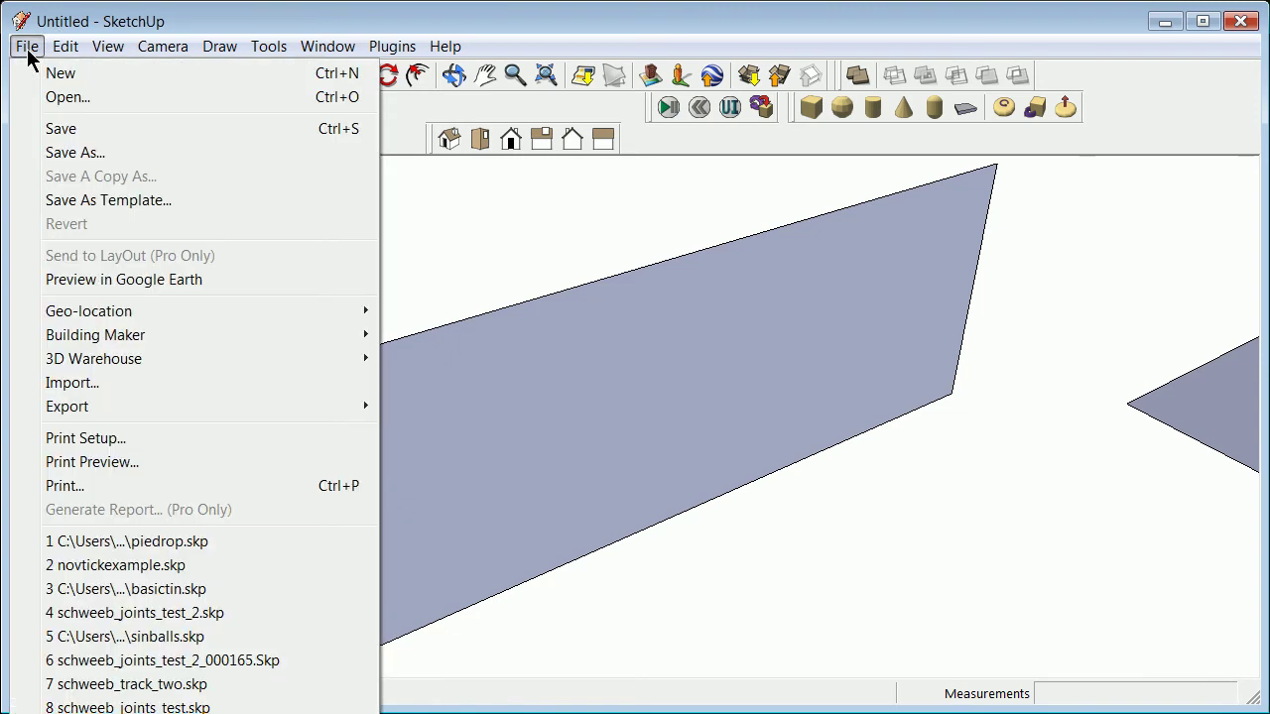
pyautogui.click(113, 383)
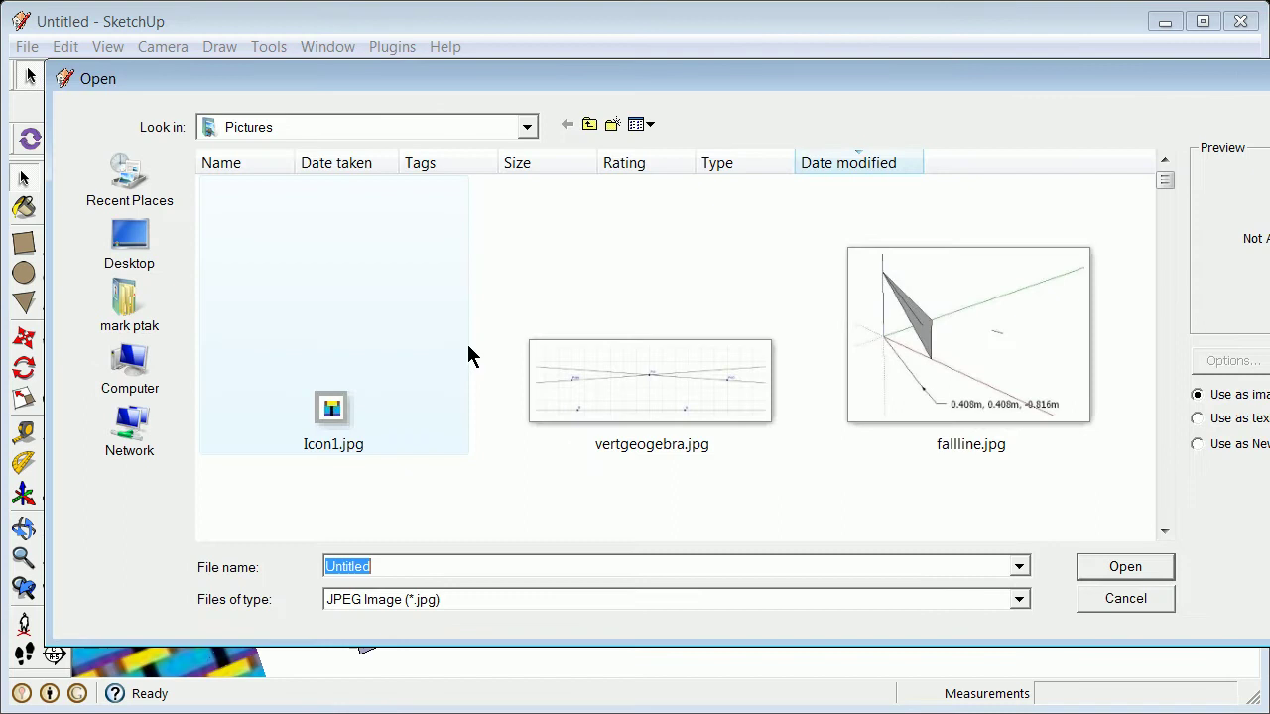
pyautogui.click(346, 420)
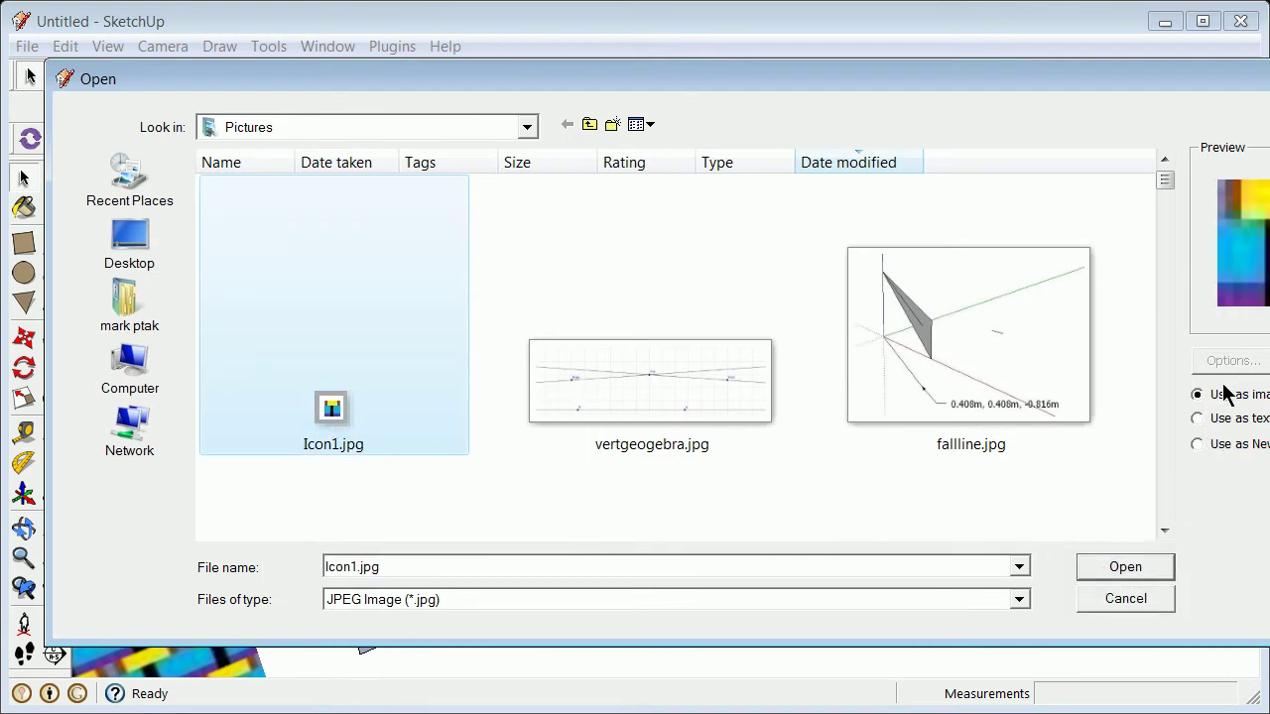
pyautogui.click(1198, 419)
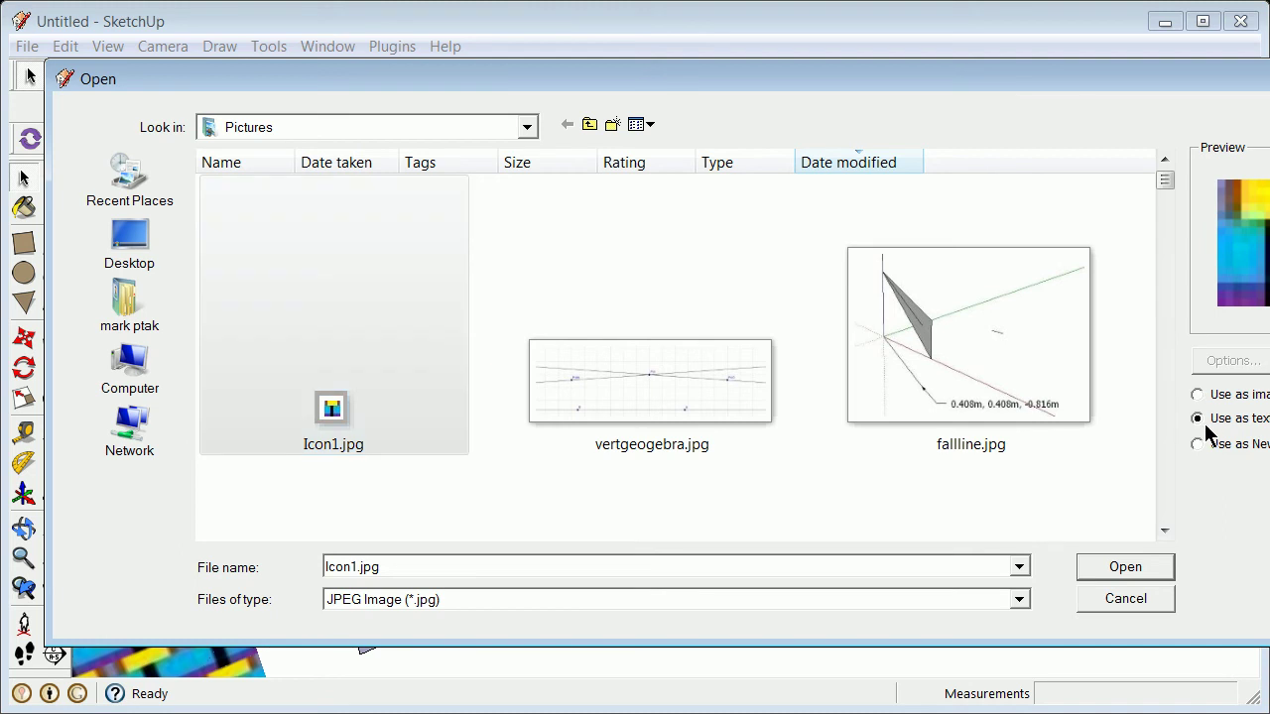
pyautogui.click(1141, 568)
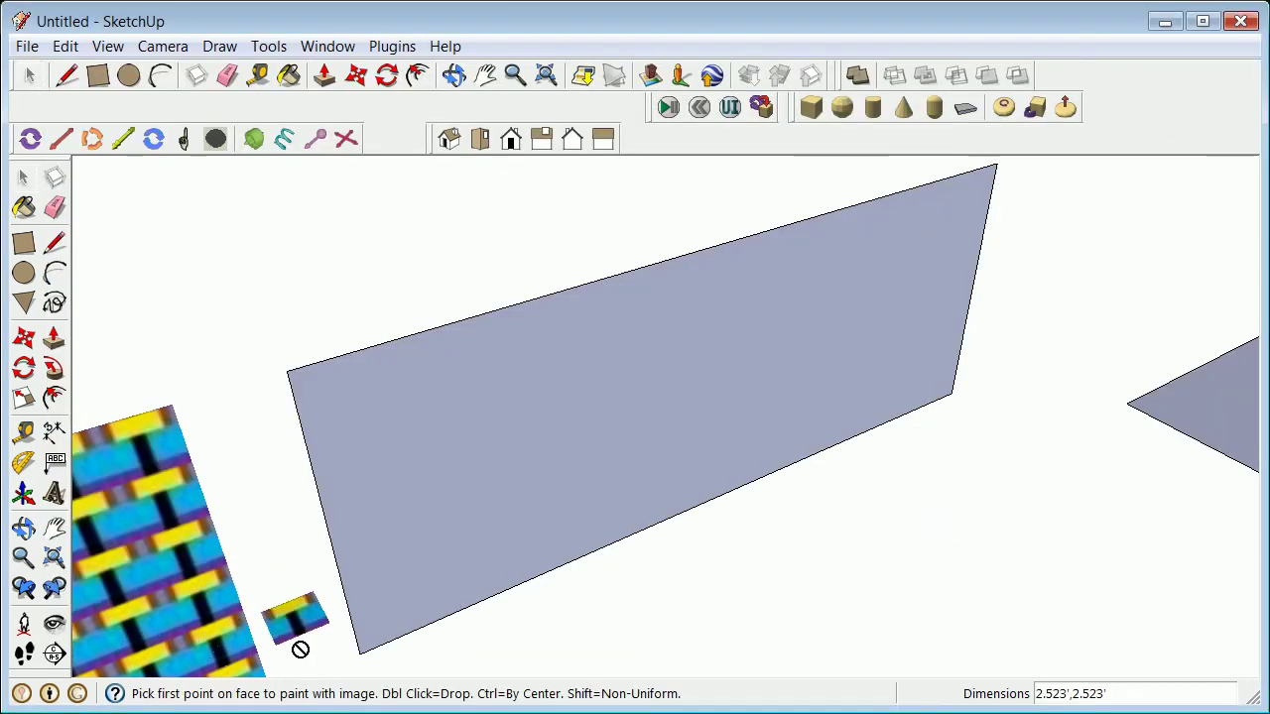
pyautogui.click(360, 653)
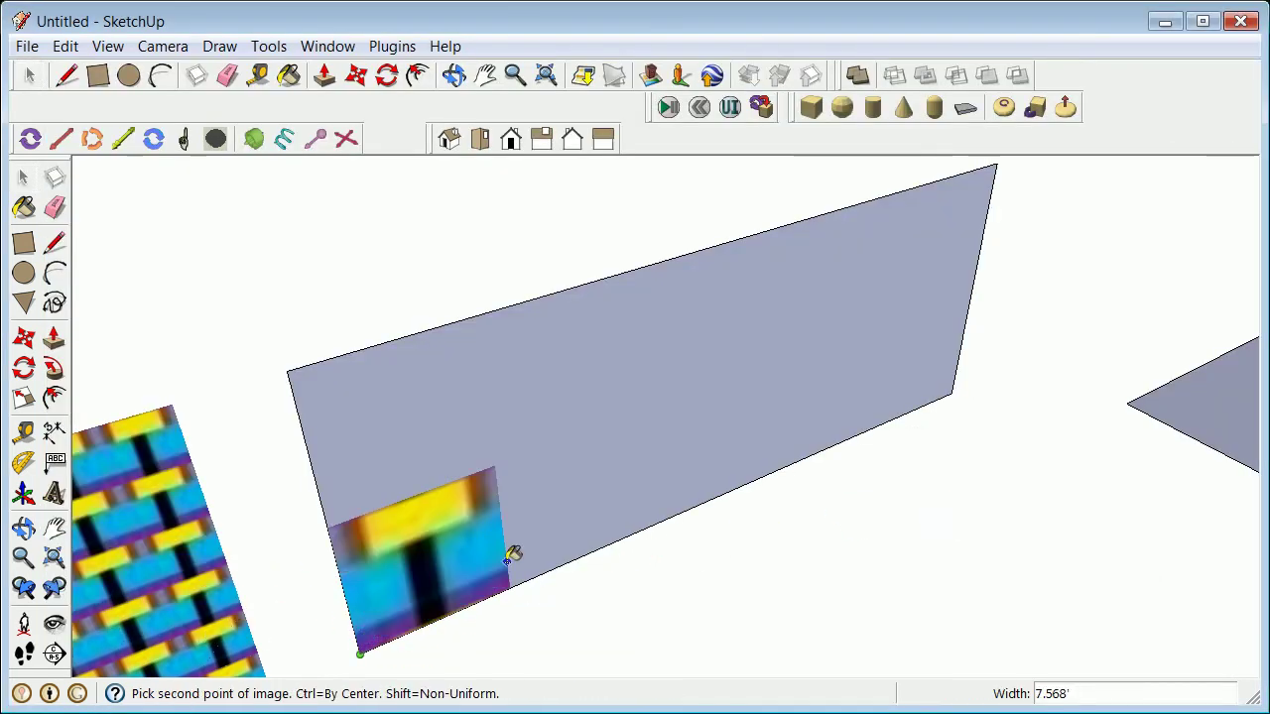
pyautogui.click(418, 577)
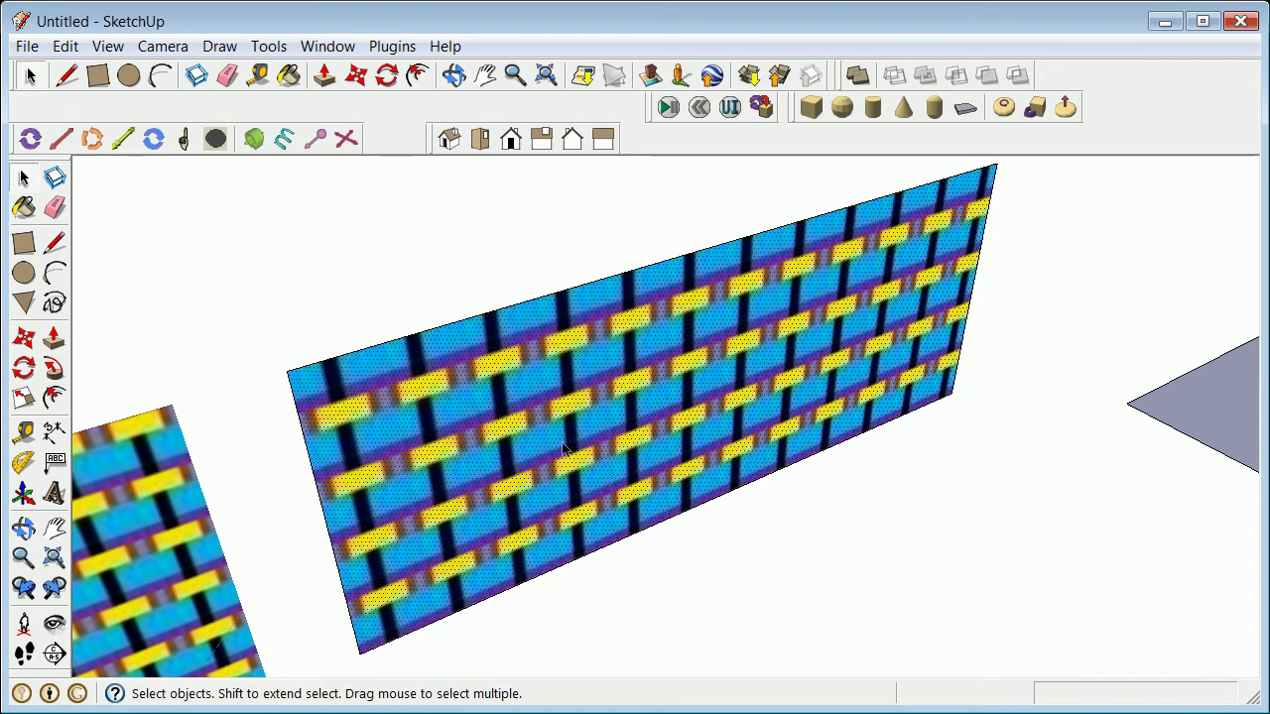
# Step: Examine the textured upright face beside the tiled image wall, selecting the face to check that it is one piece
pyautogui.scroll(-3, 290, 405)
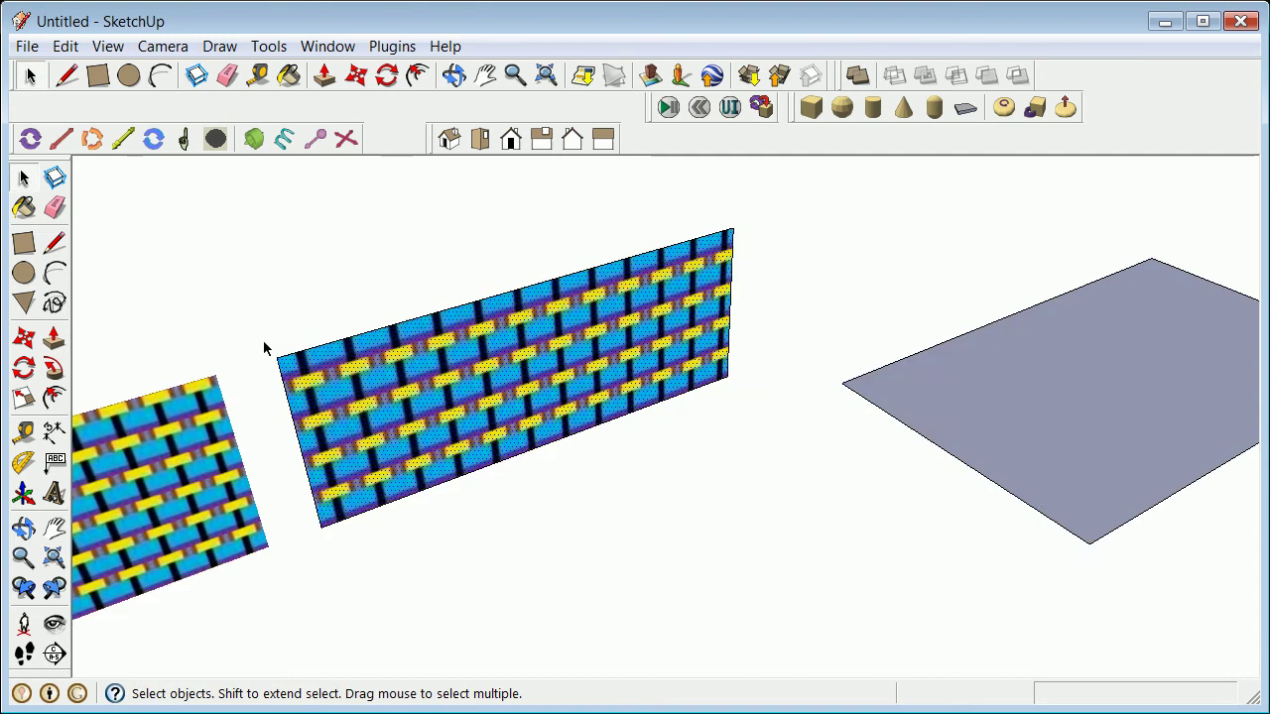
pyautogui.scroll(-1, 293, 284)
pyautogui.scroll(-2, 293, 286)
pyautogui.click(395, 410)
pyautogui.scroll(4, 387, 381)
pyautogui.scroll(-5, 387, 381)
pyautogui.scroll(-1, 387, 383)
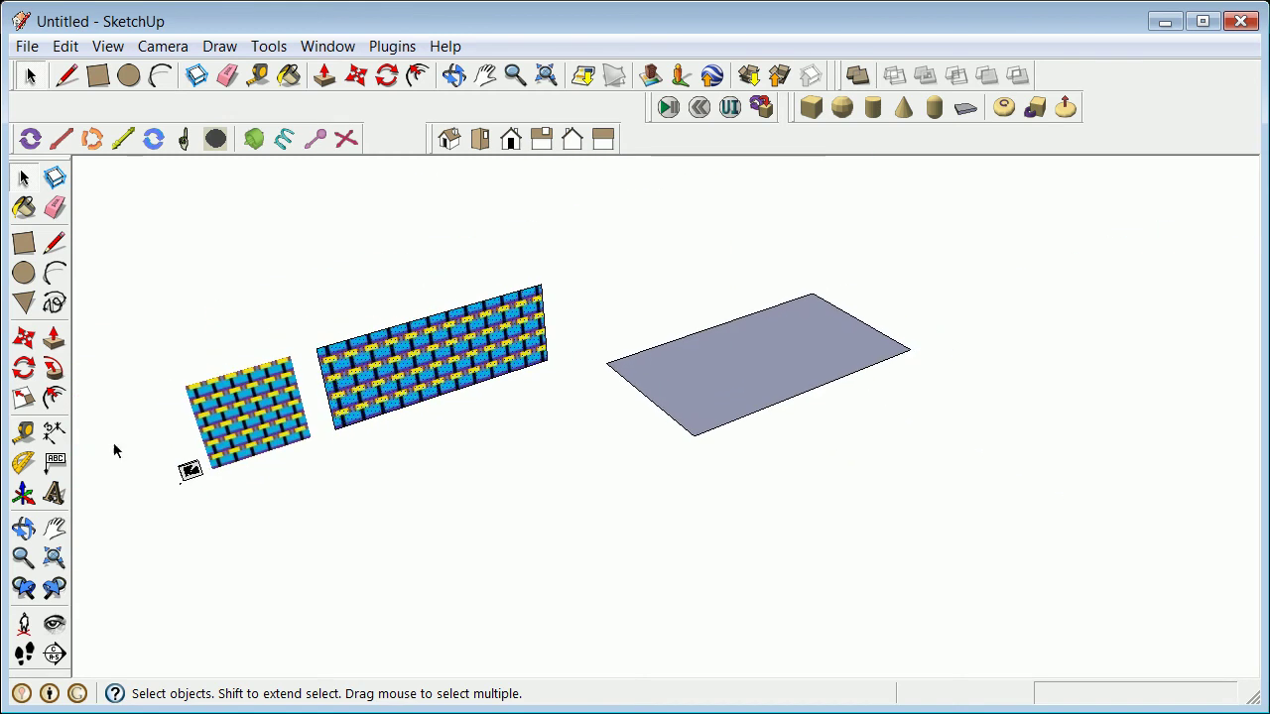
# Step: Erase two separate image tiles from the tiled image wall, one in its lower part and one in its upper part
pyautogui.scroll(3, 230, 432)
pyautogui.rightClick(246, 365)
pyautogui.click(276, 405)
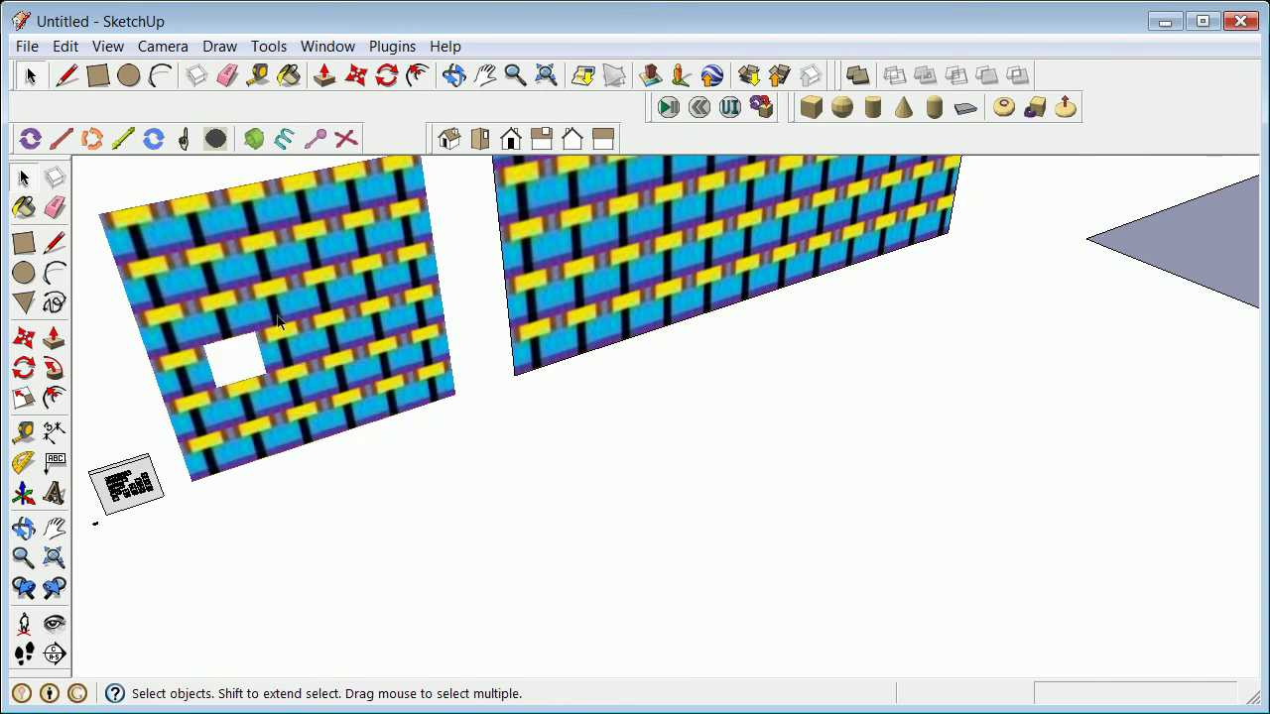
pyautogui.rightClick(319, 248)
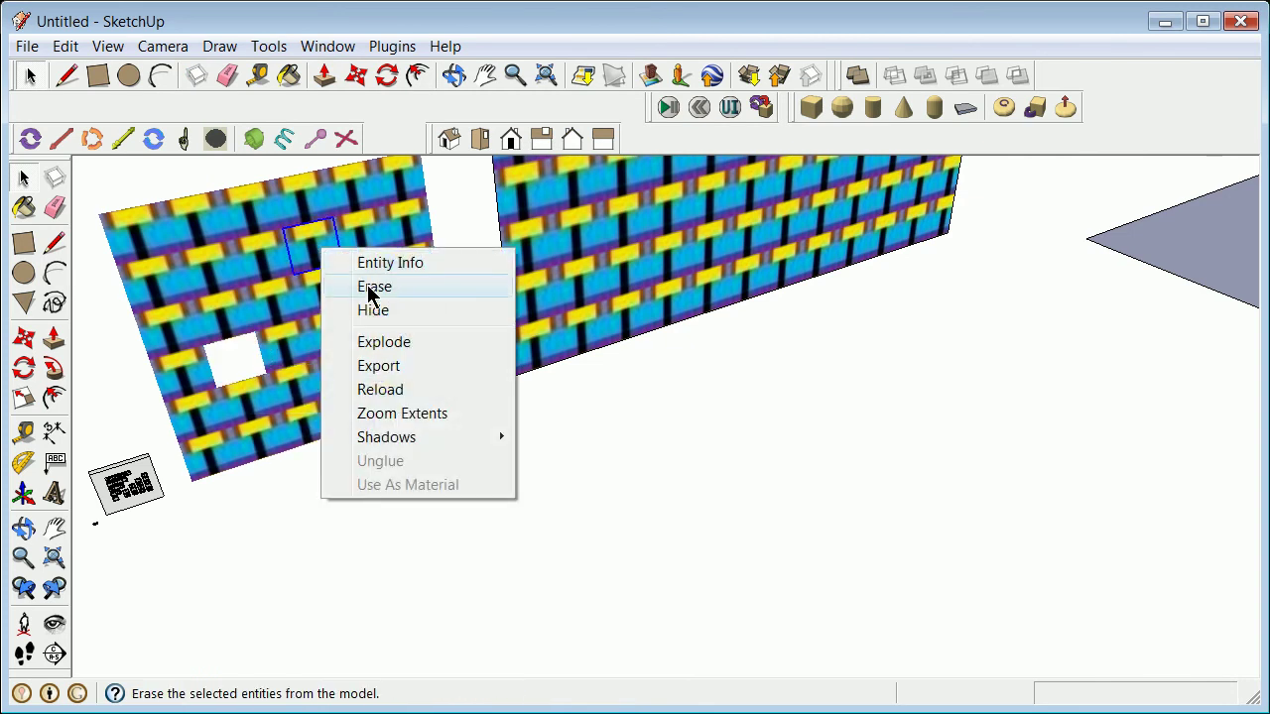
pyautogui.click(361, 281)
# Step: Draw a rectangle about 5.6 by 4.4 feet on the textured face and erase the area inside it to cut an opening
pyautogui.scroll(-3, 608, 253)
pyautogui.scroll(6, 620, 233)
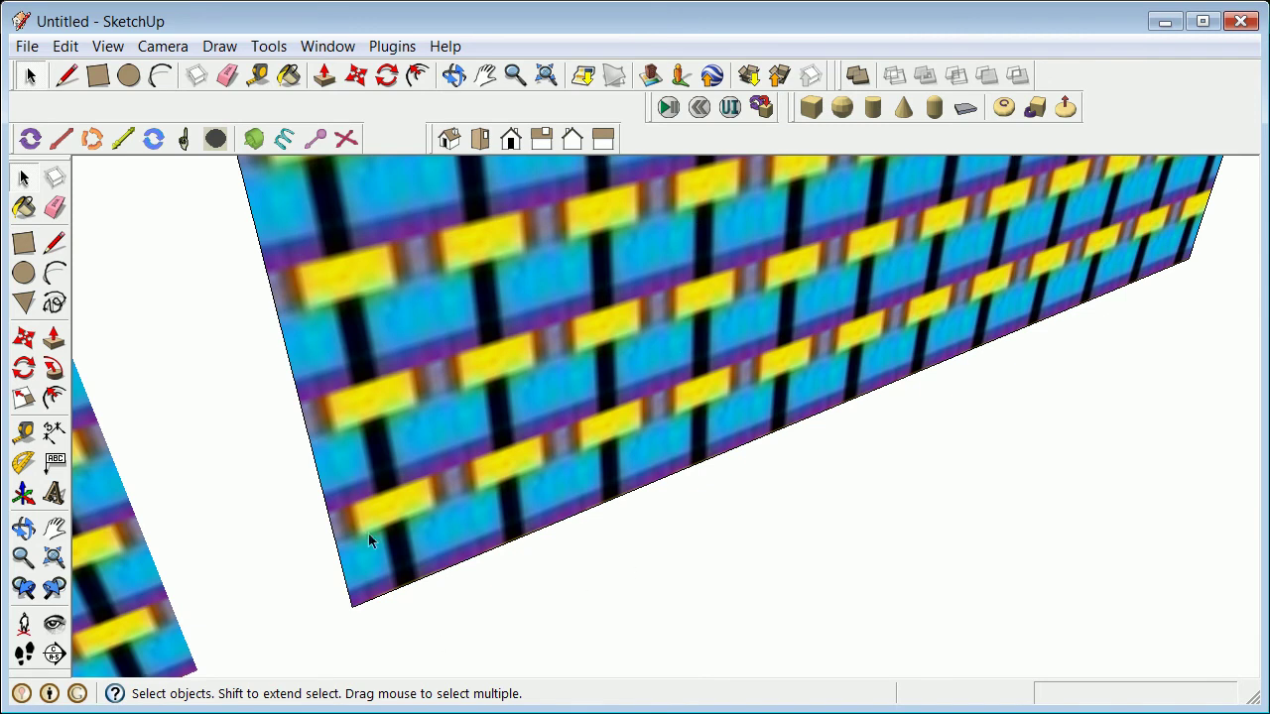
pyautogui.click(24, 242)
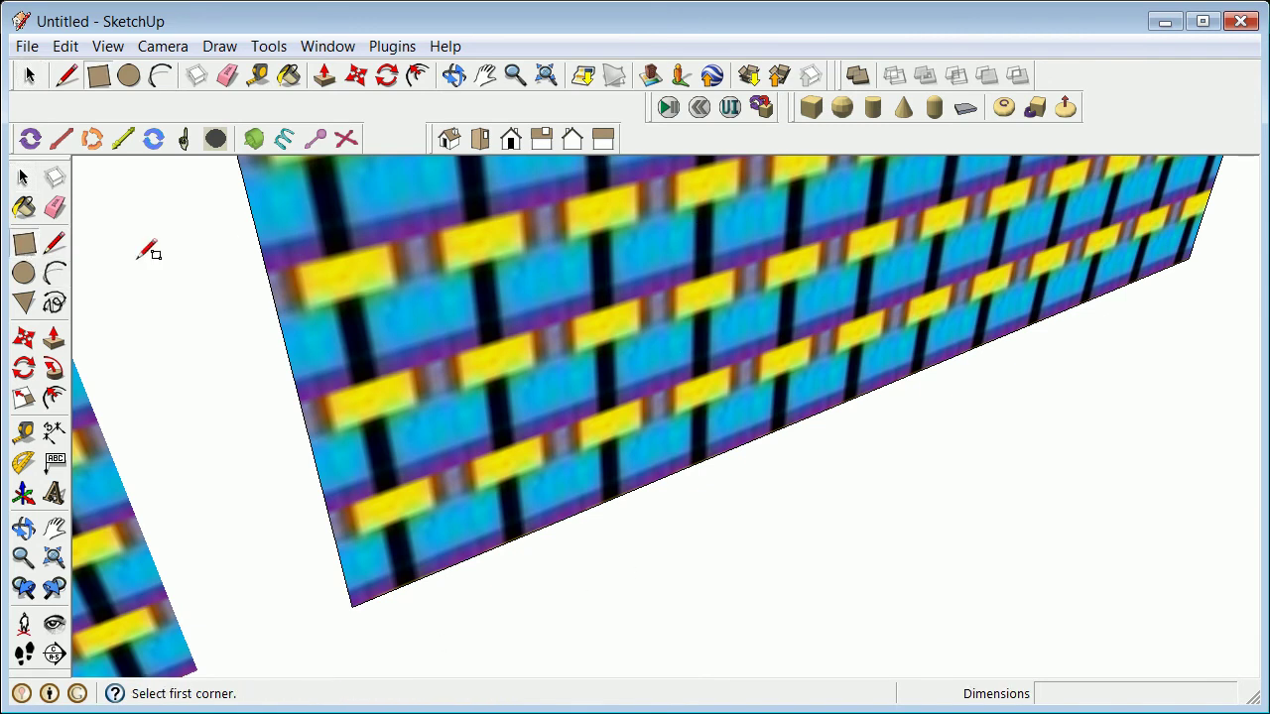
pyautogui.click(417, 227)
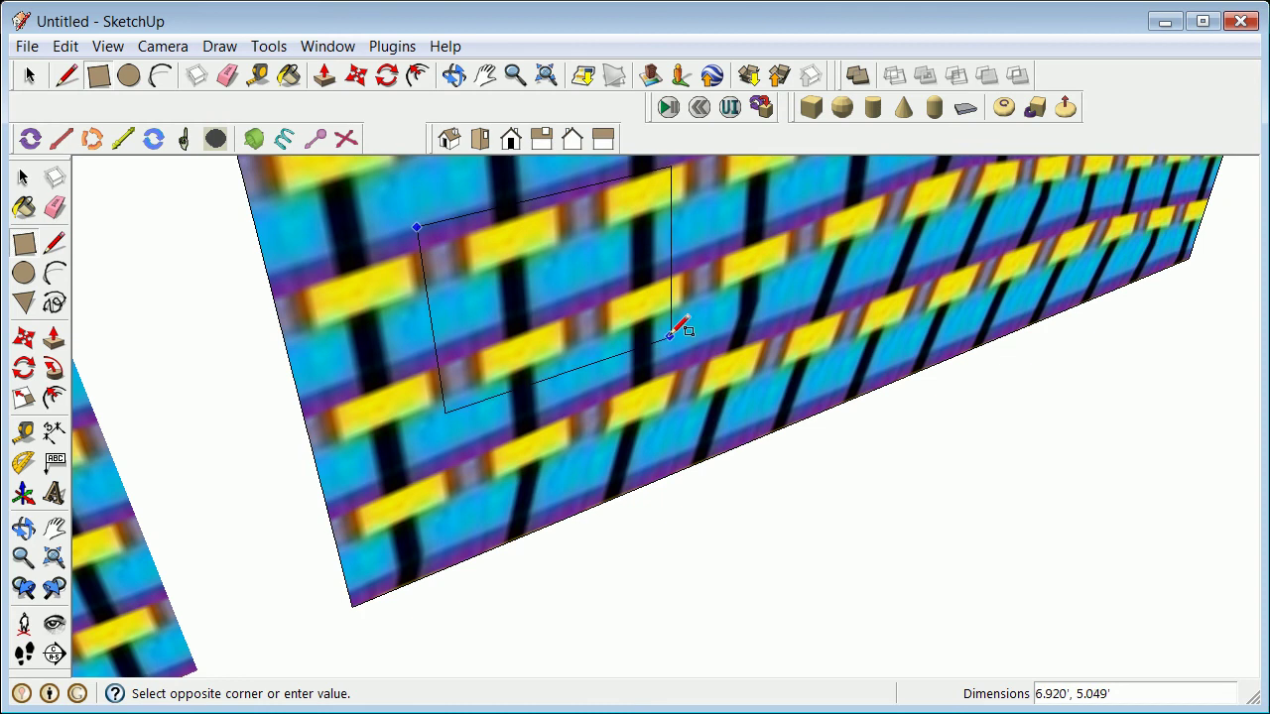
pyautogui.click(631, 329)
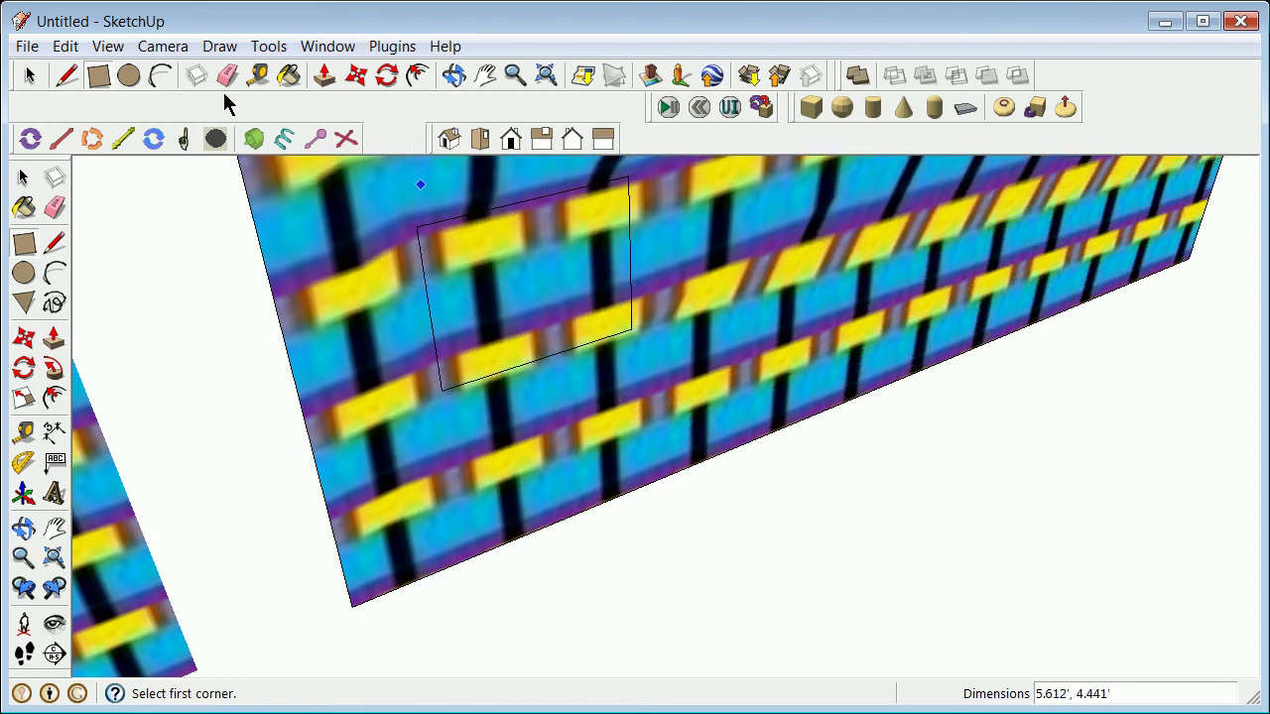
pyautogui.press('space')
pyautogui.click(513, 298)
pyautogui.rightClick(513, 298)
pyautogui.click(556, 340)
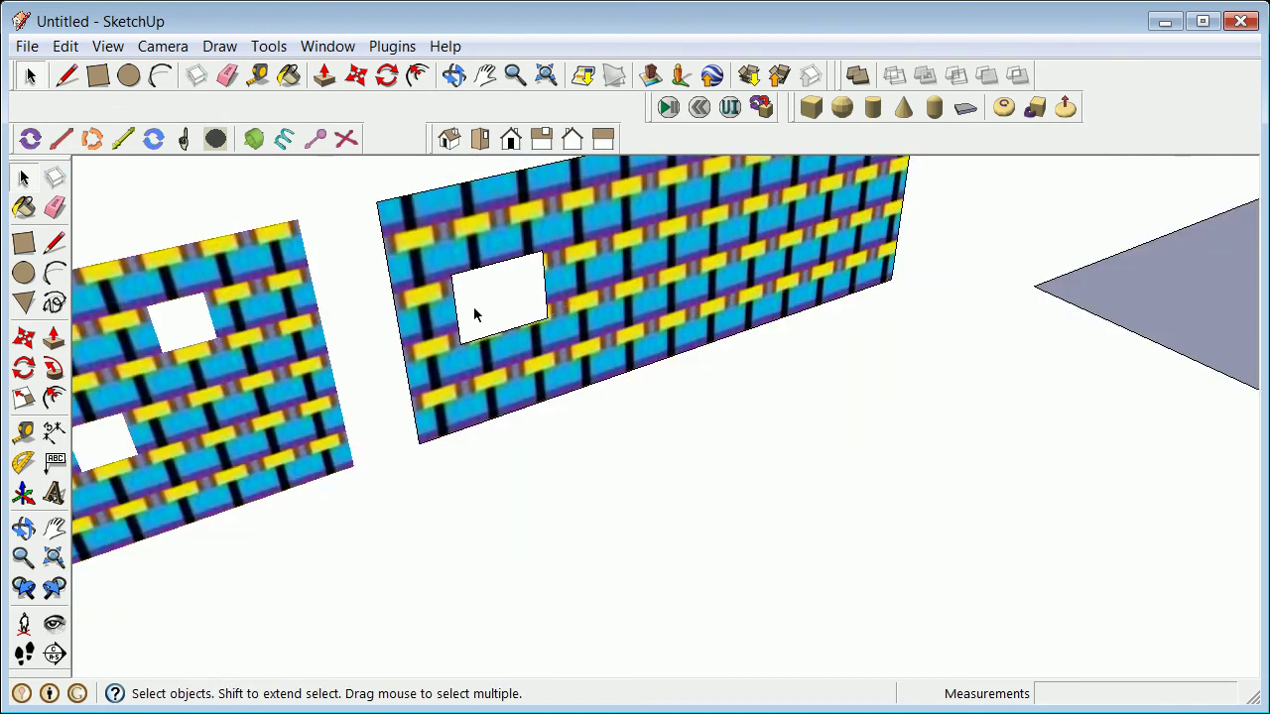
# Step: Import fallline.jpg as a new matched photo
pyautogui.moveTo(473, 306); pyautogui.dragTo(322, 363, button='middle')
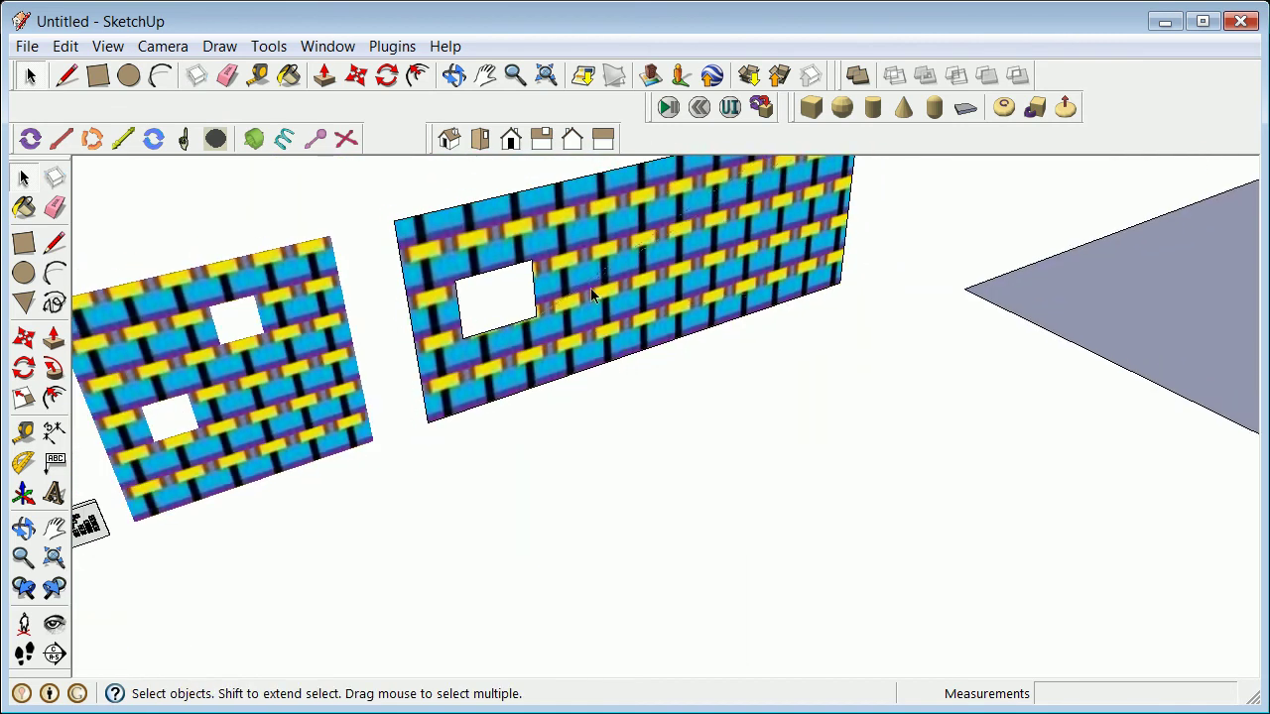
pyautogui.scroll(-3, 563, 171)
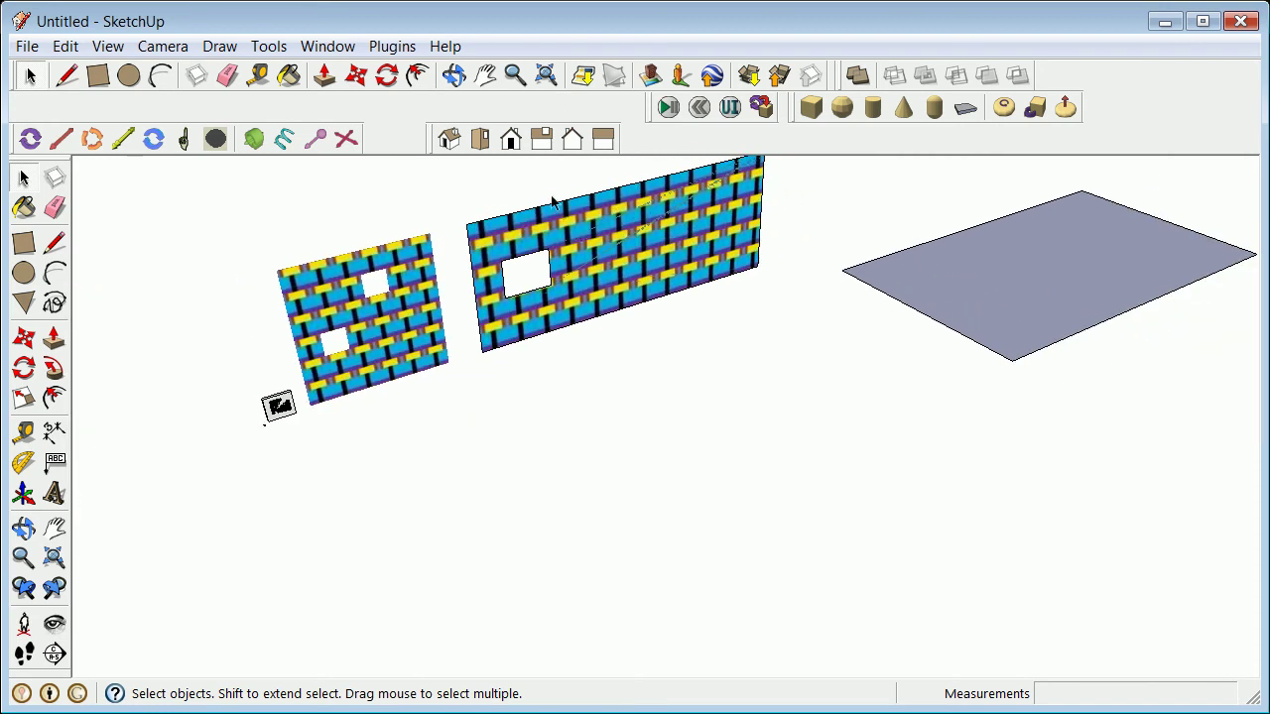
pyautogui.scroll(-2, 610, 176)
pyautogui.scroll(3, 611, 176)
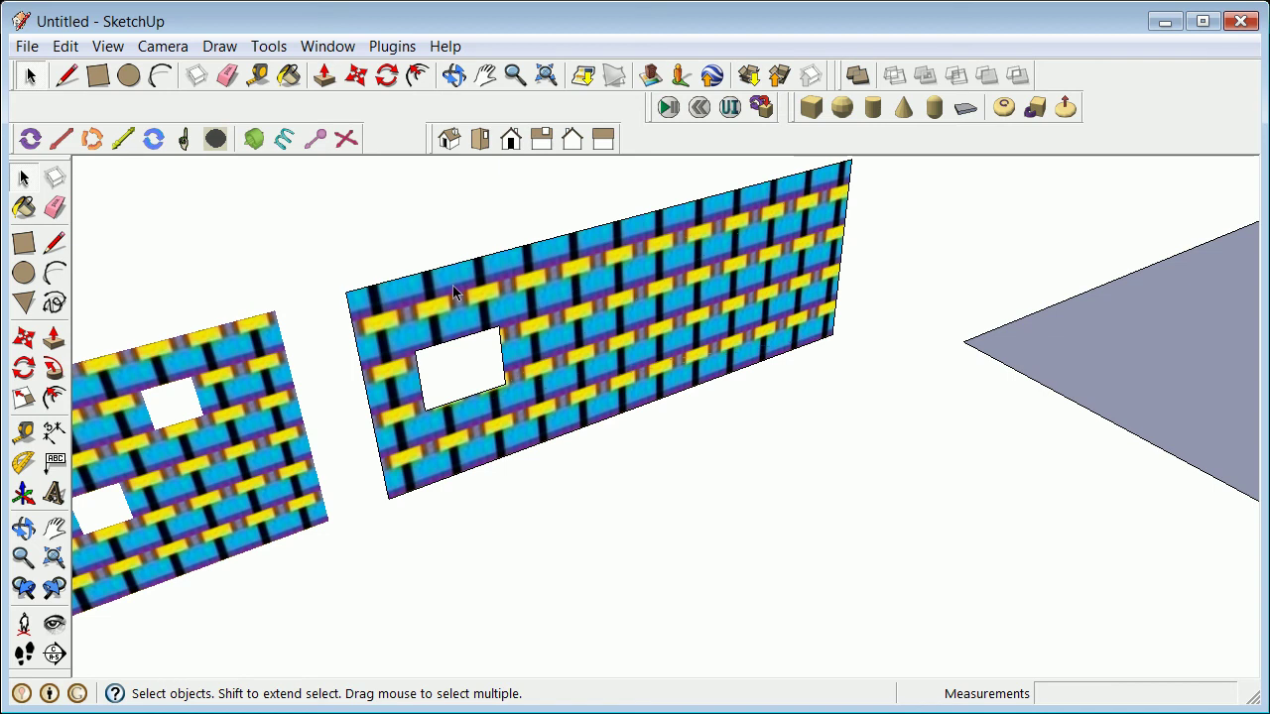
pyautogui.scroll(-3, 453, 291)
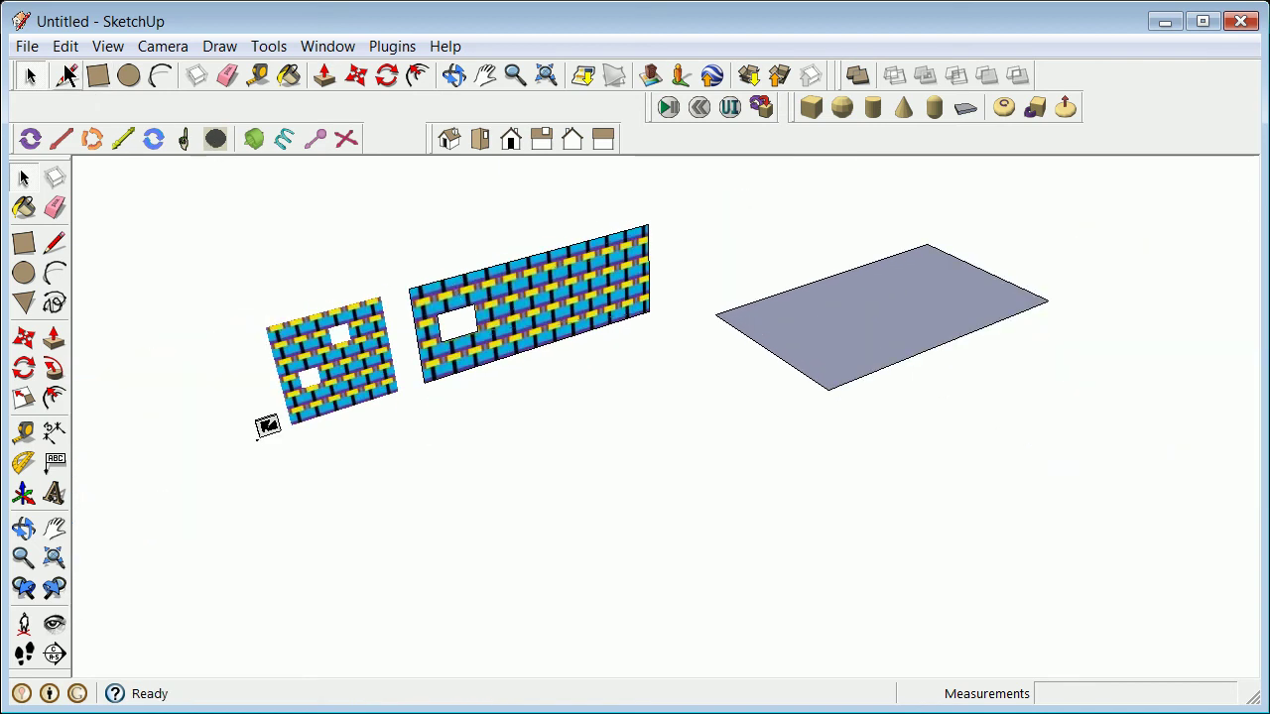
pyautogui.click(27, 47)
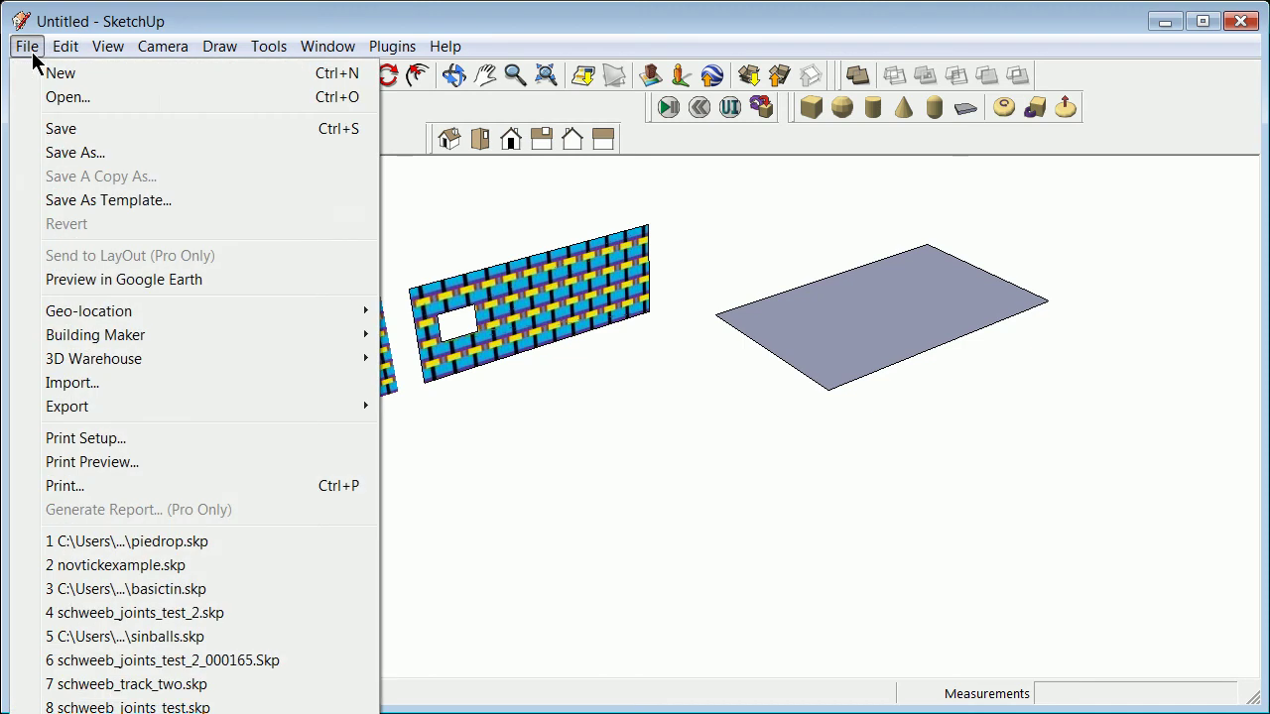
pyautogui.click(138, 383)
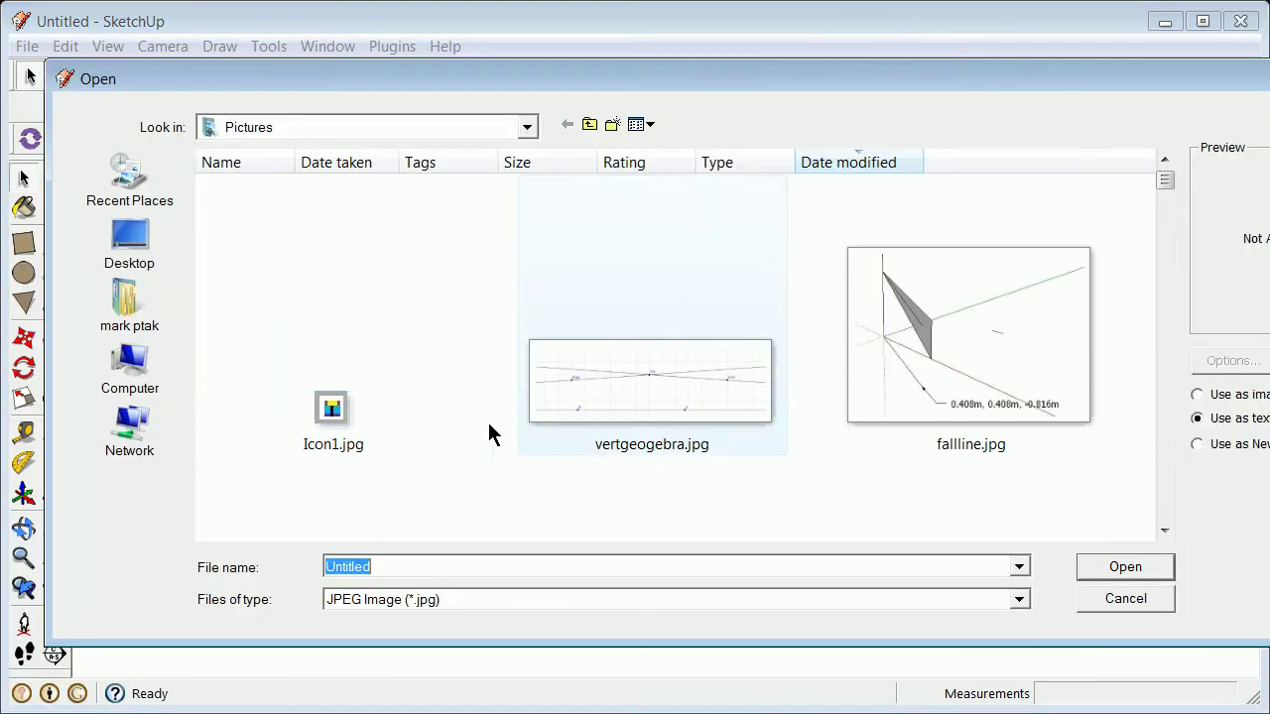
pyautogui.click(1198, 444)
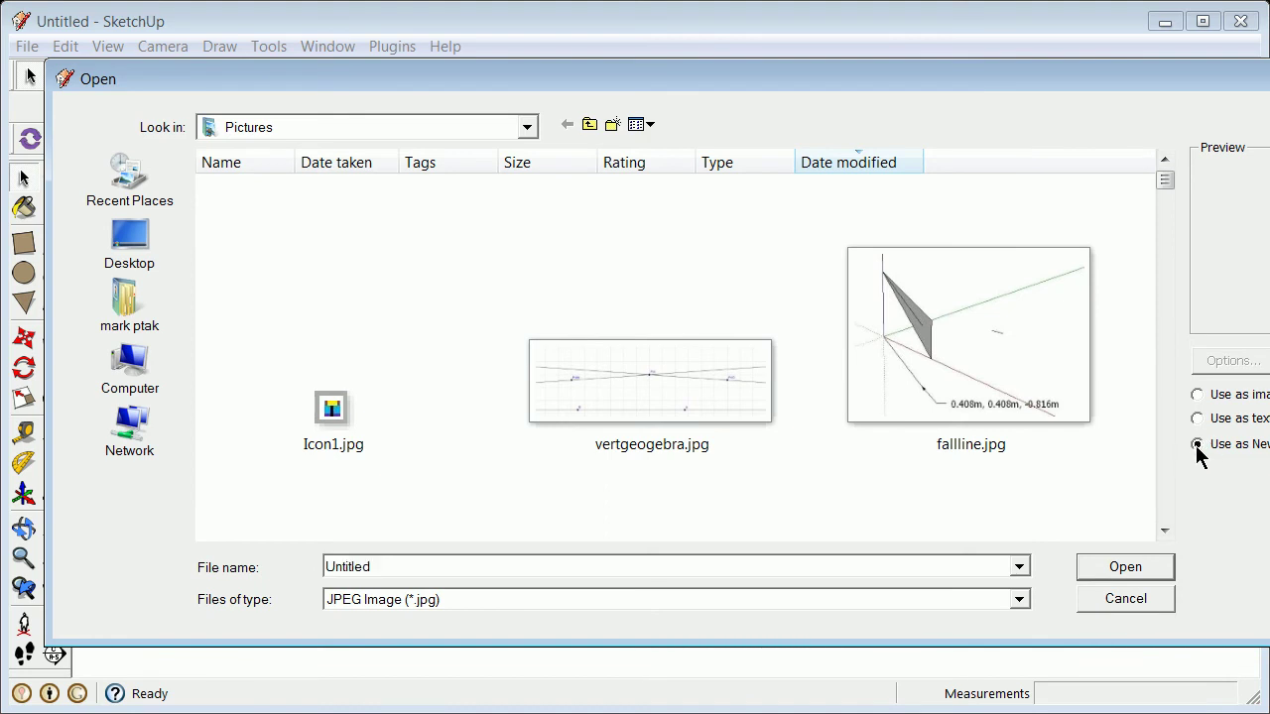
pyautogui.click(955, 425)
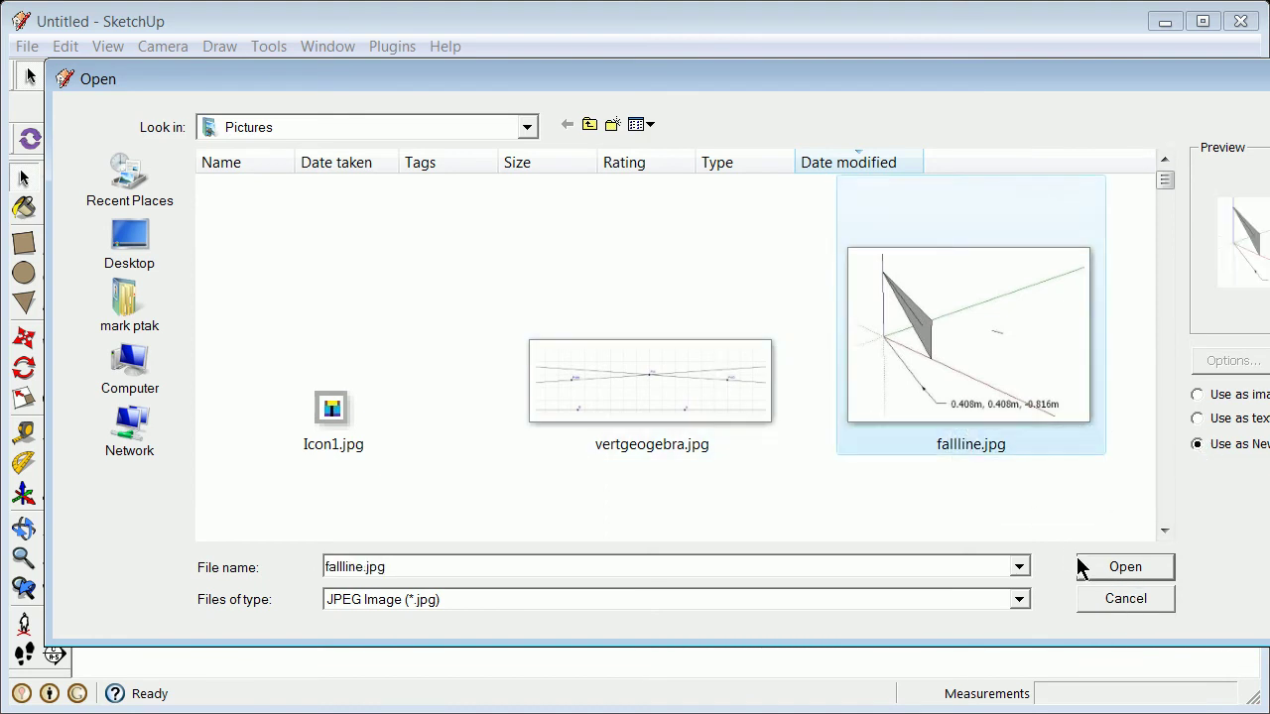
pyautogui.click(1101, 570)
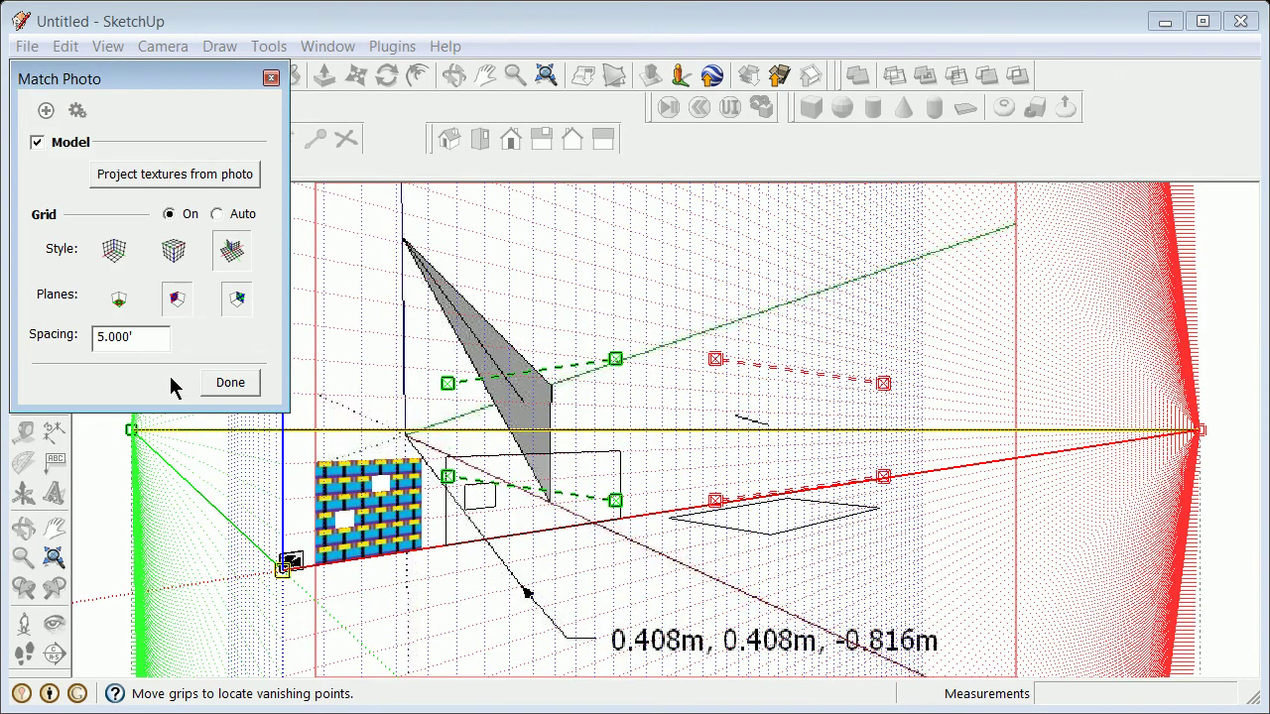
# Step: Accept the matched photo's default grid alignment, close the Match Photo settings and check the photo's available options
pyautogui.click(229, 383)
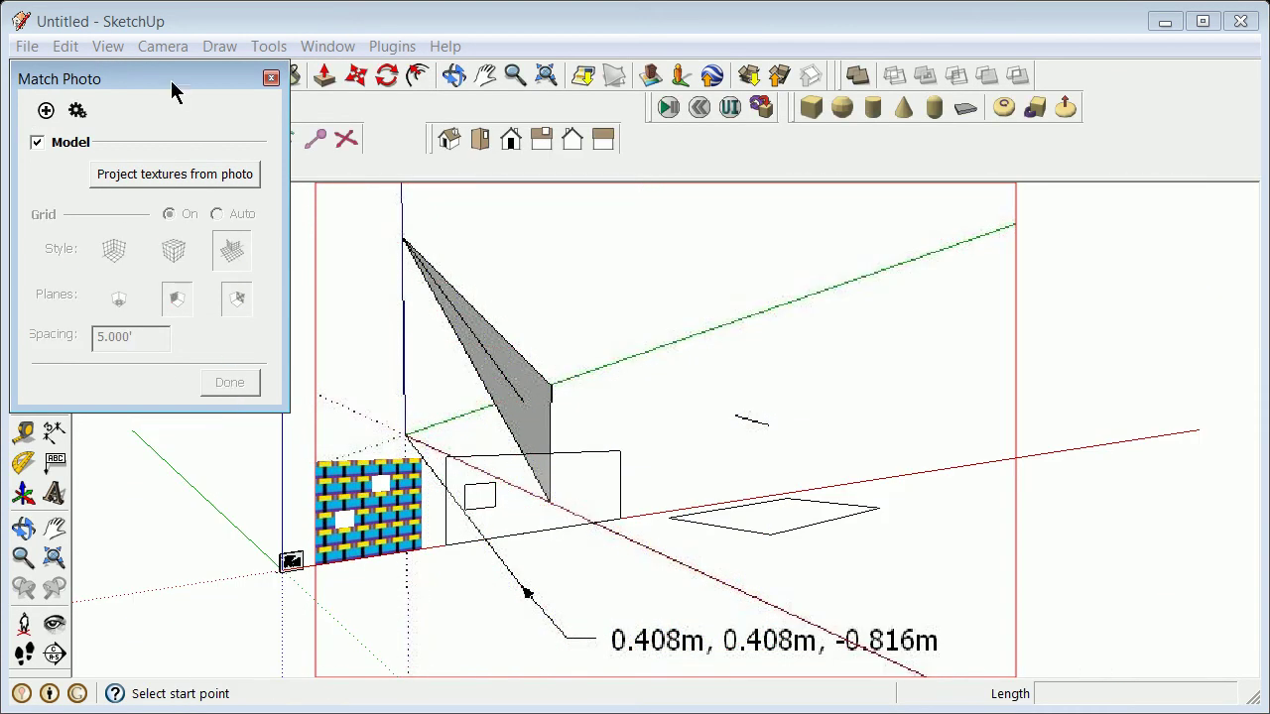
pyautogui.click(271, 78)
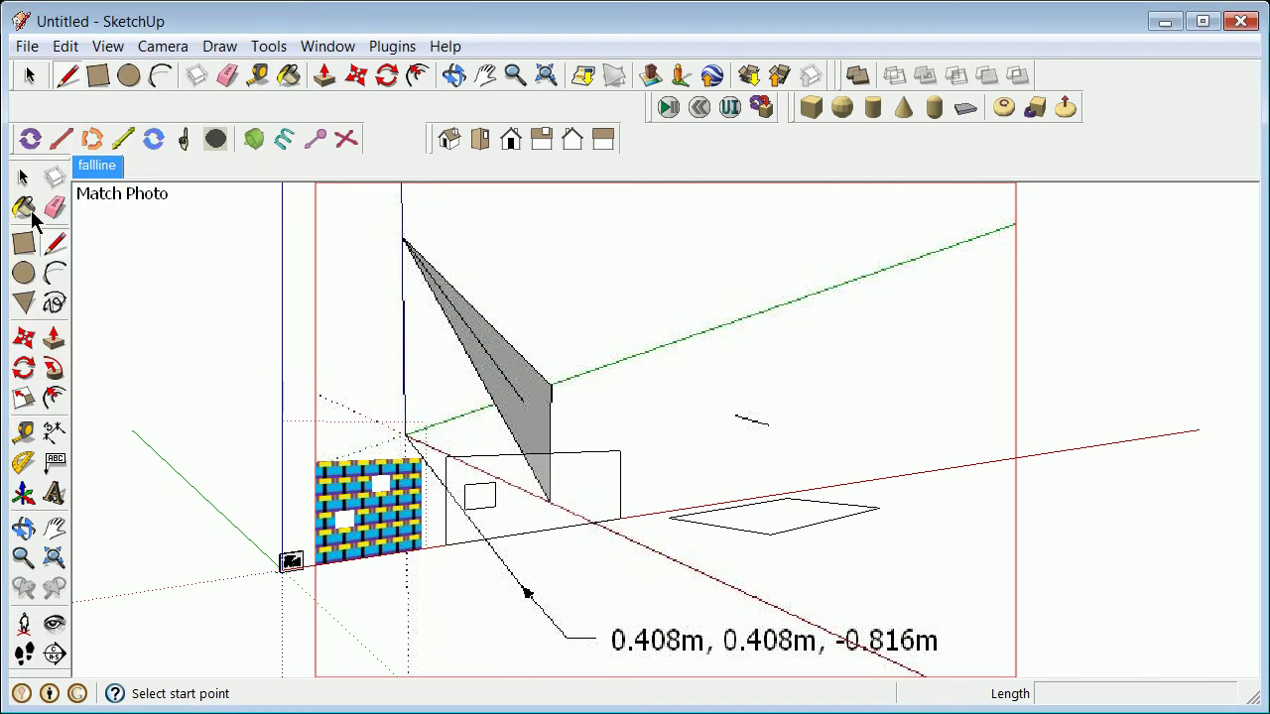
pyautogui.press('space')
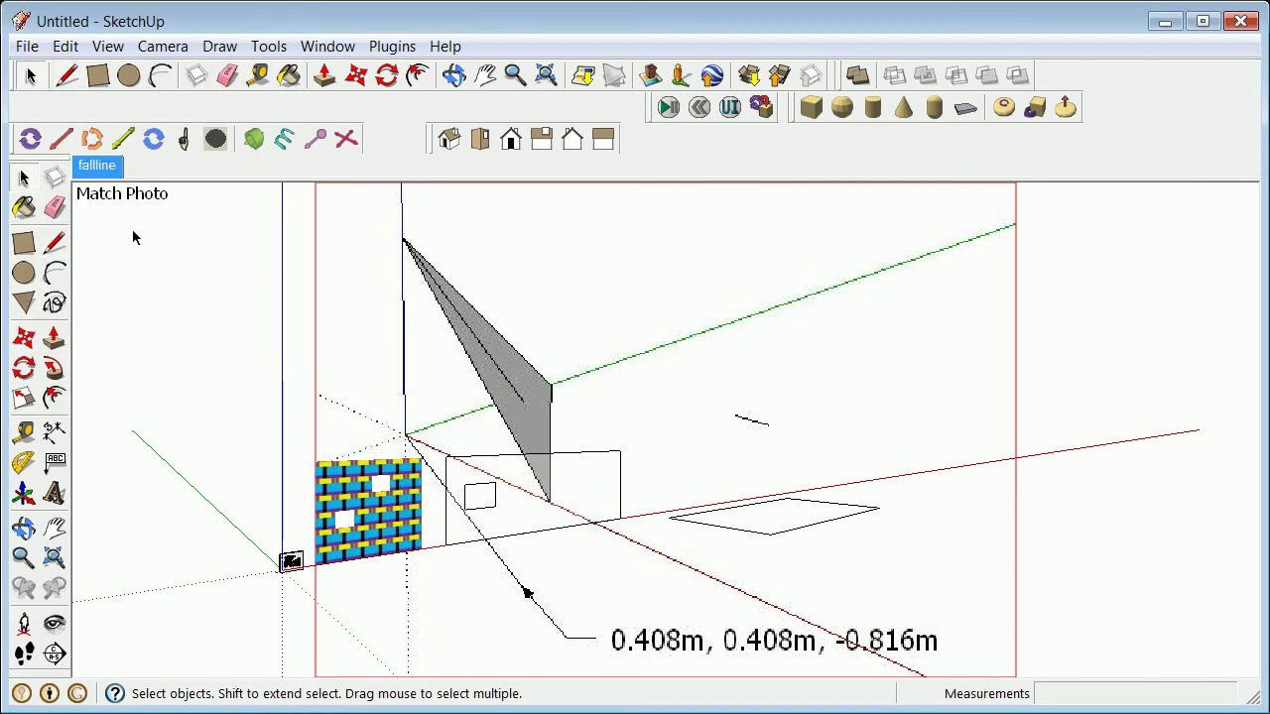
pyautogui.rightClick(322, 265)
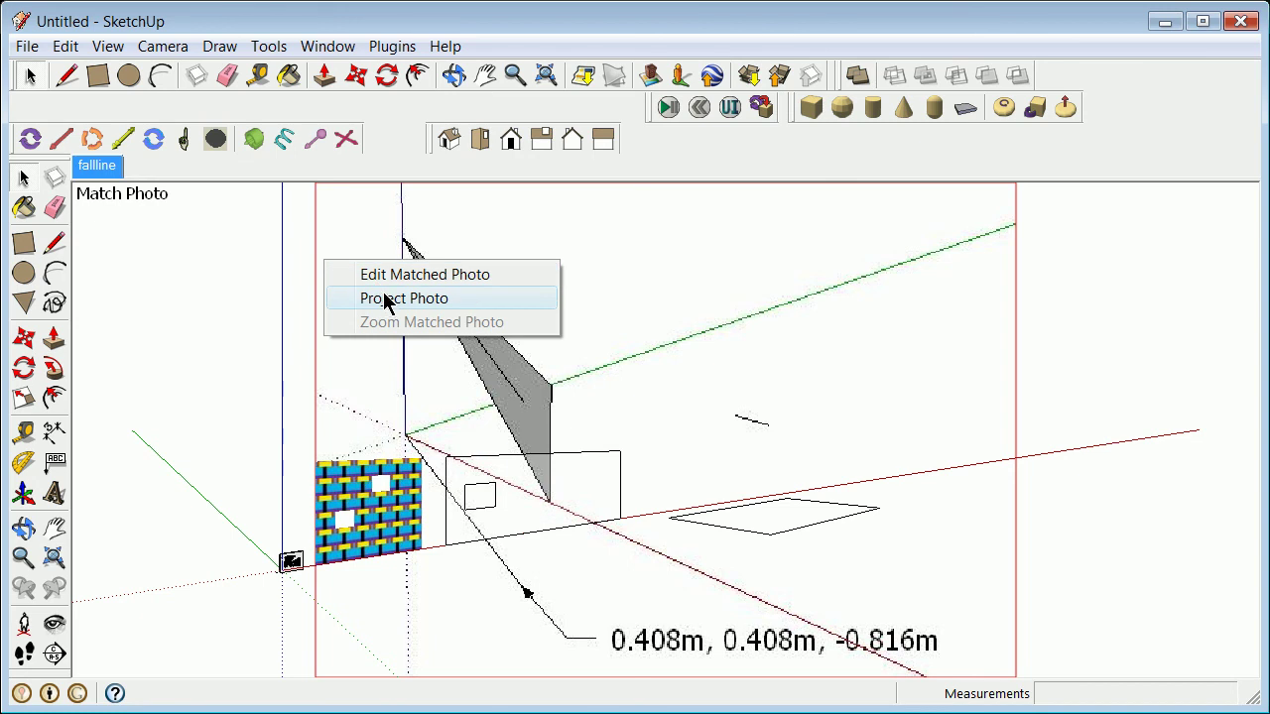
pyautogui.press('Escape')
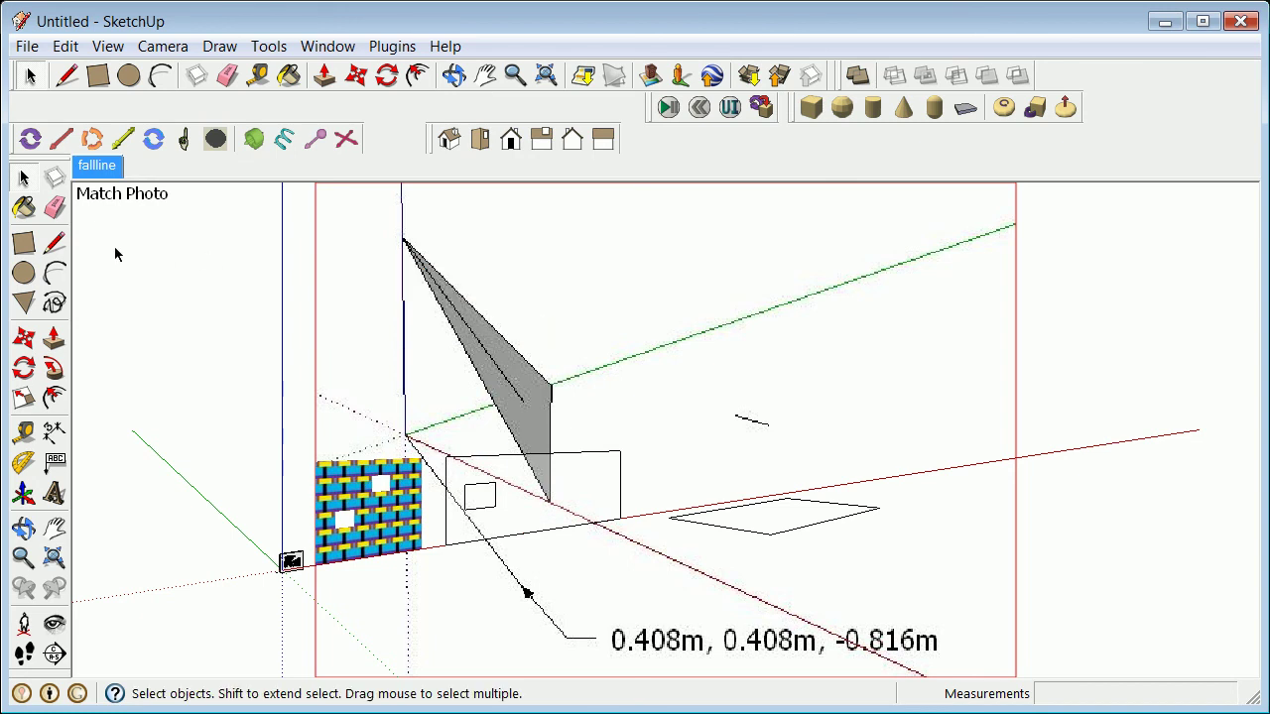
# Step: Undo the last erase and the rectangle that formed the opening in the textured face
pyautogui.click(27, 45)
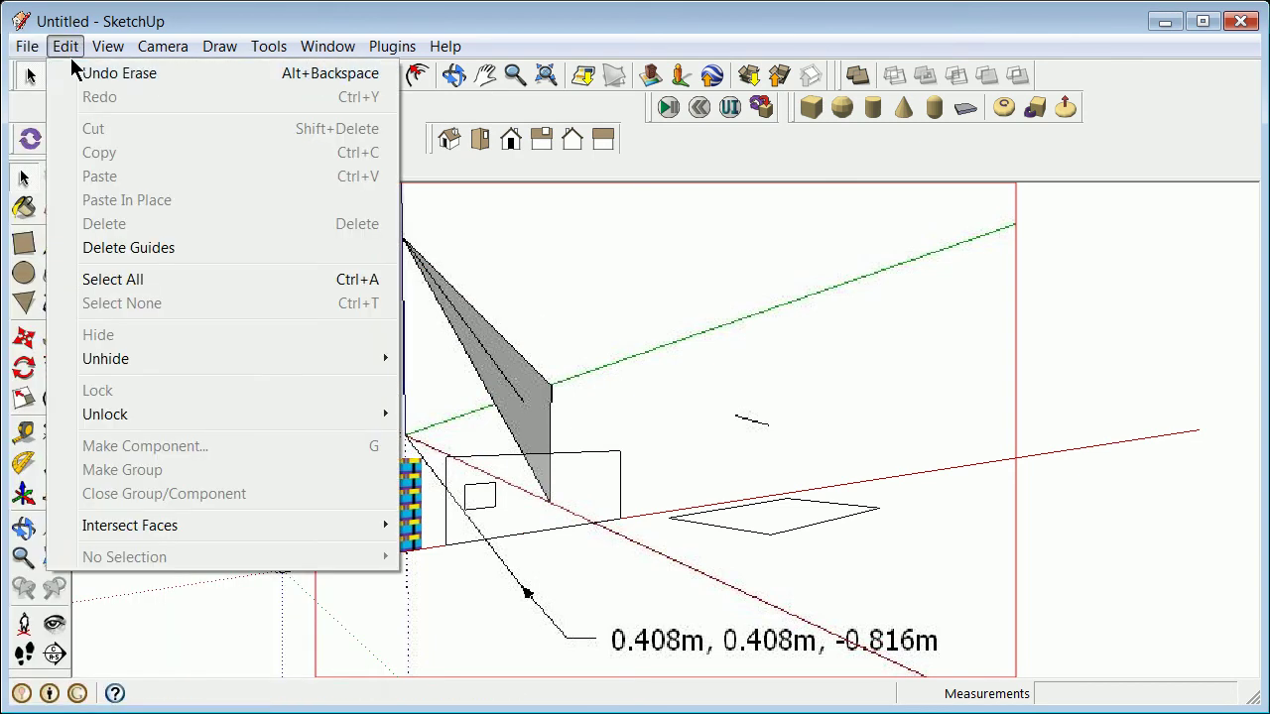
pyautogui.click(66, 46)
pyautogui.click(65, 45)
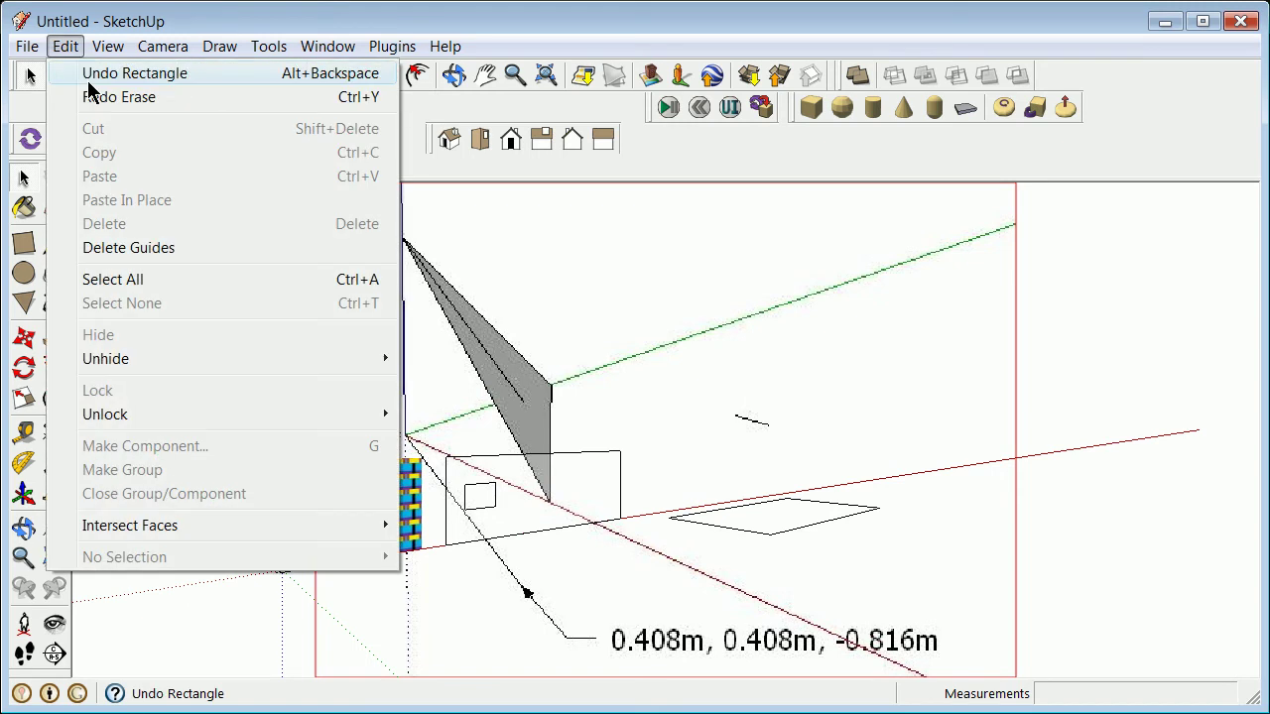
pyautogui.click(89, 80)
# Step: Examine the tiled image wall and the textured face from outside the matched photo's camera view
pyautogui.scroll(-5, 375, 506)
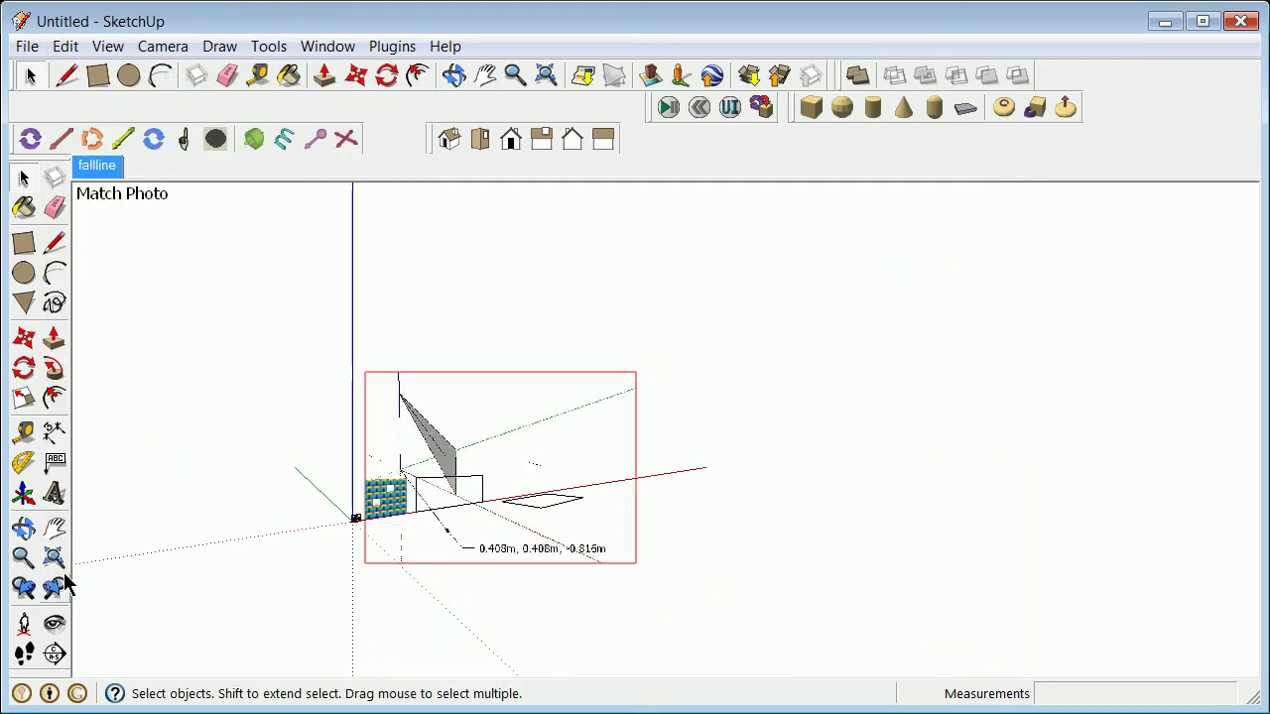
pyautogui.click(24, 528)
pyautogui.moveTo(496, 466); pyautogui.dragTo(453, 370)
pyautogui.scroll(5, 363, 332)
pyautogui.scroll(-3, 501, 449)
pyautogui.scroll(4, 452, 466)
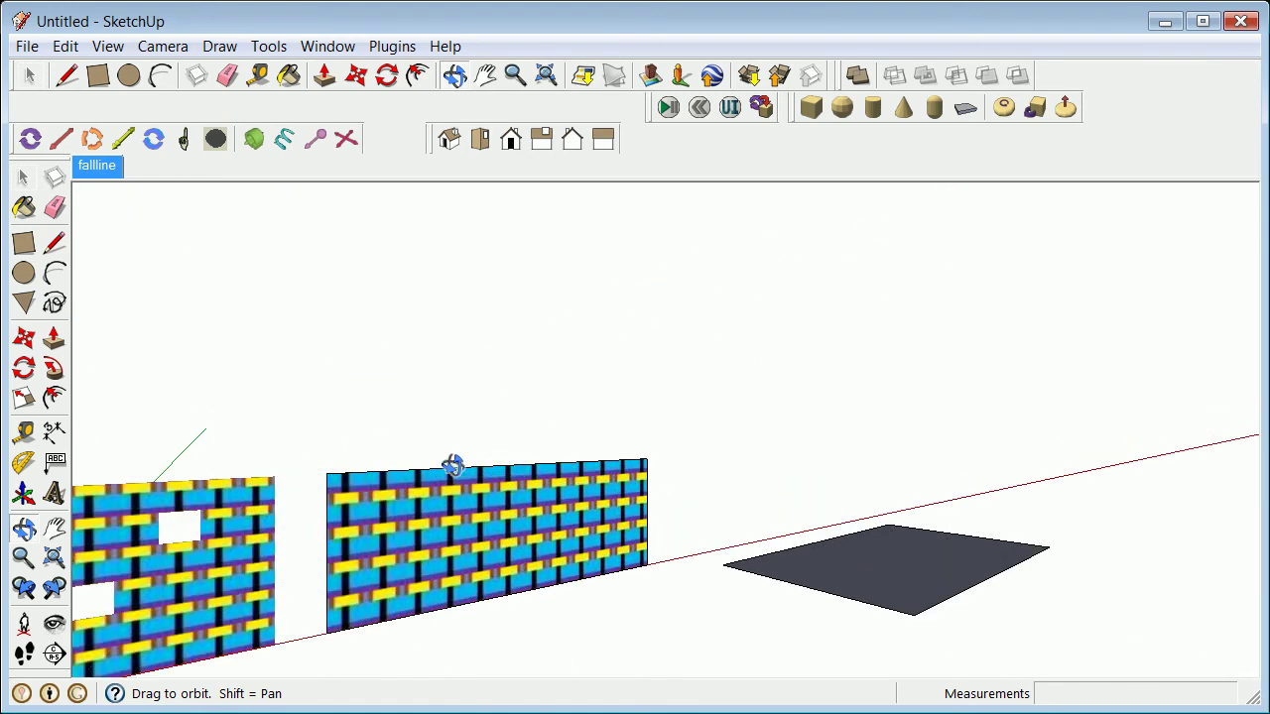
pyautogui.scroll(-3, 452, 467)
pyautogui.scroll(-1, 190, 513)
pyautogui.scroll(2, 187, 568)
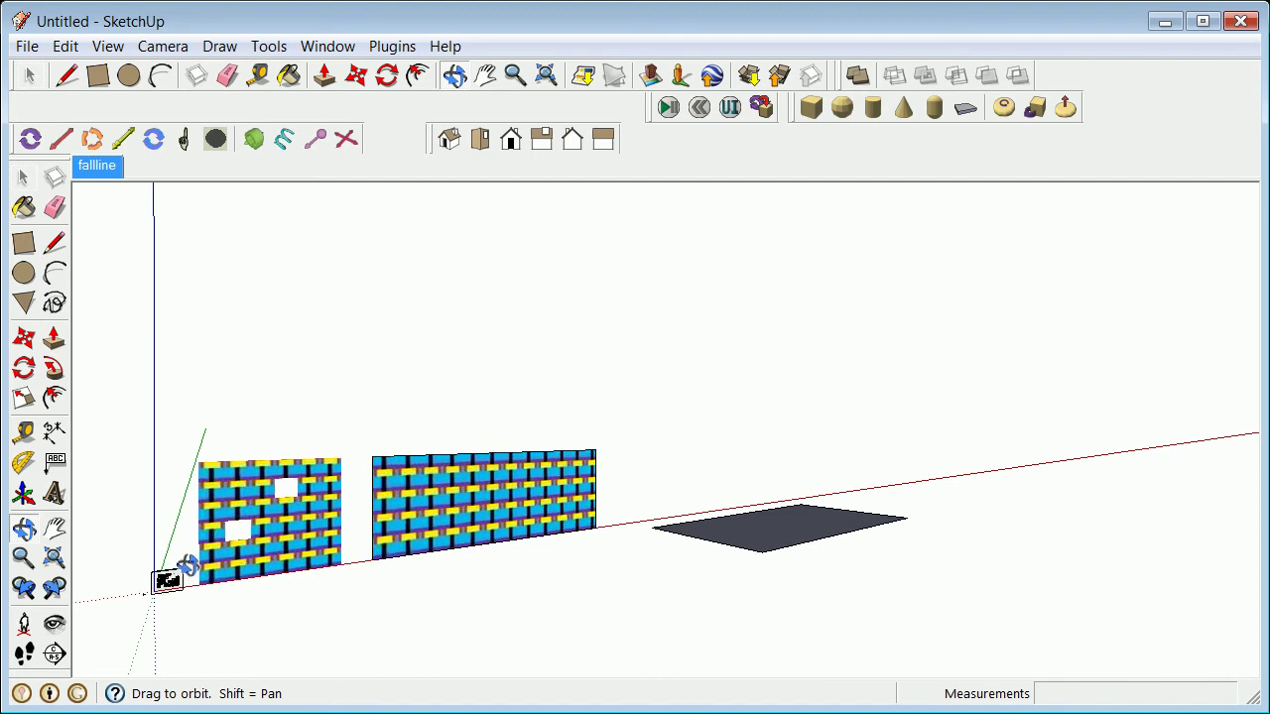
pyautogui.scroll(3, 187, 566)
pyautogui.scroll(-2, 238, 553)
pyautogui.moveTo(244, 551); pyautogui.dragTo(275, 586)
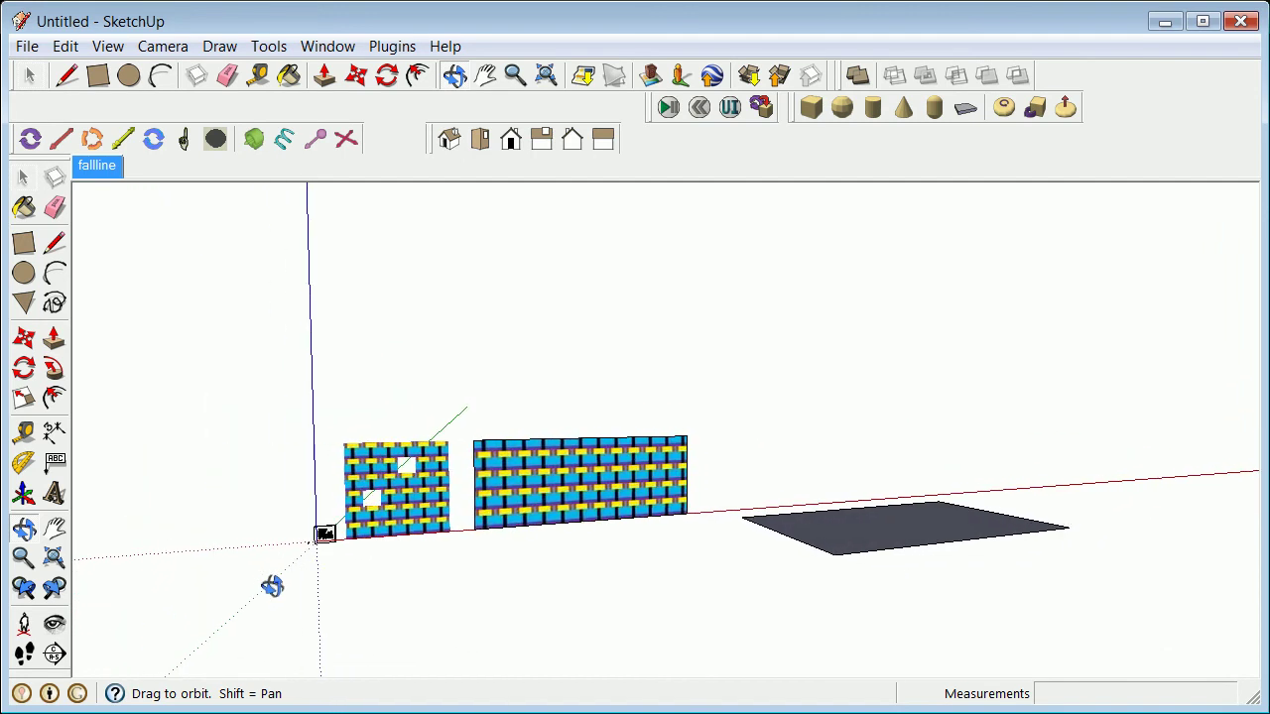
# Step: Position the camera on the ground before the walls, aimed at the textured face, with a 5-foot eye height, and turn it to show both walls
pyautogui.click(23, 623)
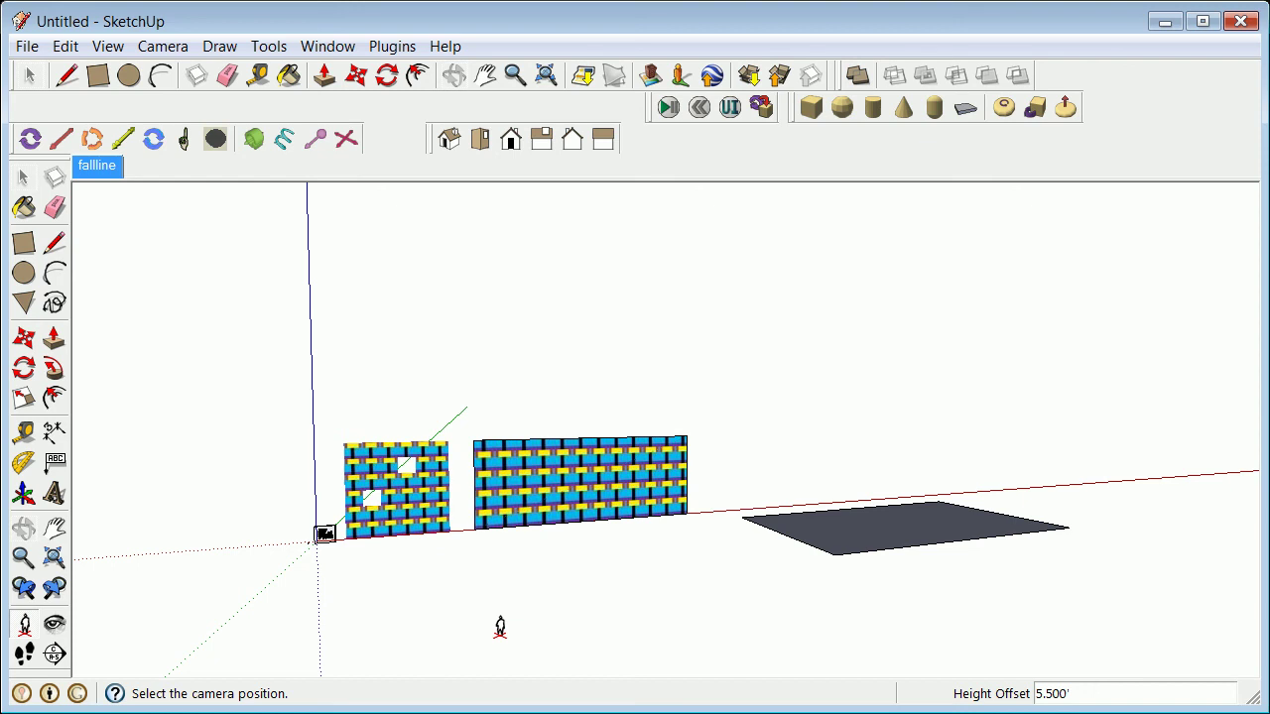
pyautogui.click(500, 629)
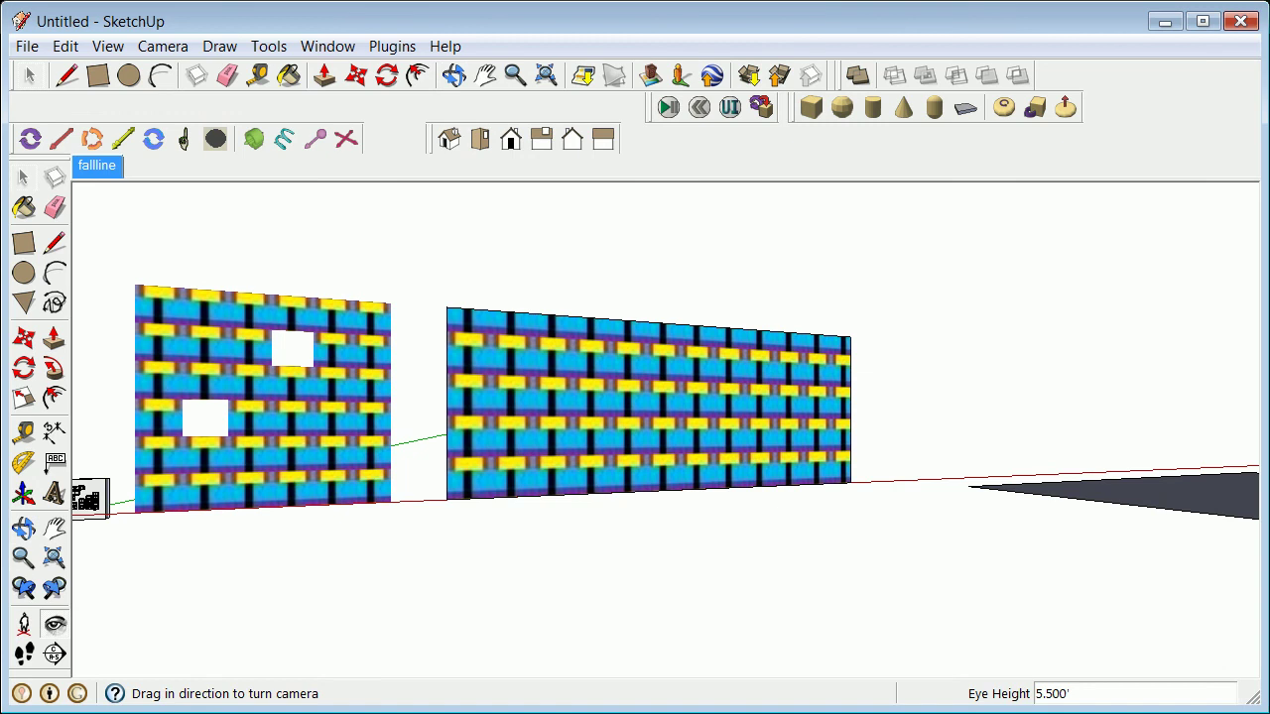
pyautogui.click(24, 623)
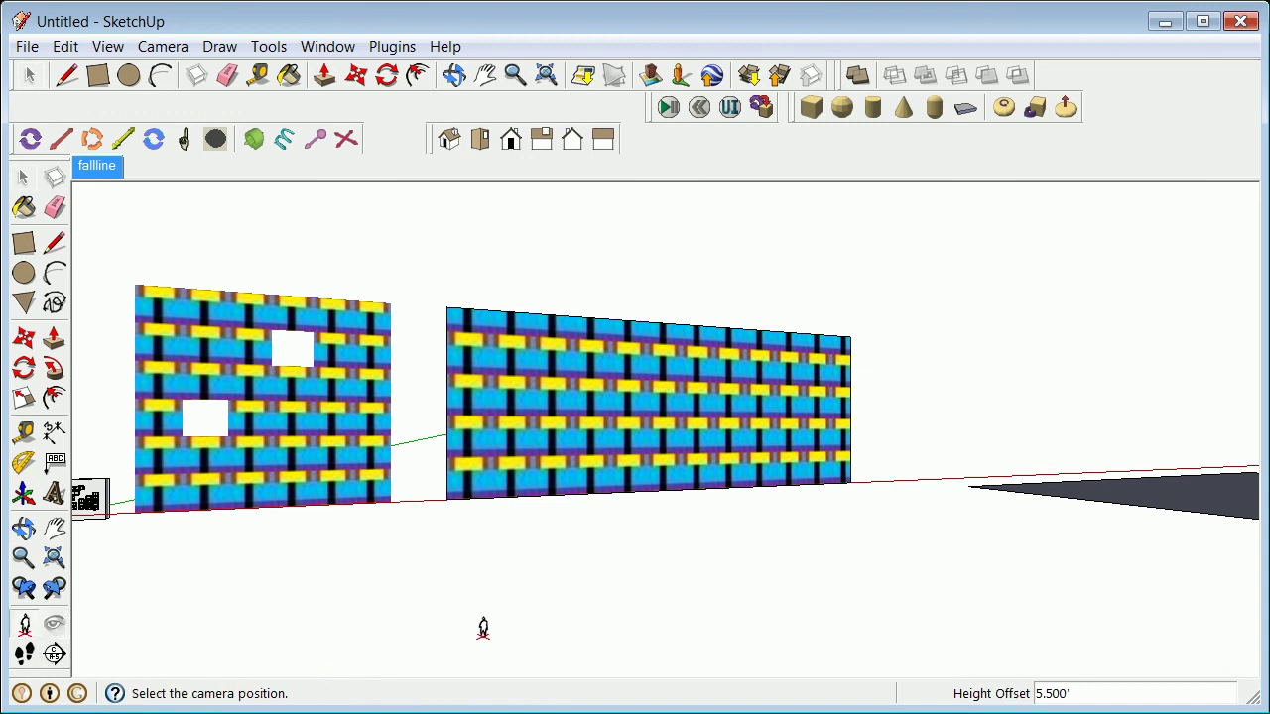
pyautogui.moveTo(563, 659); pyautogui.dragTo(747, 390)
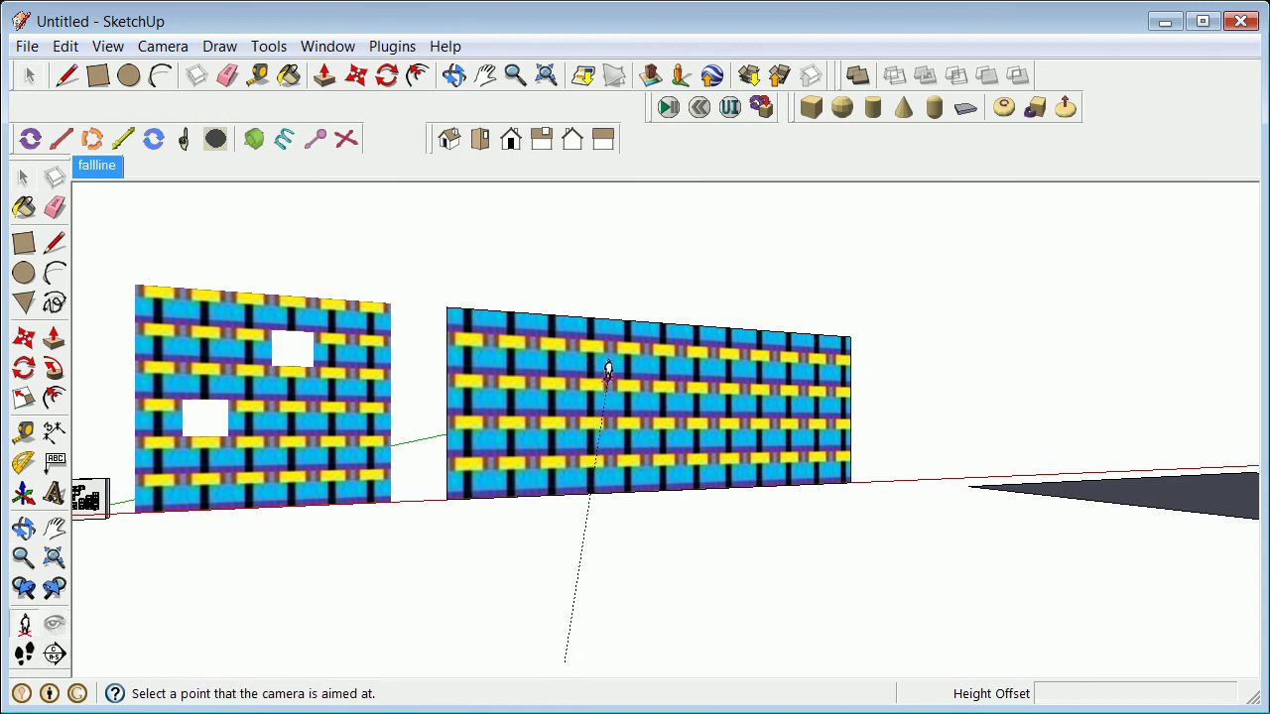
pyautogui.click(687, 397)
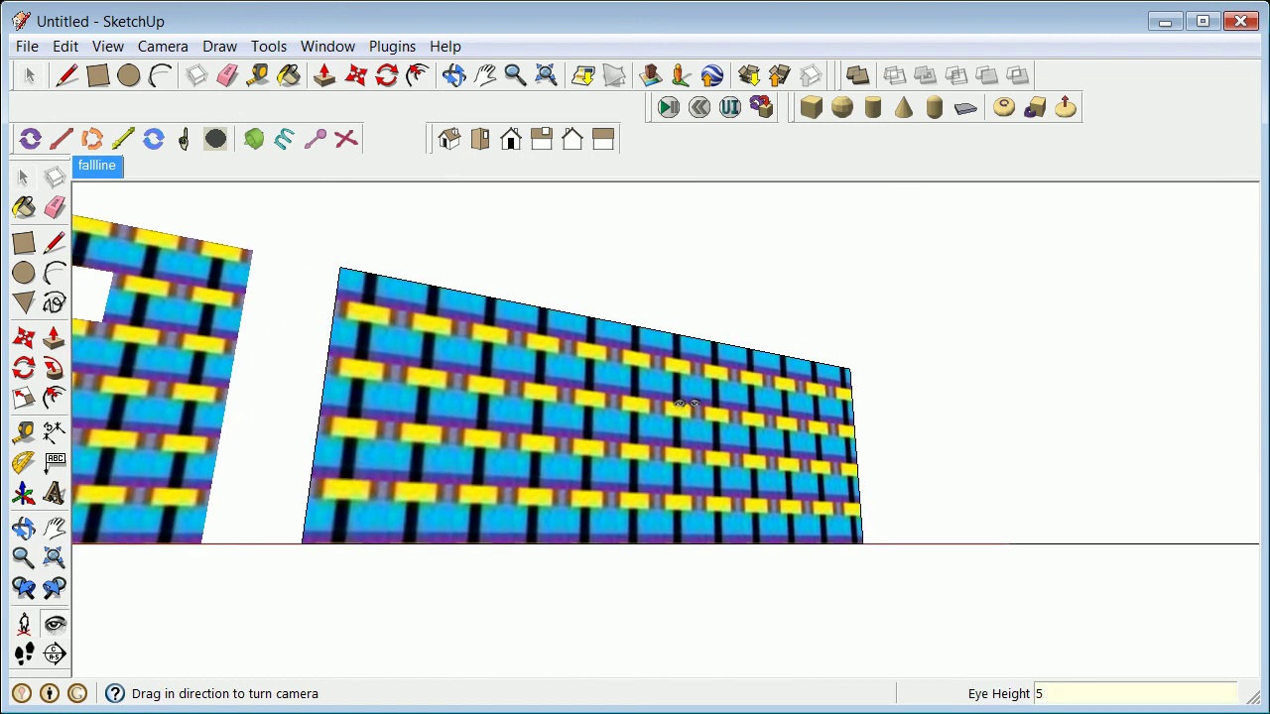
pyautogui.press('Return')
pyautogui.moveTo(686, 401); pyautogui.dragTo(497, 462)
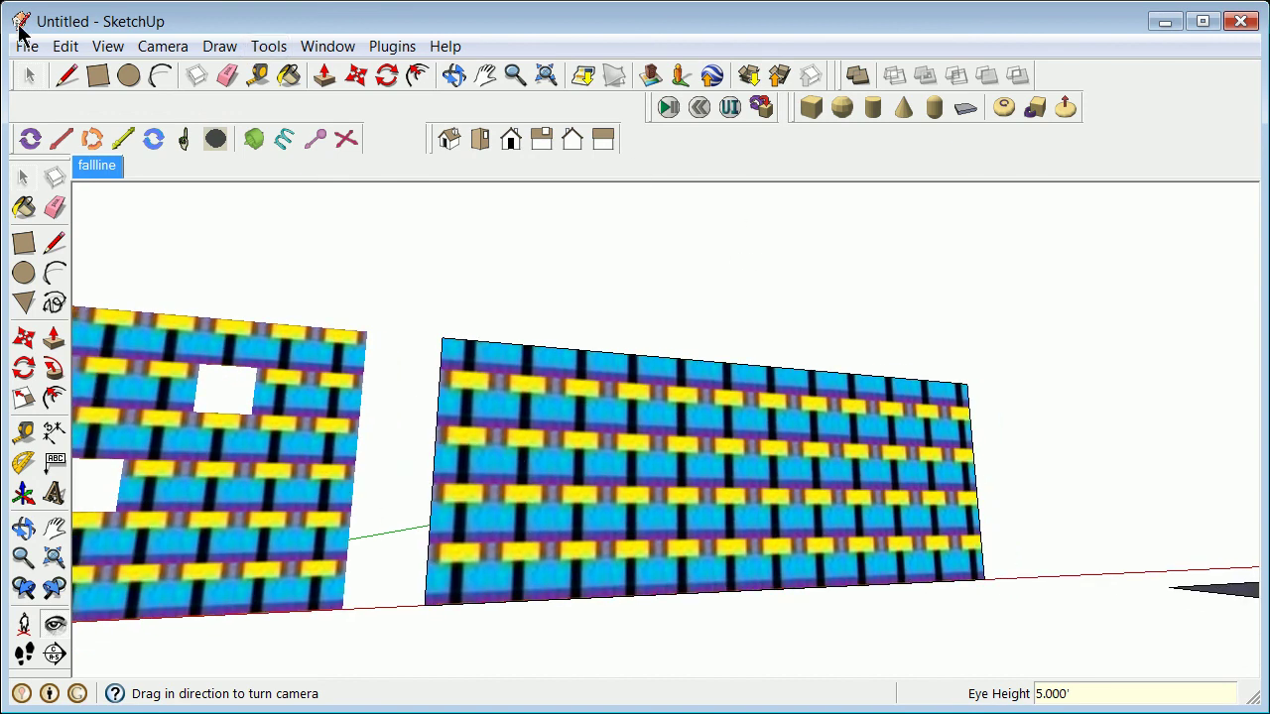
# Step: Save the eye-level view of the two walls as a new scene
pyautogui.click(120, 52)
pyautogui.moveTo(185, 320)
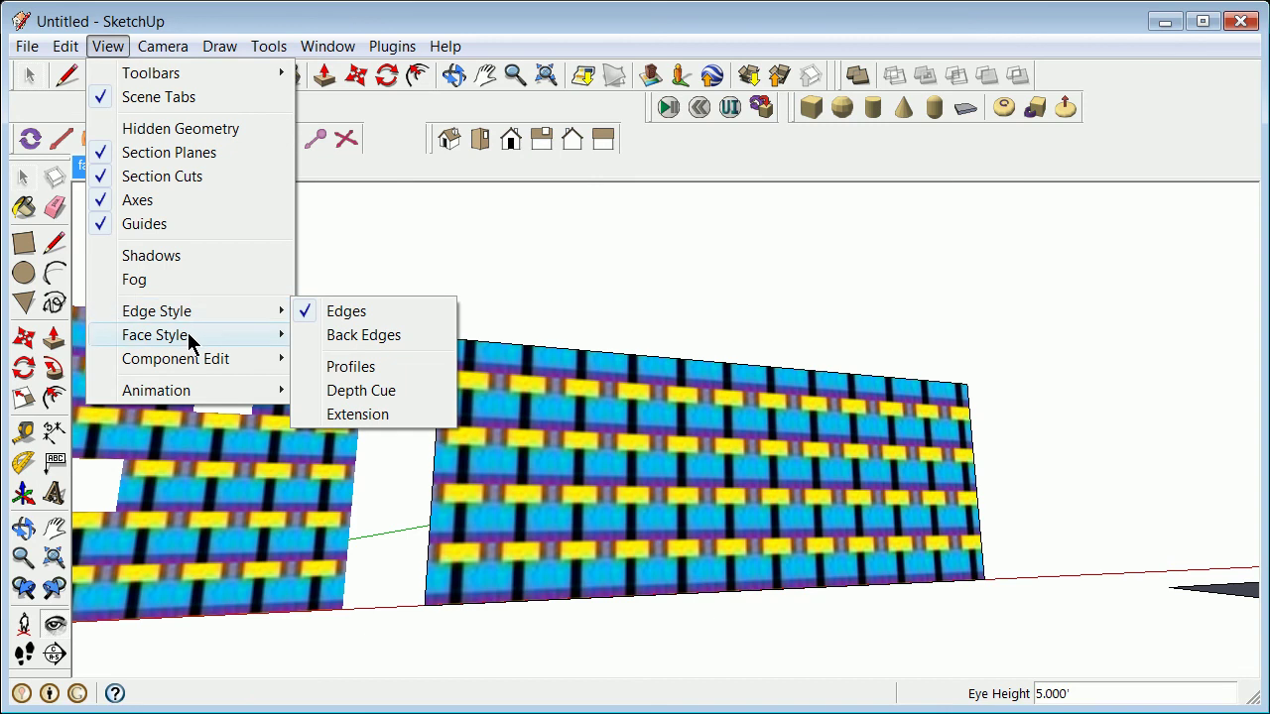
pyautogui.moveTo(186, 388)
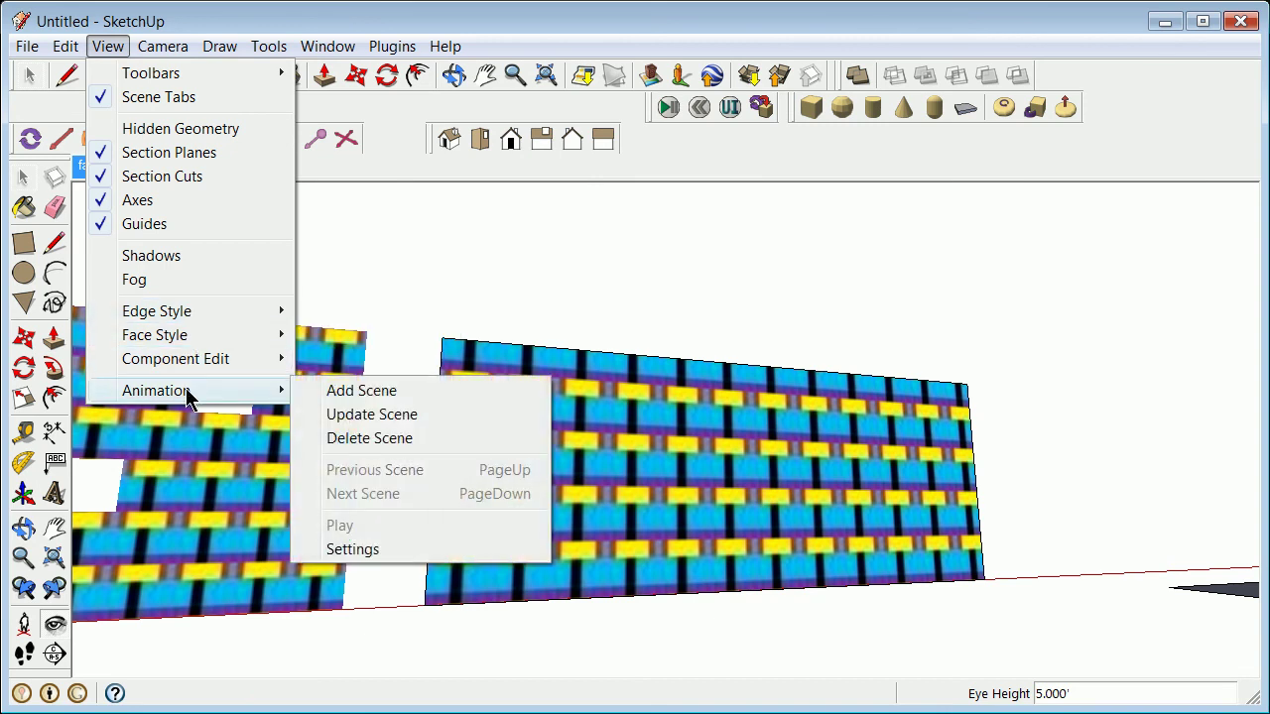
pyautogui.click(342, 391)
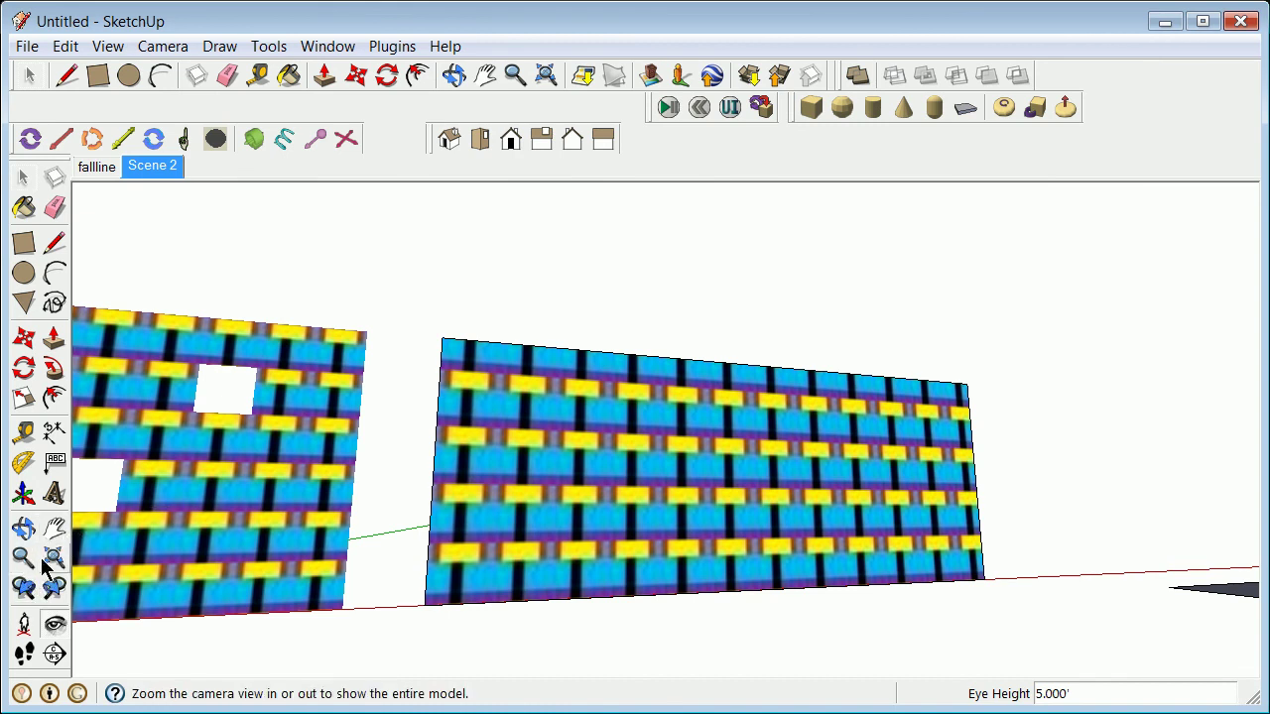
# Step: Frame the textured face nearly head-on with the flat rectangle beside it and save this view as another scene
pyautogui.click(54, 528)
pyautogui.moveTo(814, 467); pyautogui.dragTo(355, 496)
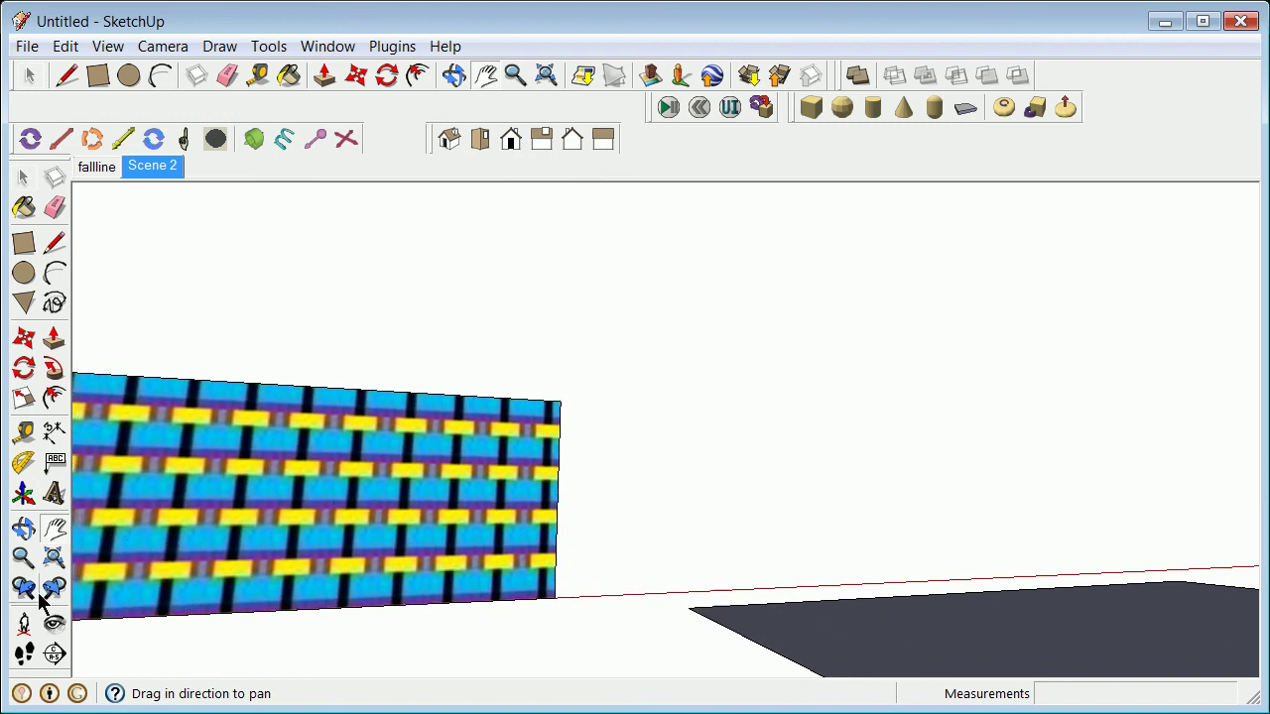
pyautogui.click(22, 532)
pyautogui.moveTo(304, 487); pyautogui.dragTo(213, 515)
pyautogui.click(106, 46)
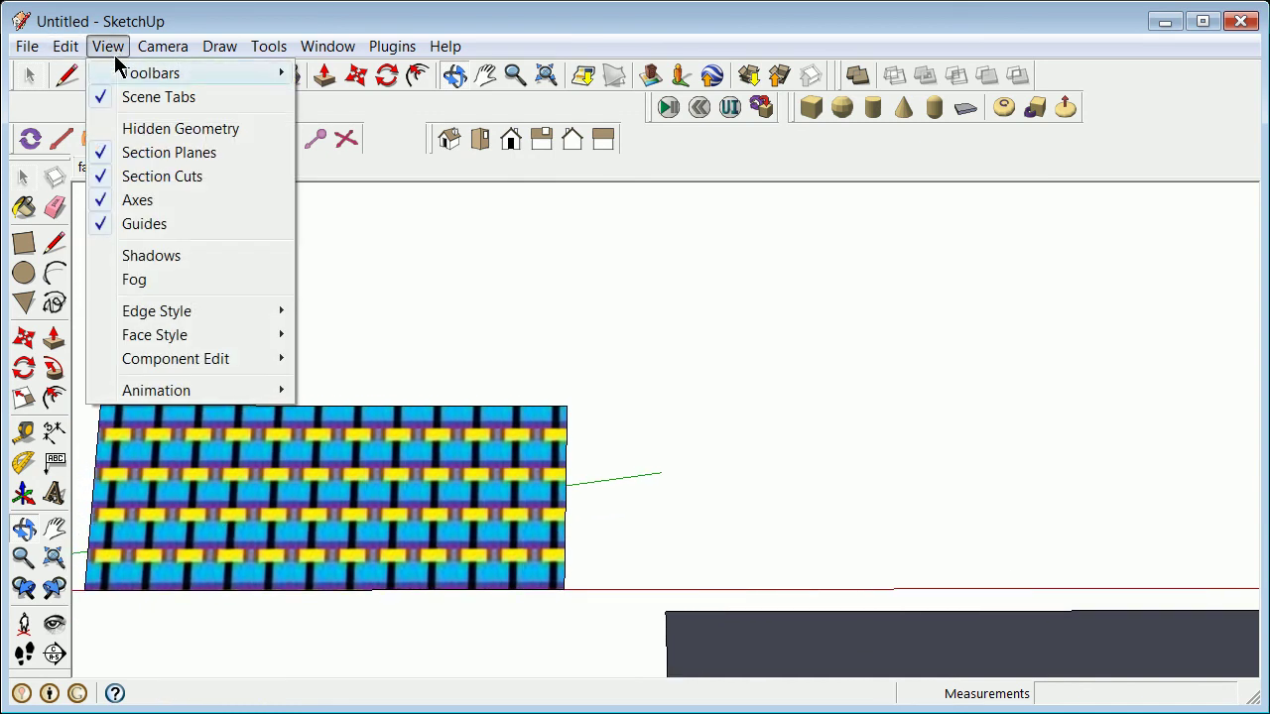
pyautogui.moveTo(198, 389)
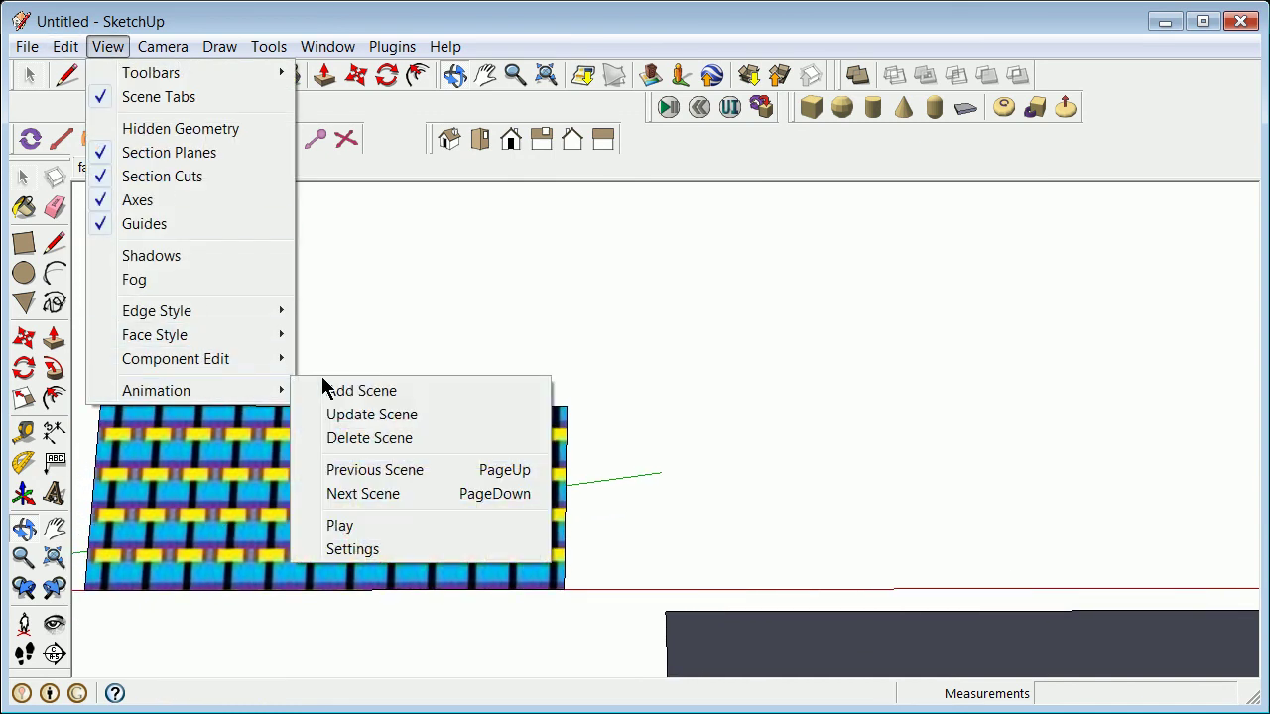
pyautogui.click(378, 395)
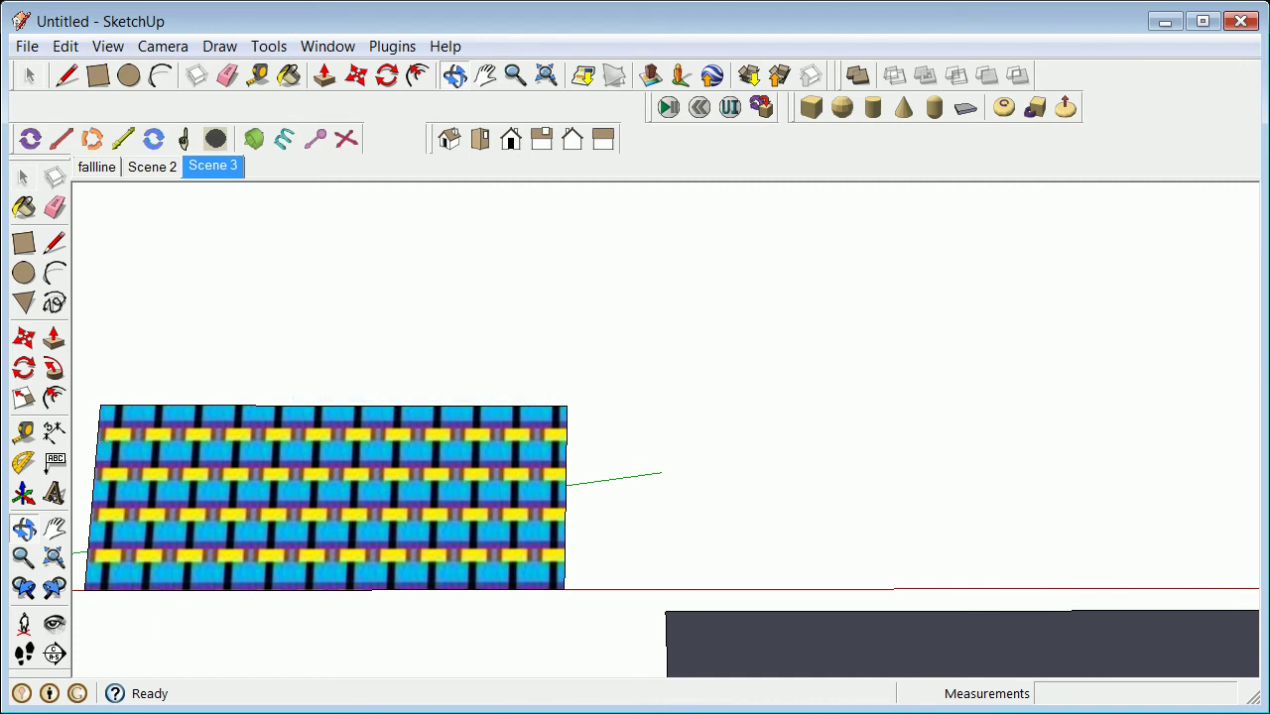
# Step: Orbit to an oblique front view looking along both patterned walls and save it as a new scene
pyautogui.click(30, 534)
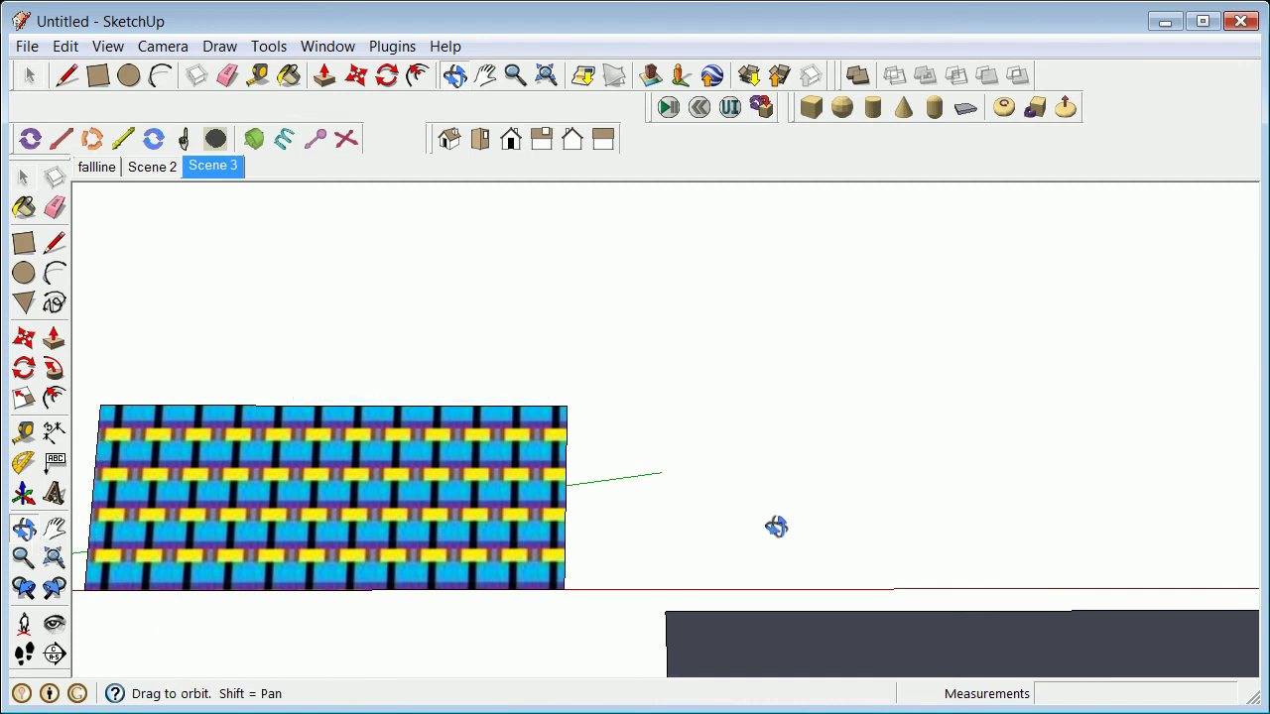
pyautogui.moveTo(807, 519); pyautogui.dragTo(561, 545)
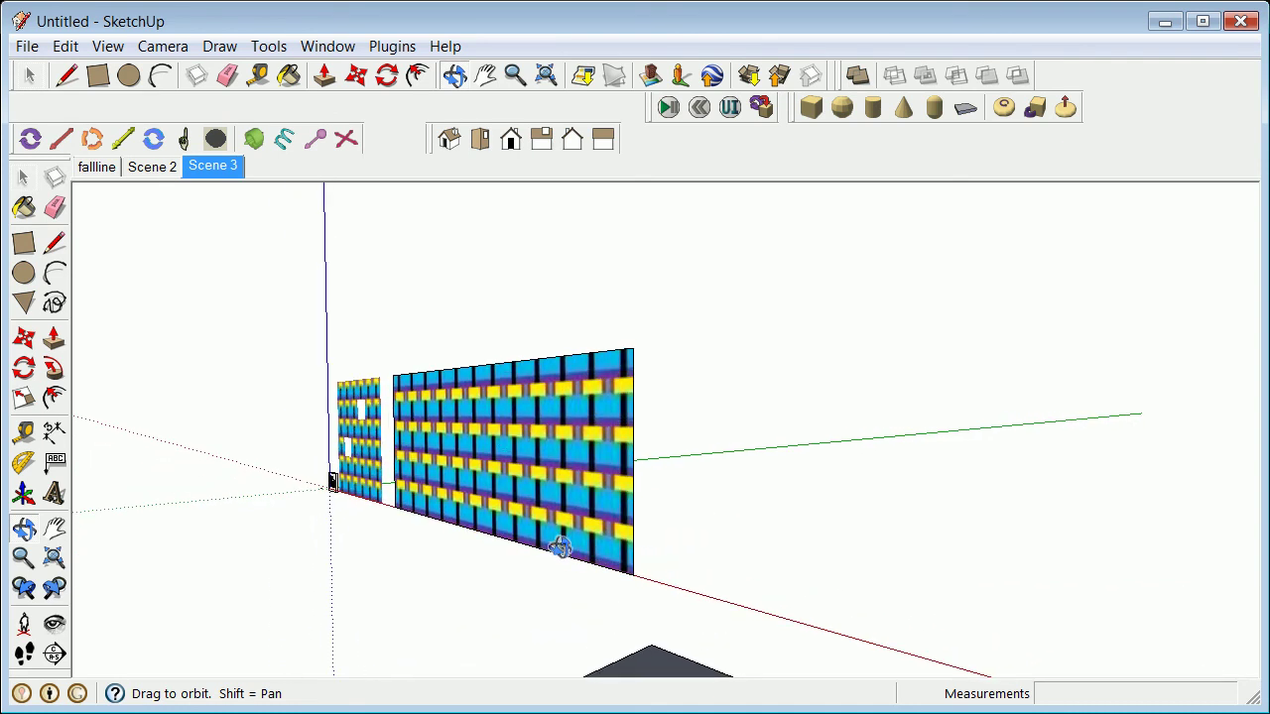
pyautogui.click(108, 46)
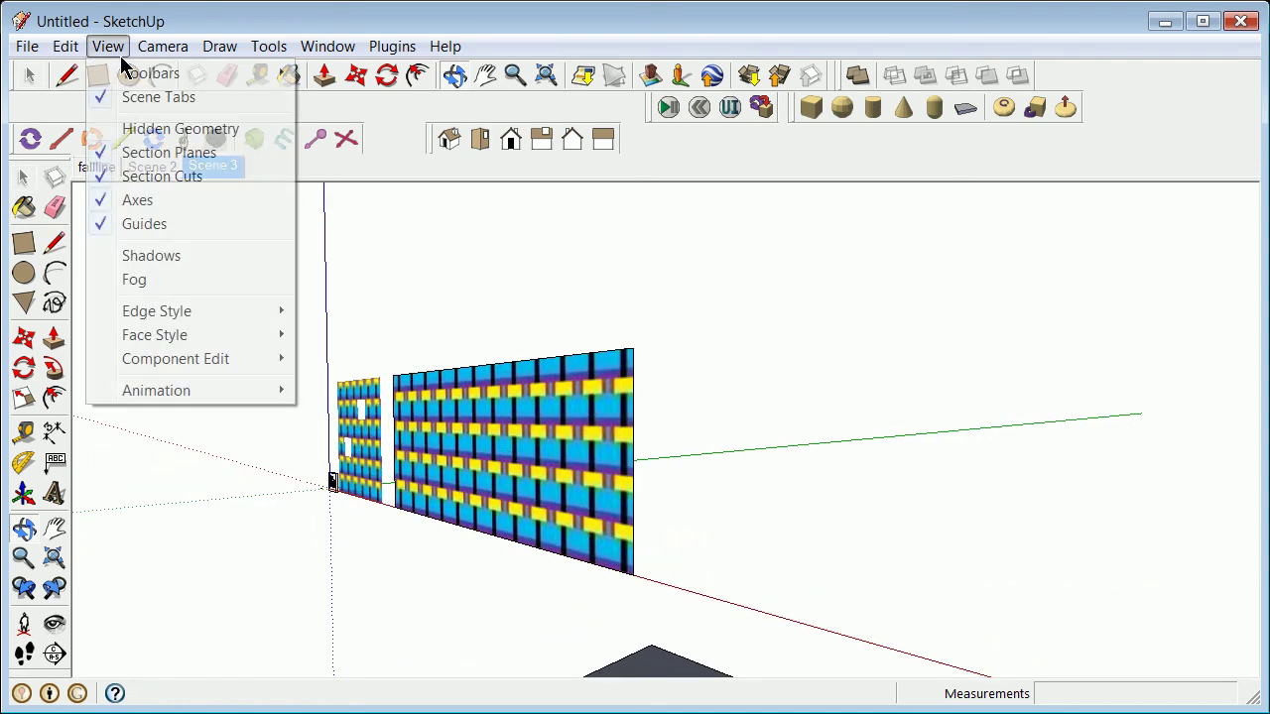
pyautogui.moveTo(258, 397)
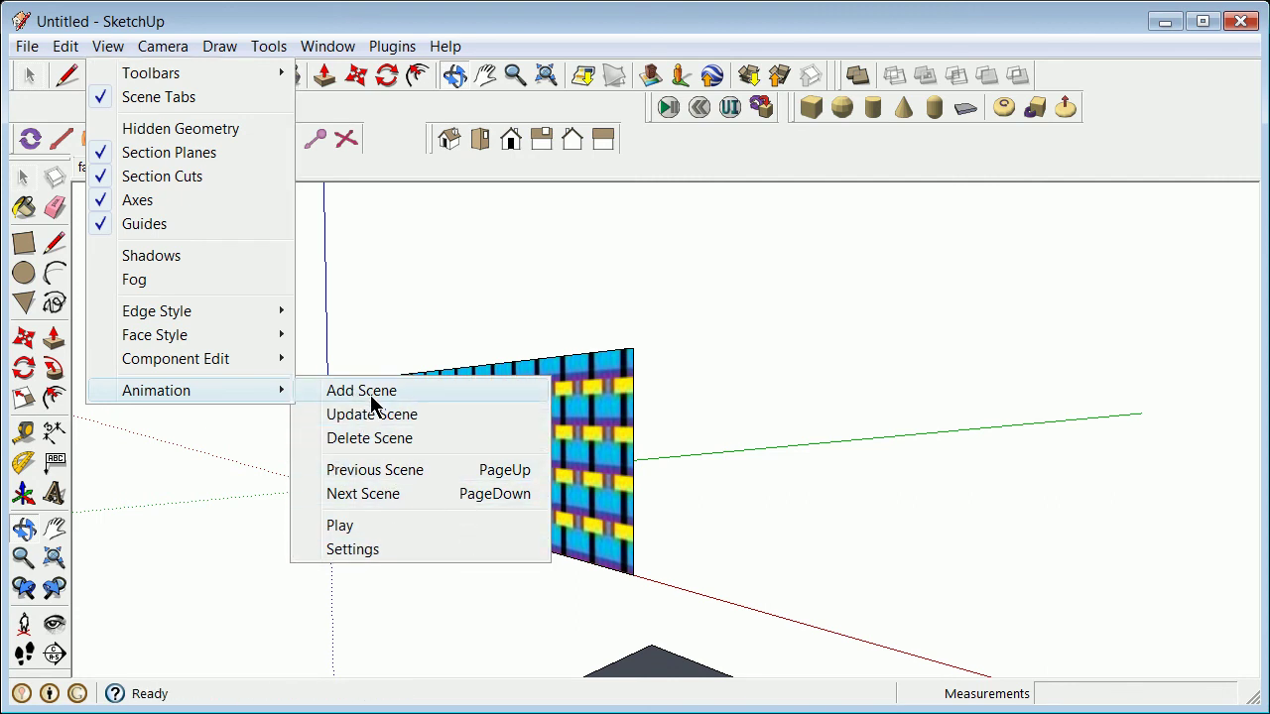
pyautogui.click(333, 391)
# Step: Orbit around to the rear side of the two walls and save this view as another scene
pyautogui.moveTo(620, 443); pyautogui.dragTo(371, 446)
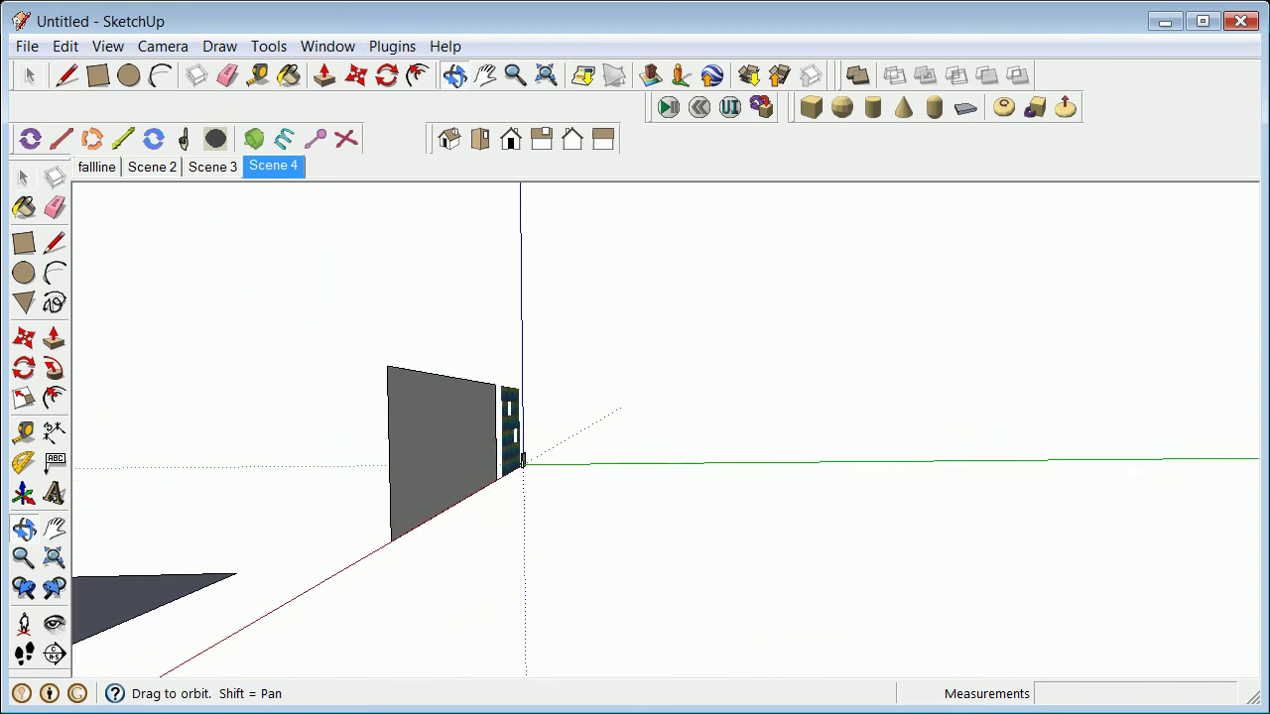
pyautogui.click(93, 46)
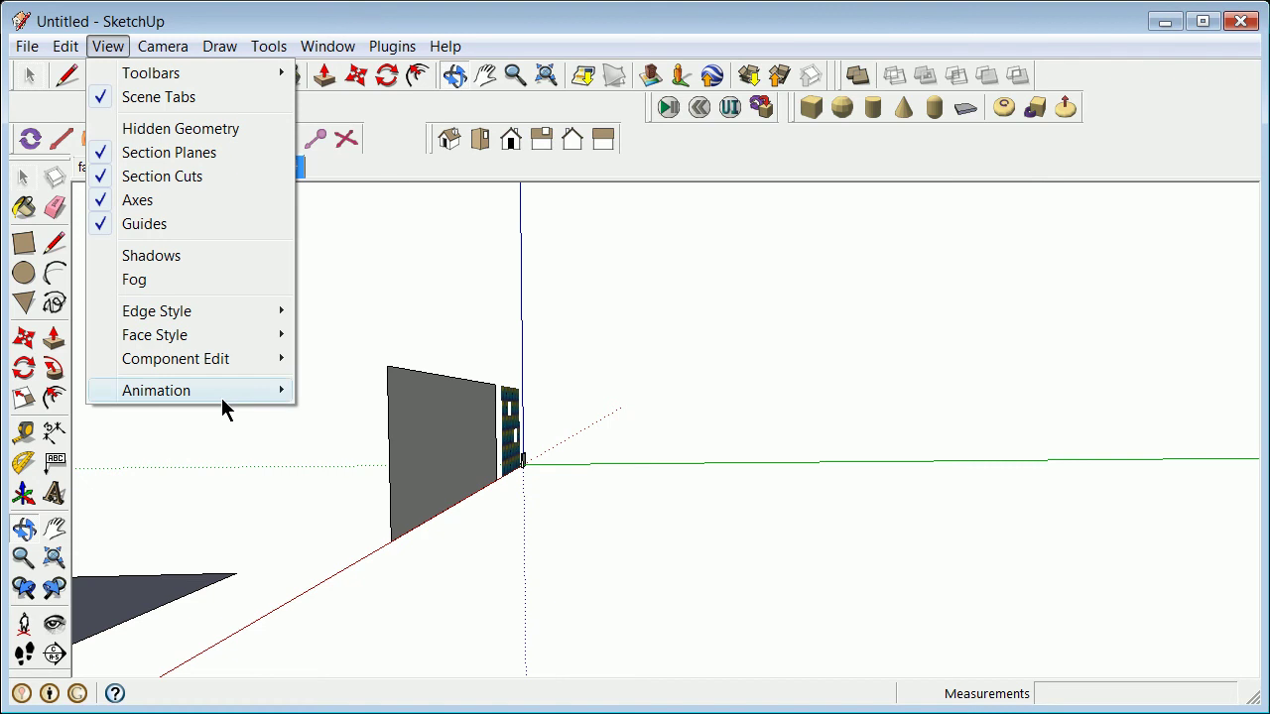
pyautogui.moveTo(228, 395)
pyautogui.click(349, 392)
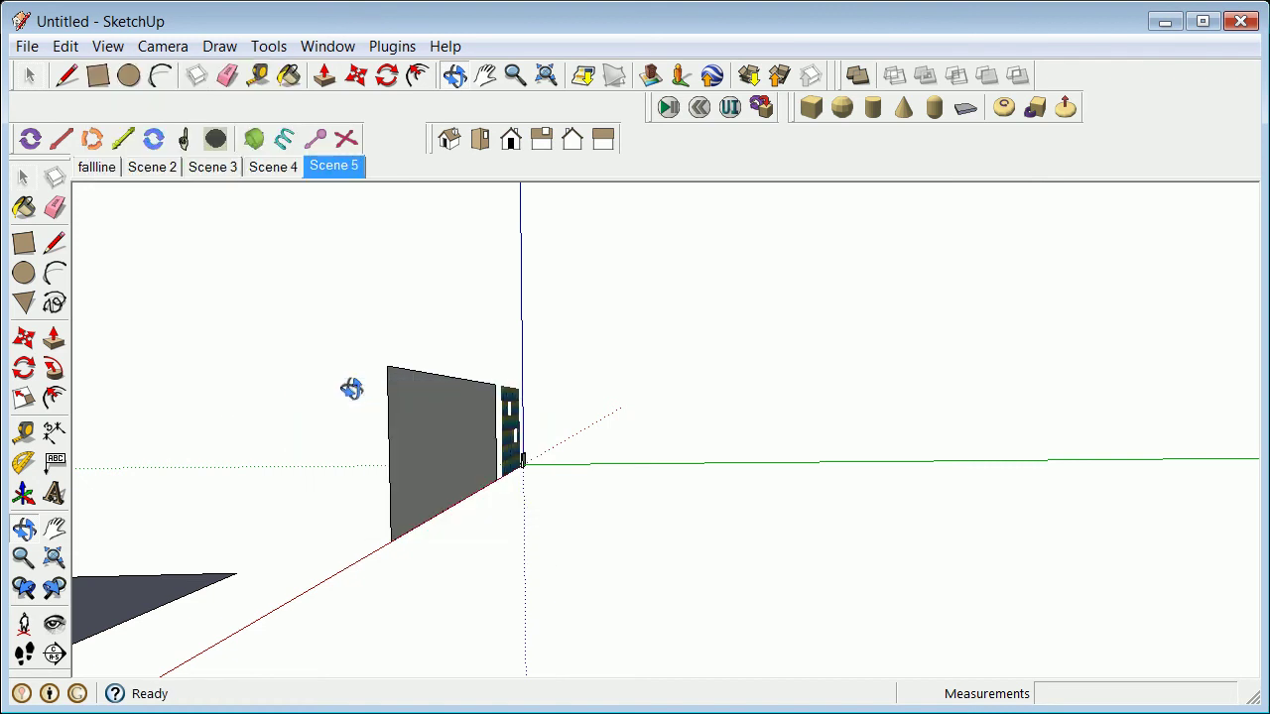
# Step: Frame the plain back of the textured face beside the image wall and save the view as a scene
pyautogui.moveTo(618, 434); pyautogui.dragTo(562, 419)
pyautogui.click(109, 47)
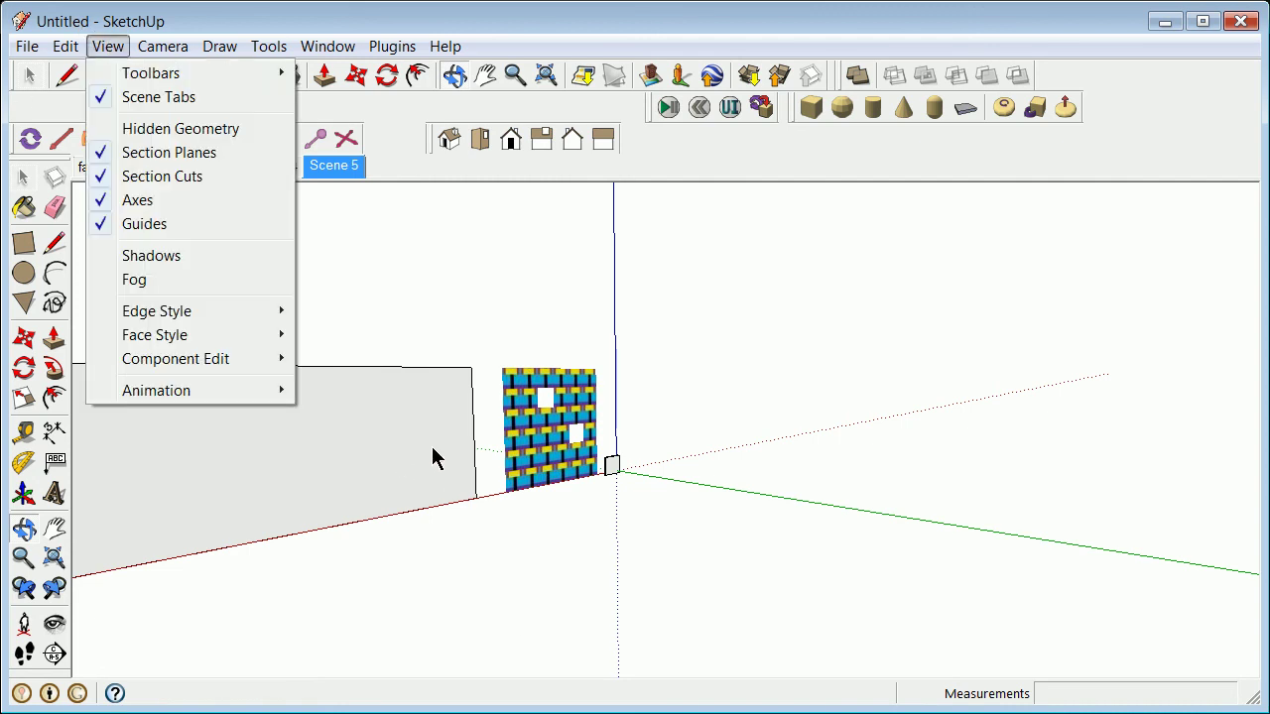
pyautogui.moveTo(176, 390)
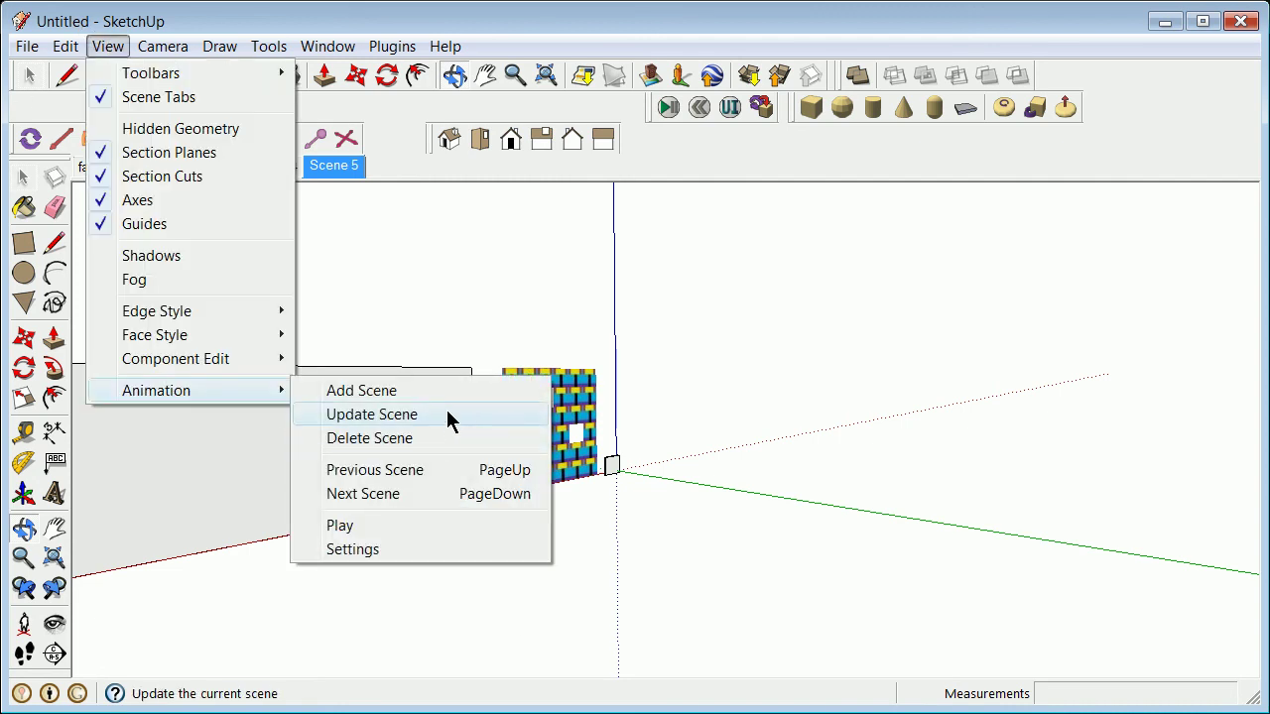
pyautogui.click(440, 395)
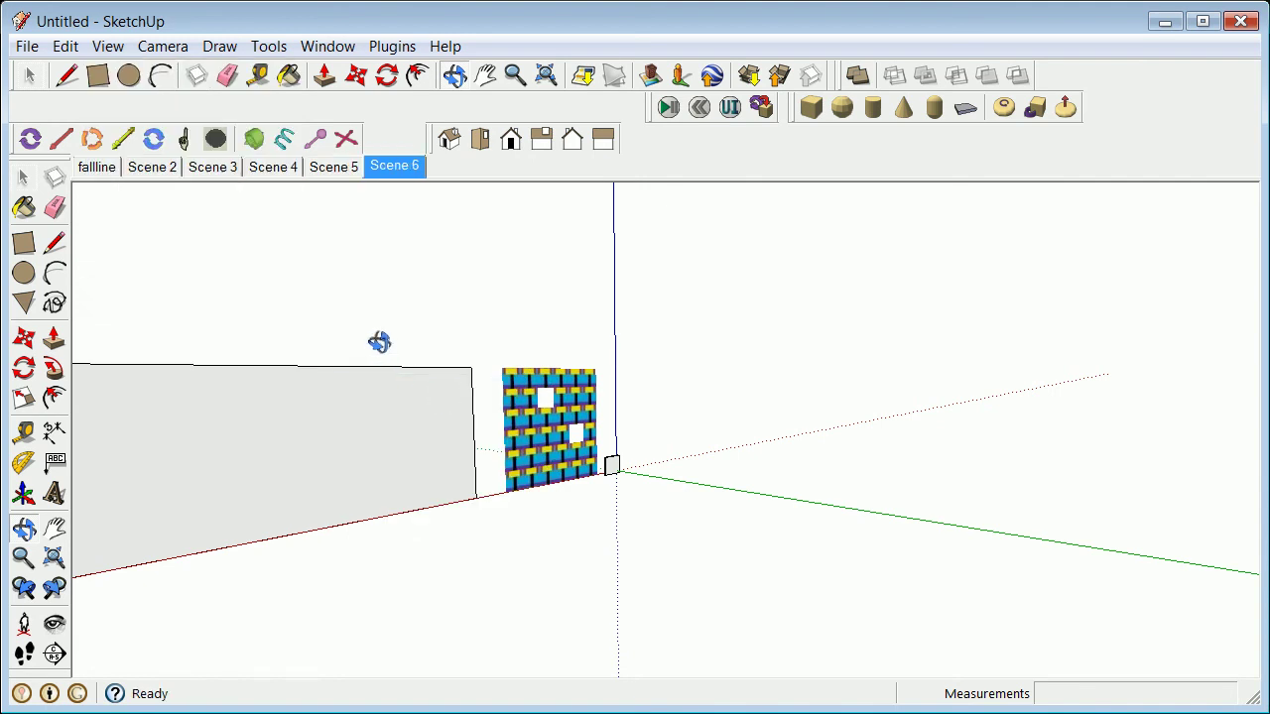
# Step: Turn to an overview of both walls and the flat rectangle, and play the saved scenes in order from fallline to Scene 6
pyautogui.moveTo(290, 454); pyautogui.dragTo(574, 460)
pyautogui.moveTo(570, 458); pyautogui.dragTo(673, 540)
pyautogui.moveTo(470, 498); pyautogui.dragTo(670, 463)
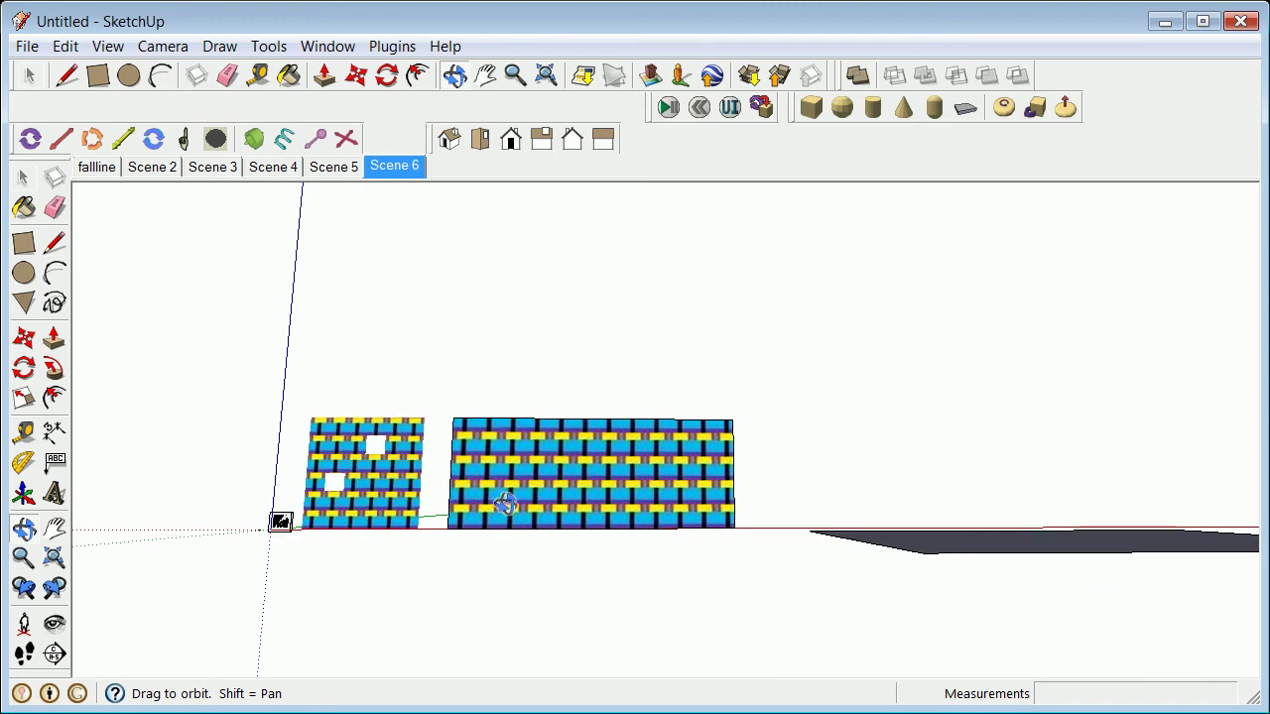
pyautogui.moveTo(499, 505); pyautogui.dragTo(731, 532)
pyautogui.moveTo(368, 527); pyautogui.dragTo(359, 523)
pyautogui.scroll(-3, 359, 524)
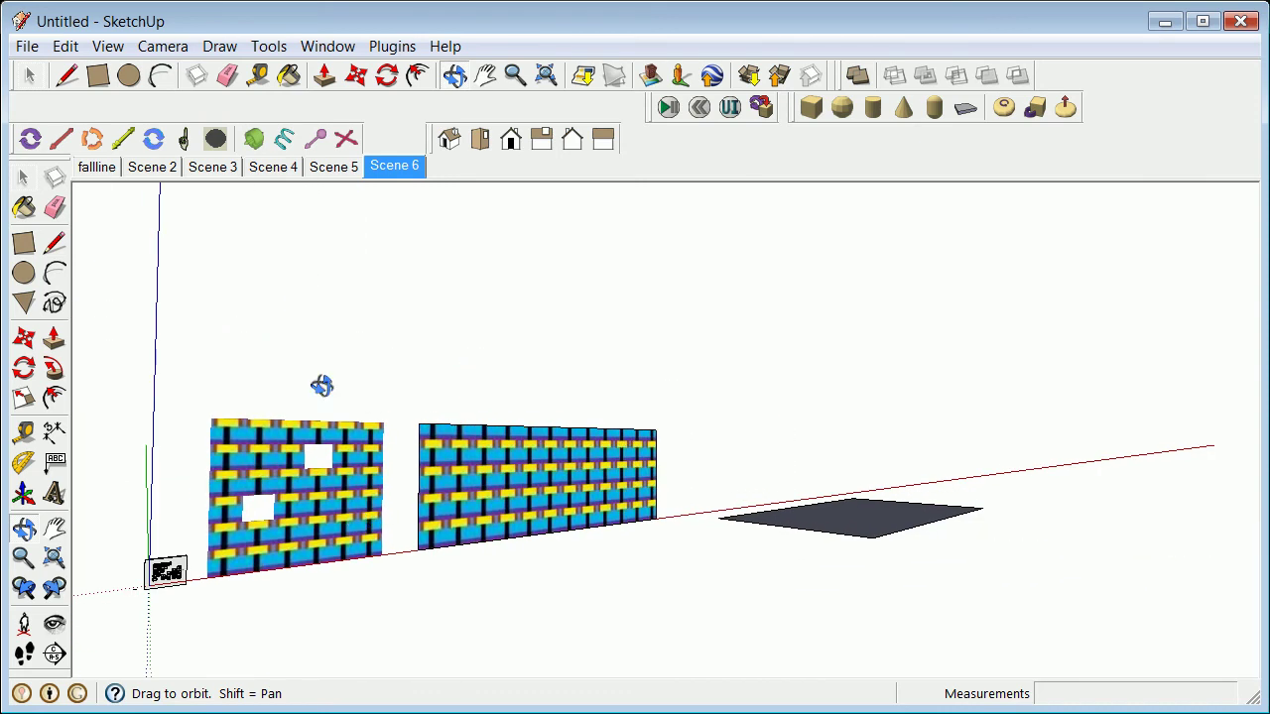
pyautogui.click(96, 167)
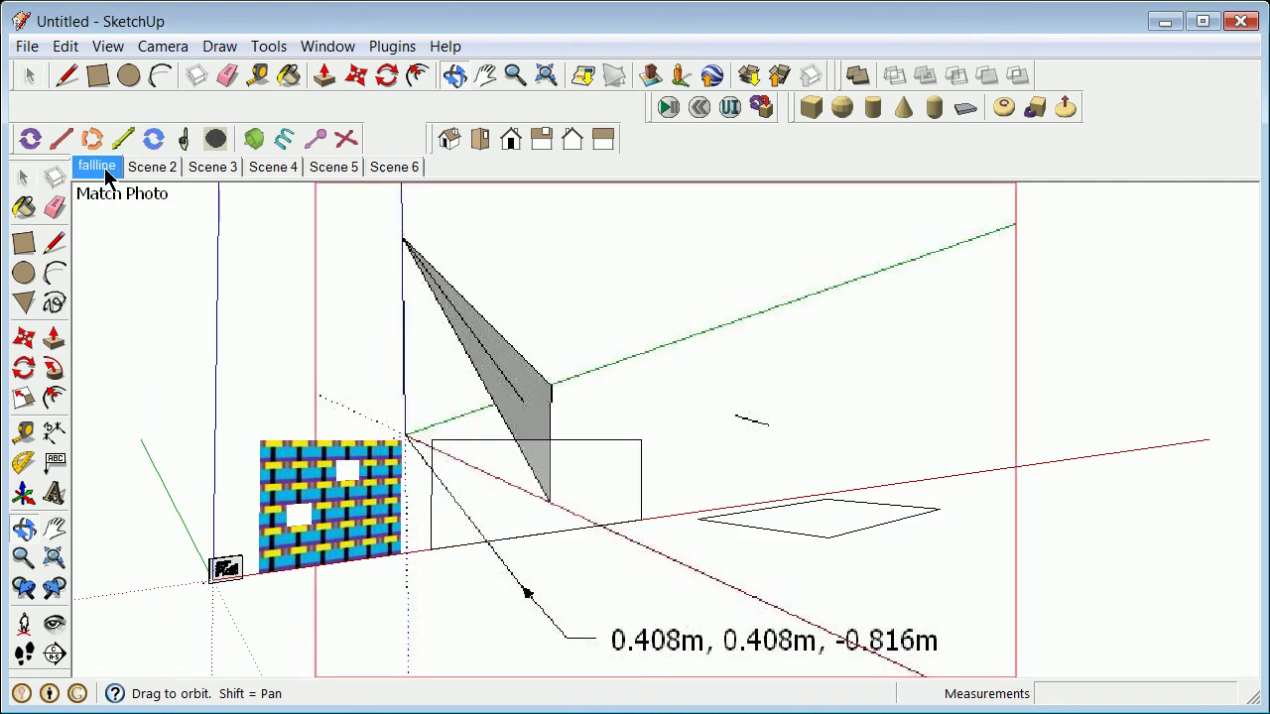
pyautogui.click(139, 169)
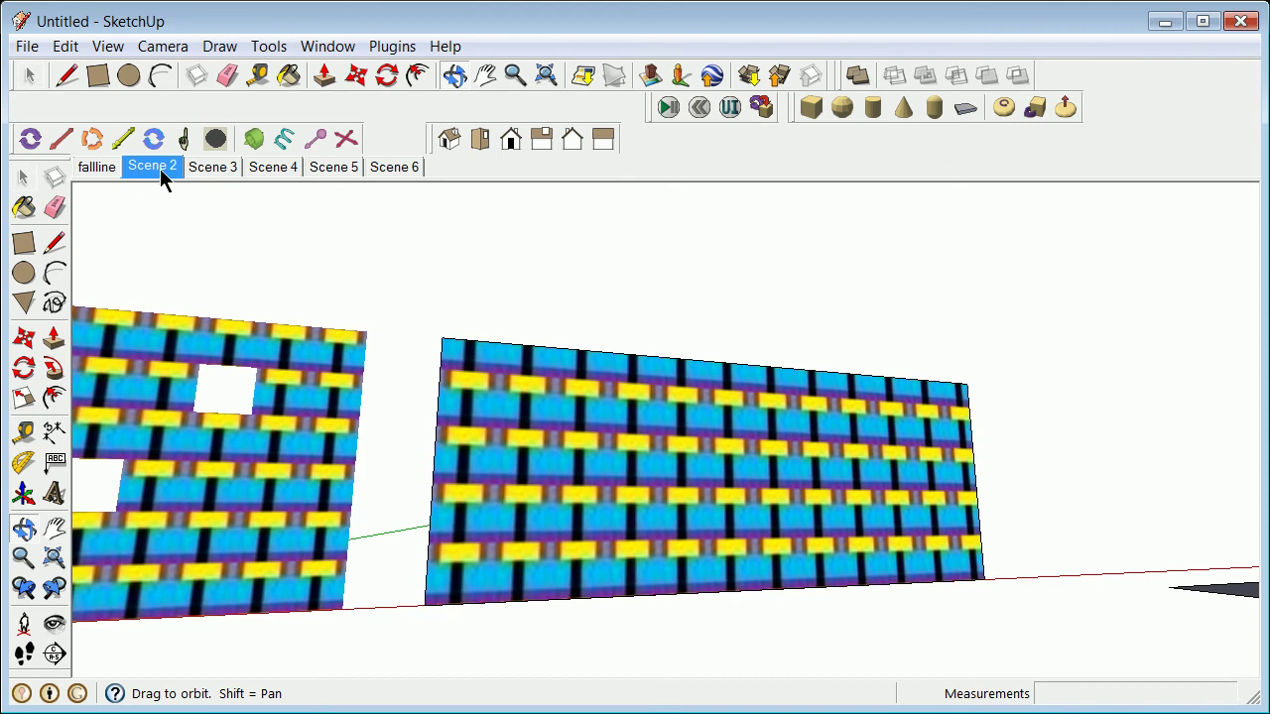
pyautogui.click(201, 165)
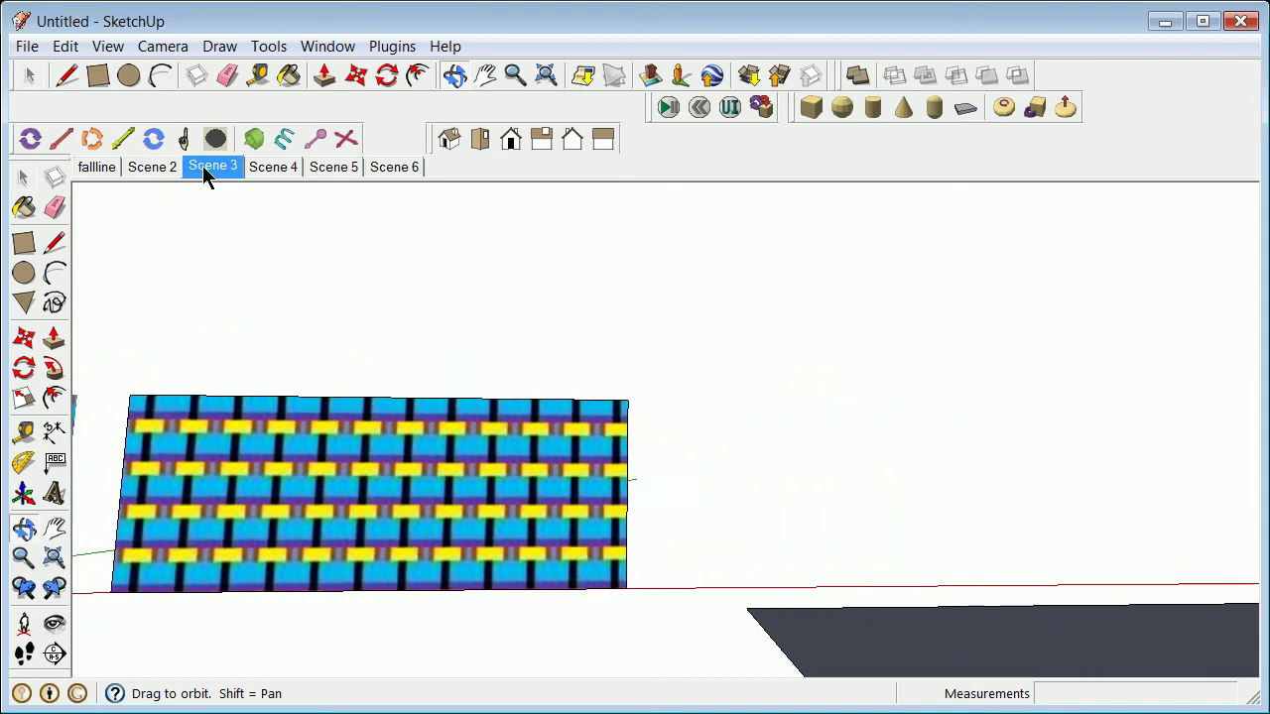
pyautogui.click(273, 171)
pyautogui.click(331, 168)
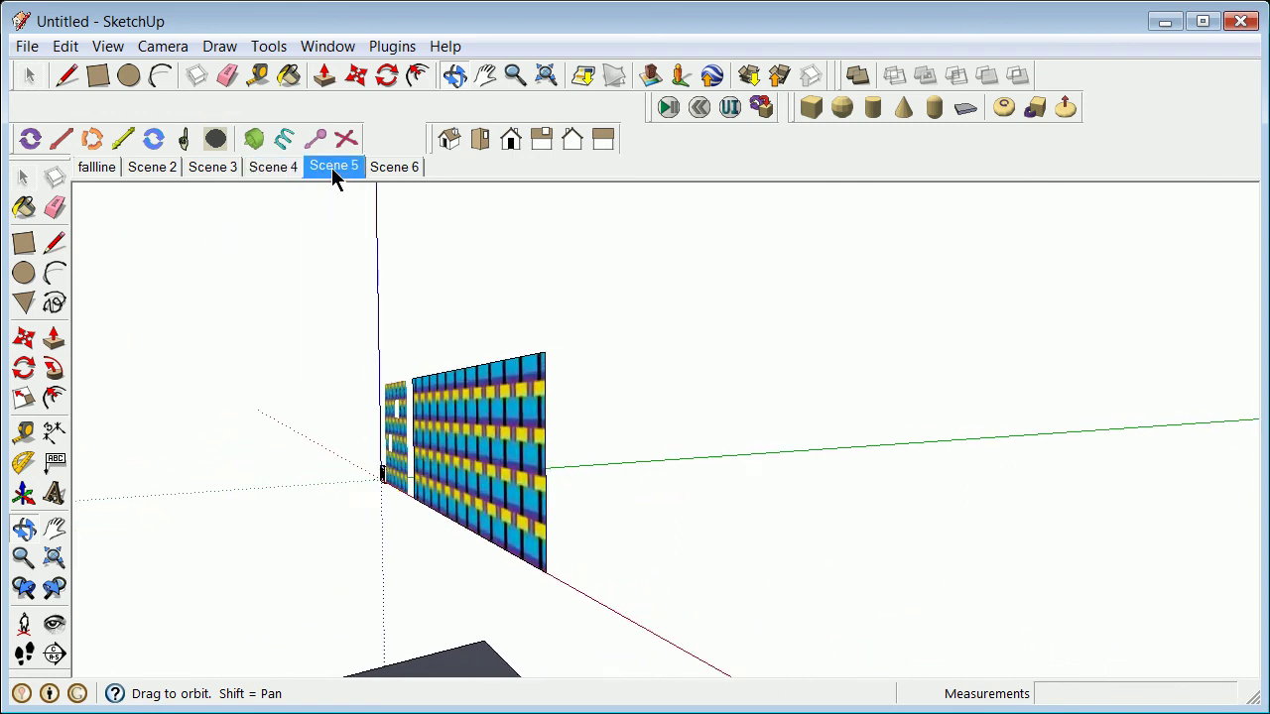
pyautogui.click(400, 167)
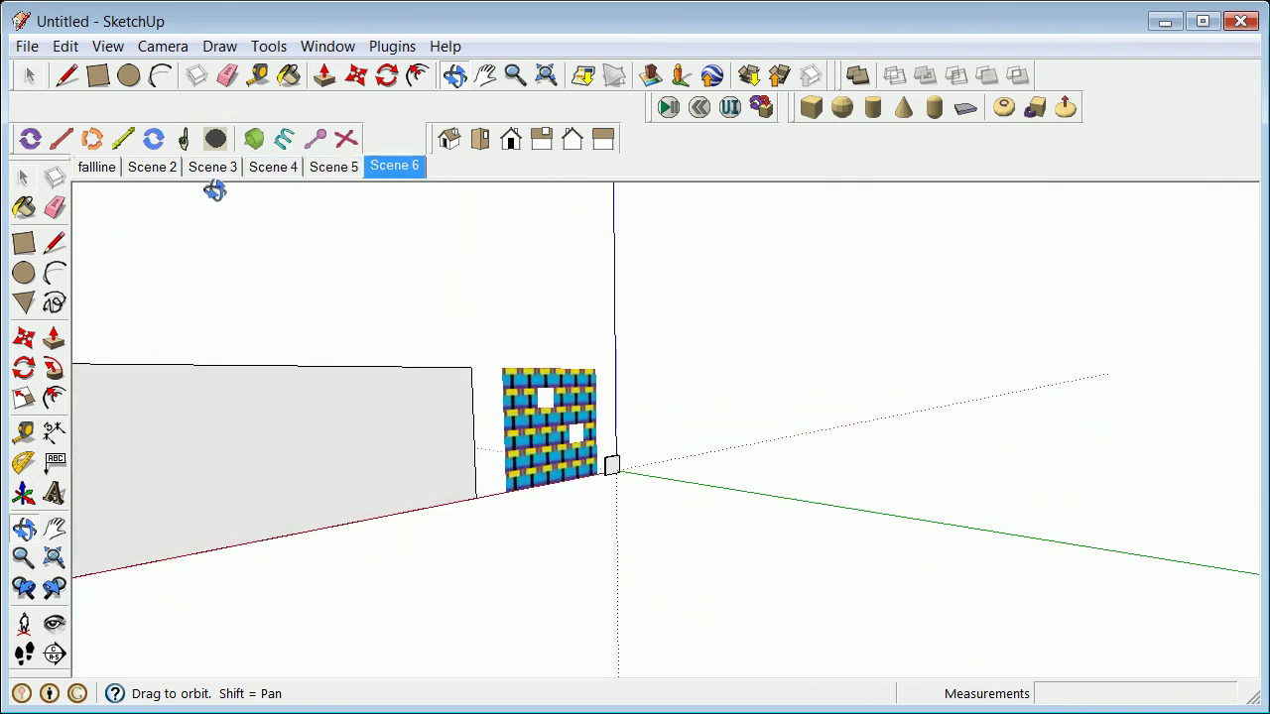
# Step: Return to Scene 2 and apply the Simple Style from the Default Styles, with sky and green ground
pyautogui.click(150, 166)
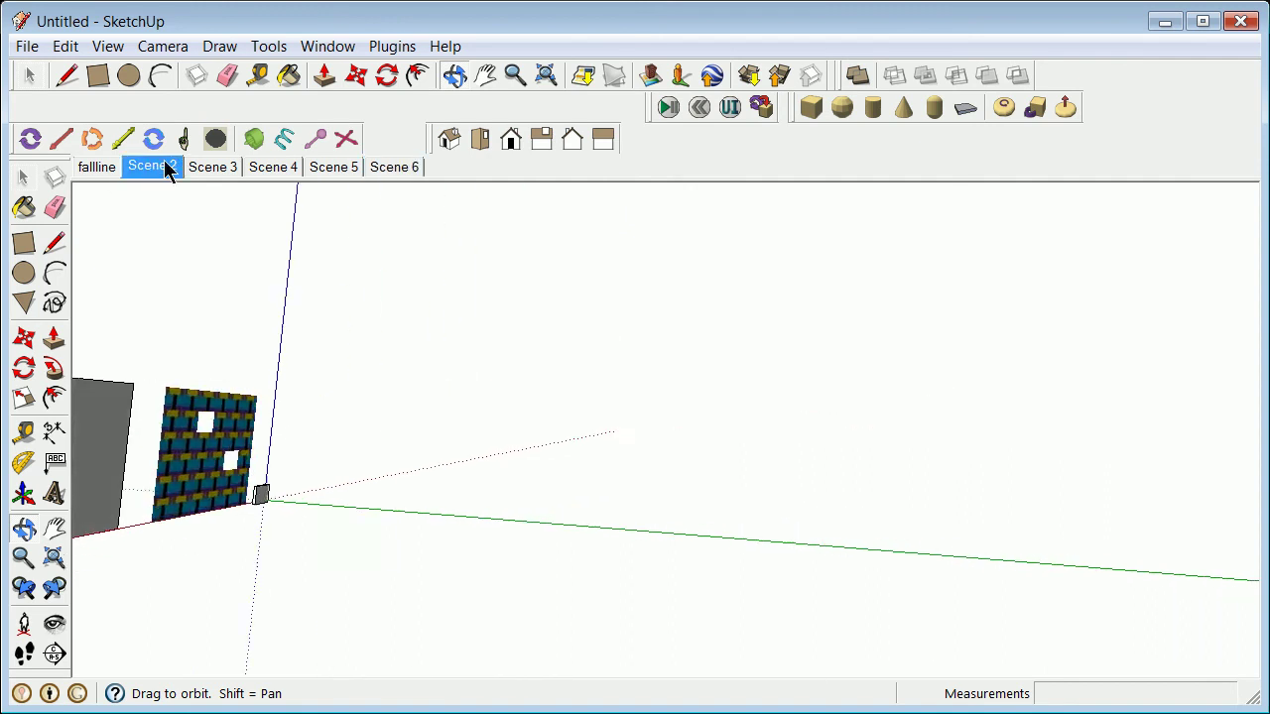
pyautogui.click(328, 47)
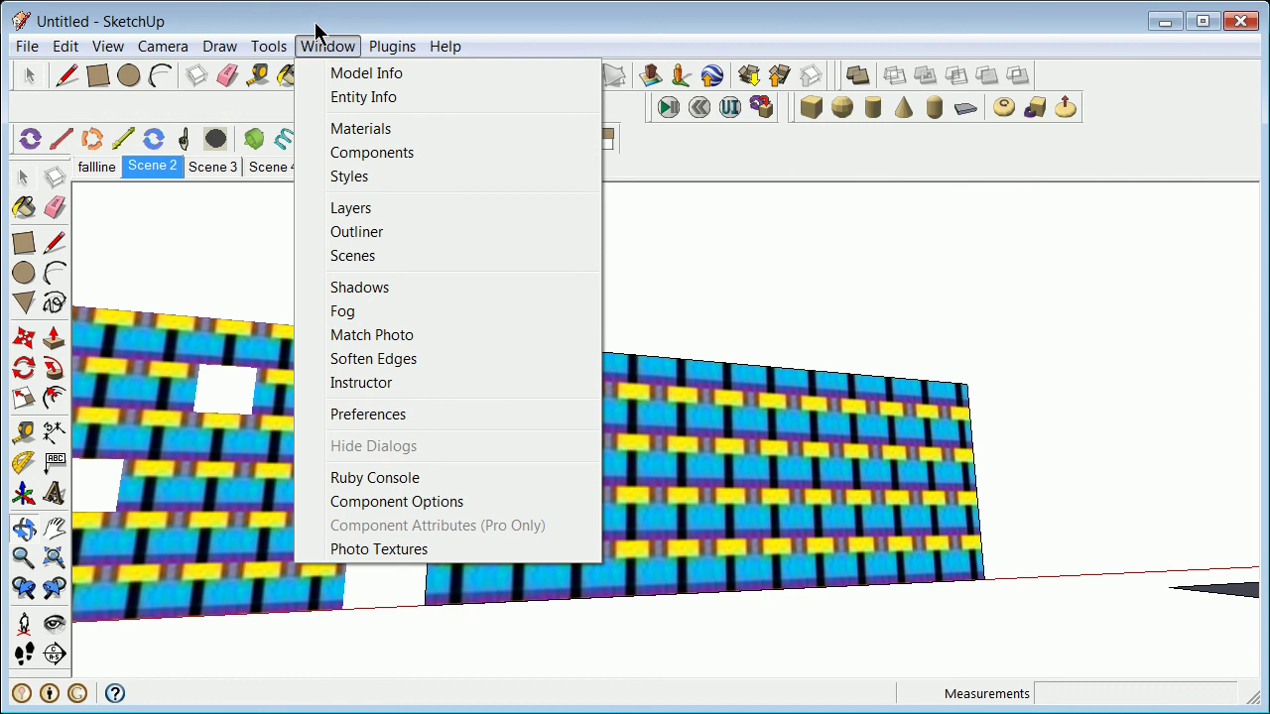
pyautogui.click(386, 178)
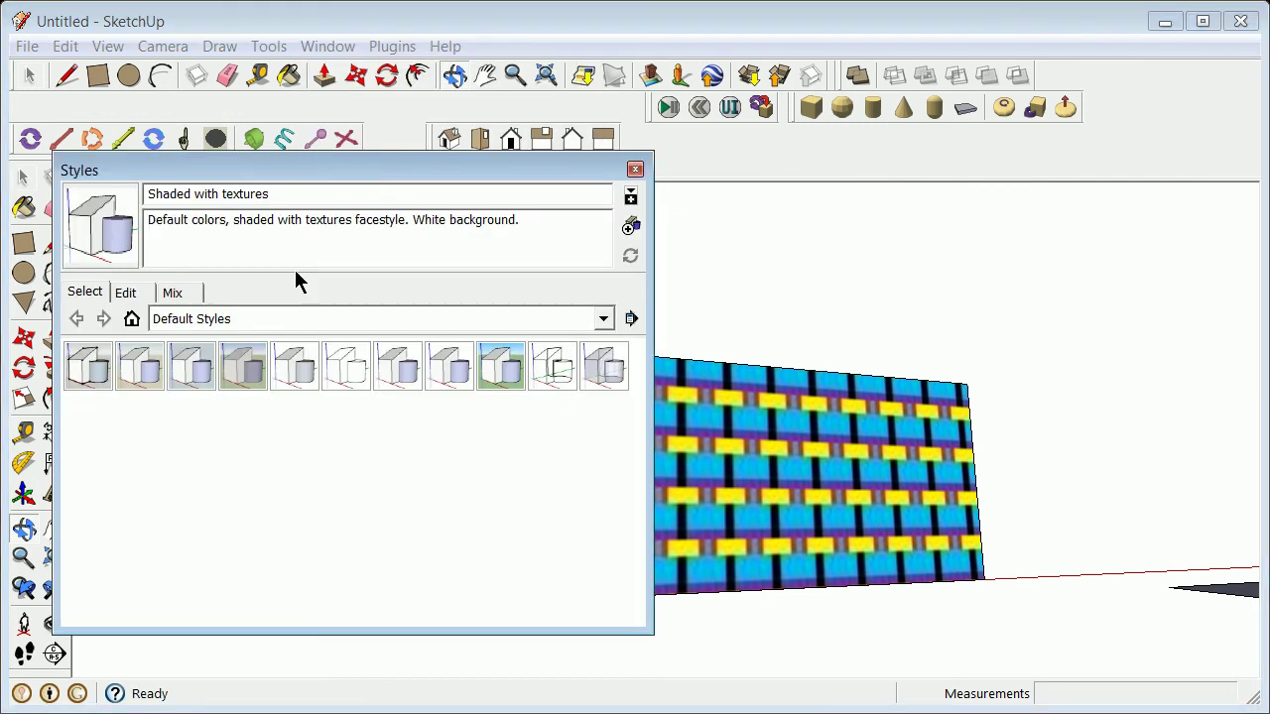
pyautogui.click(609, 323)
pyautogui.click(252, 525)
pyautogui.click(303, 371)
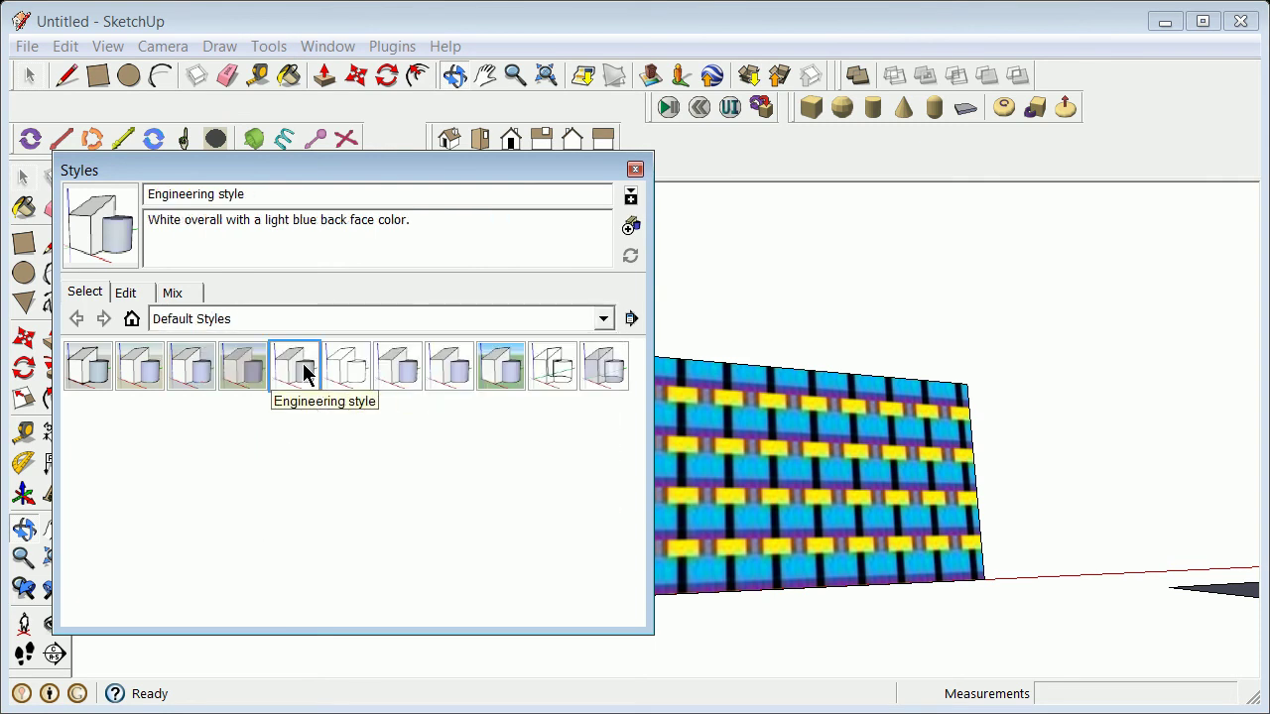
pyautogui.click(492, 367)
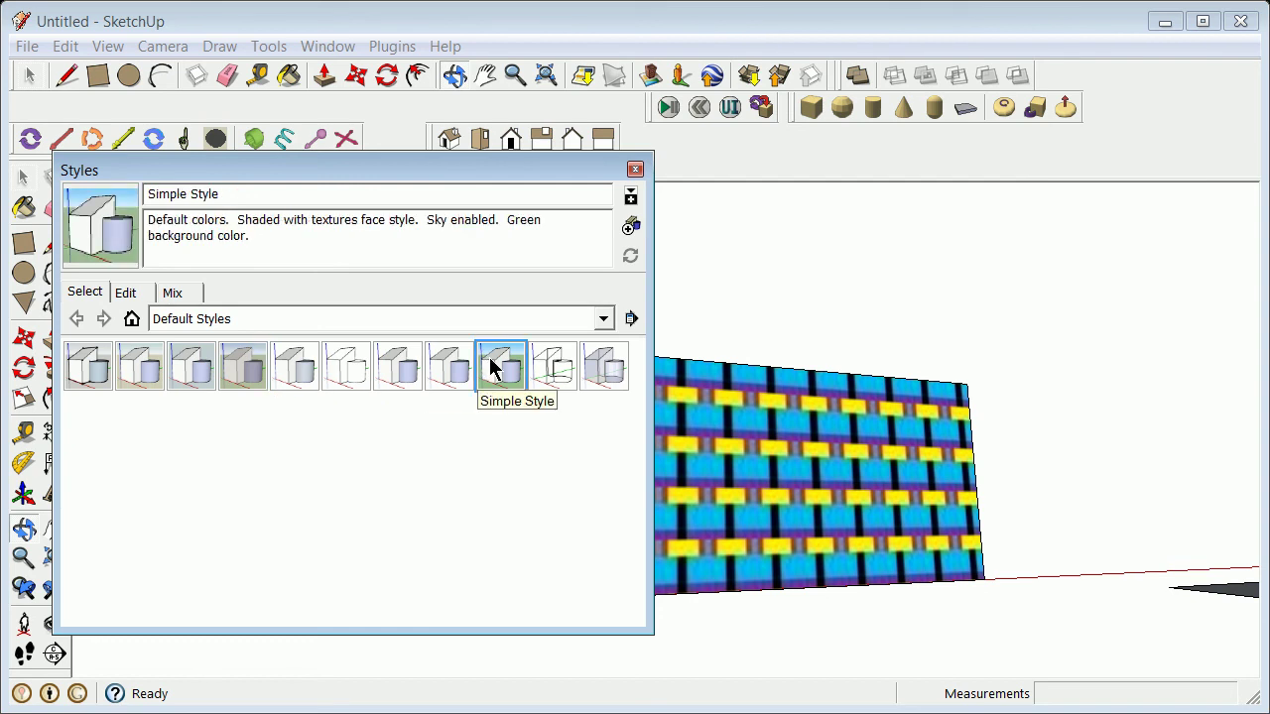
pyautogui.click(642, 178)
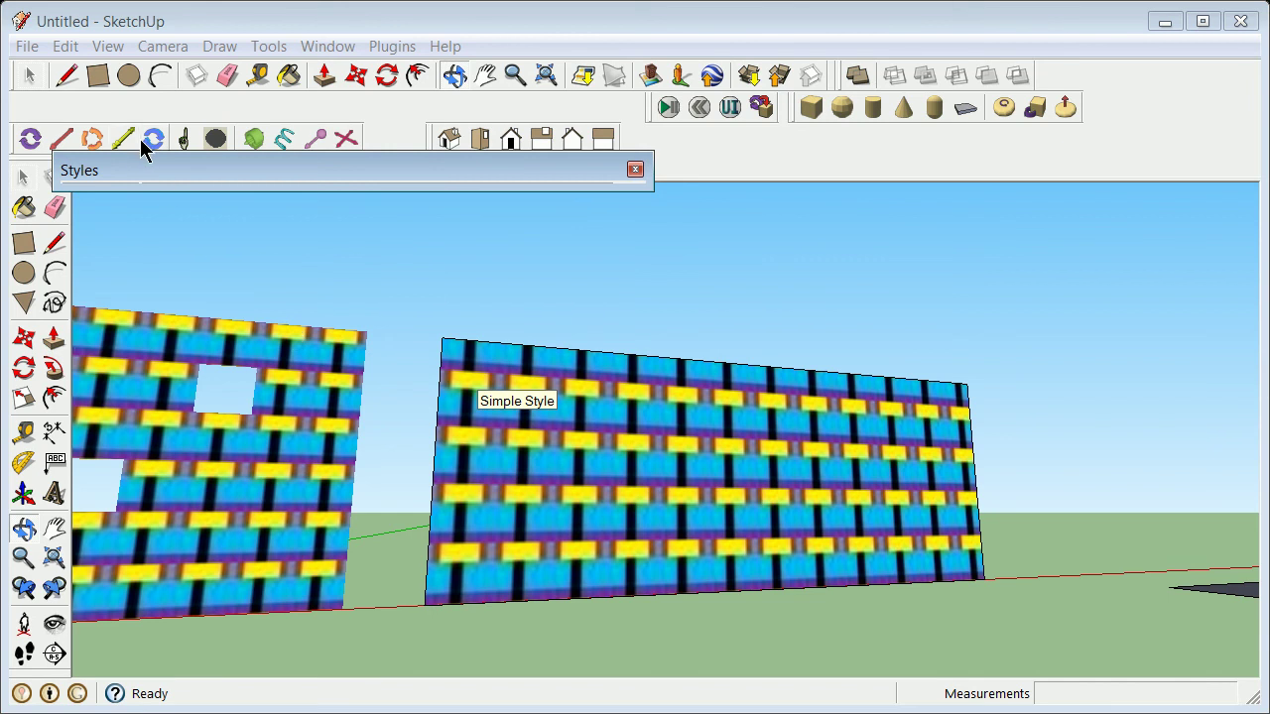
pyautogui.click(109, 46)
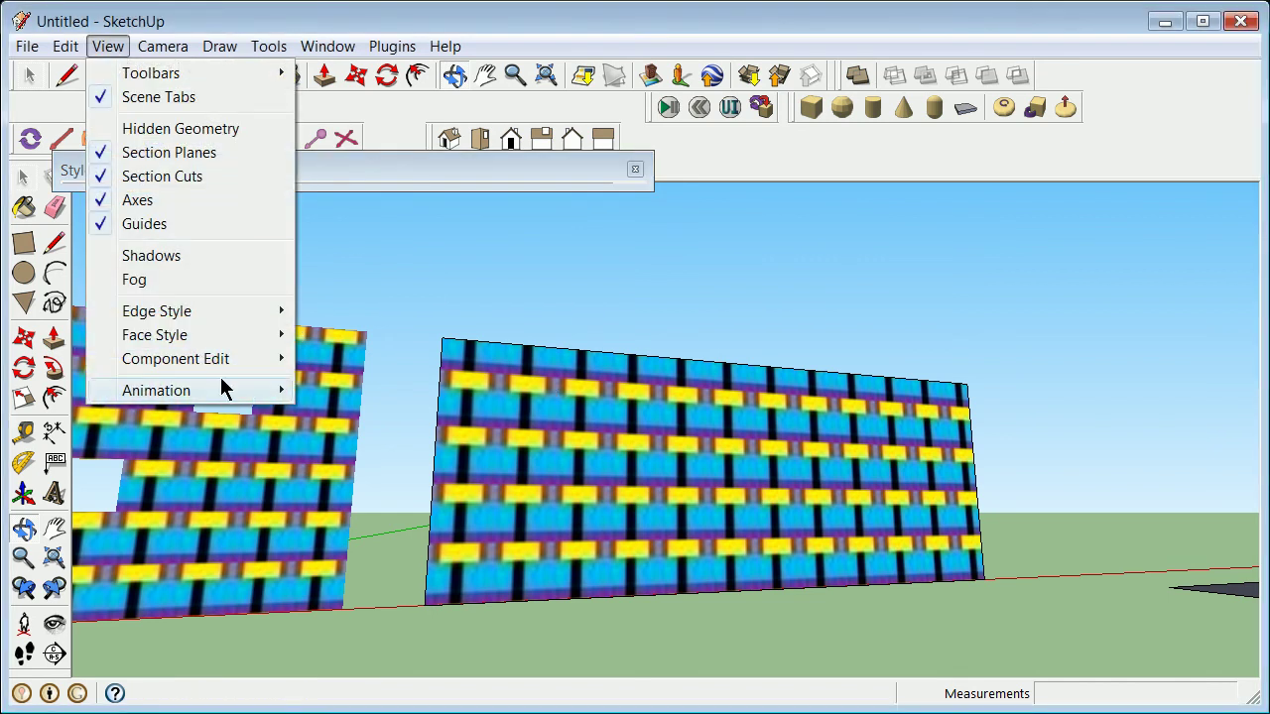
pyautogui.moveTo(222, 392)
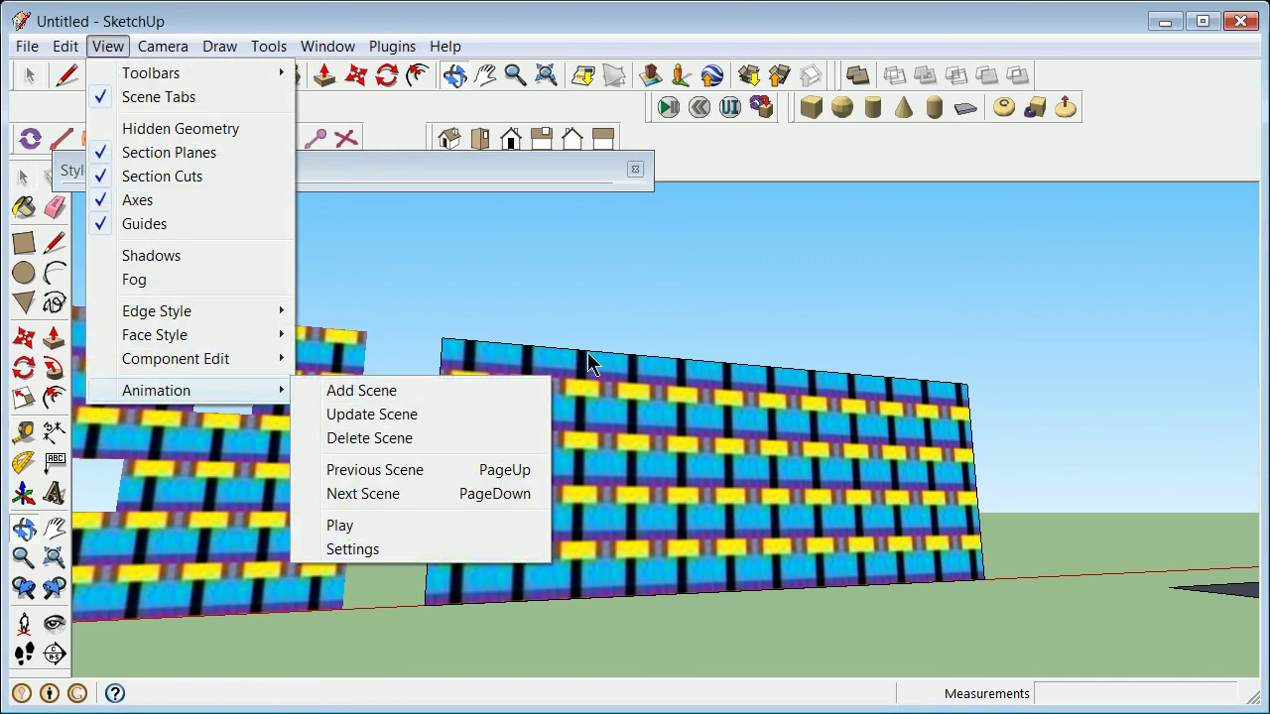
pyautogui.click(415, 297)
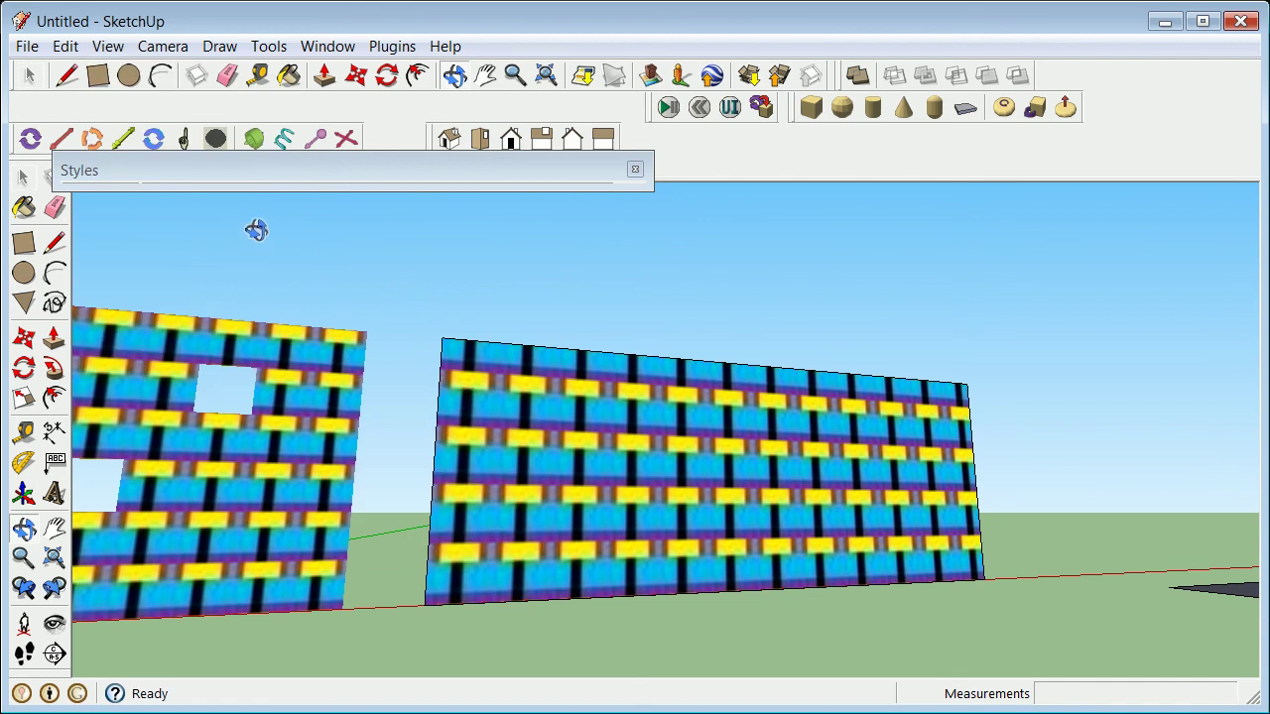
# Step: Close the Styles window and open the scene manager
pyautogui.click(635, 170)
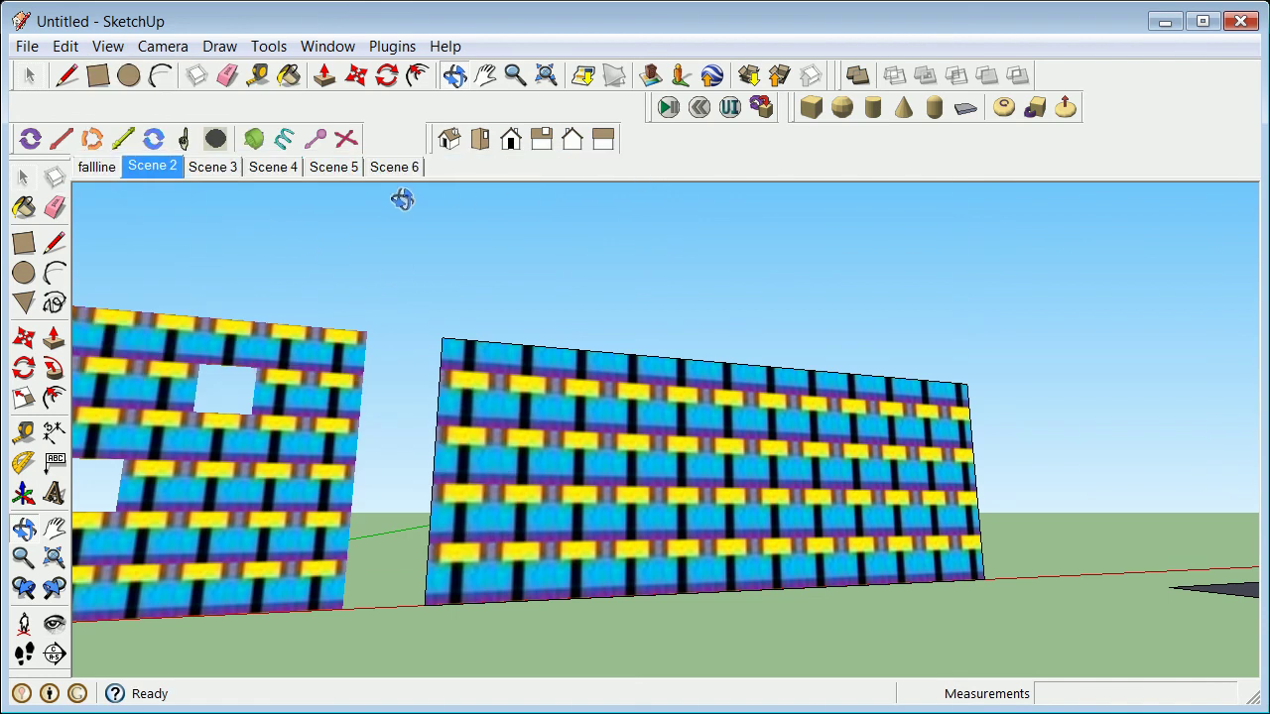
pyautogui.rightClick(329, 170)
pyautogui.click(439, 351)
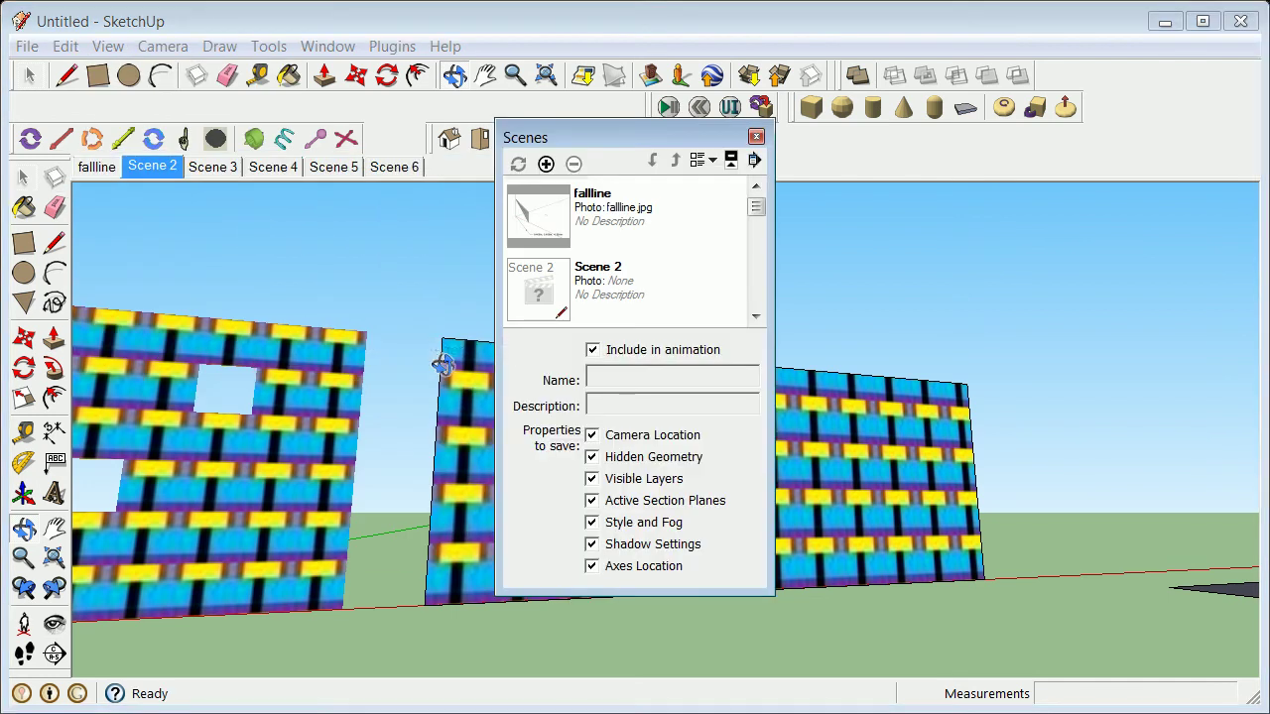
# Step: Review the commands available for the fallline scene, and select Scene 2 in the list to examine its saved properties
pyautogui.click(753, 161)
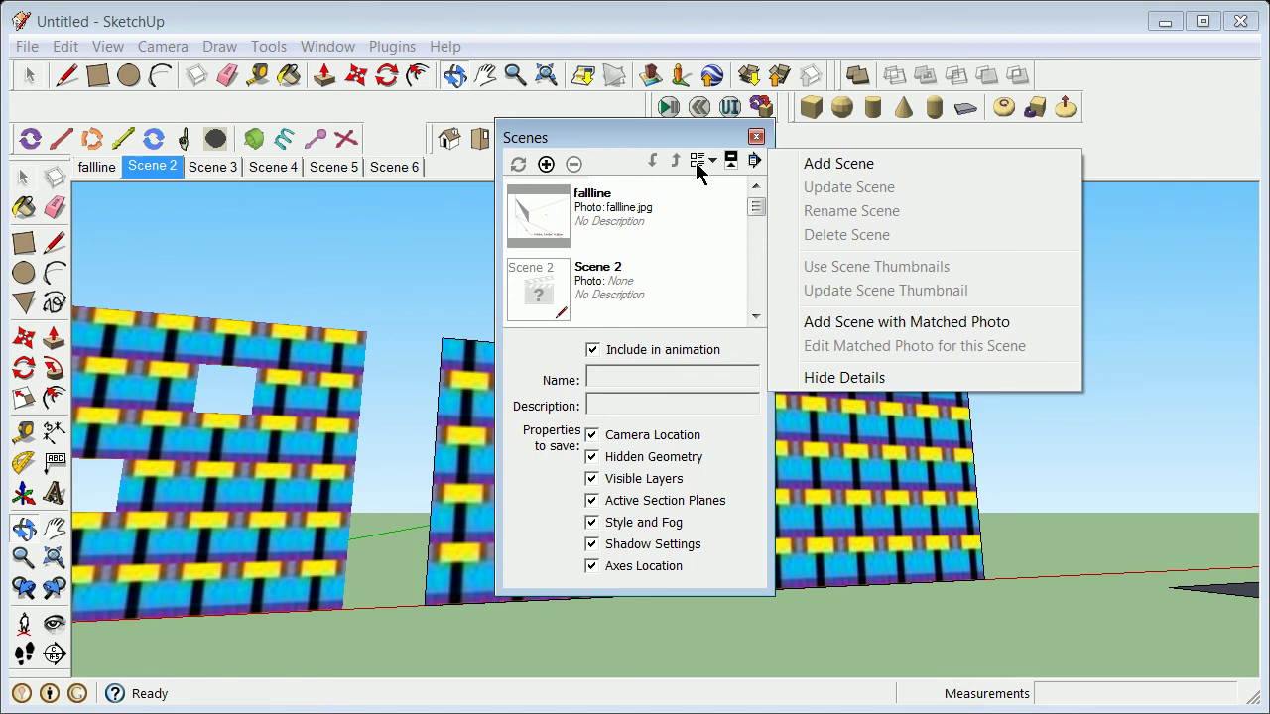
pyautogui.click(700, 162)
pyautogui.click(599, 236)
pyautogui.click(600, 238)
pyautogui.rightClick(605, 241)
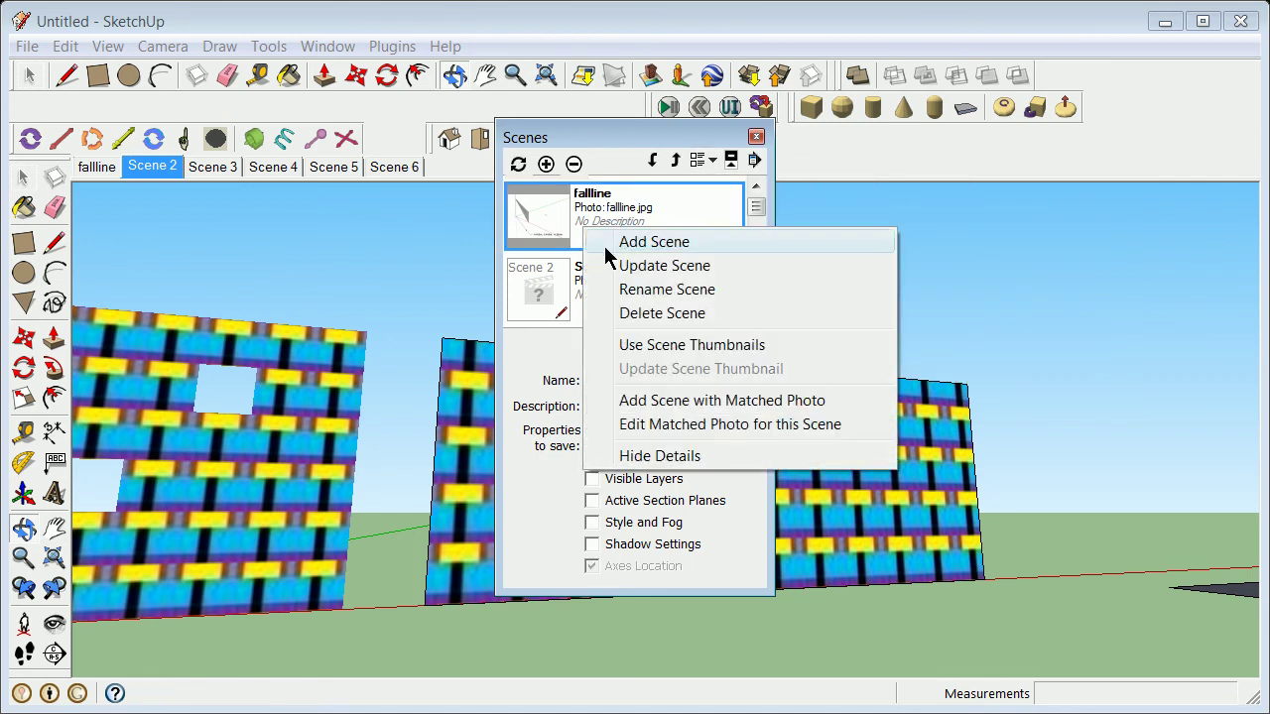
pyautogui.click(538, 291)
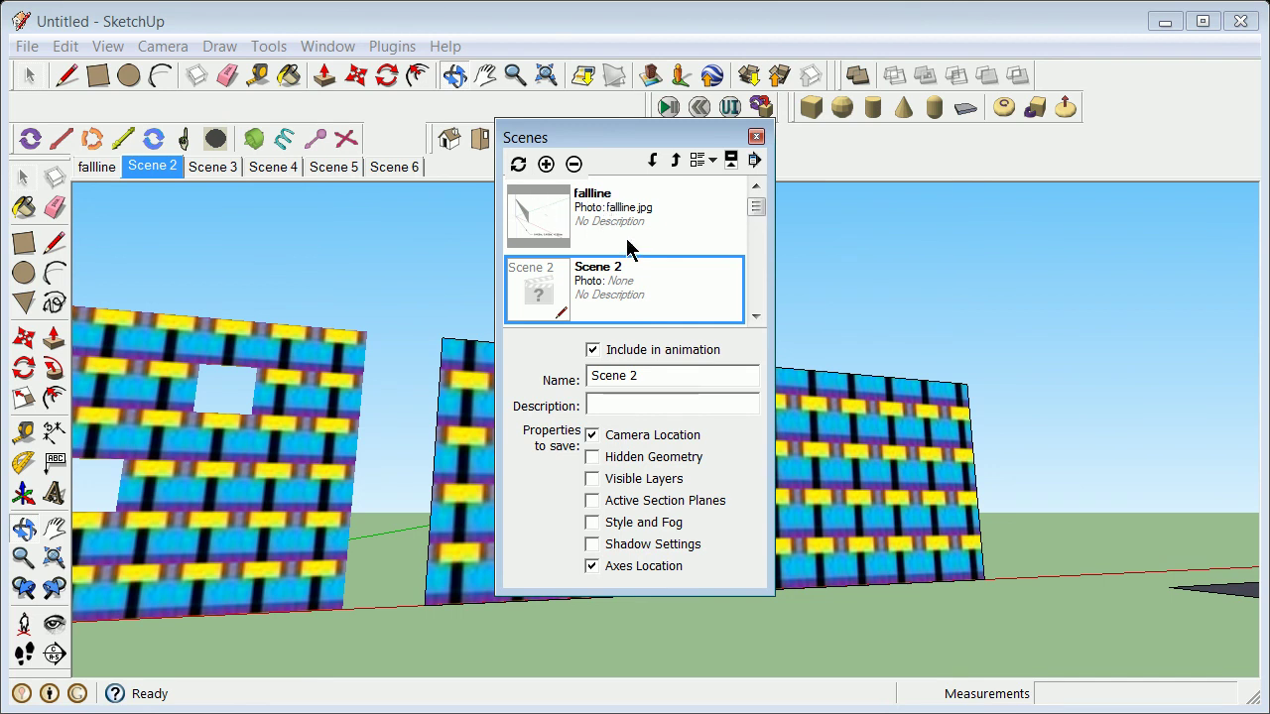
# Step: Activate the fallline scene and open its update options
pyautogui.doubleClick(702, 236)
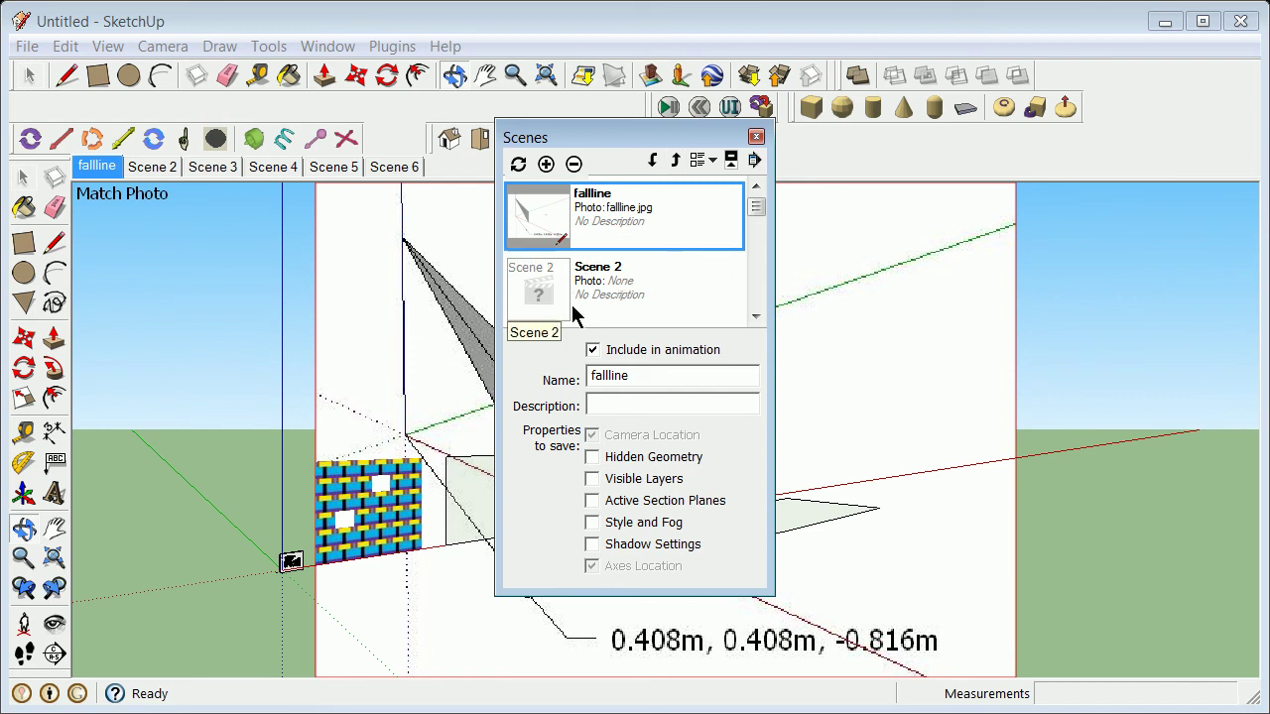
pyautogui.click(517, 165)
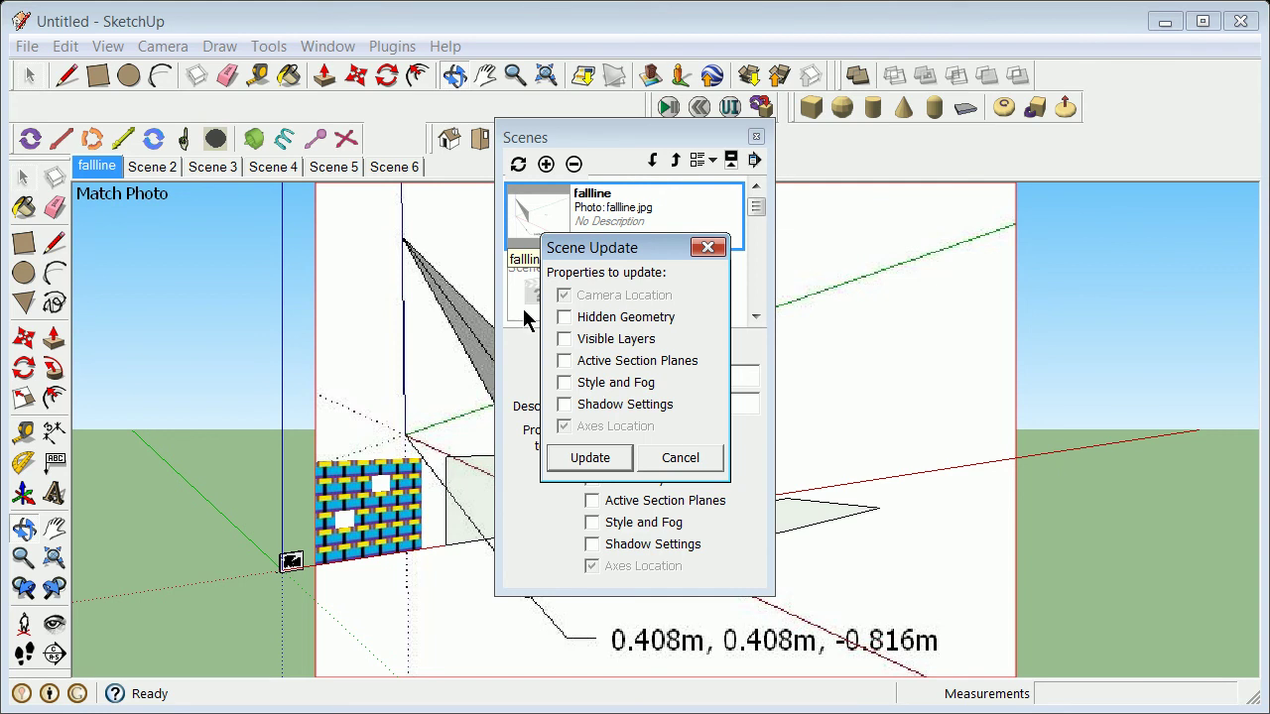